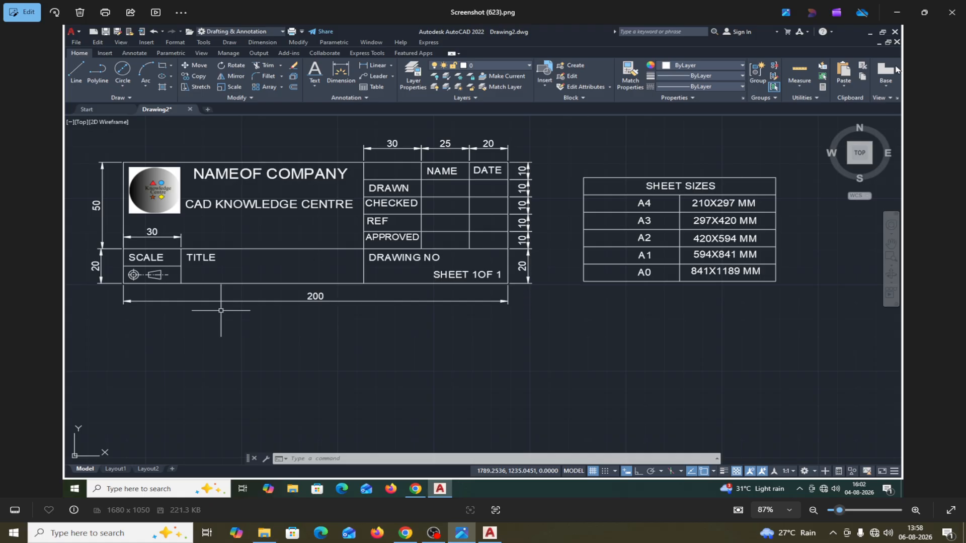
Switch from the reference image to AutoCAD and create a new drawing from the acadiso.dwt template.
click(897, 14)
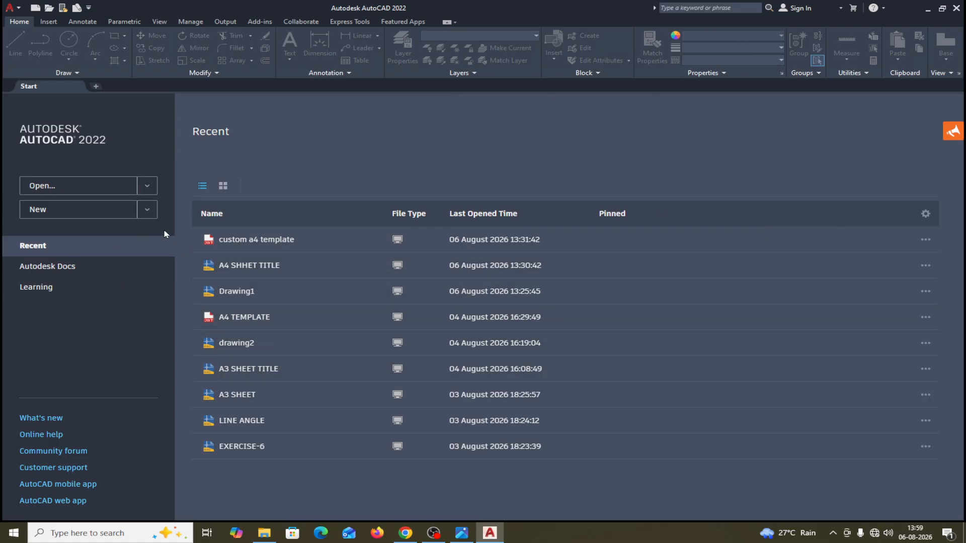
click(147, 211)
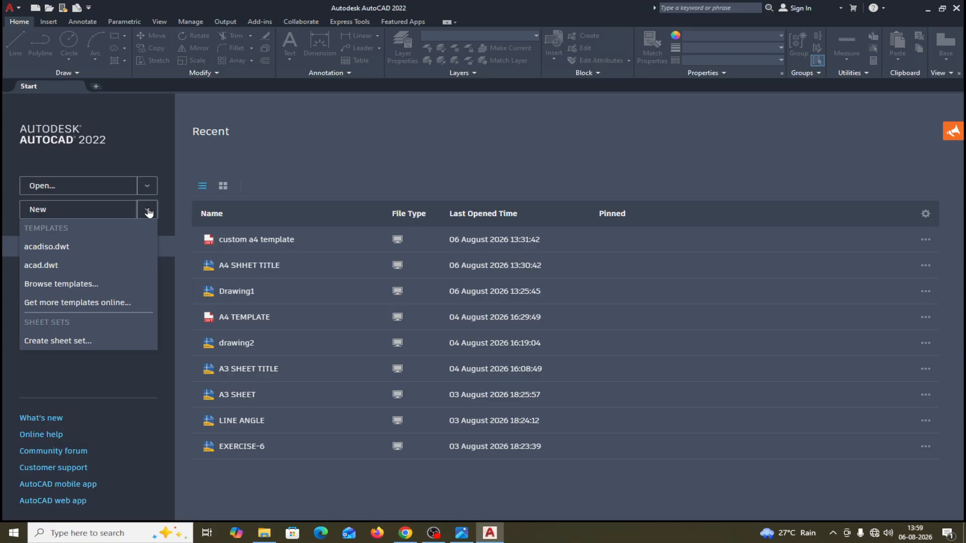
click(58, 248)
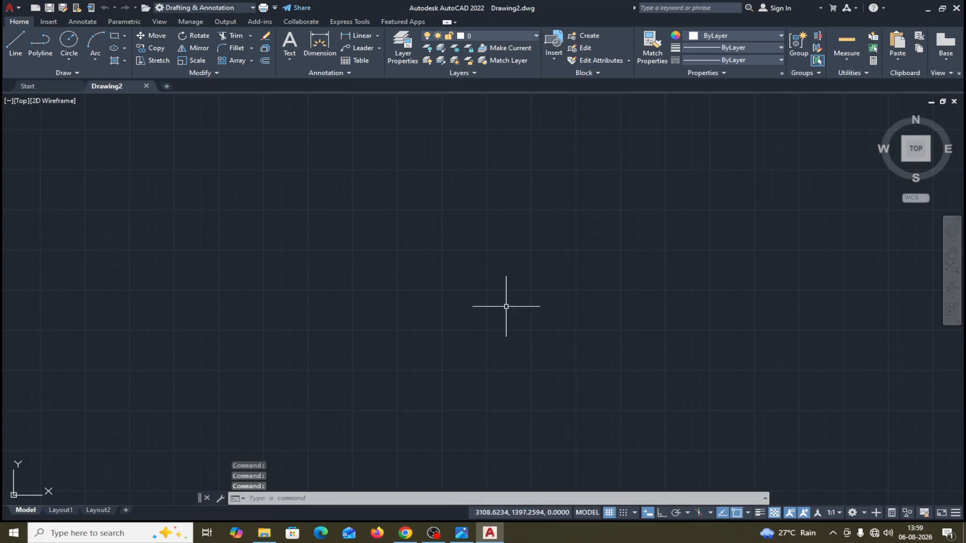
Set the drawing units' length precision to 0, keeping decimal type and millimetres.
text(UN)
key(Return)
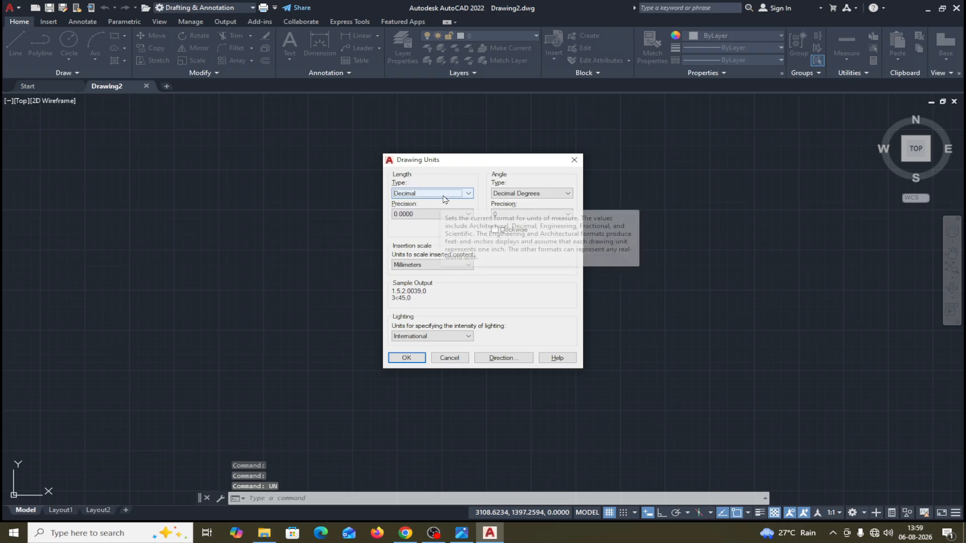
click(413, 216)
click(404, 225)
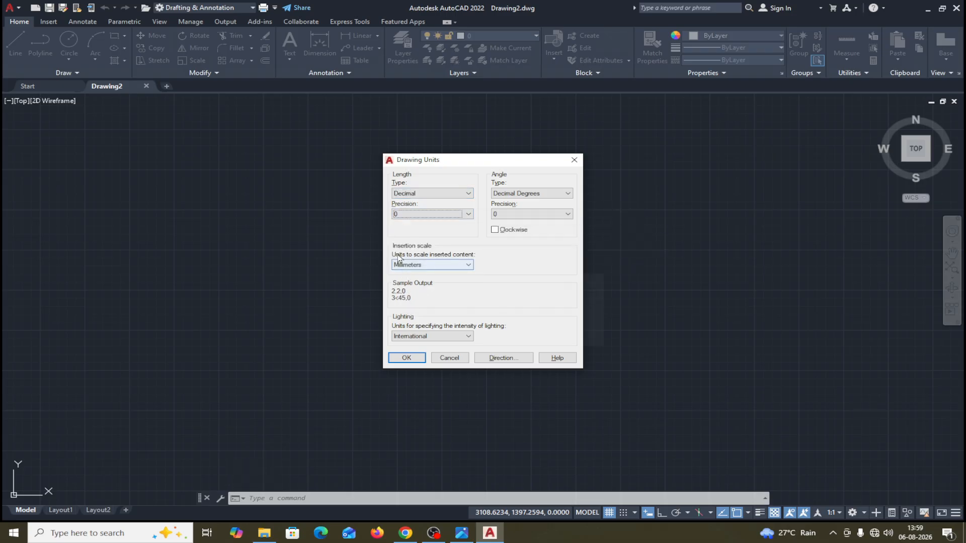
click(406, 357)
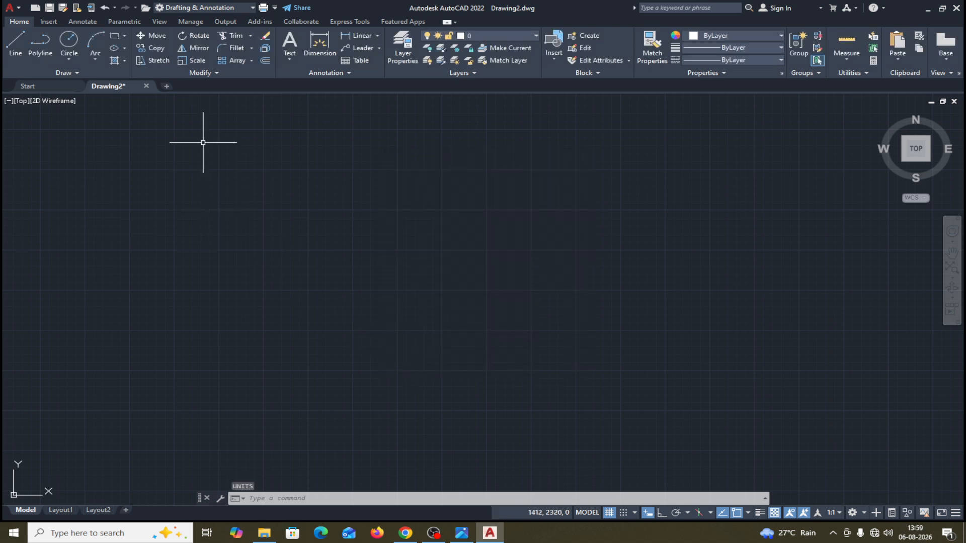
Draw a 200 by 70 mm rectangle as the outer frame of the title block.
click(114, 37)
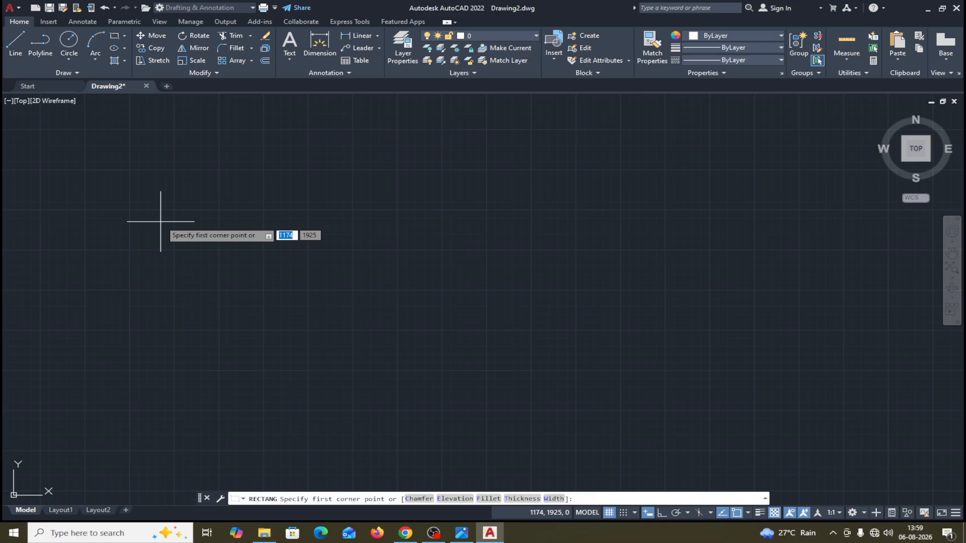
click(152, 242)
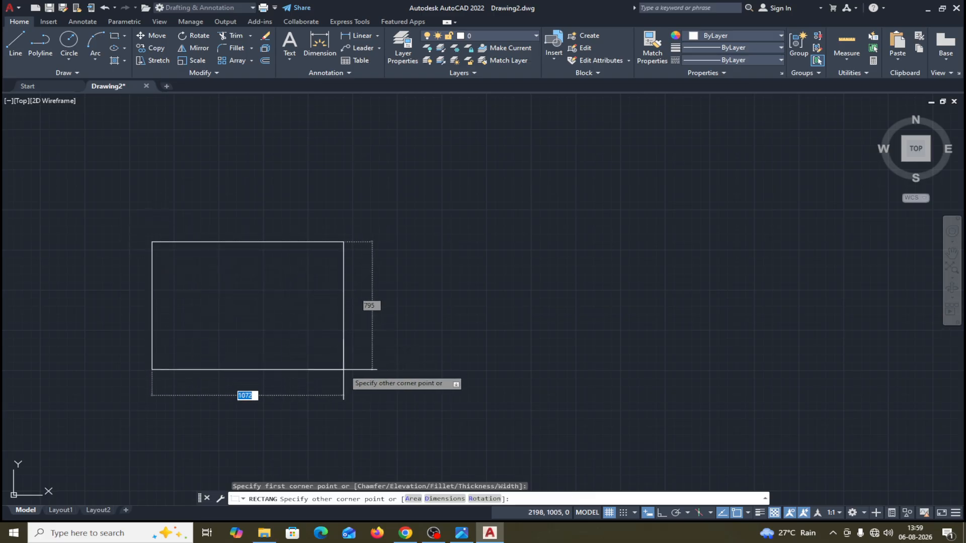
text(200)
key(Tab)
text(70)
key(Return)
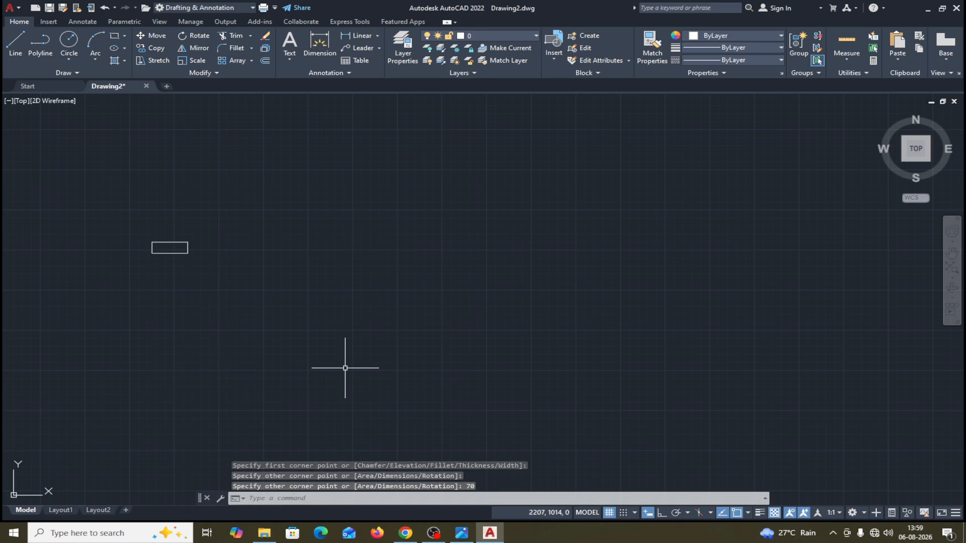
middle_drag(255, 263, 287, 401)
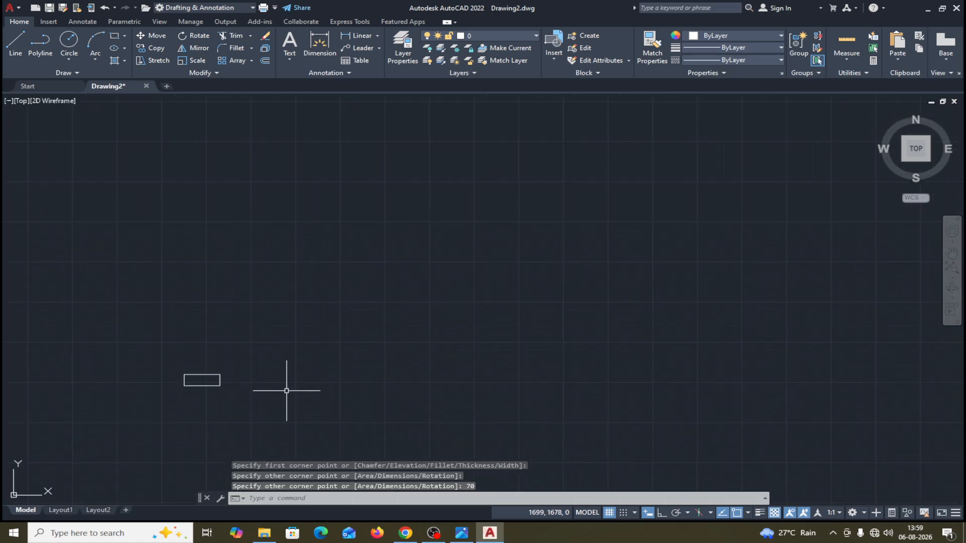
middle_drag(335, 357, 285, 378)
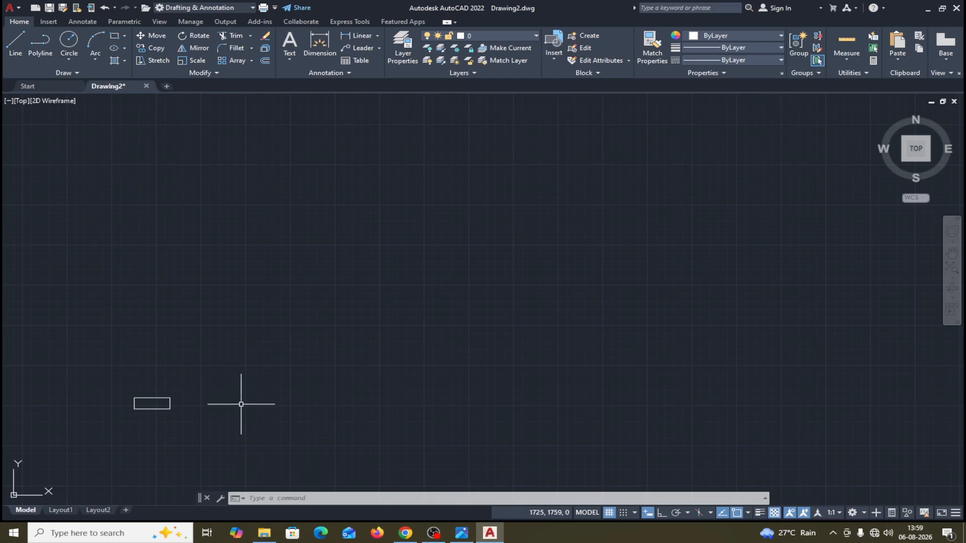
scroll(241, 404, up, 5)
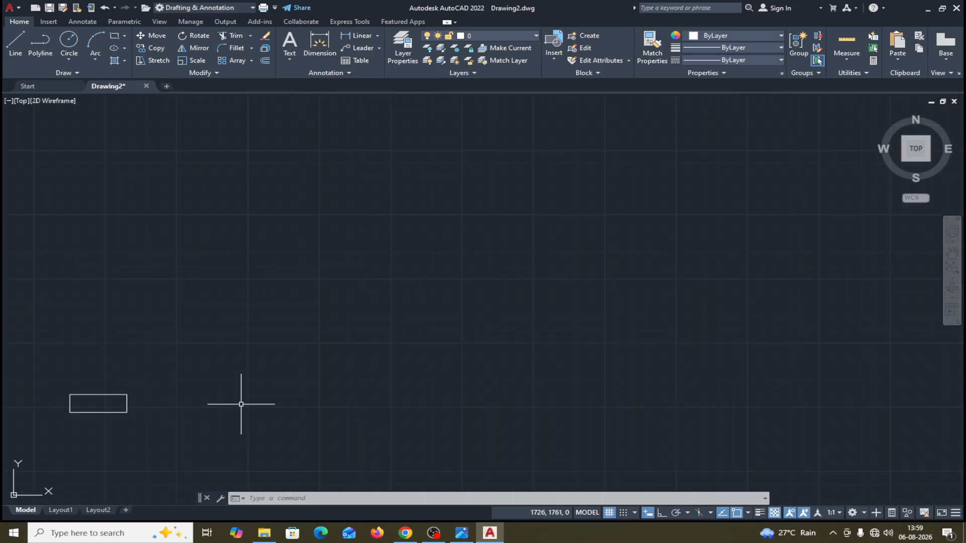
middle_drag(241, 402, 418, 403)
scroll(286, 409, up, 5)
middle_drag(285, 410, 628, 394)
mouse_move(391, 395)
middle_down()
mouse_move(548, 371)
mouse_move(526, 345)
mouse_move(585, 328)
middle_up()
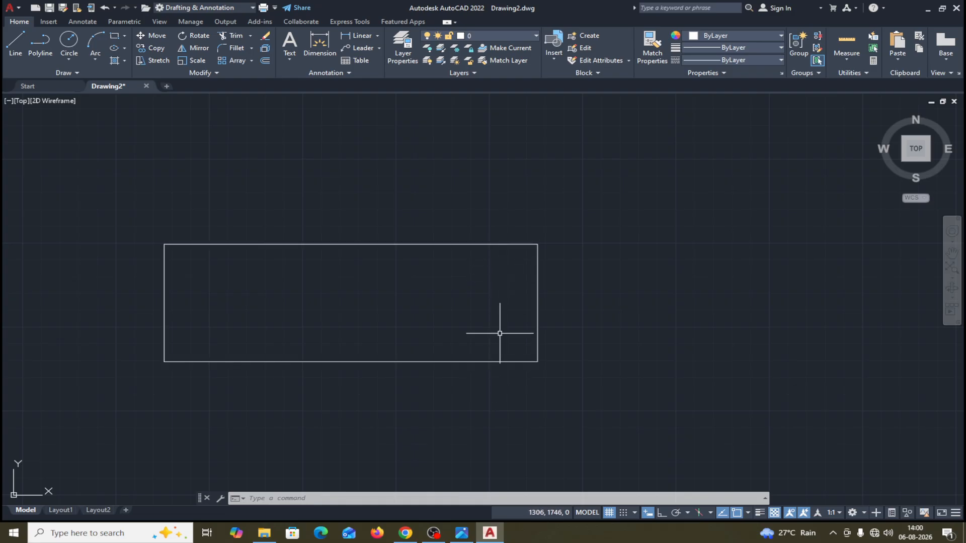
click(265, 60)
text(10)
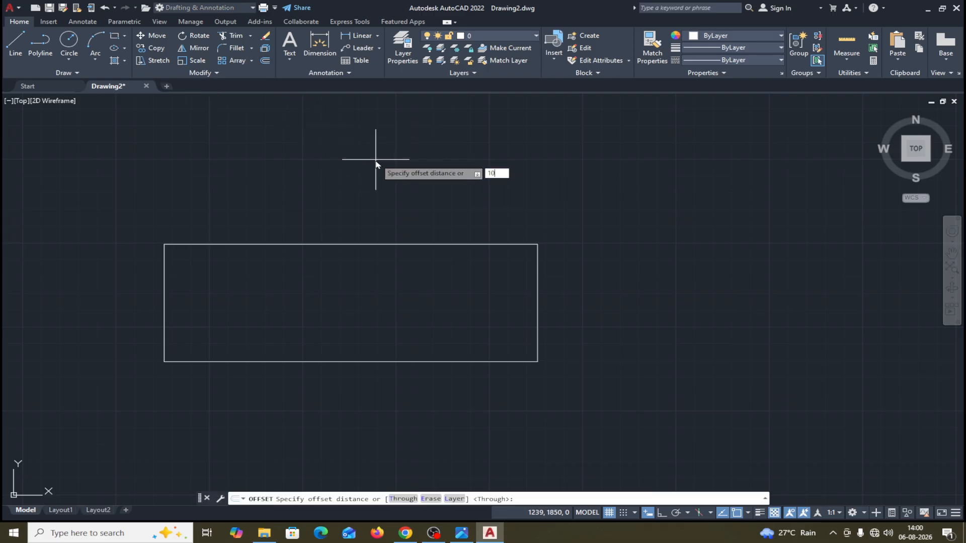
key(Return)
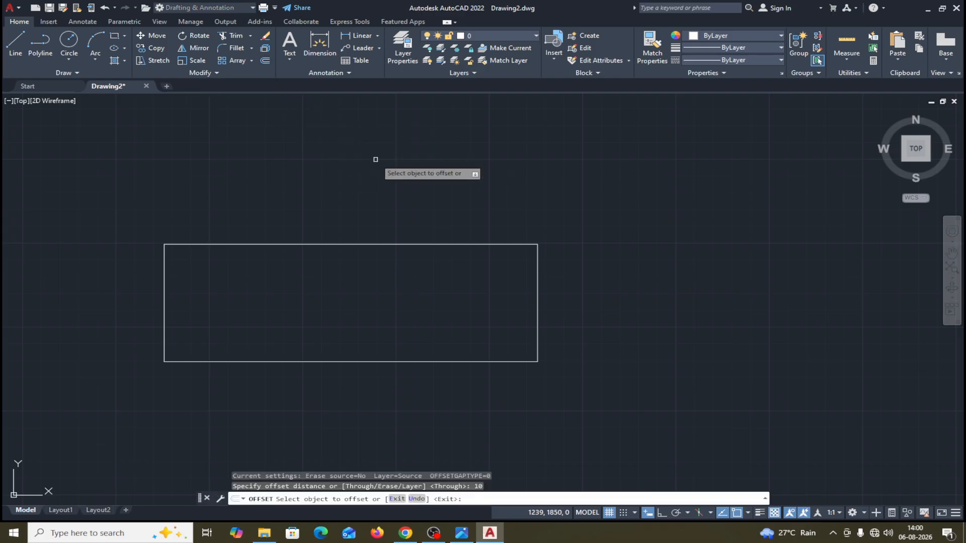
click(459, 244)
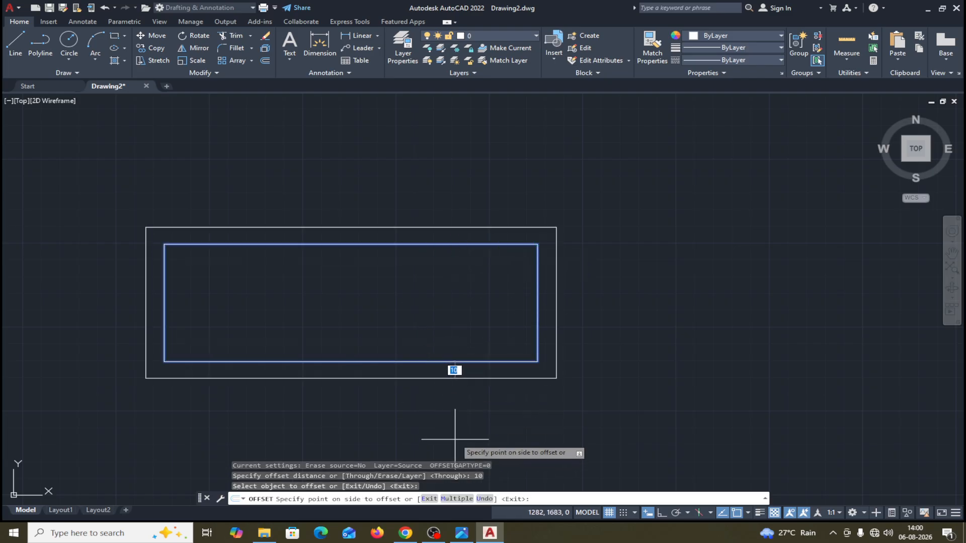
key(Escape)
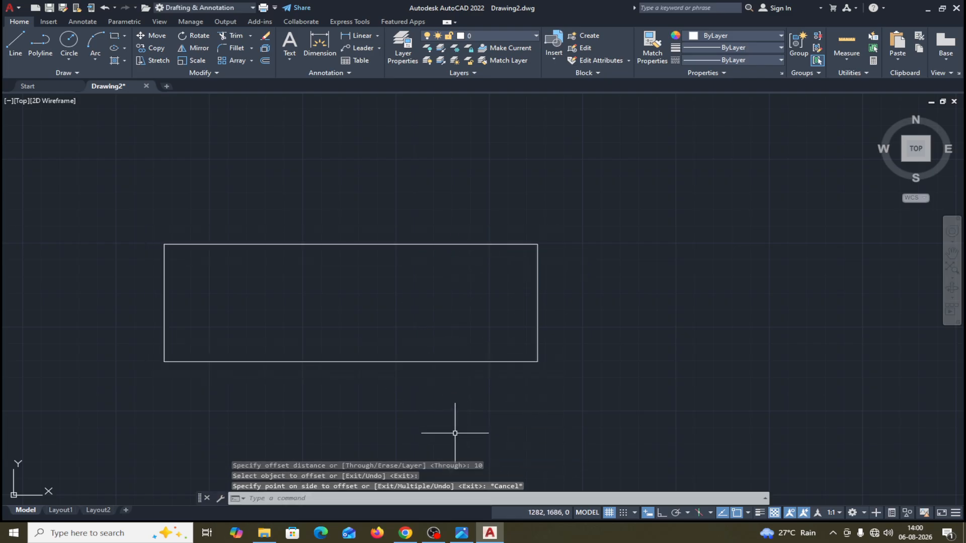
Explode the title block rectangle into separate lines and check that its edges are individually selectable.
click(265, 48)
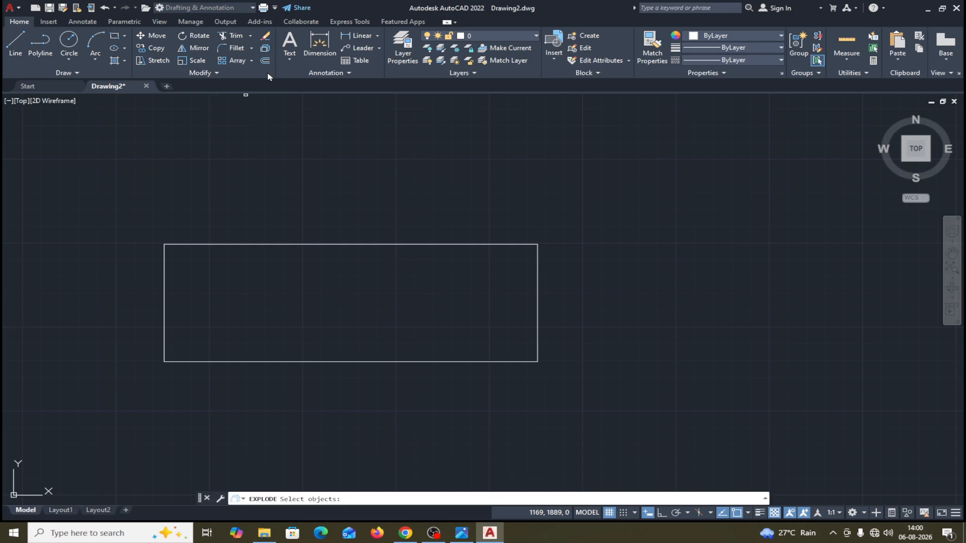
click(269, 245)
key(Return)
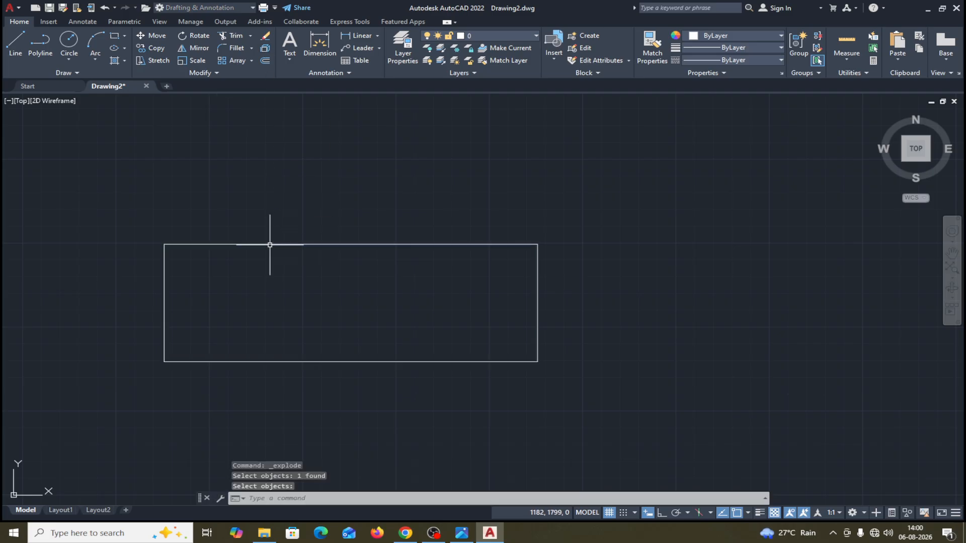
click(285, 245)
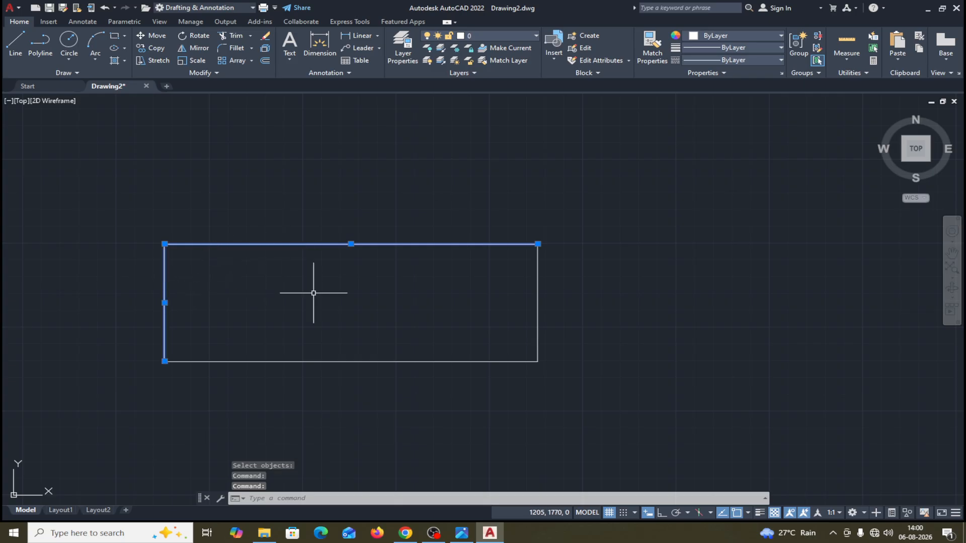
key(Escape)
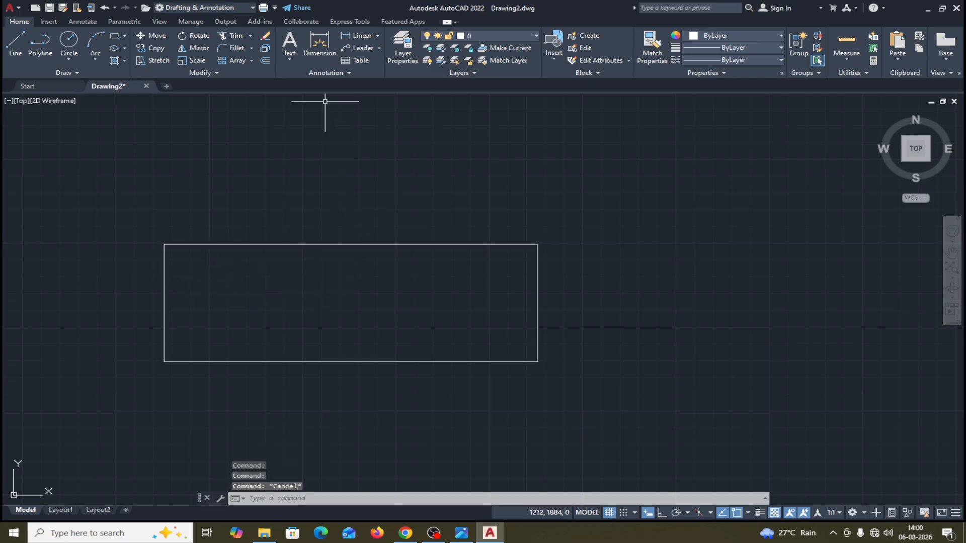
Offset the frame's upper edge downward five times at 10 mm spacing, using the Multiple option.
click(265, 60)
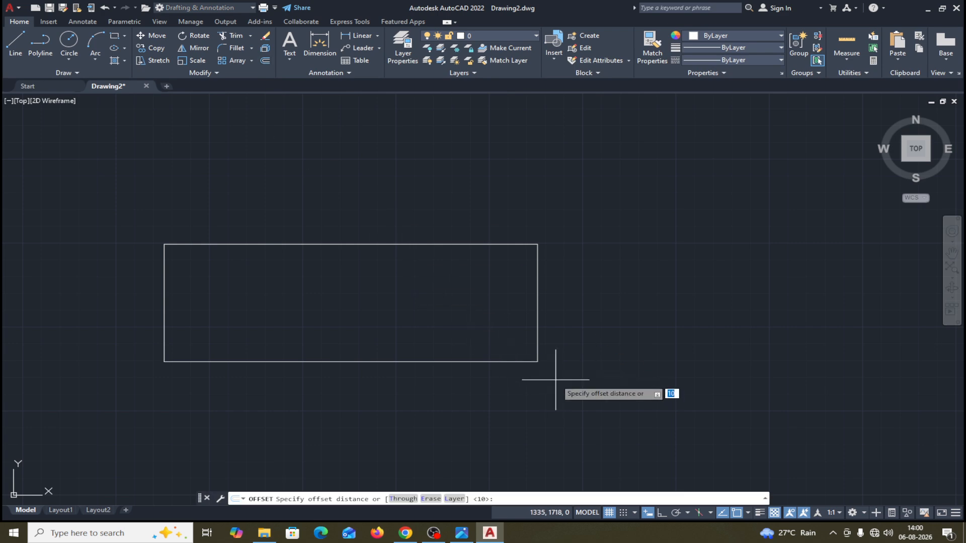
text(10)
key(Return)
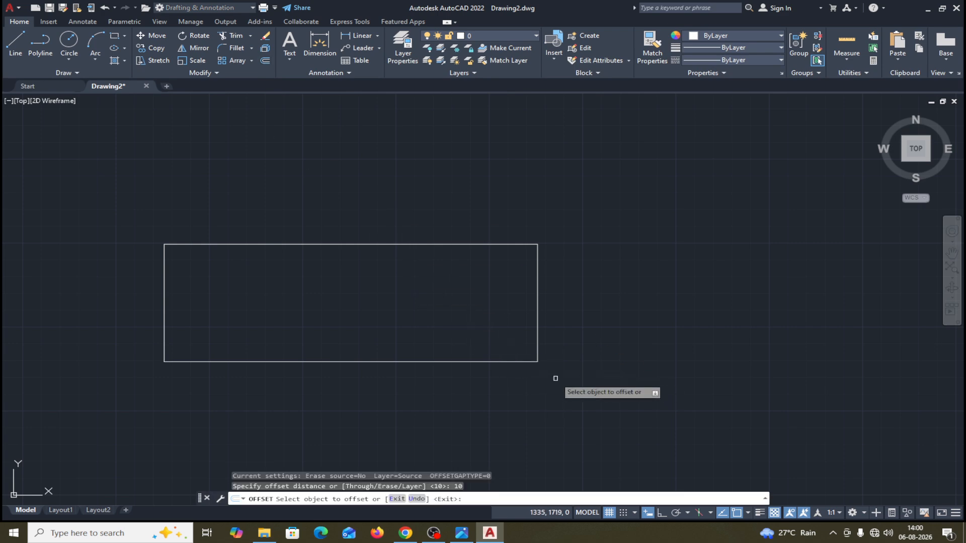
click(500, 246)
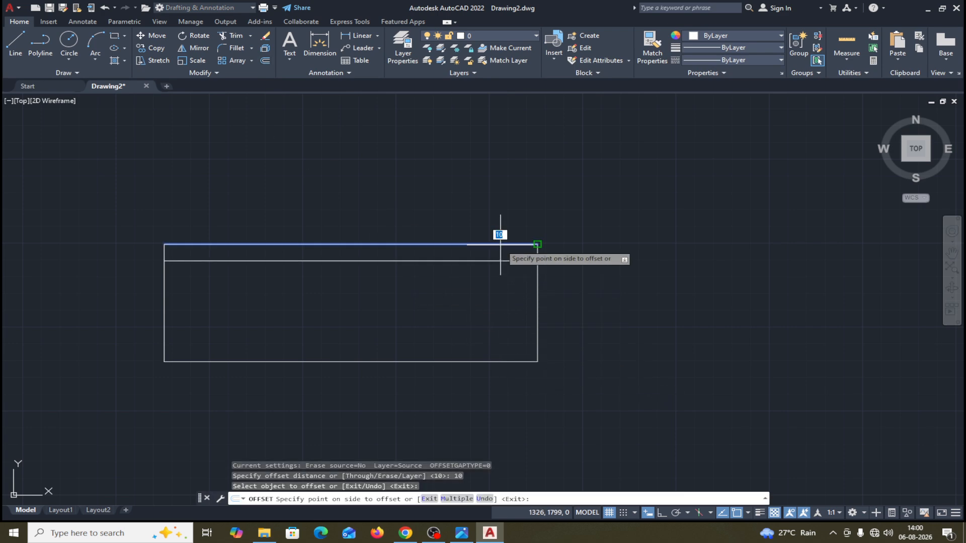
click(457, 499)
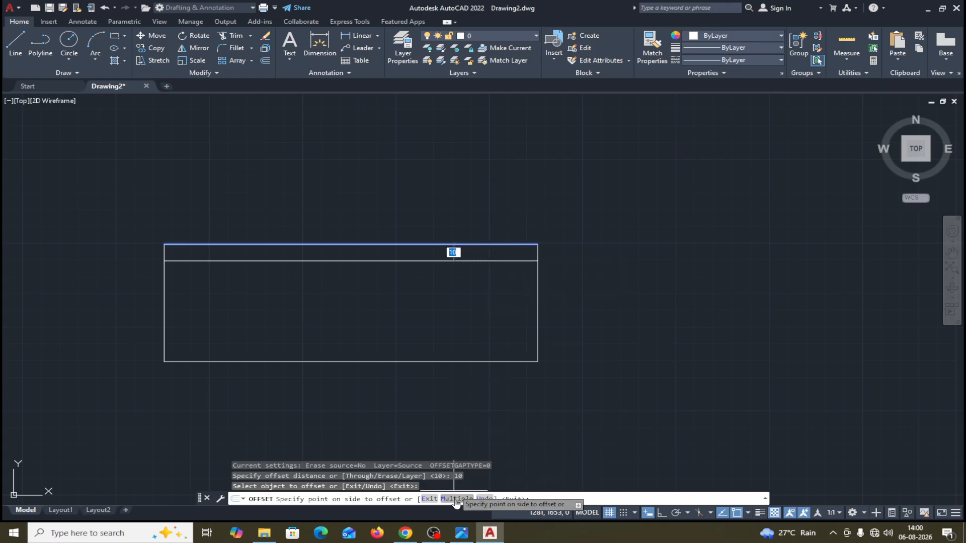
click(515, 417)
click(515, 417)
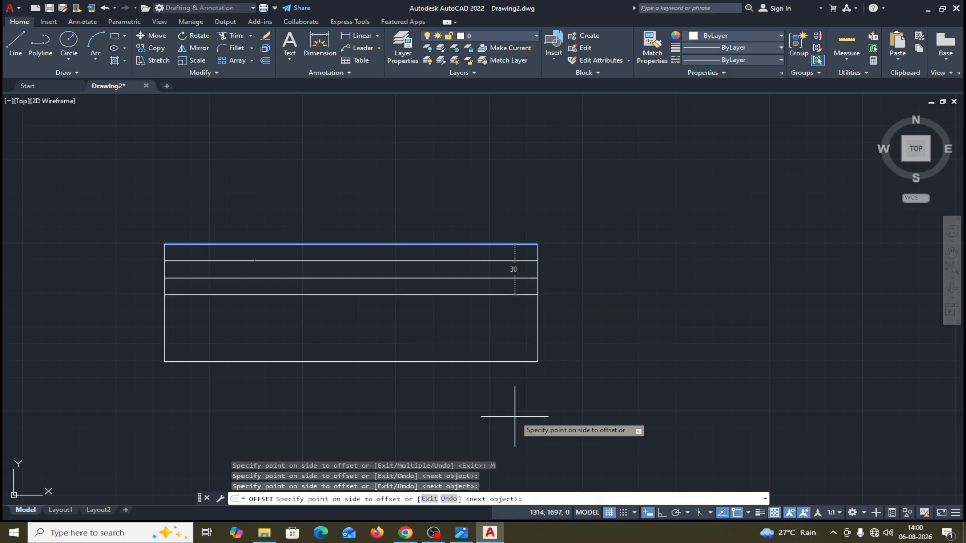
click(515, 417)
click(515, 417)
click(515, 417)
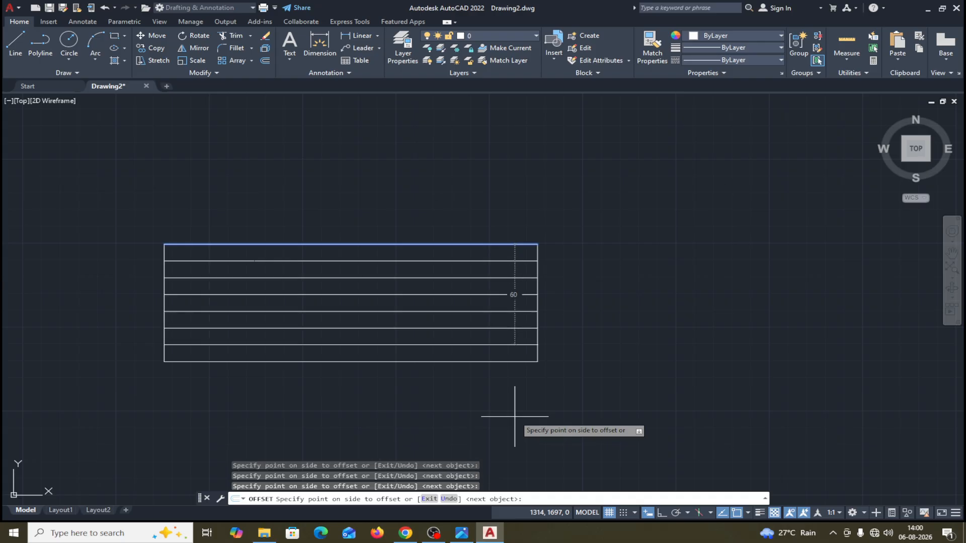
key(Escape)
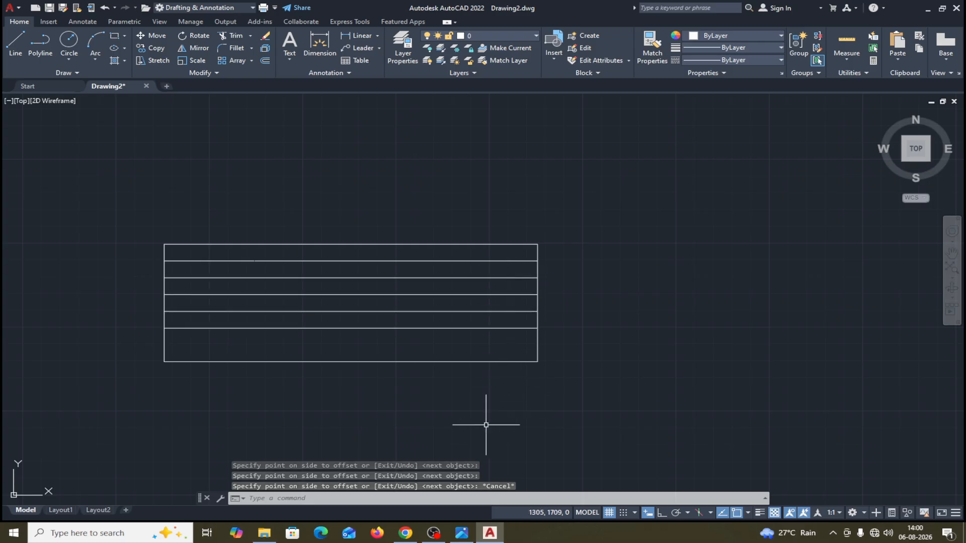
Check the column widths in the title block reference image and offset the frame's right edge 20 mm inward.
click(463, 532)
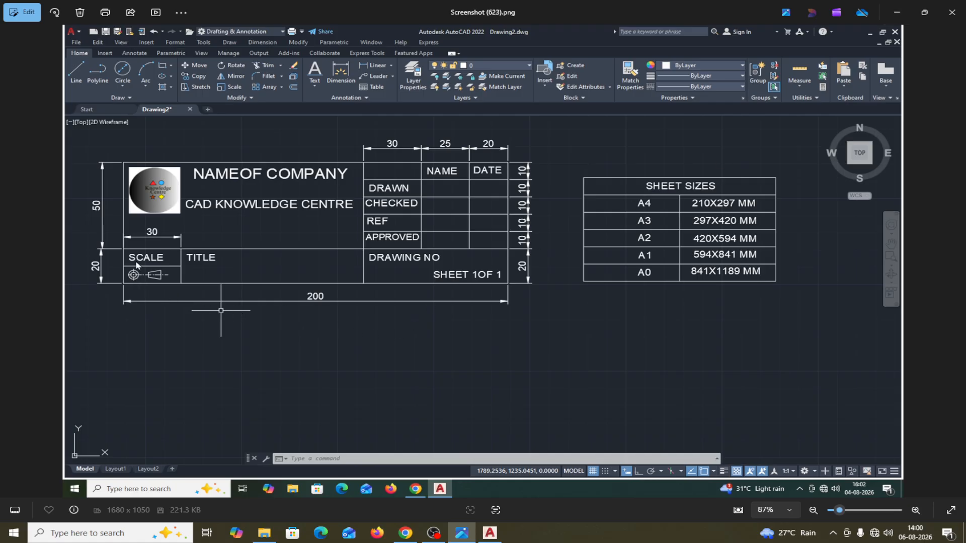
click(898, 12)
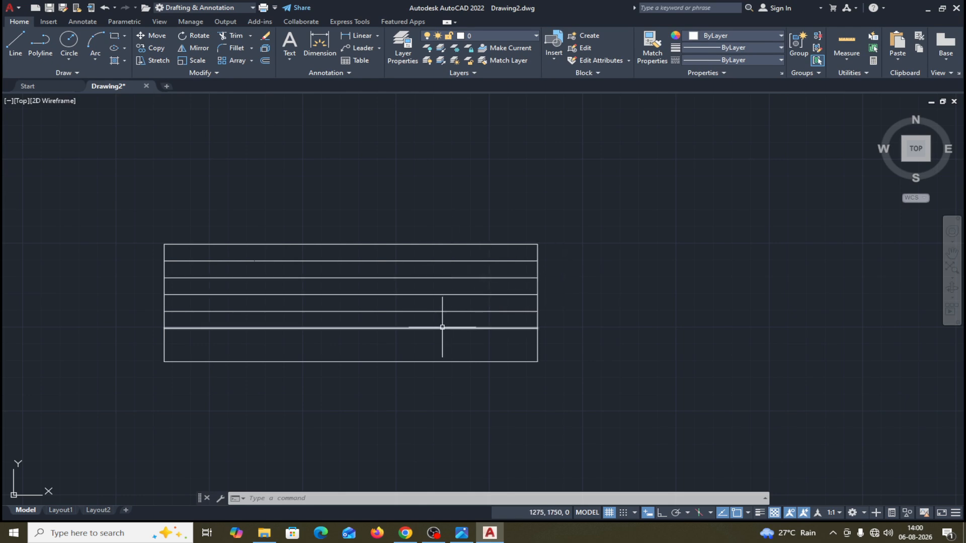
click(265, 61)
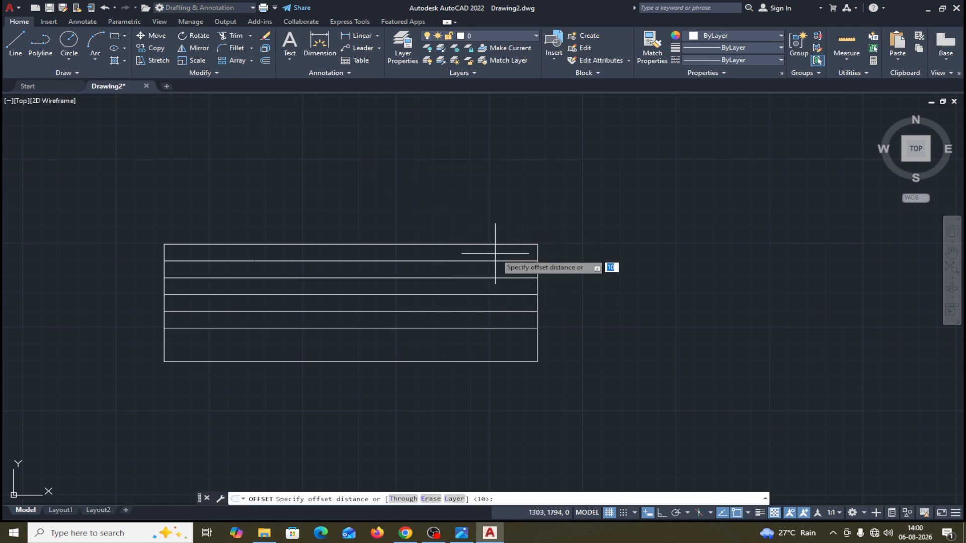
text(20)
key(Return)
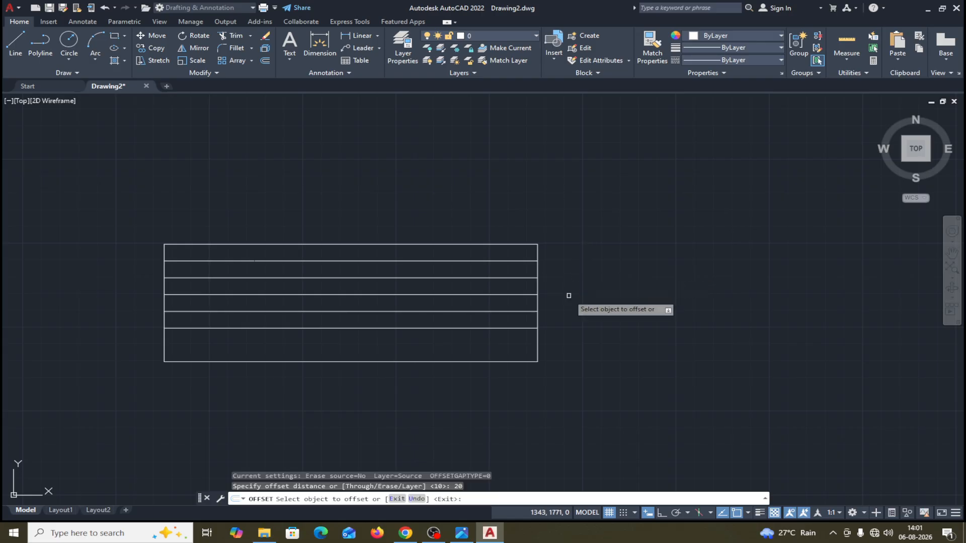
click(538, 342)
click(503, 339)
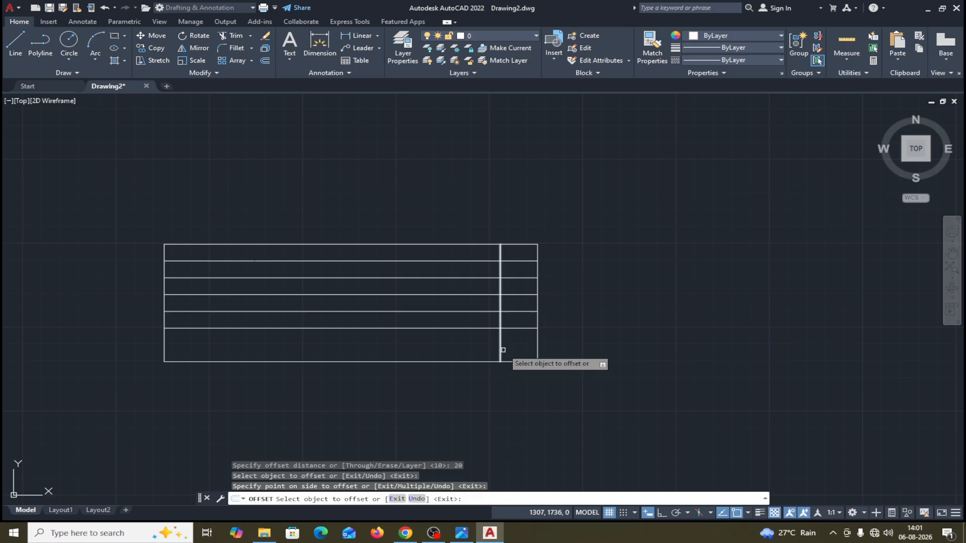
Offset the new vertical column line 25 mm further toward the inside of the frame.
click(501, 350)
text(25)
key(Return)
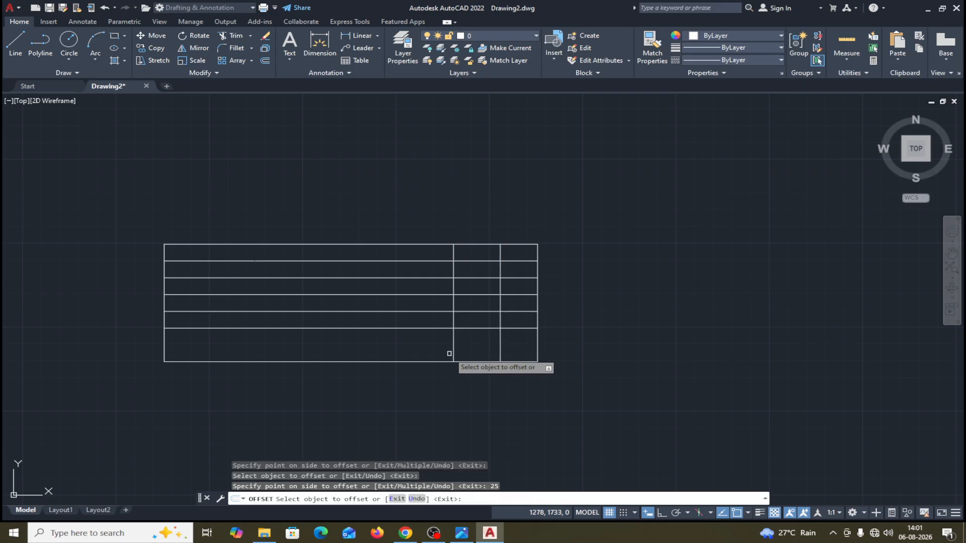
Offset the innermost vertical column line another 30 mm toward the inside of the frame and finish the Offset command.
click(453, 362)
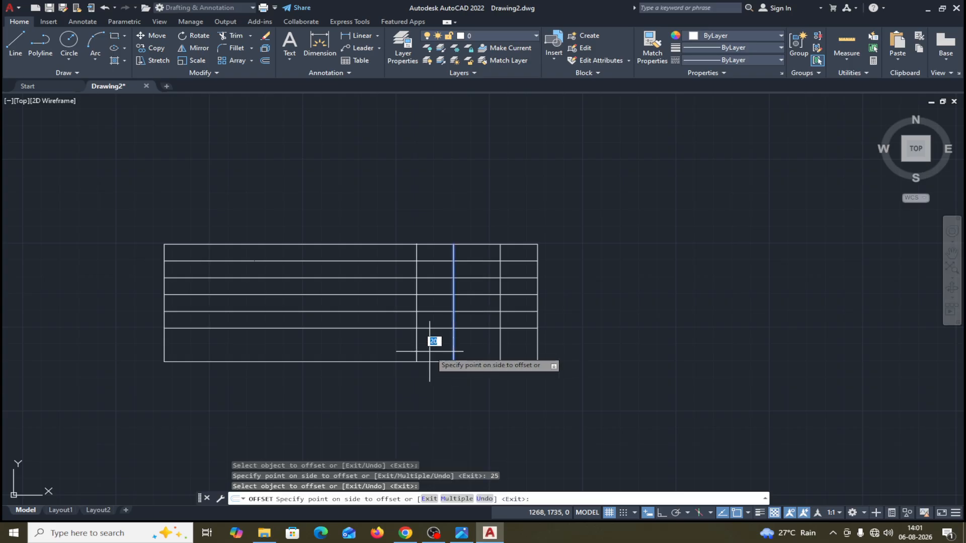
text(30)
key(Return)
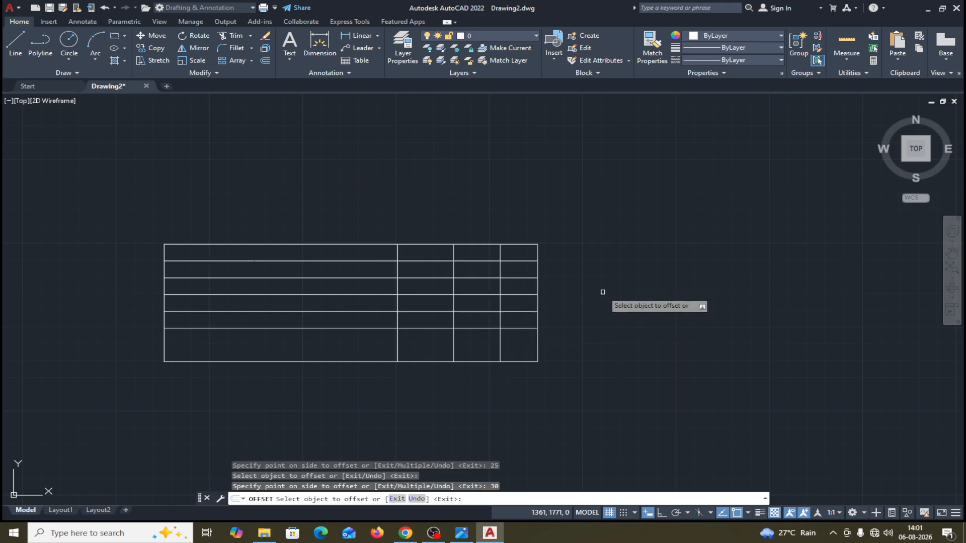
key(Return)
middle_drag(485, 395, 568, 374)
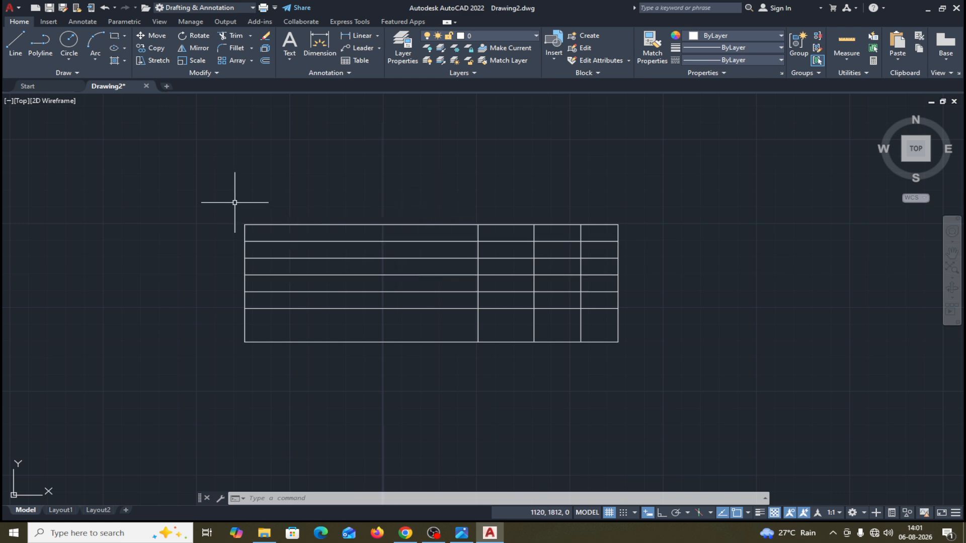
middle_drag(433, 171, 396, 177)
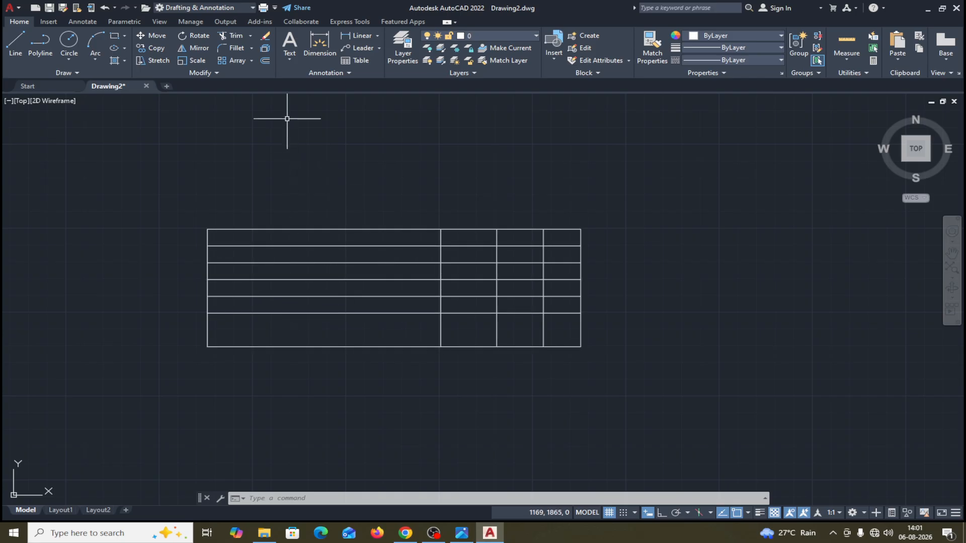
Trim away the upper four row lines inside the wide left-hand cell, using all lines as cutting edges.
click(234, 36)
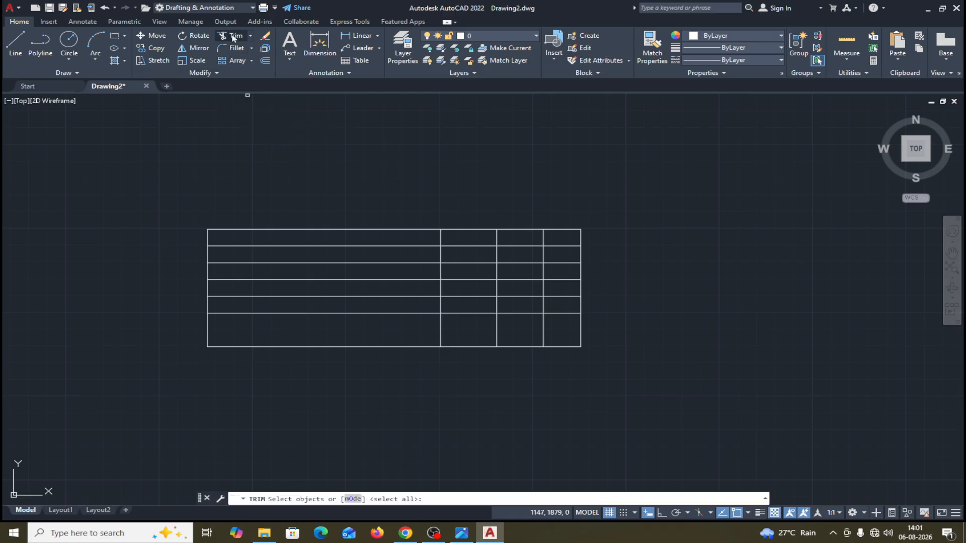
key(Return)
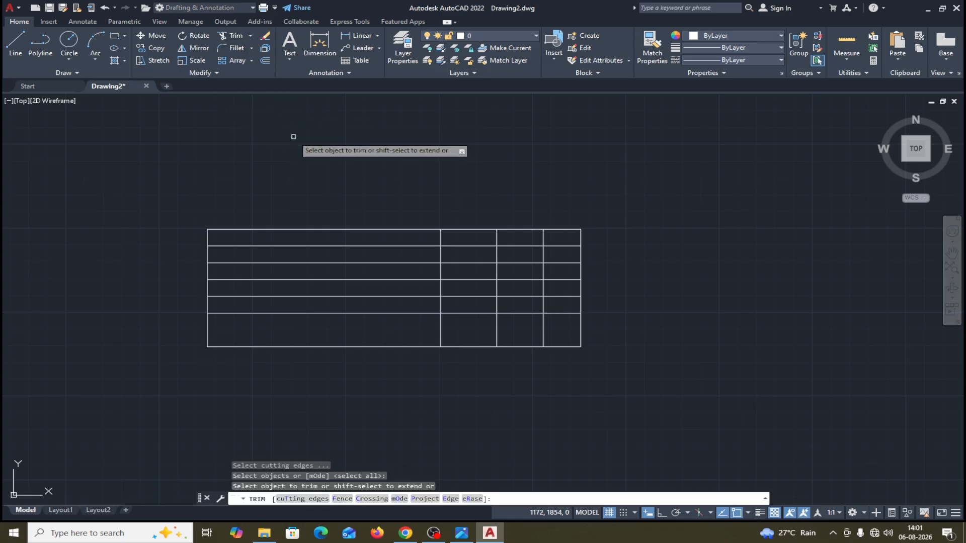
click(411, 241)
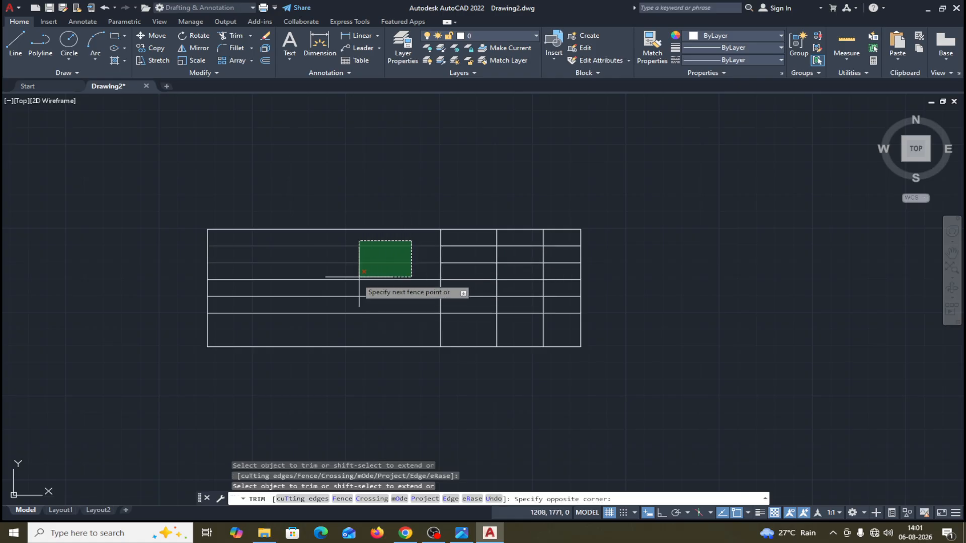
click(327, 300)
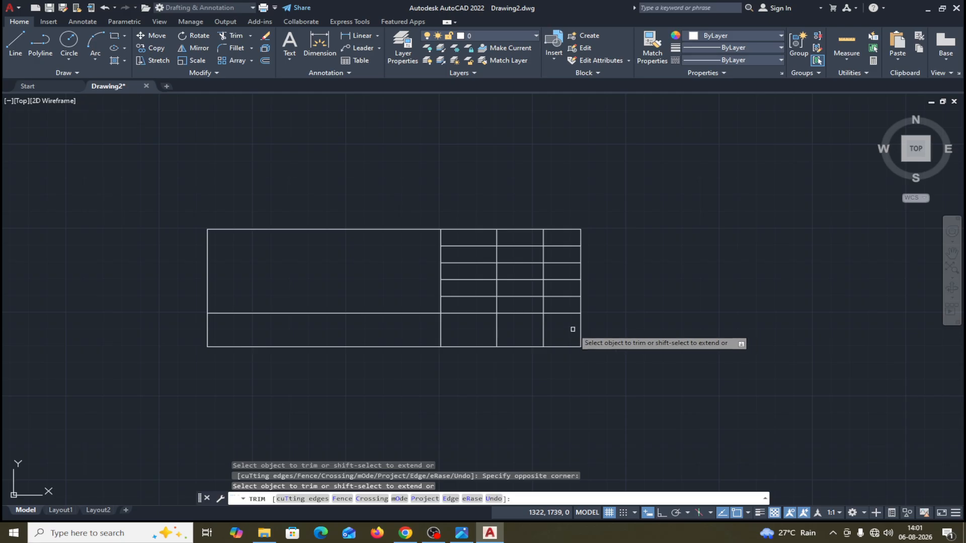
Trim the 20 mm and 25 mm column dividers out of the 20 mm high bottom row.
click(571, 326)
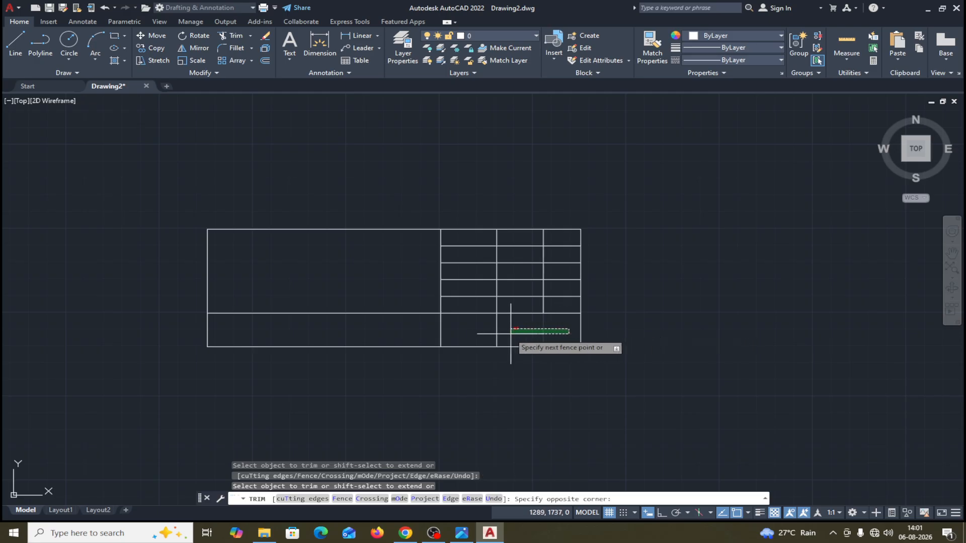
click(490, 337)
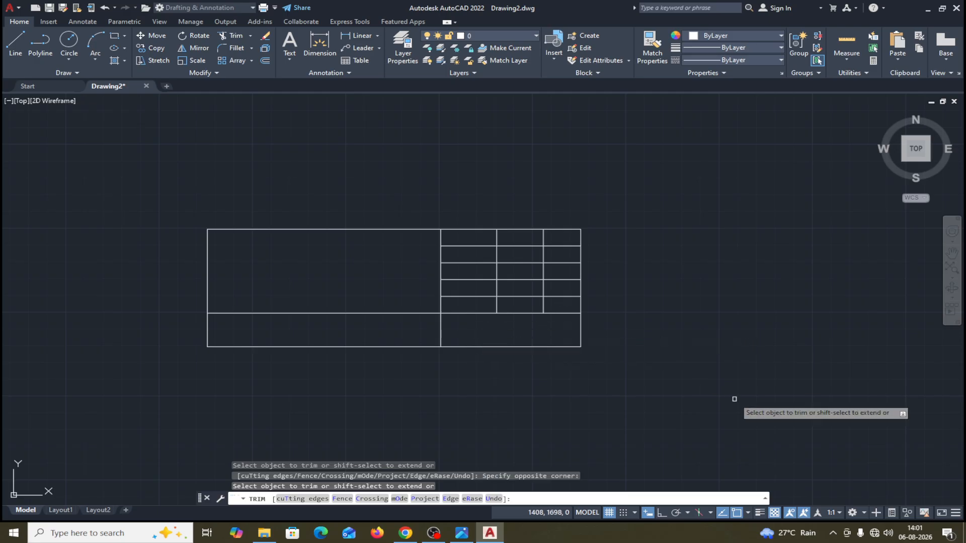
key(Return)
middle_drag(683, 397, 705, 388)
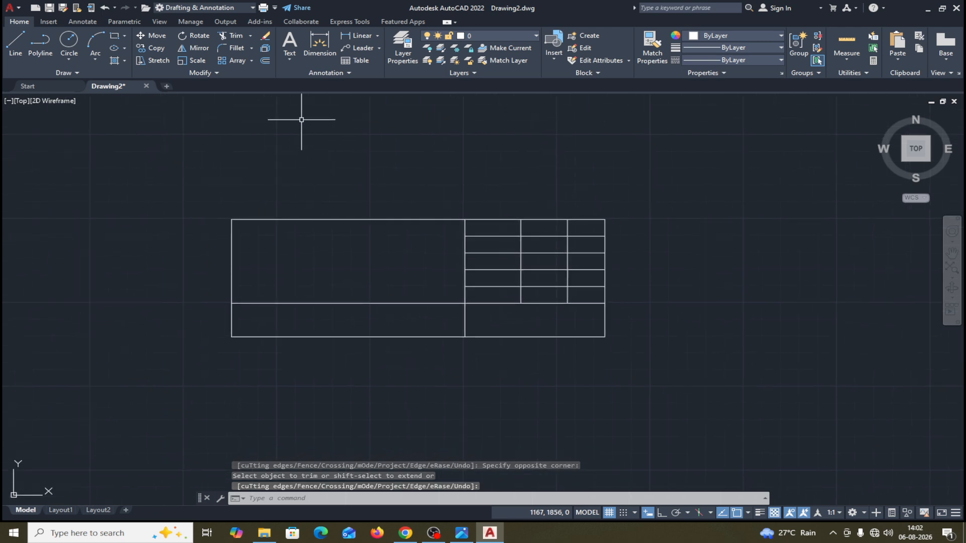
Offset the frame's lower edge 10 mm upward to split the bottom row in two.
click(265, 62)
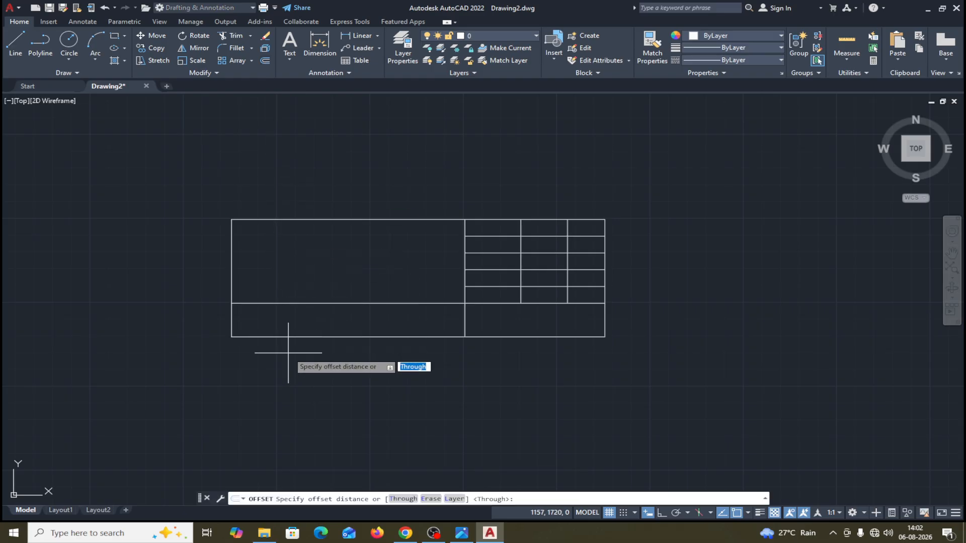
text(10)
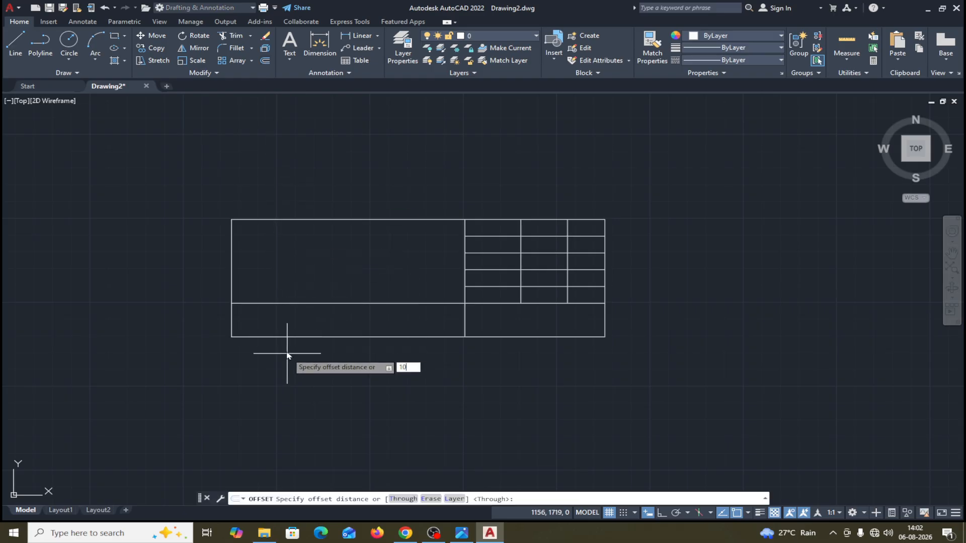
key(Return)
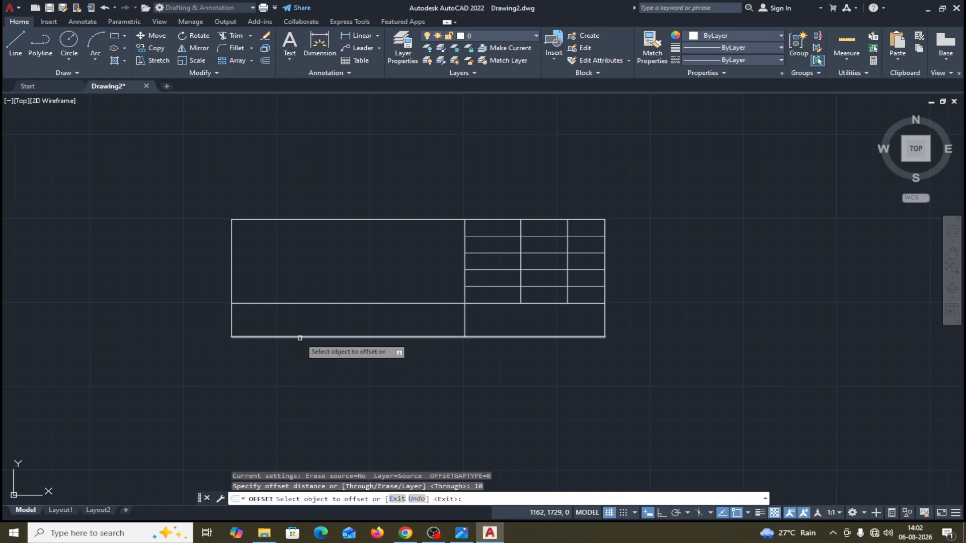
click(300, 336)
click(301, 328)
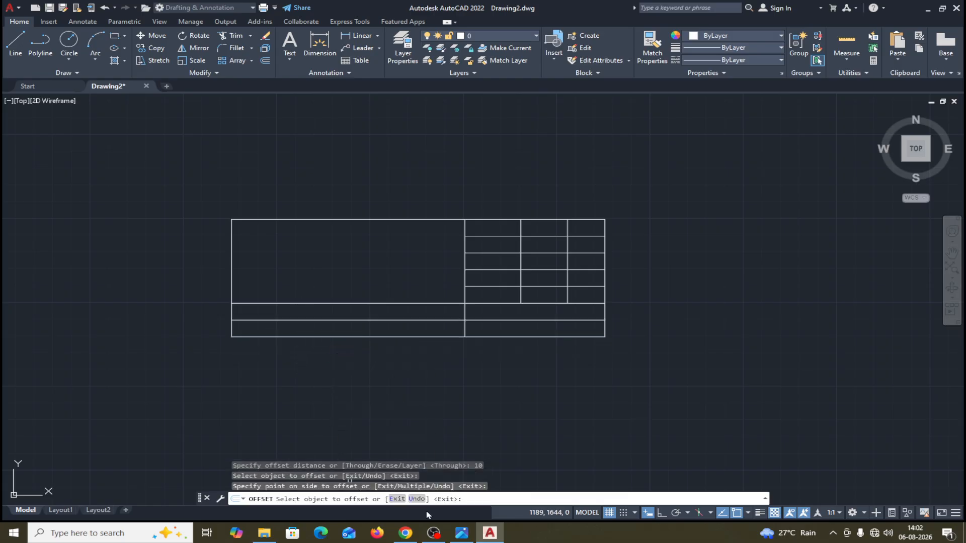
Check the scale cell's width in the title block reference image and offset the frame's left edge 30 mm inward.
click(460, 534)
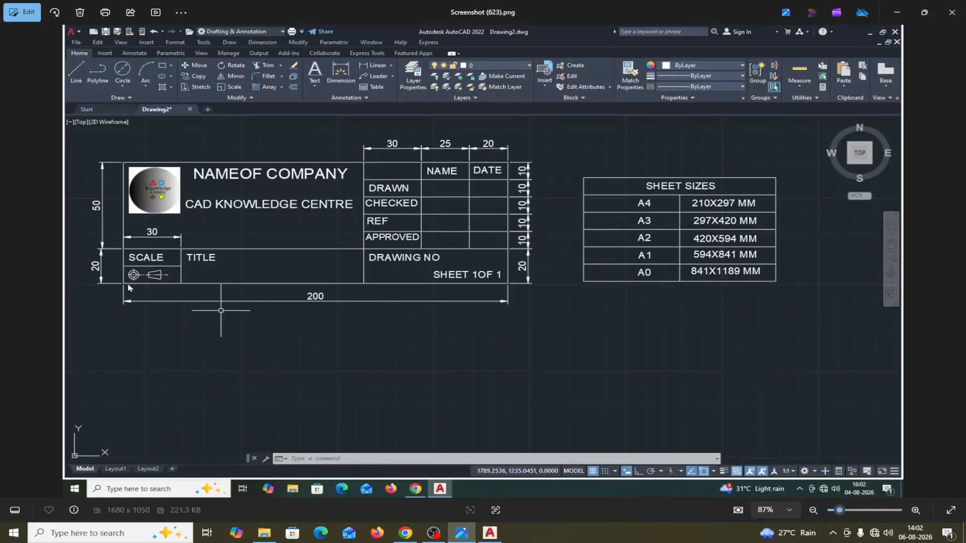
click(897, 14)
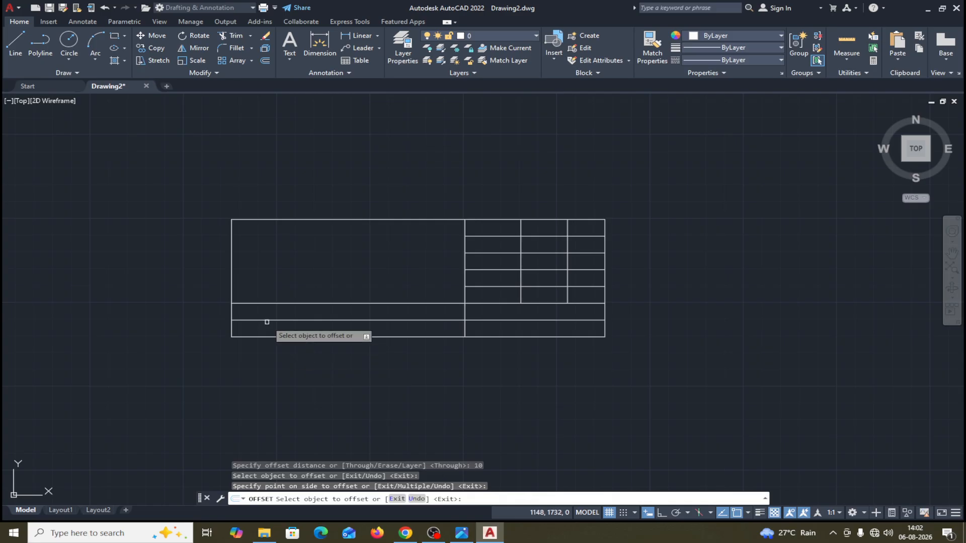
click(232, 277)
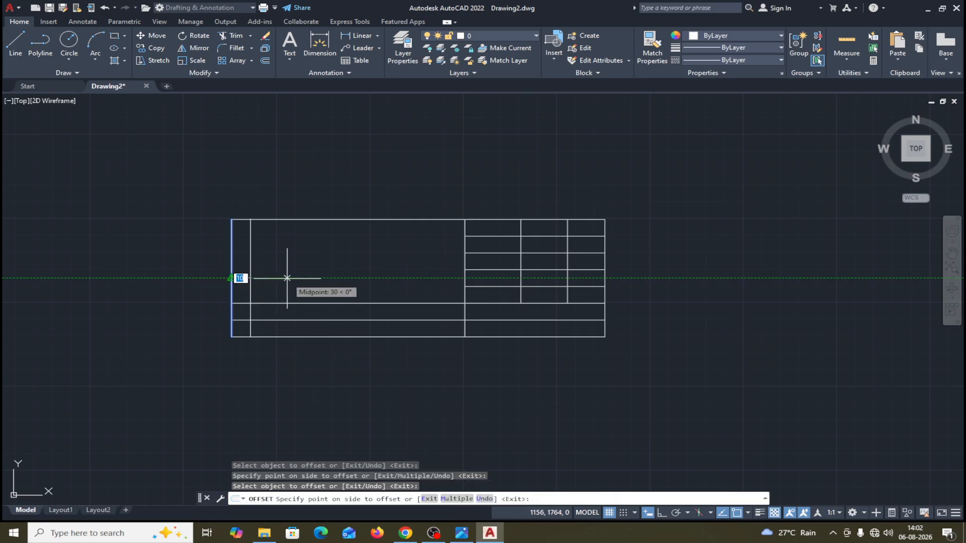
text(3)
key(Return)
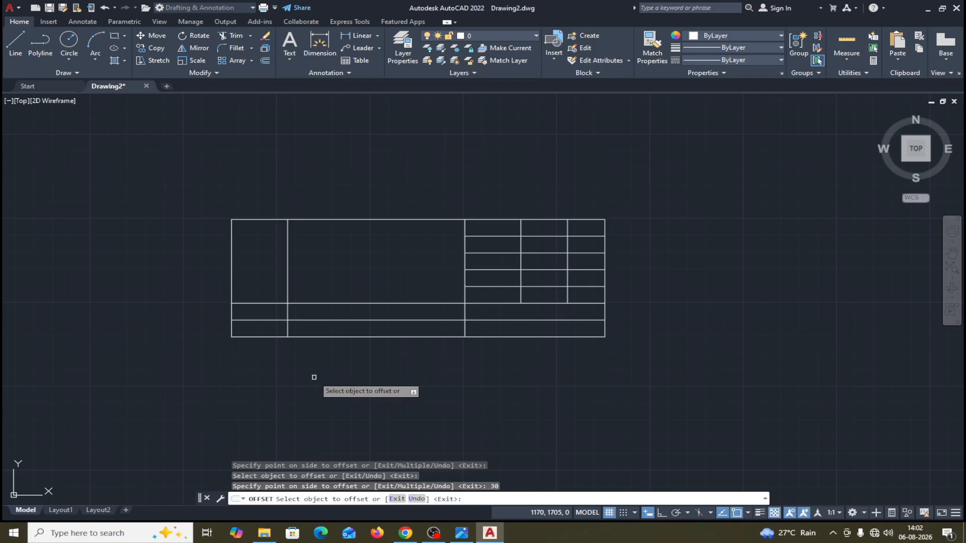
key(Return)
Trim the new column line above the bottom row and the half-height row line across the title cell.
click(231, 36)
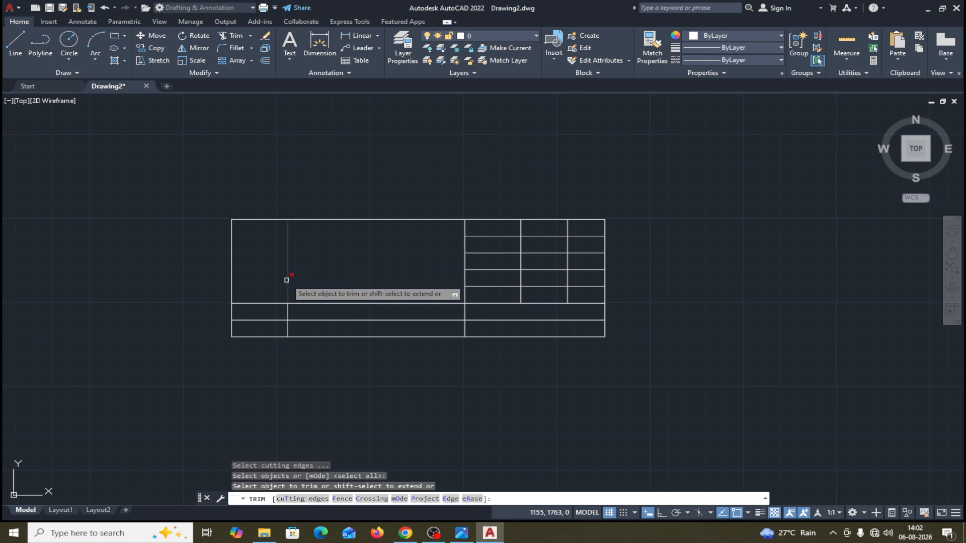
click(286, 280)
click(324, 320)
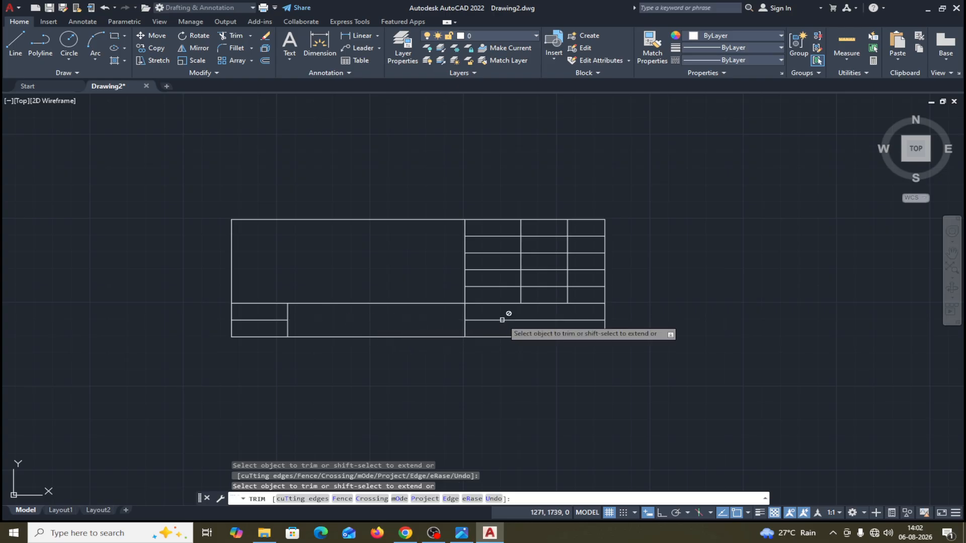
click(502, 320)
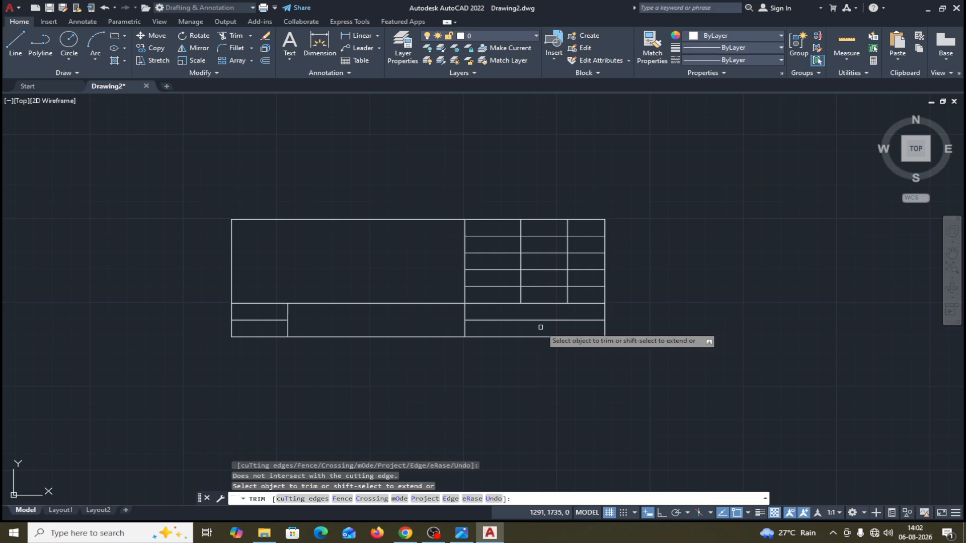
key(Return)
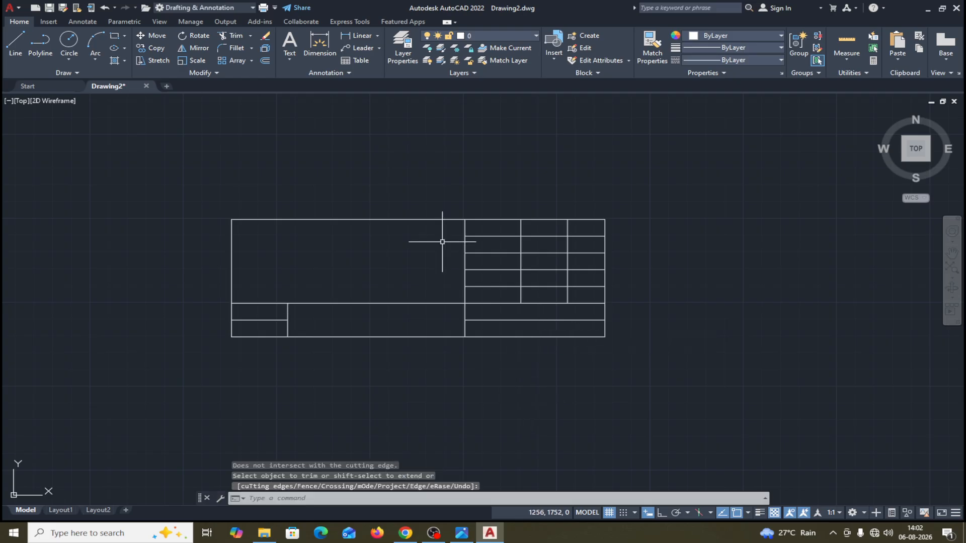
Erase the leftover half-height row line inside the drawing number cell at the lower right of the title block.
click(265, 35)
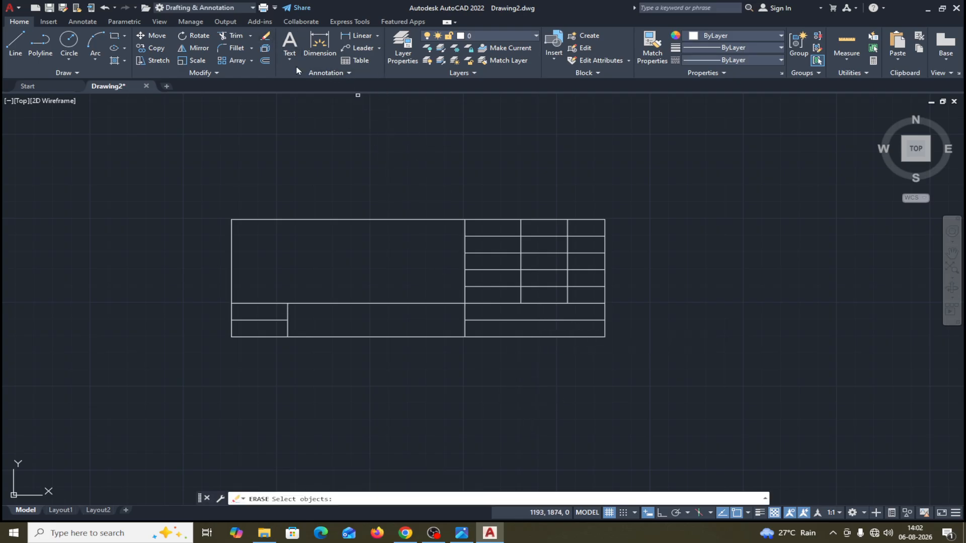
click(551, 320)
key(Return)
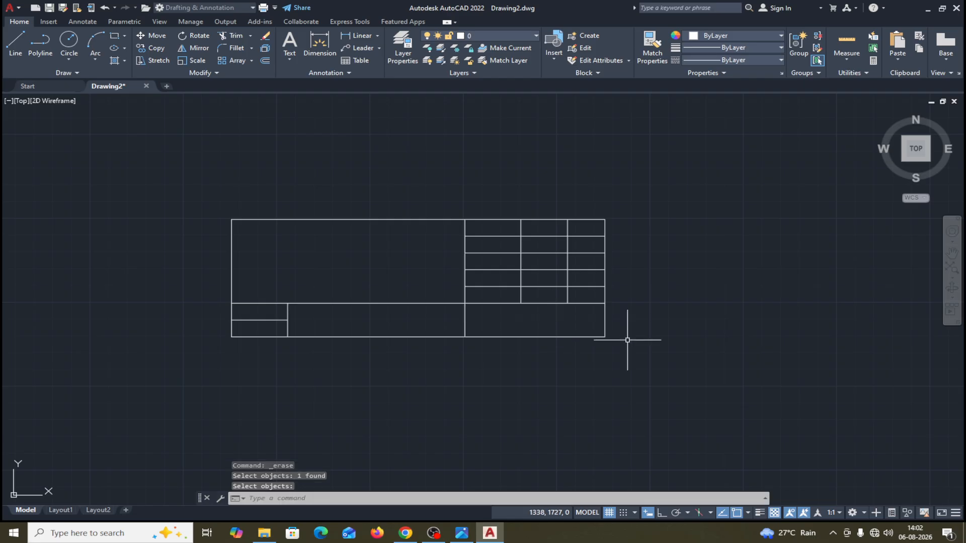
middle_drag(749, 358, 693, 373)
Check the logo in the reference image and browse for an attachment in the PRACTICE EXERCISE FOR SOLIDWORKS folder on drive E.
click(463, 534)
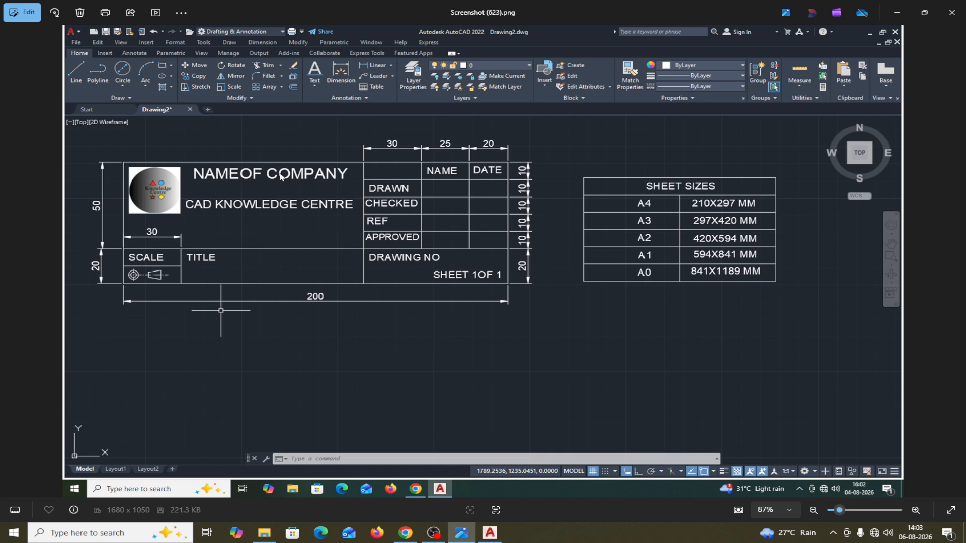
click(895, 13)
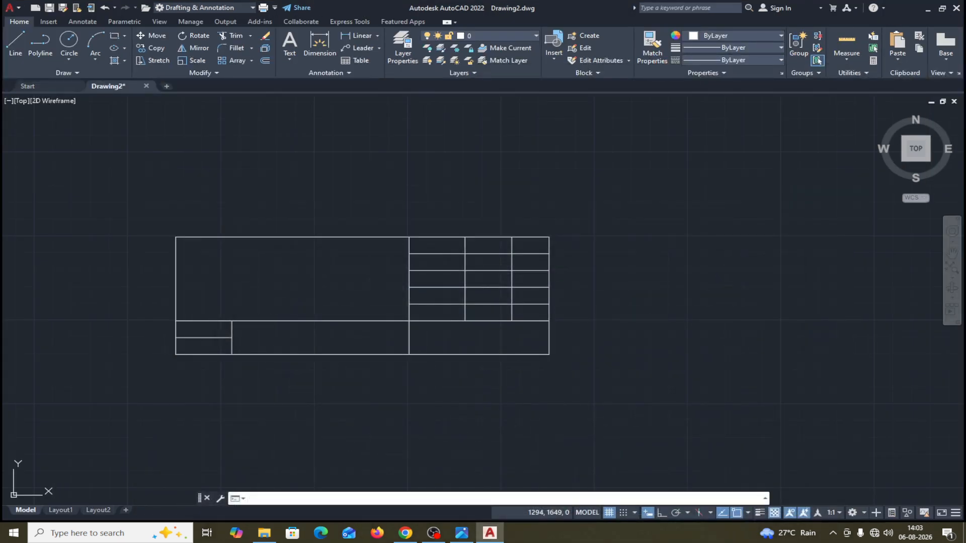
middle_drag(789, 187, 808, 189)
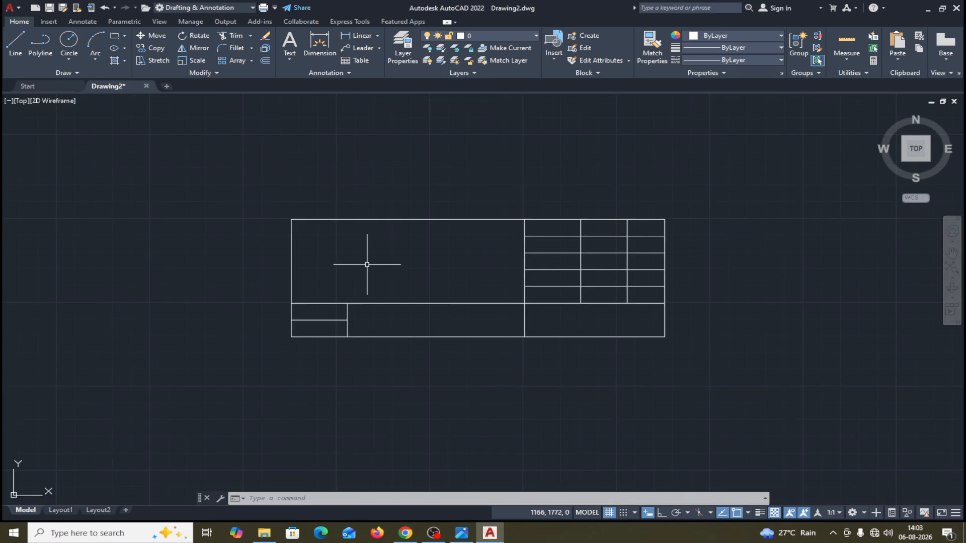
click(49, 22)
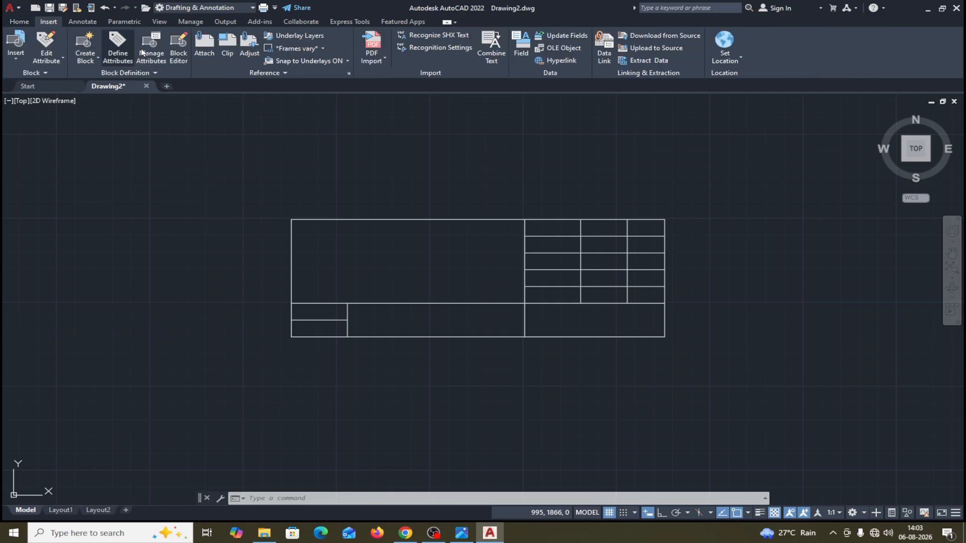
click(208, 46)
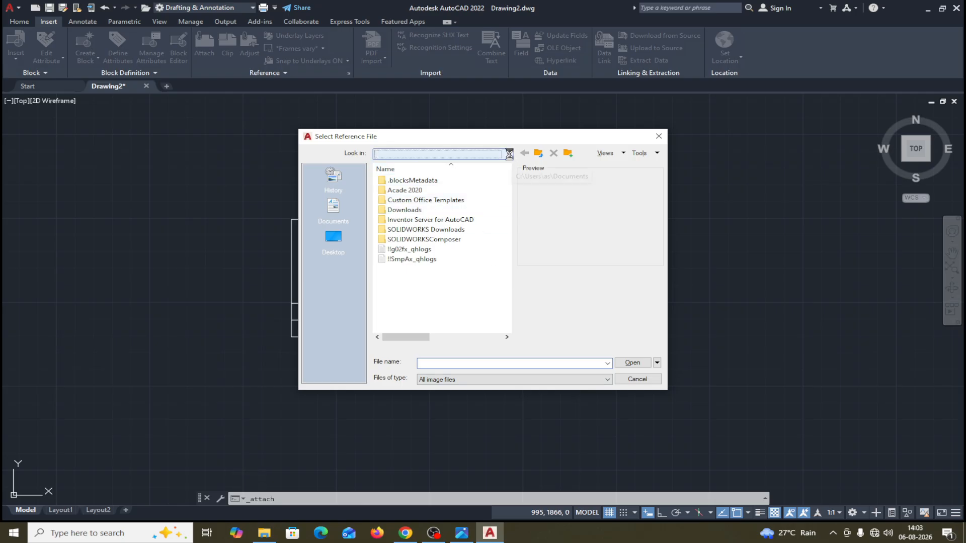
click(510, 154)
click(422, 221)
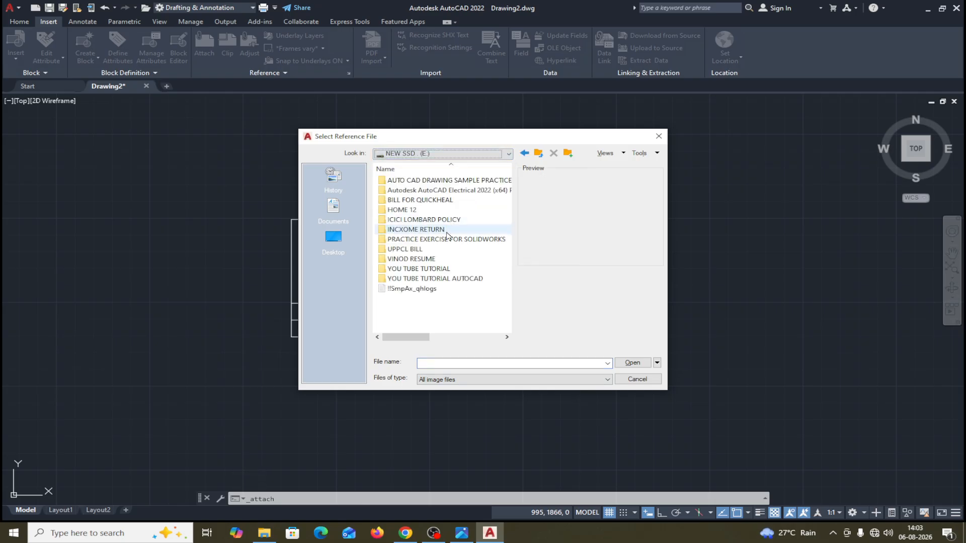
double_click(411, 241)
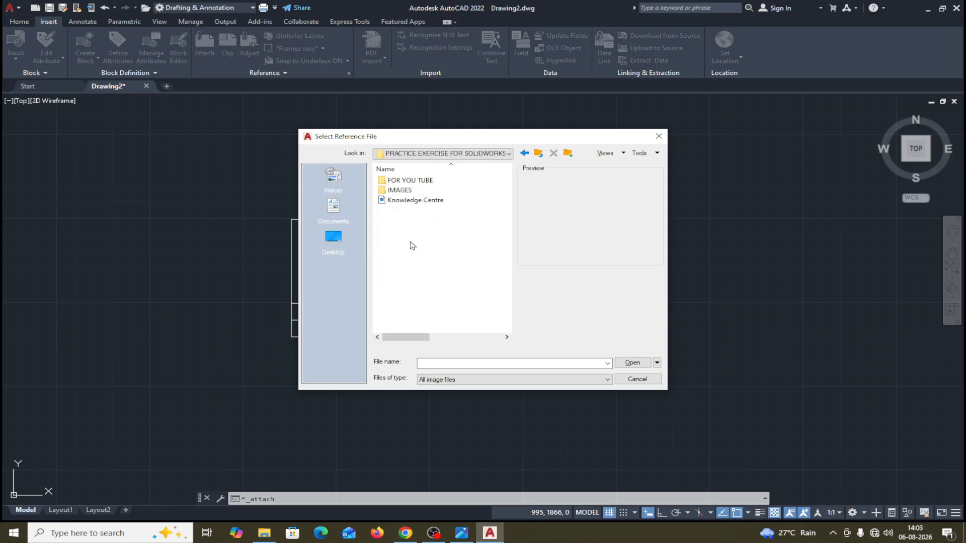
Attach the Knowledge Centre image with its insertion point above the title block and a scale factor of 0.2.
click(427, 233)
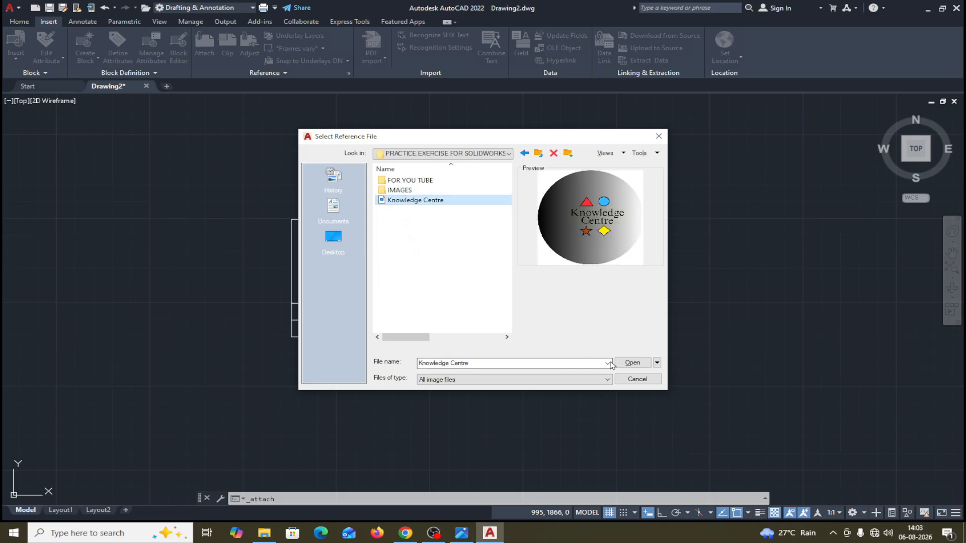
click(624, 366)
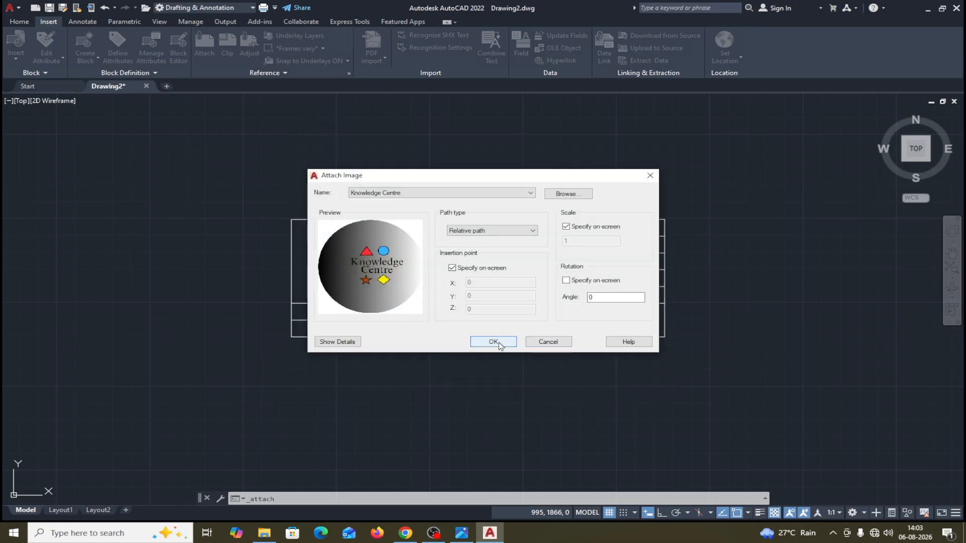
click(494, 342)
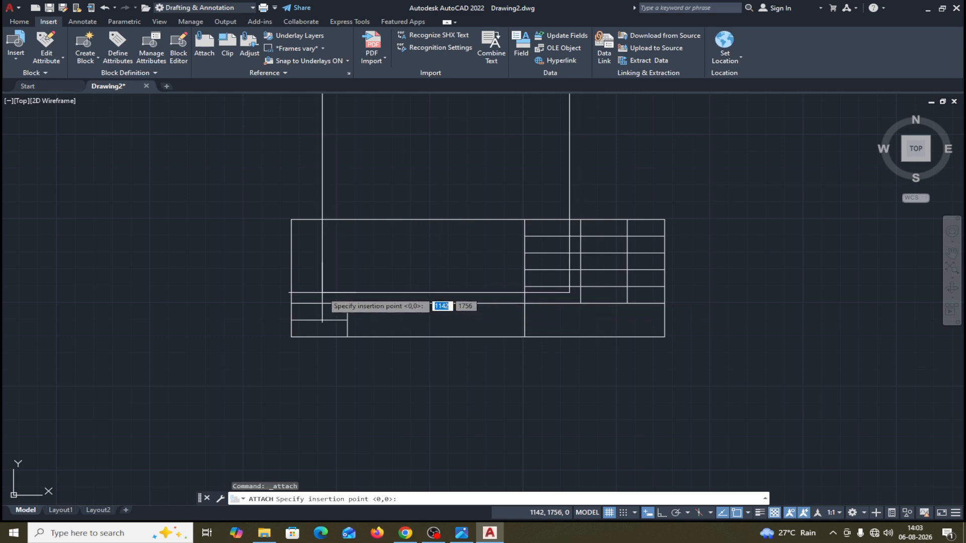
scroll(299, 294, up, 2)
scroll(301, 292, down, 6)
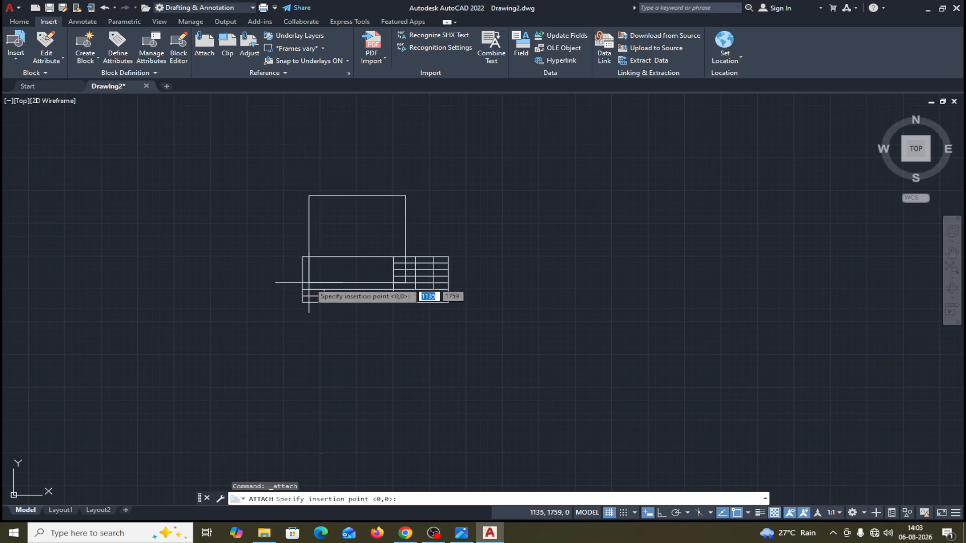
click(314, 218)
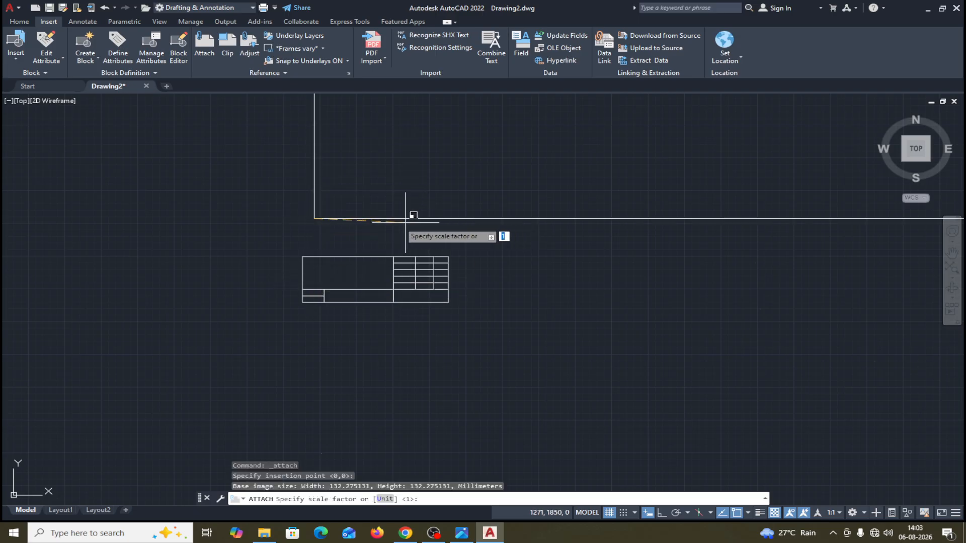
scroll(354, 214, up, 2)
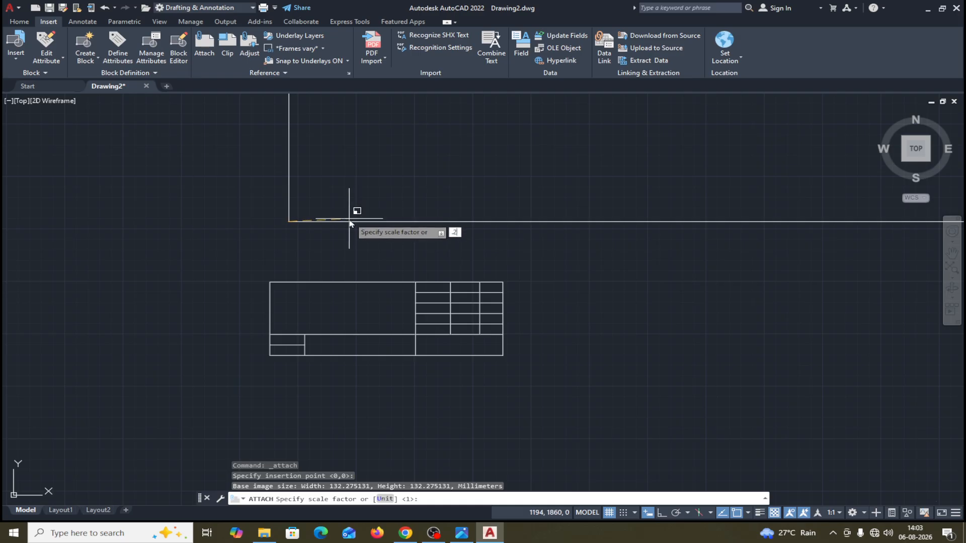
key(Return)
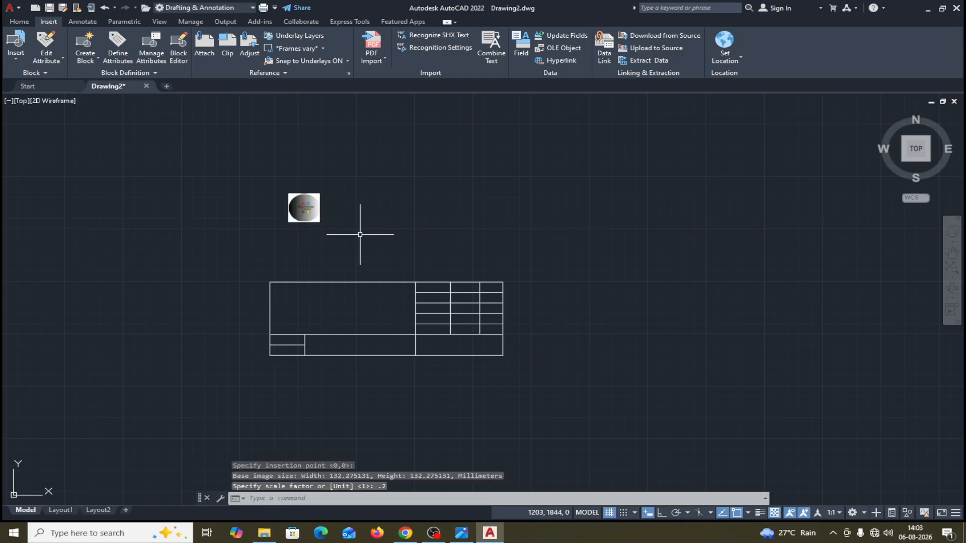
click(345, 170)
click(282, 209)
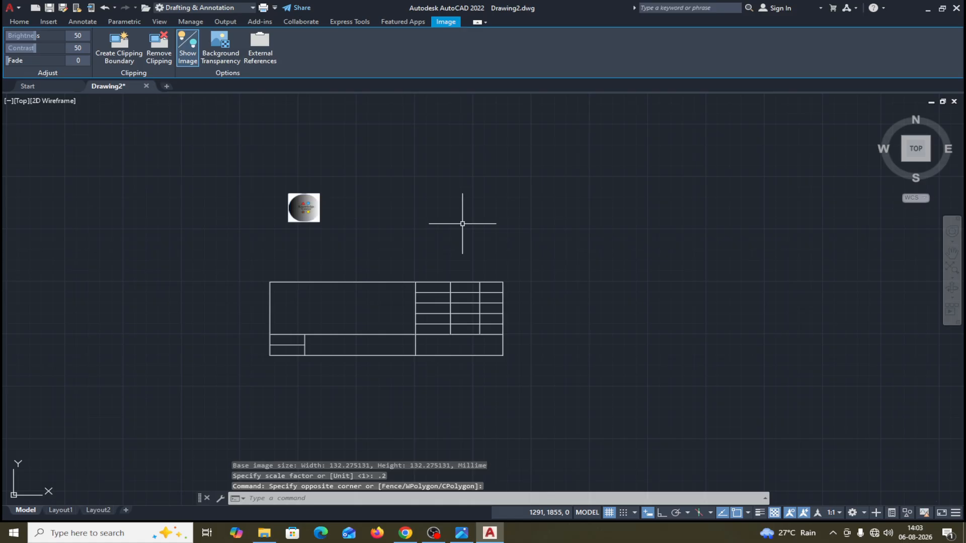
key(Escape)
click(21, 21)
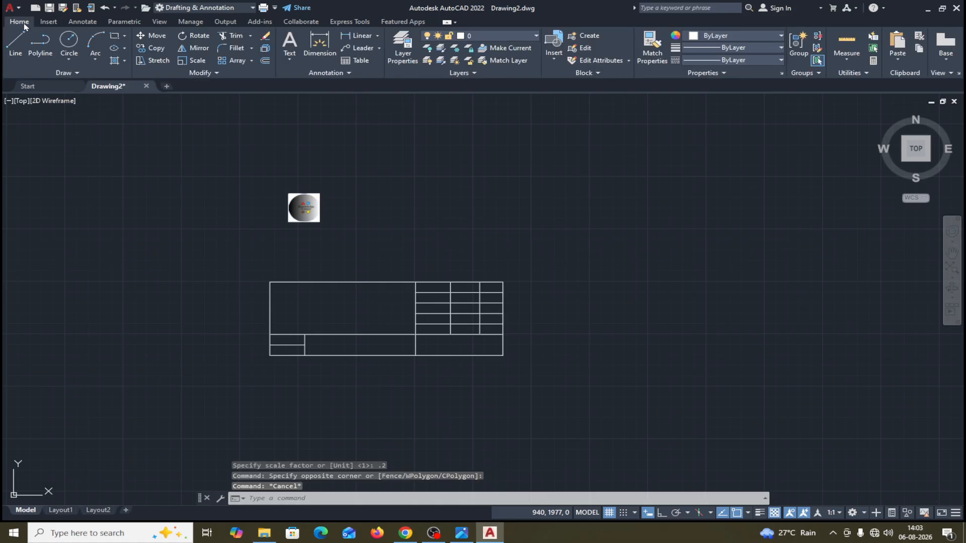
click(154, 38)
click(346, 168)
click(270, 241)
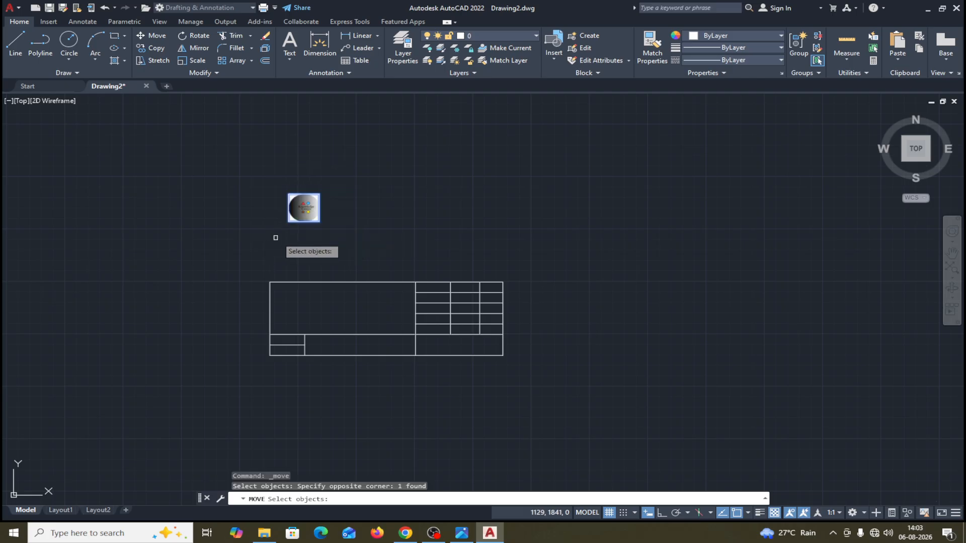
click(313, 207)
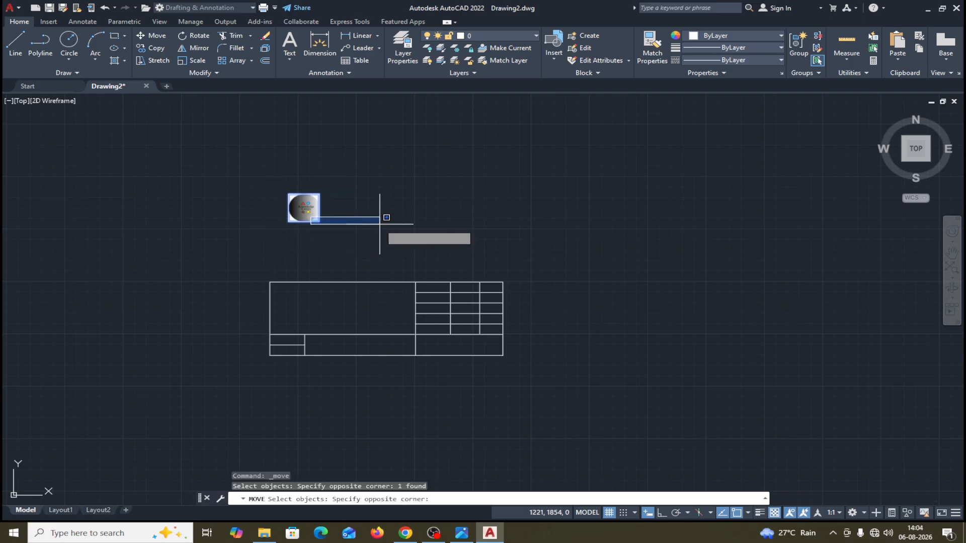
key(Escape)
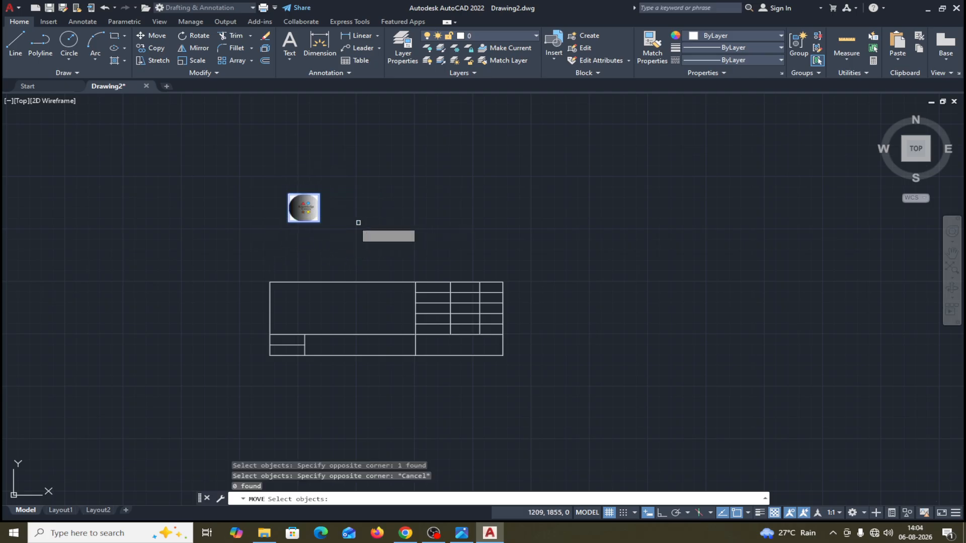
click(162, 39)
click(337, 167)
click(270, 242)
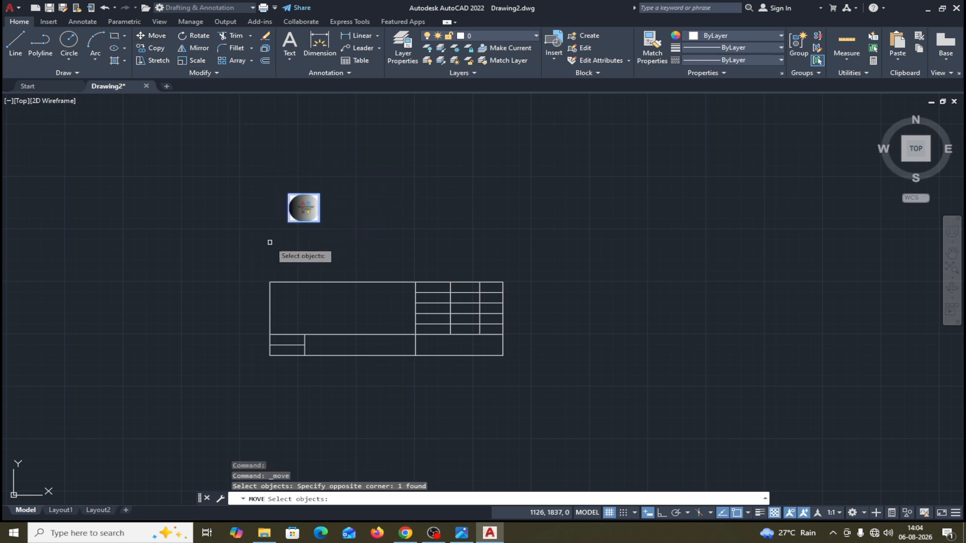
click(304, 211)
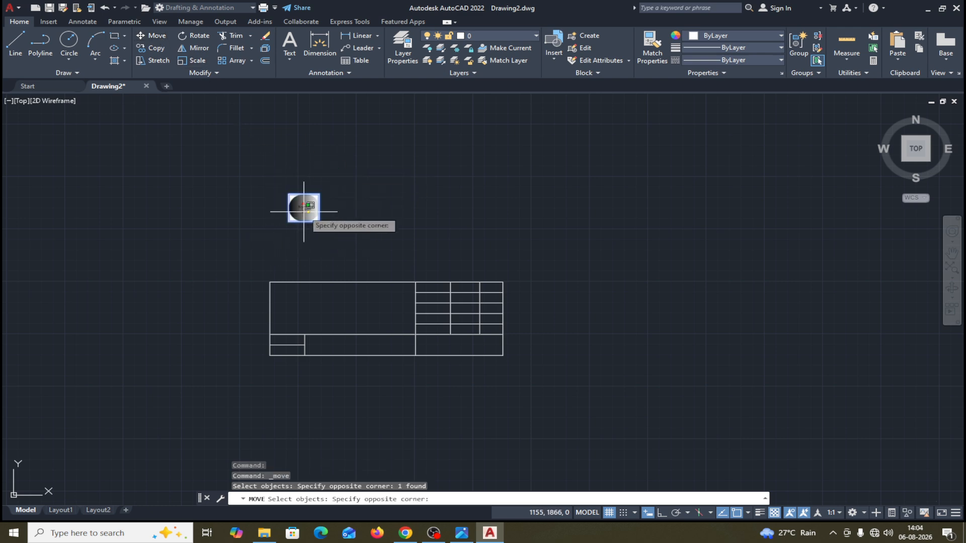
key(Escape)
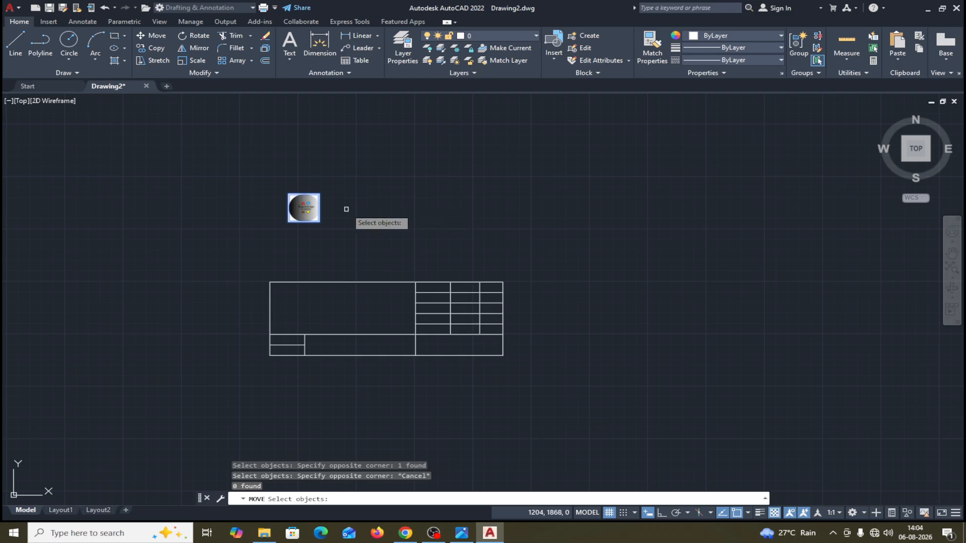
key(Escape)
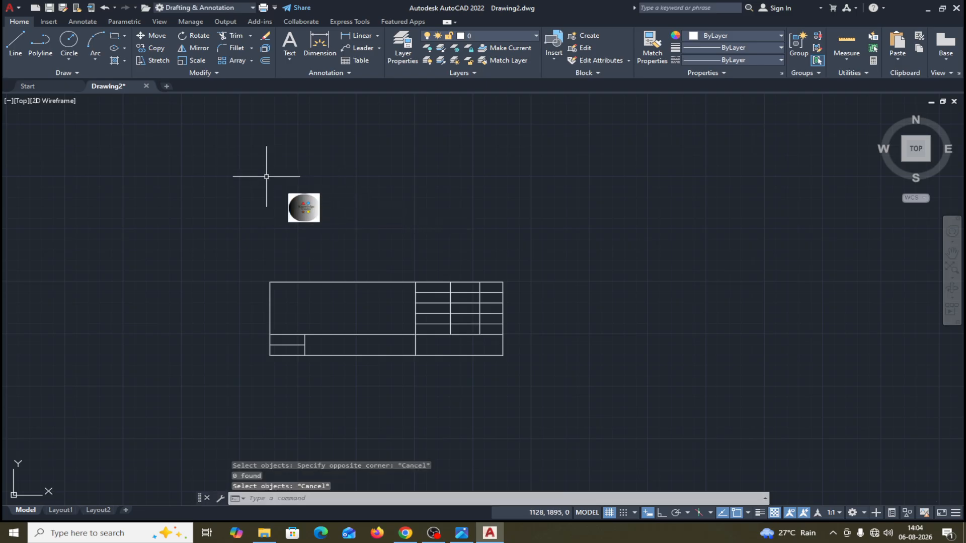
click(151, 36)
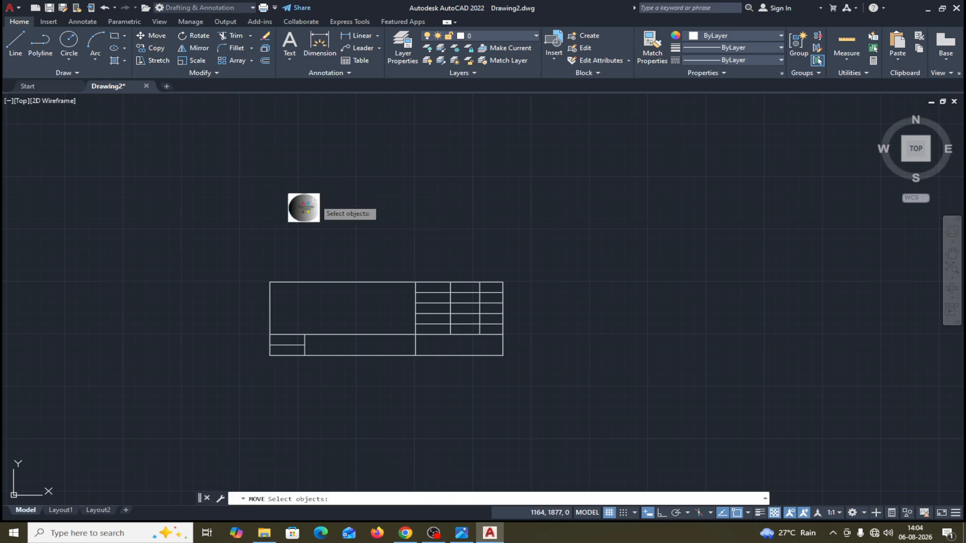
click(344, 176)
click(268, 237)
click(267, 243)
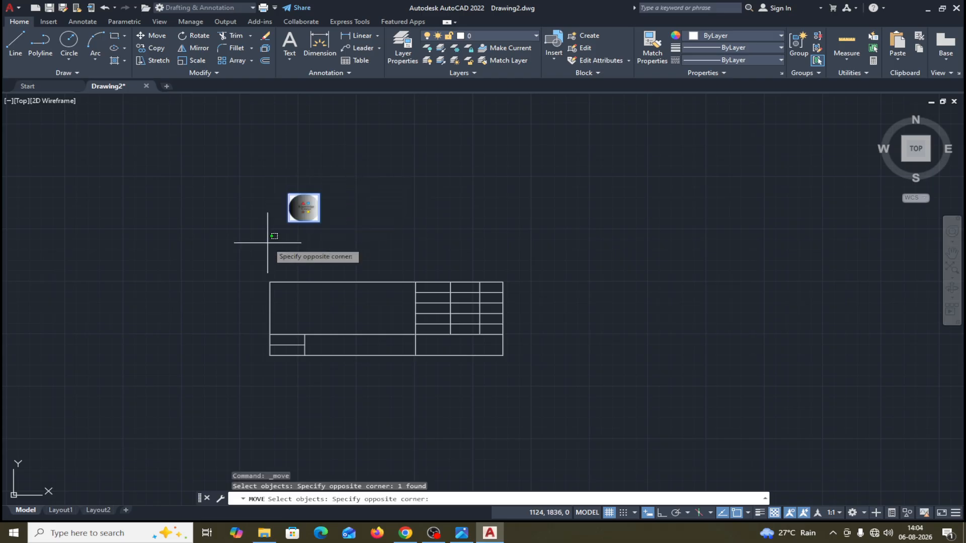
click(299, 205)
key(Escape)
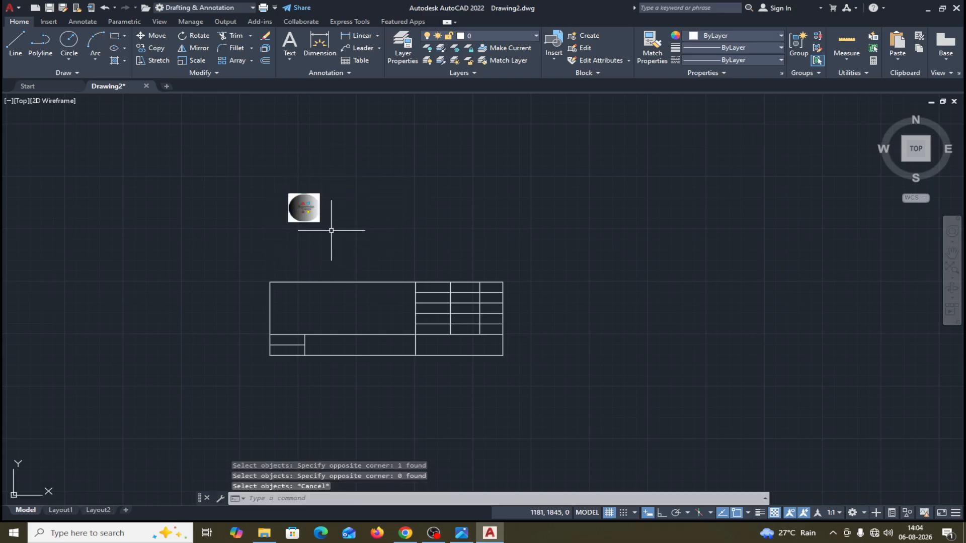
click(297, 199)
key(Escape)
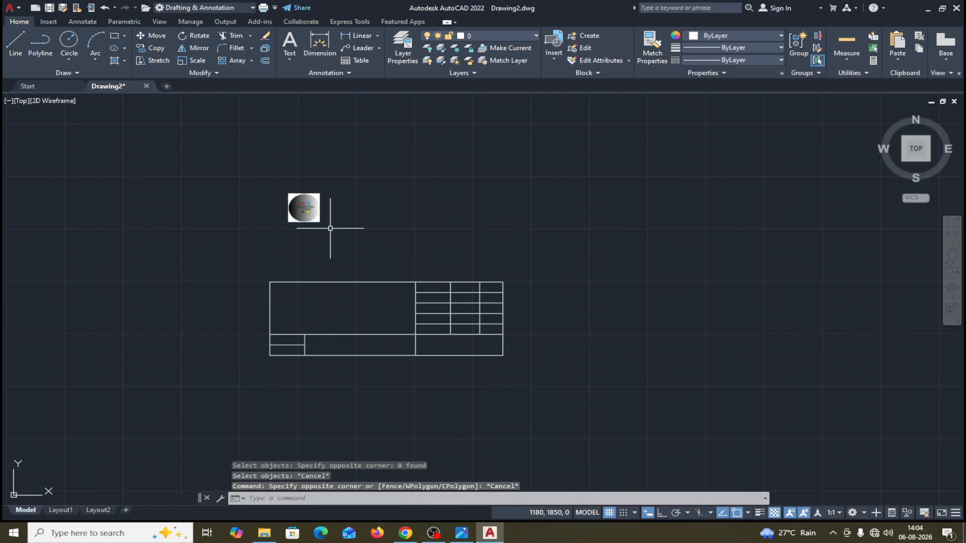
click(312, 212)
key(Escape)
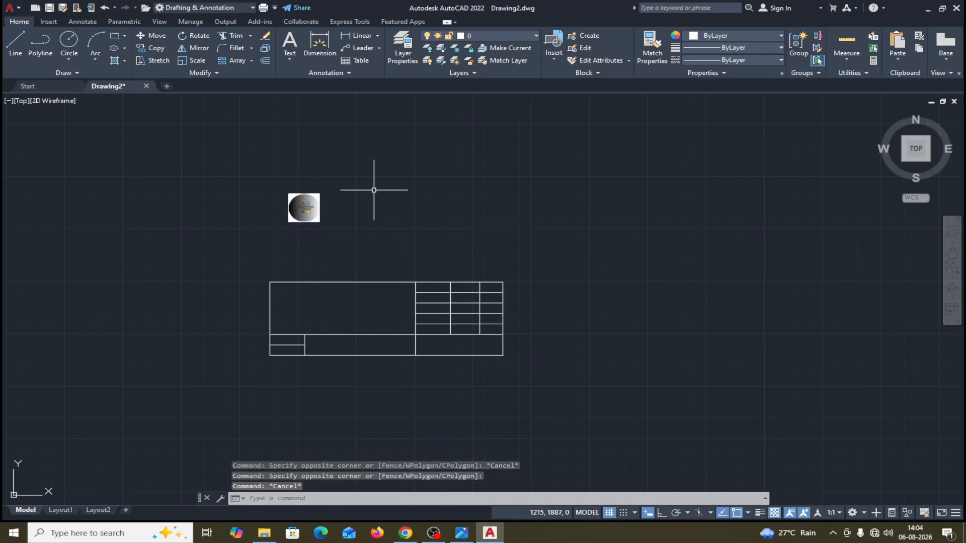
Move the Knowledge Centre logo by its upper-right corner into the large upper-left cell of the title block.
click(345, 177)
click(268, 220)
click(267, 238)
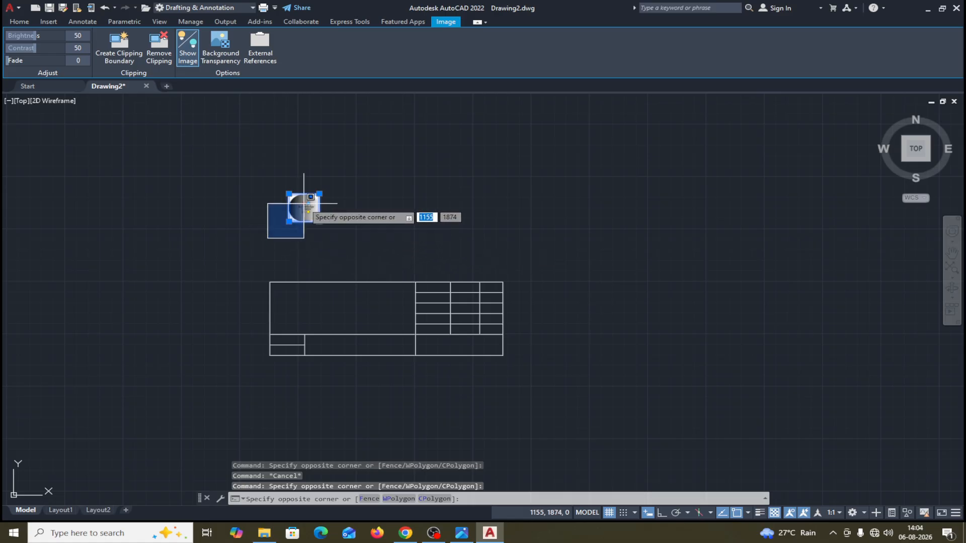
key(Escape)
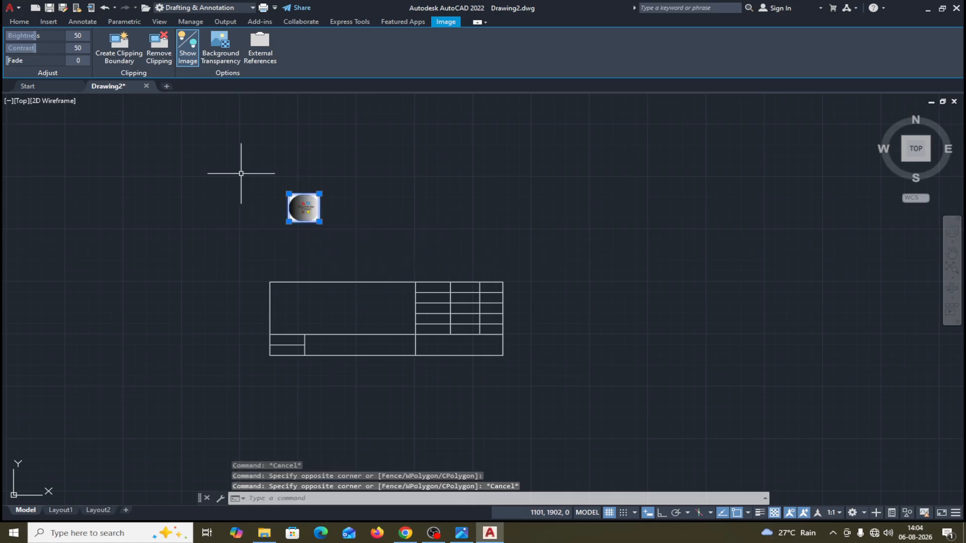
click(28, 22)
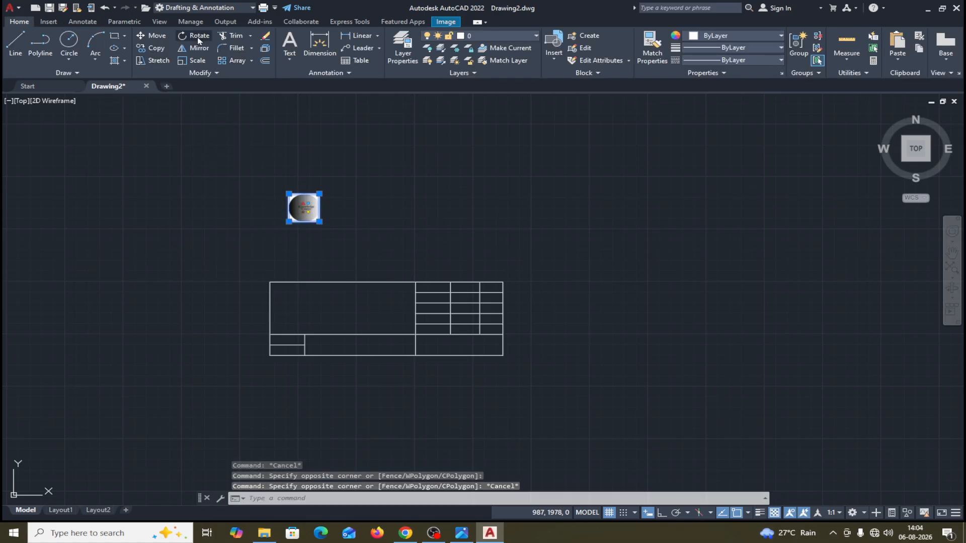
click(151, 36)
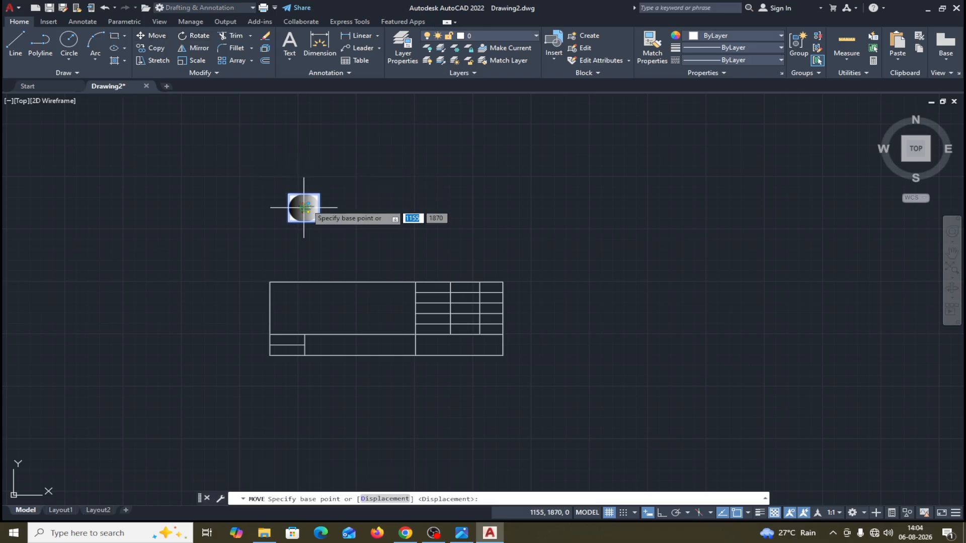
click(320, 195)
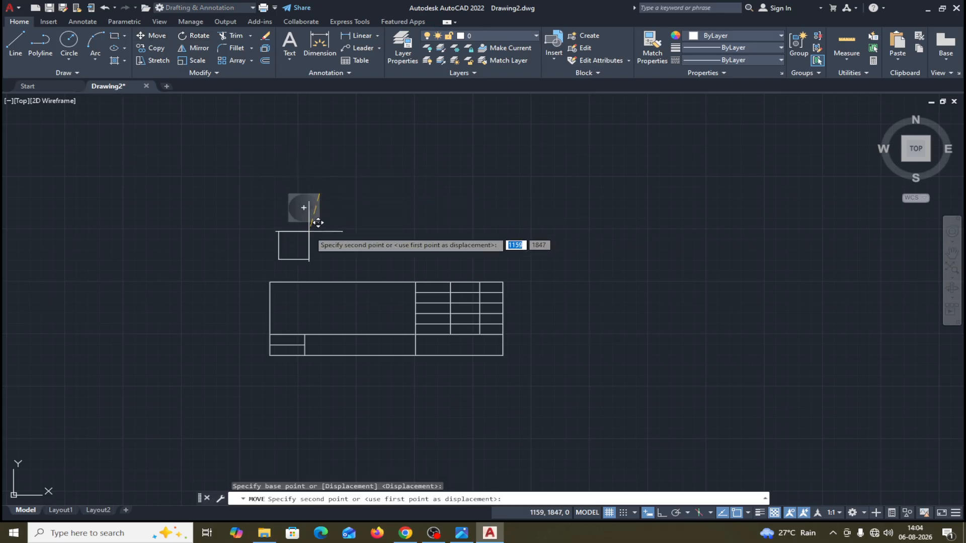
click(305, 289)
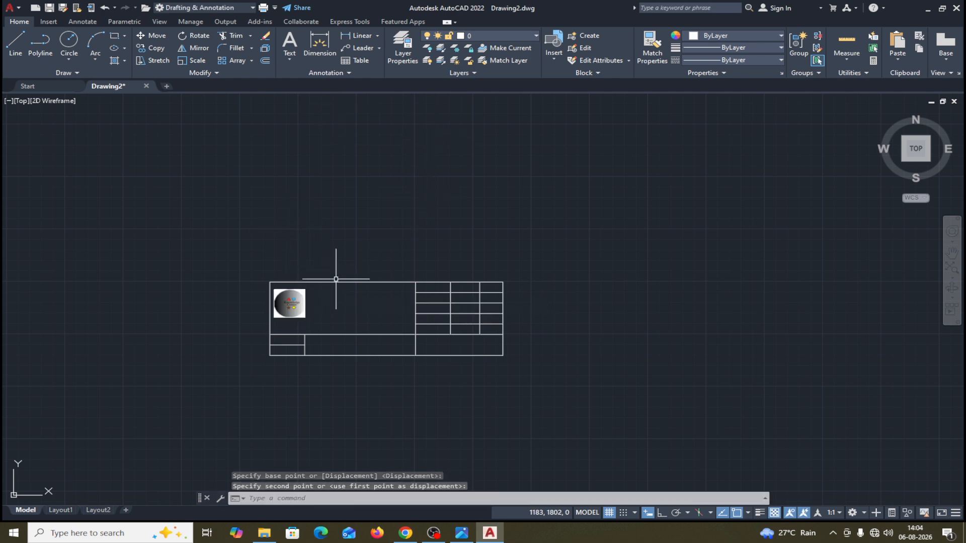
mouse_move(364, 235)
middle_down()
mouse_move(386, 215)
mouse_move(413, 218)
middle_up()
scroll(393, 265, up, 5)
mouse_move(404, 280)
middle_down()
mouse_move(431, 264)
mouse_move(446, 233)
middle_up()
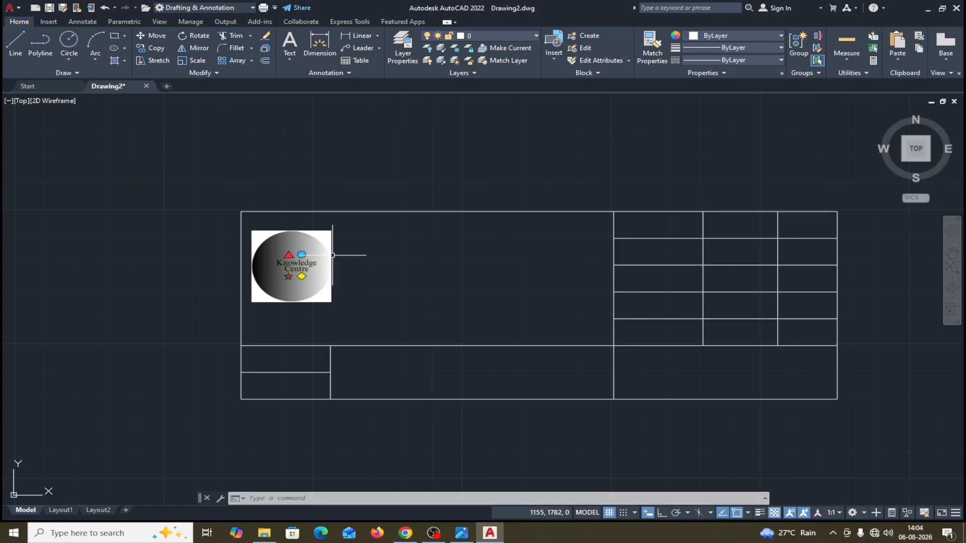
click(315, 250)
click(322, 247)
click(323, 248)
key(Escape)
key(Escape)
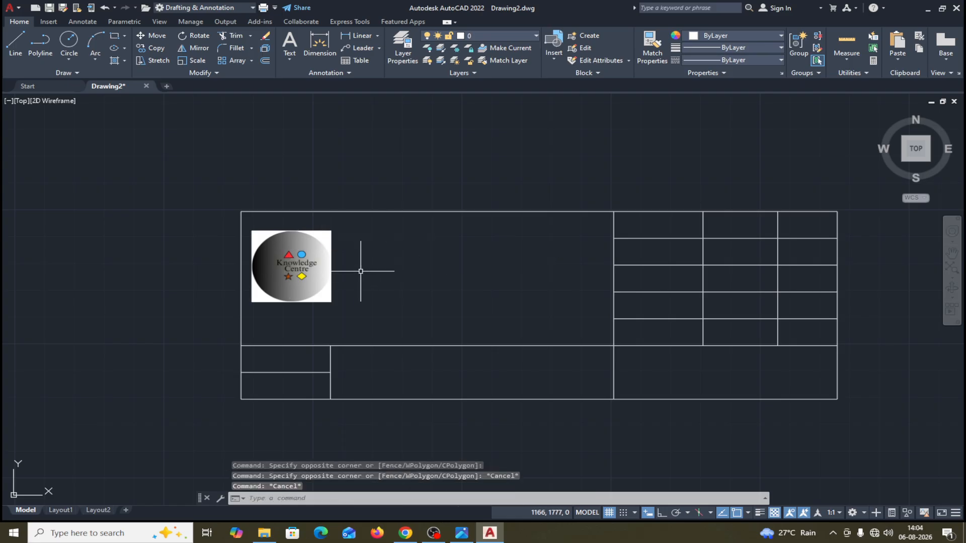
click(154, 37)
click(333, 234)
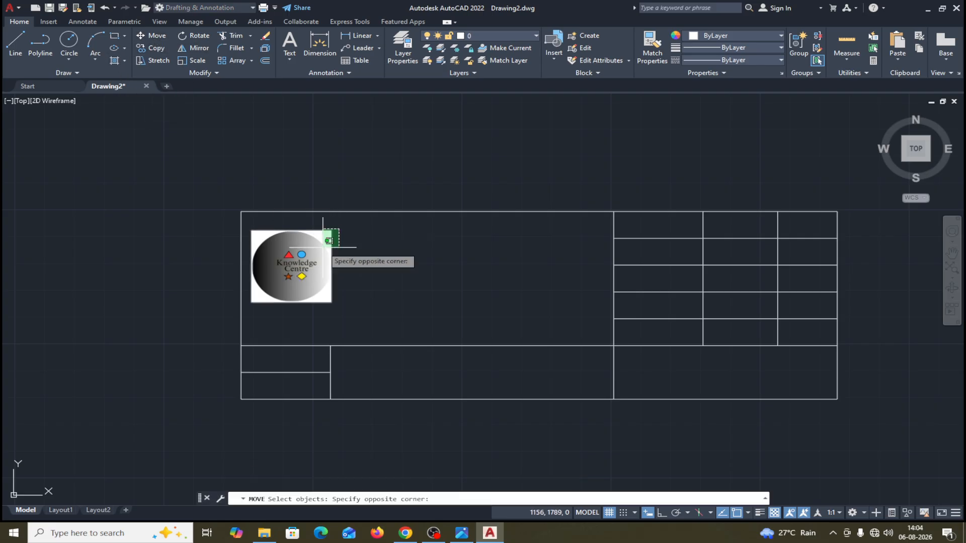
click(312, 259)
click(293, 254)
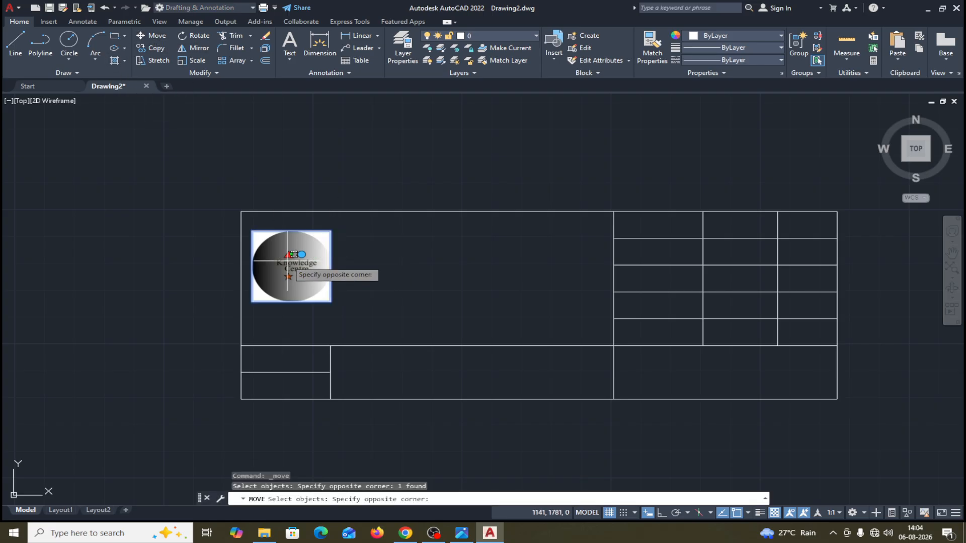
key(Escape)
click(301, 287)
click(305, 278)
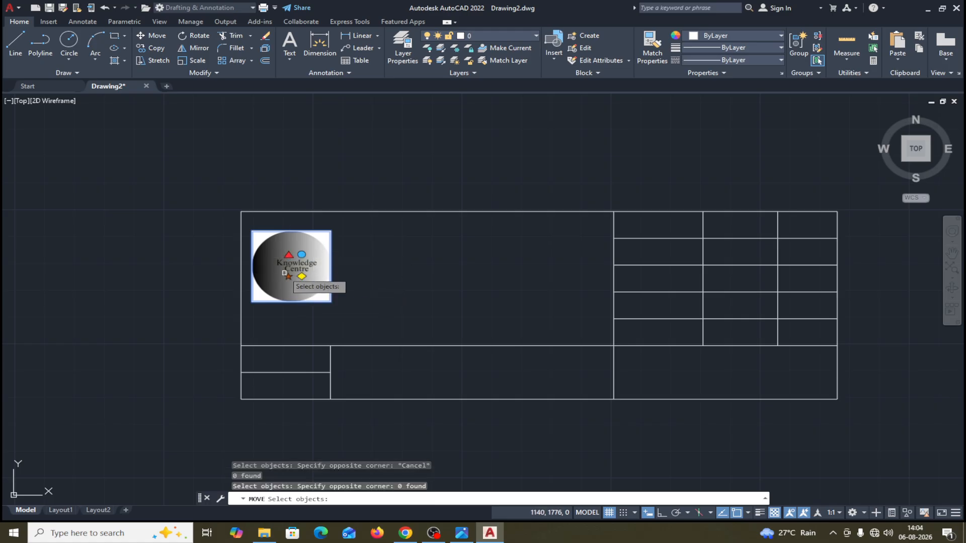
key(Escape)
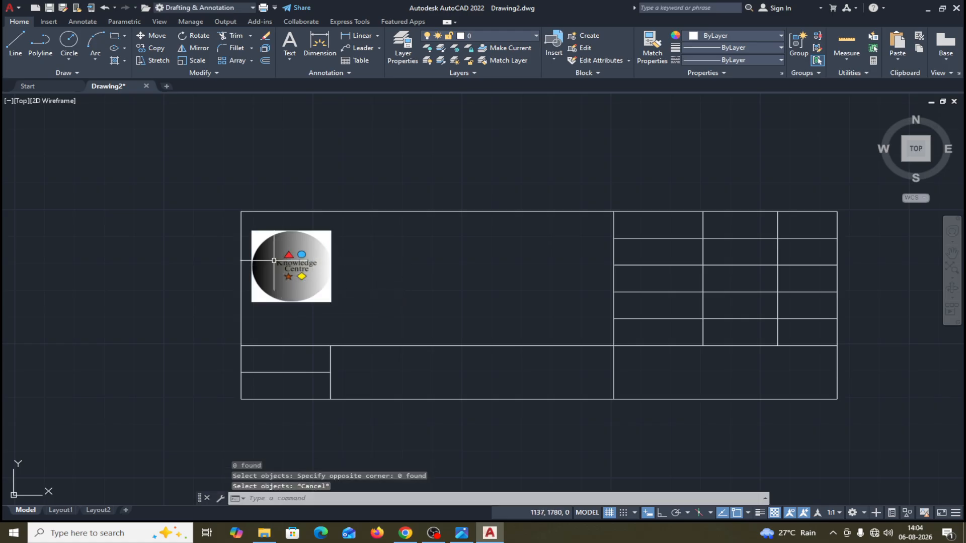
click(157, 36)
click(265, 248)
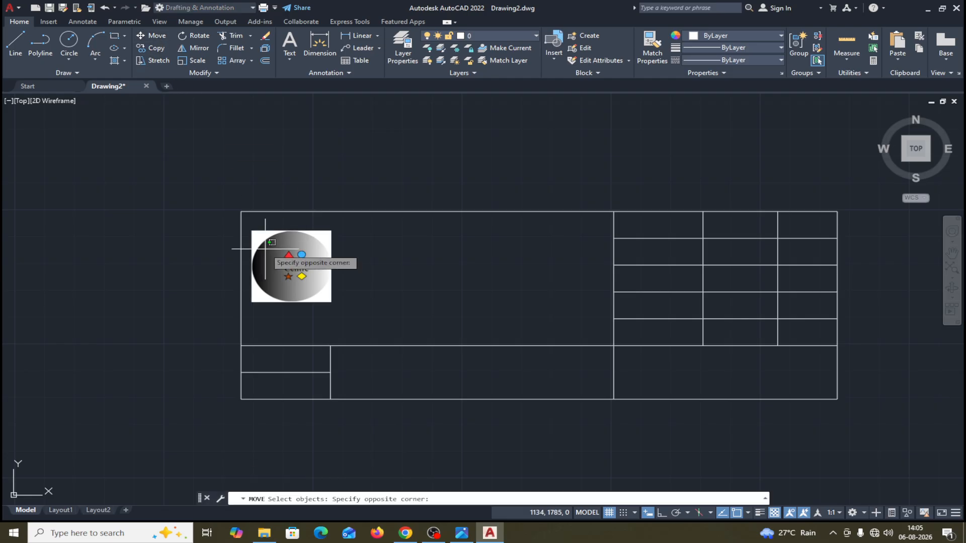
click(266, 248)
key(Escape)
Shrink the Knowledge Centre logo in the upper-left cell by moving its upper-right corner inward, keeping the lower-left corner in place.
click(348, 225)
click(247, 322)
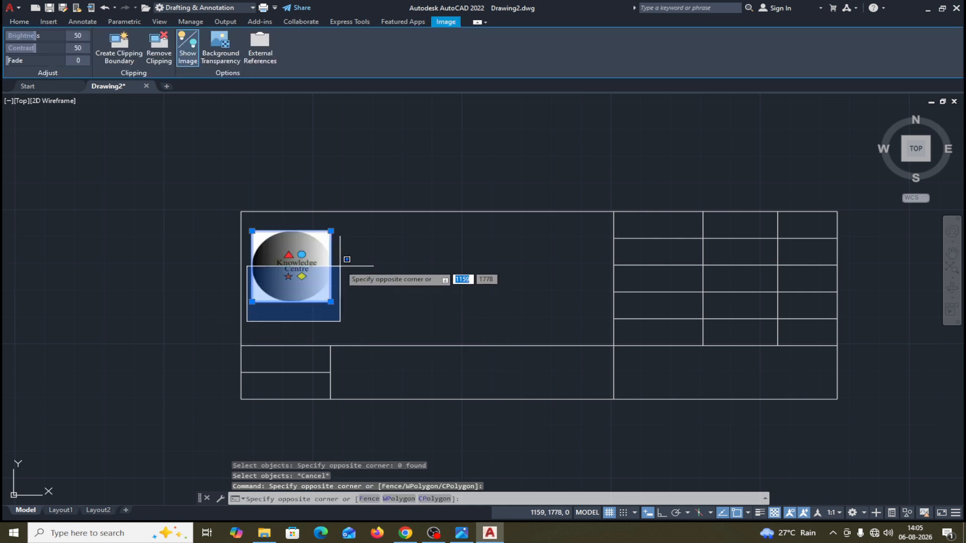
key(Escape)
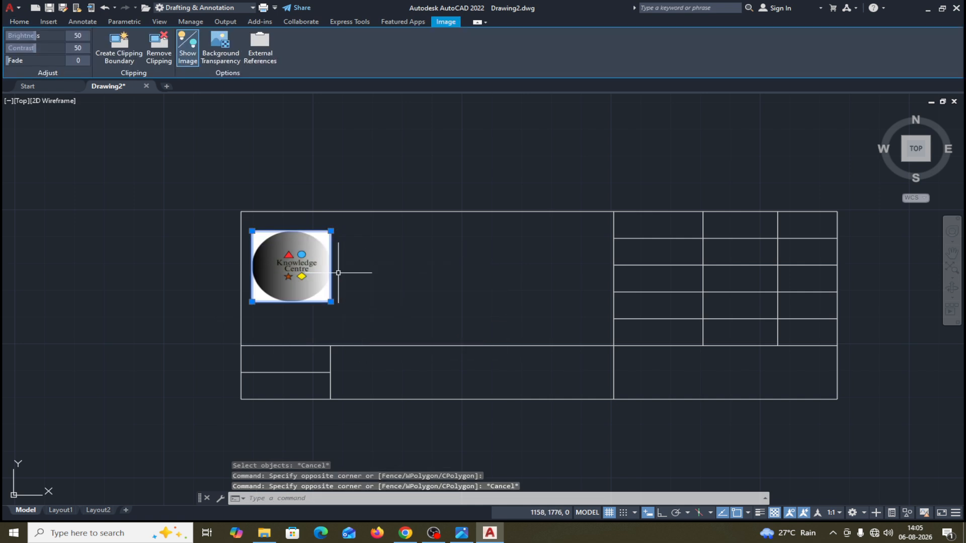
click(331, 231)
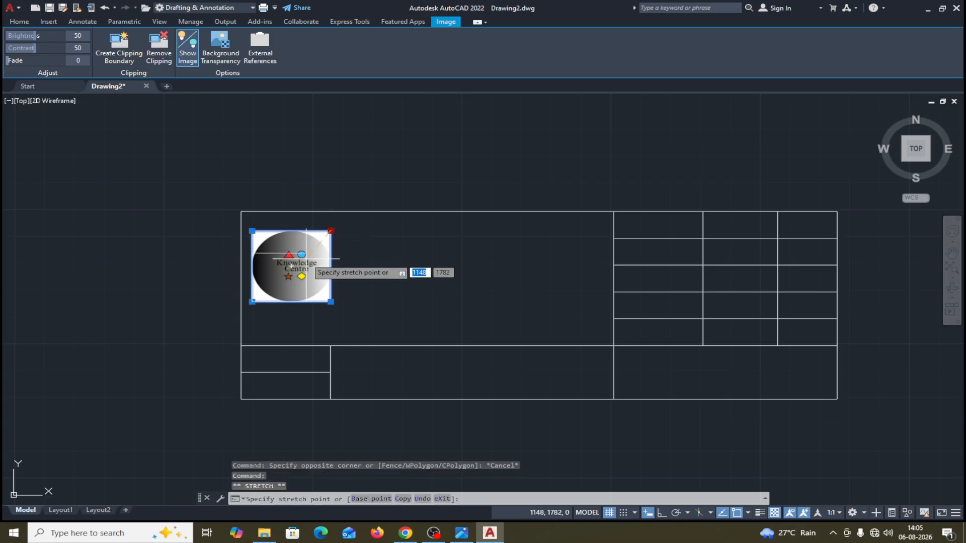
click(281, 280)
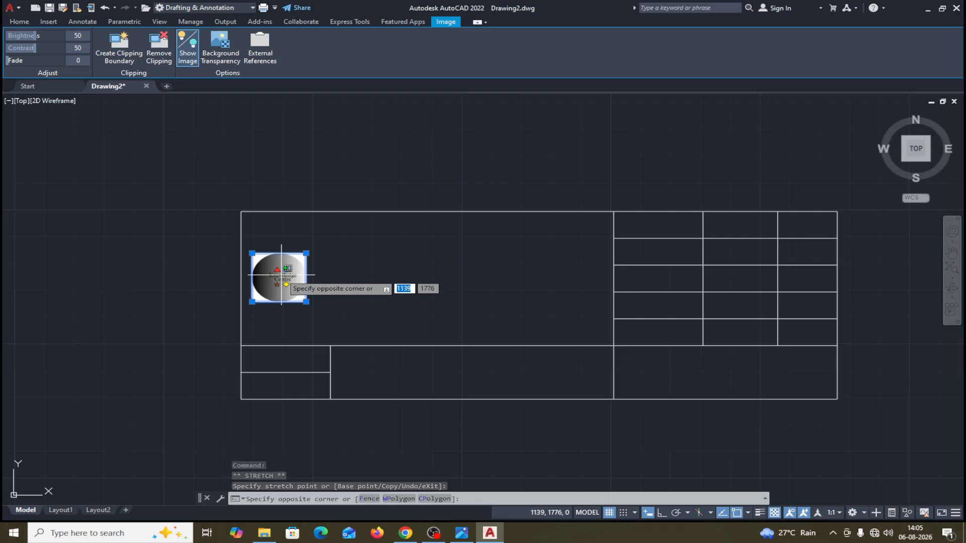
key(Escape)
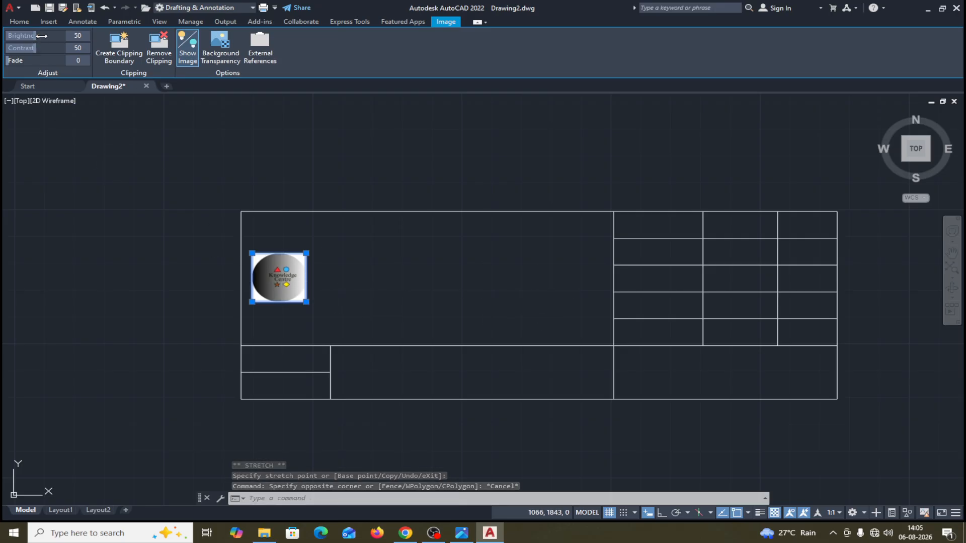
Set the logo image's brightness to 34 and contrast to 53, and deselect it.
mouse_move(39, 35)
mouse_down()
mouse_move(18, 35)
mouse_move(35, 49)
mouse_up()
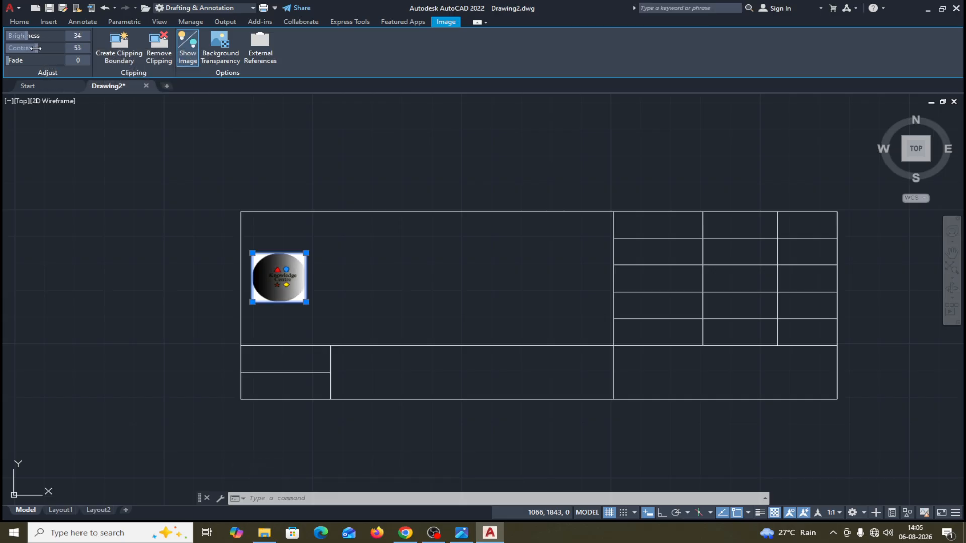
click(19, 22)
middle_drag(384, 174, 423, 207)
key(Escape)
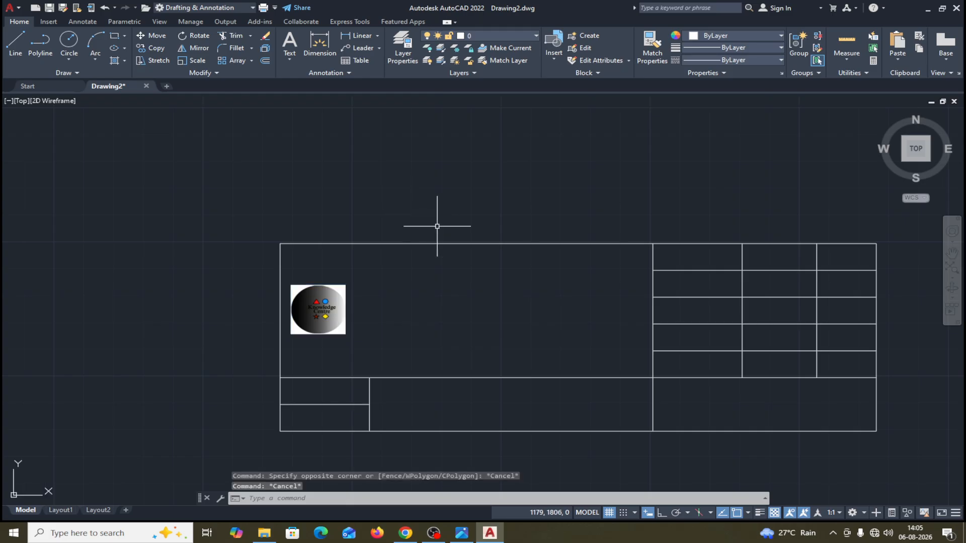
middle_drag(518, 300, 474, 250)
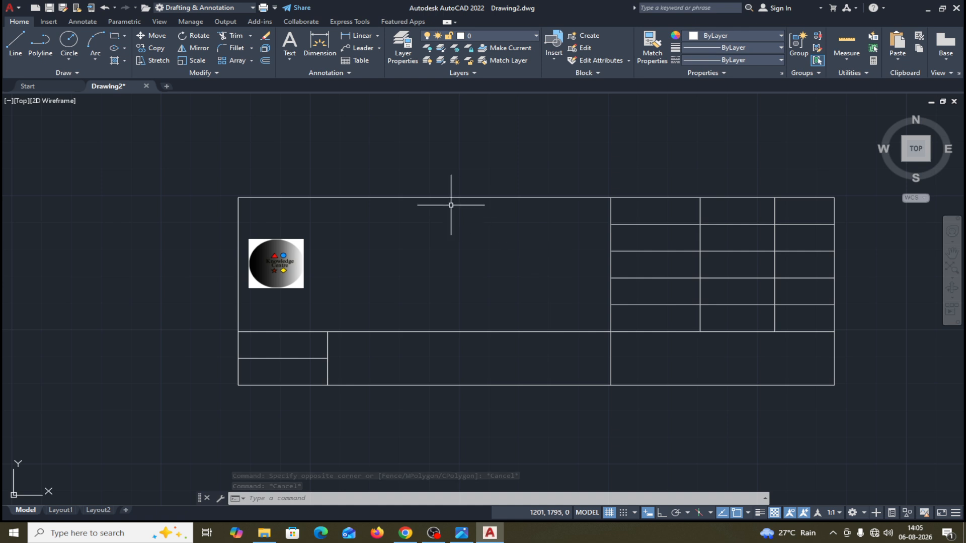
Add the single-line text NAME OF COMPANY beside the logo with a height of 6 and a rotation angle of 0.
click(290, 62)
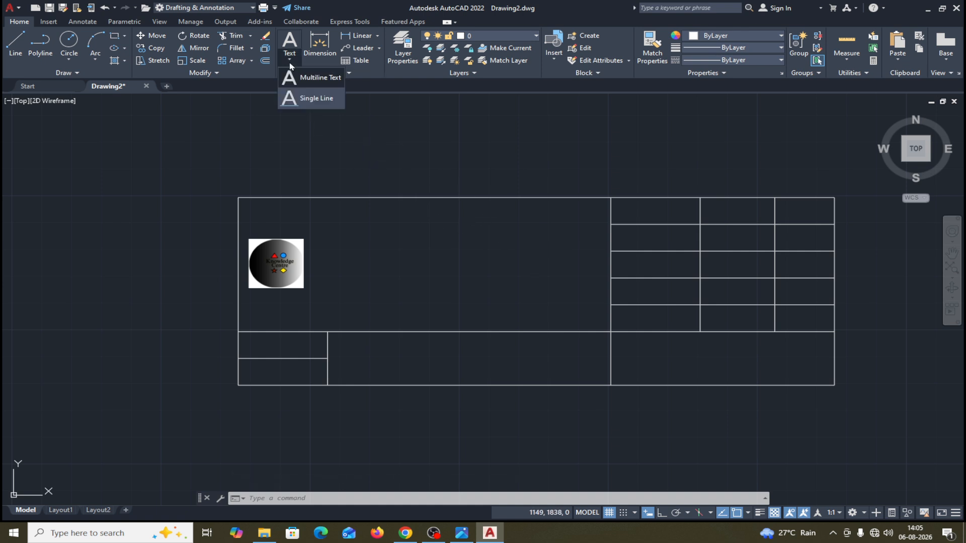
click(306, 103)
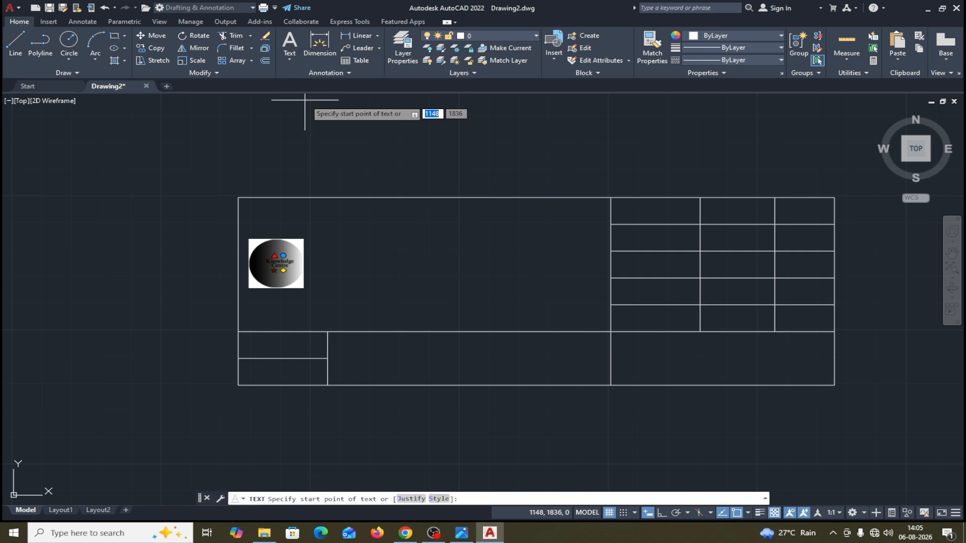
click(328, 246)
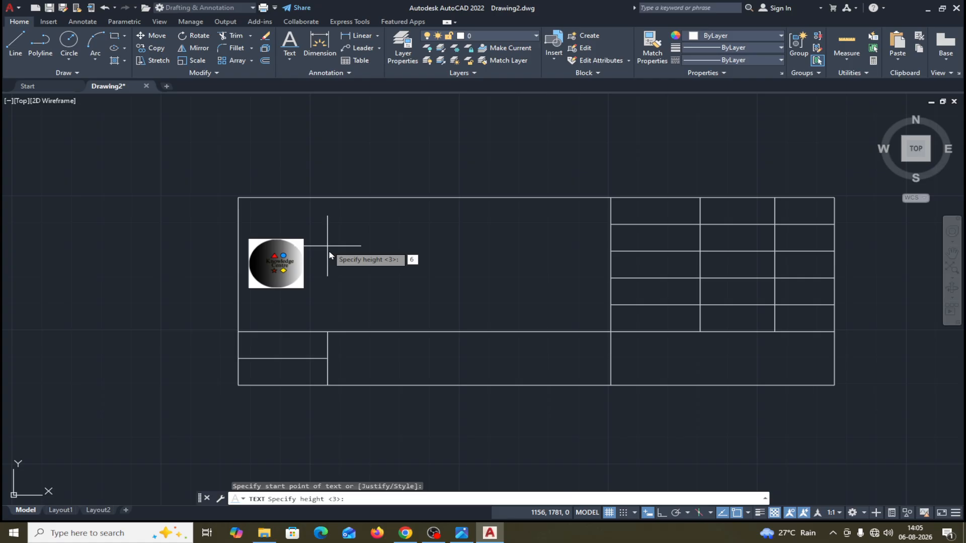
key(Return)
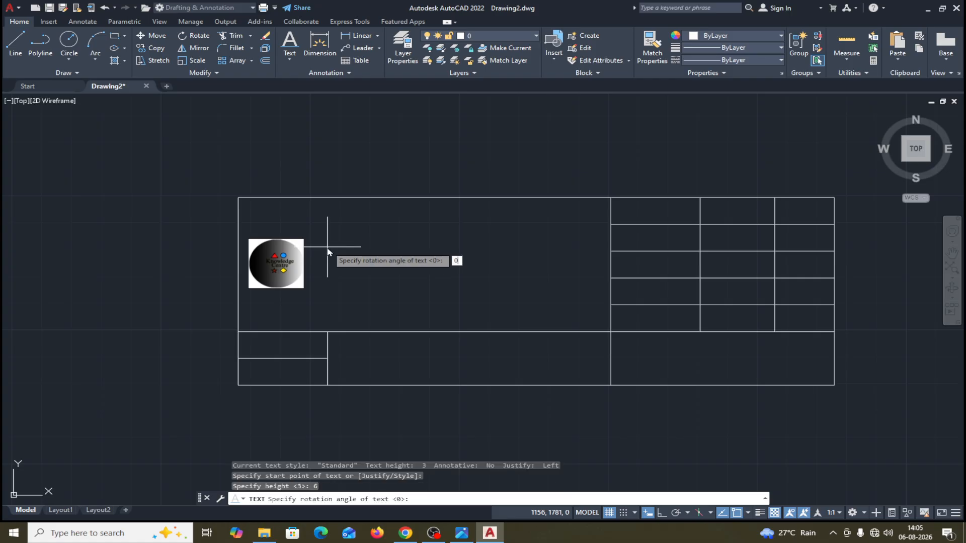
key(Return)
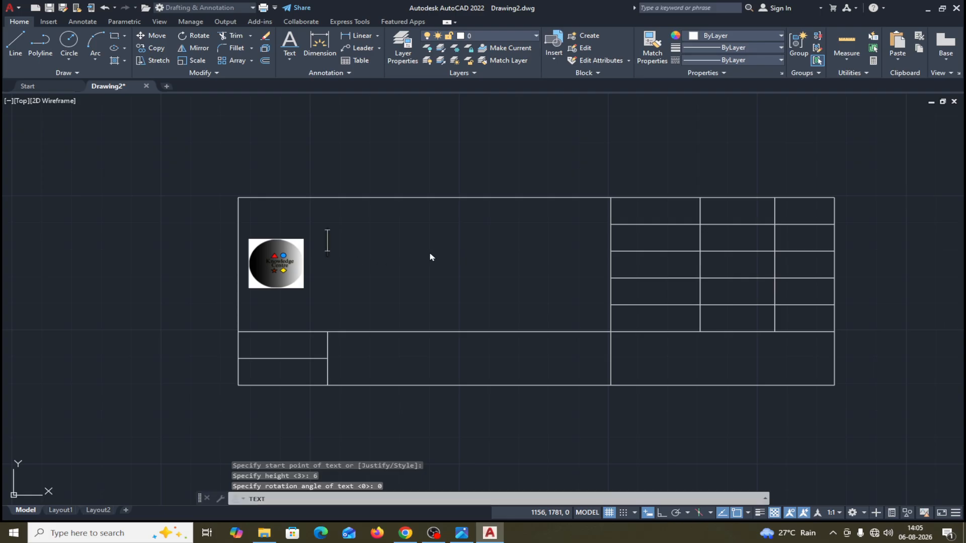
text(n)
key(BackSpace)
text(NAM)
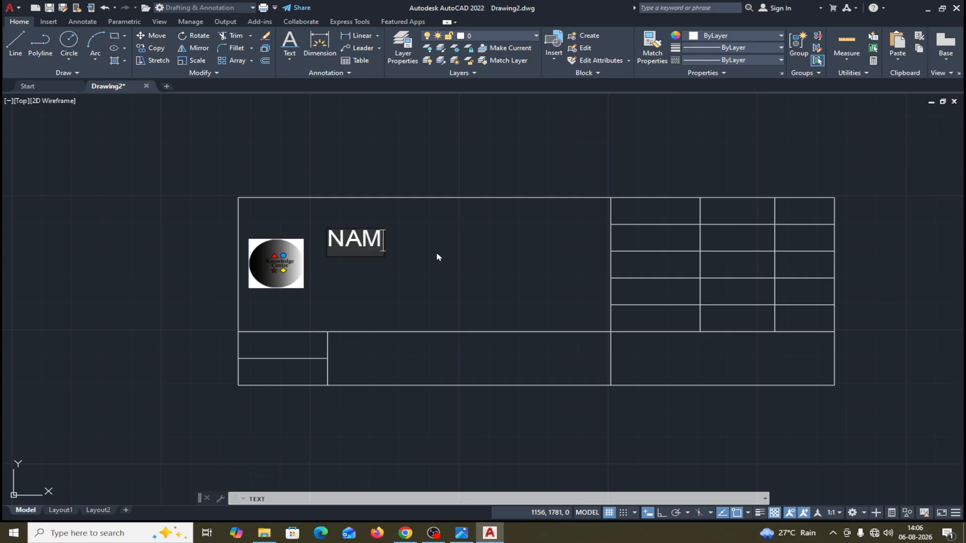
text(E O)
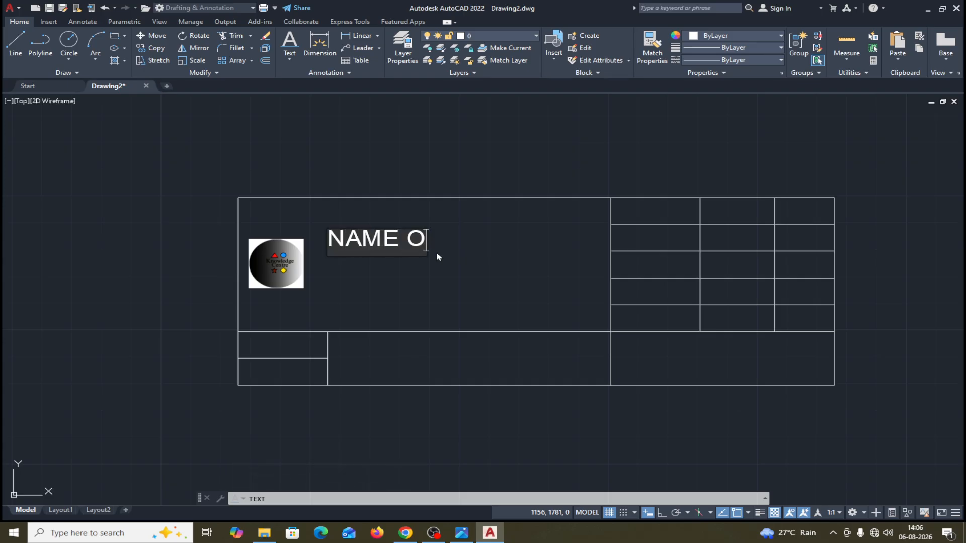
text(F C)
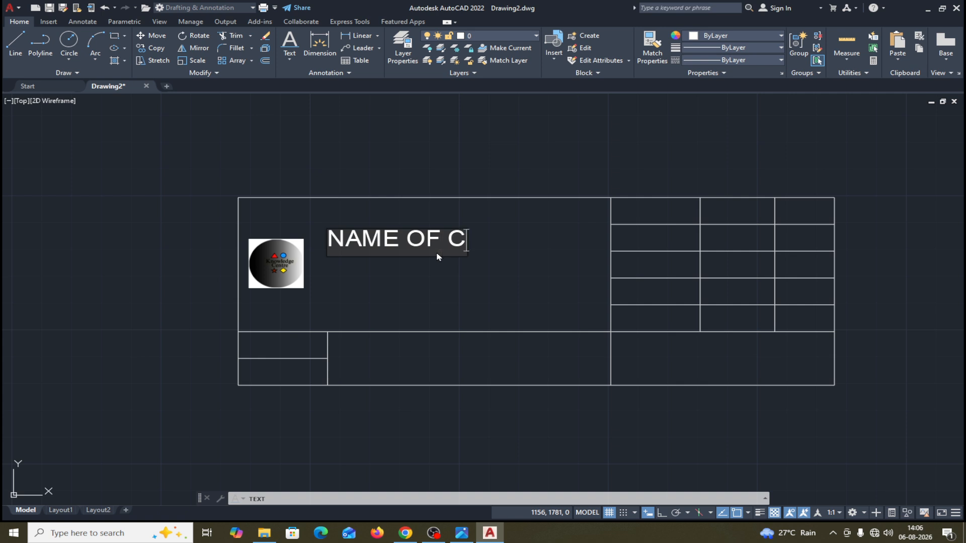
text(OMPANY)
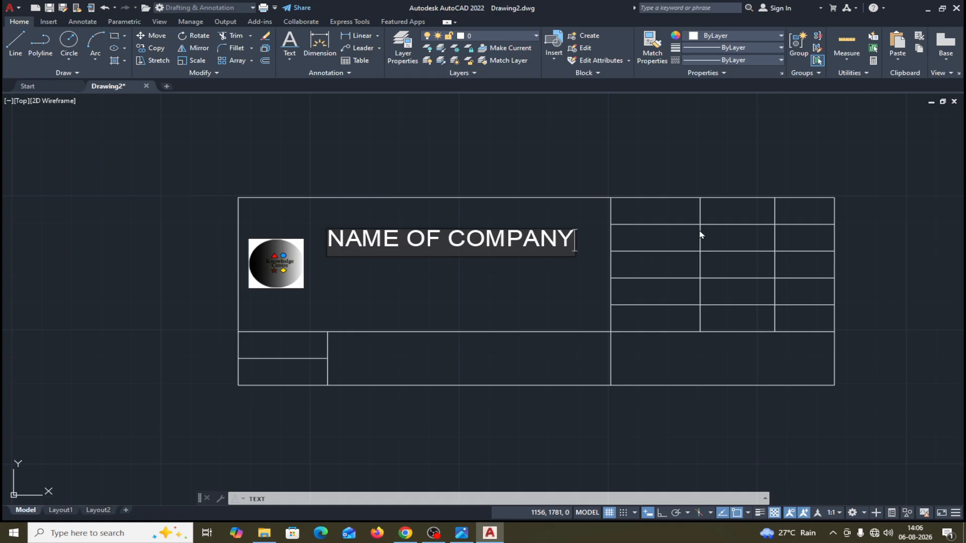
click(709, 214)
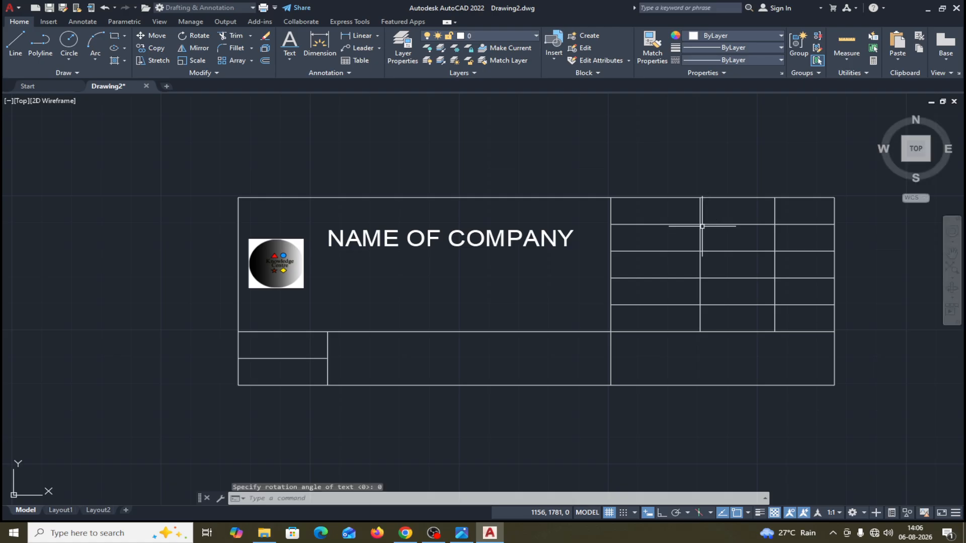
key(Return)
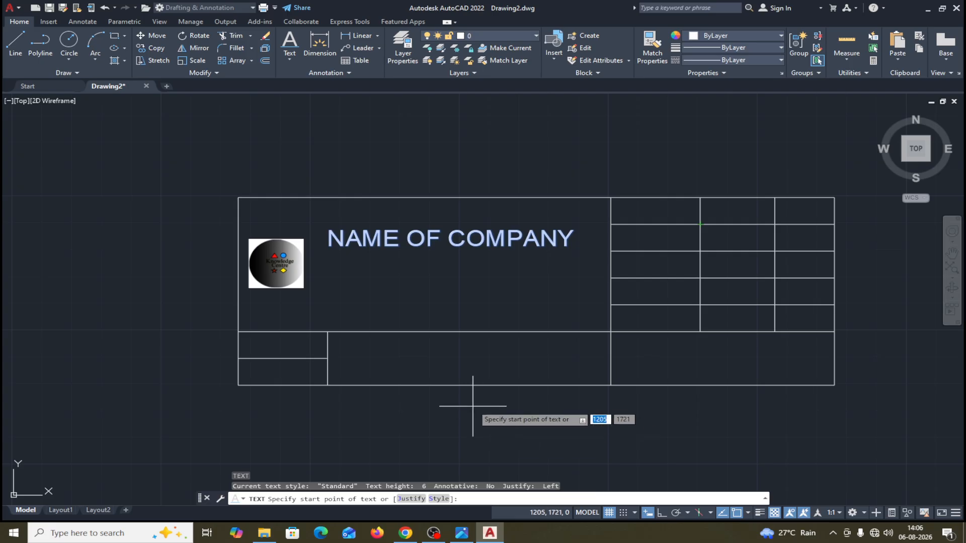
click(422, 243)
key(Escape)
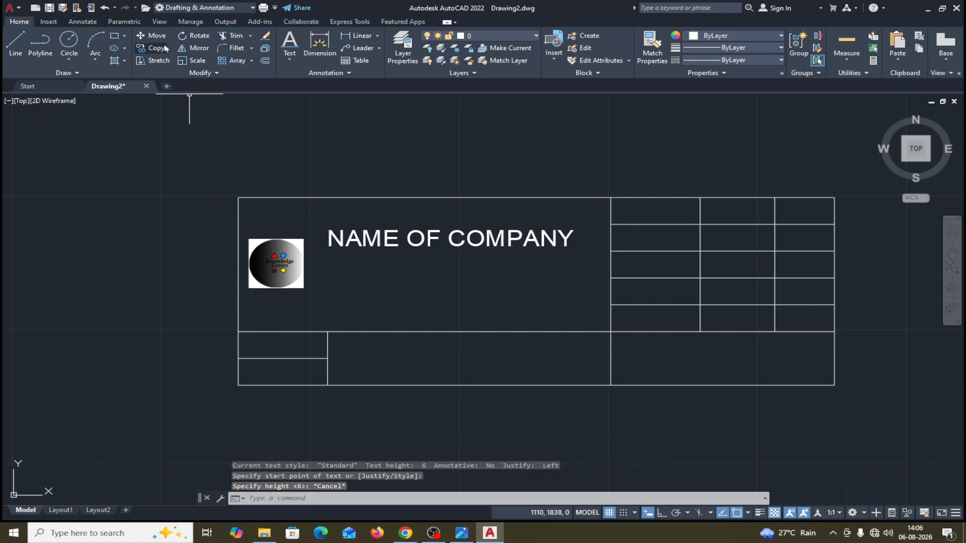
Move the NAME OF COMPANY text up, close to the upper edge of the large cell.
click(150, 35)
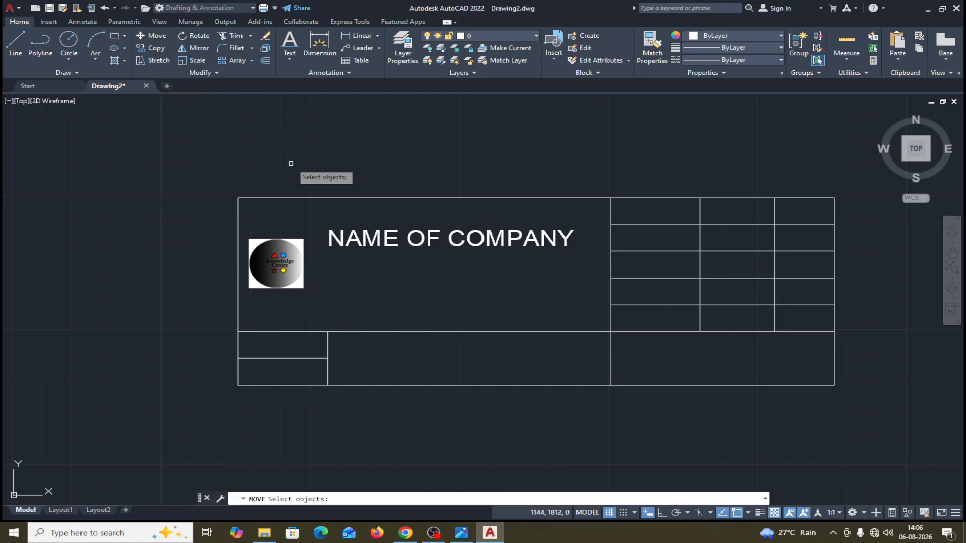
click(363, 245)
click(364, 245)
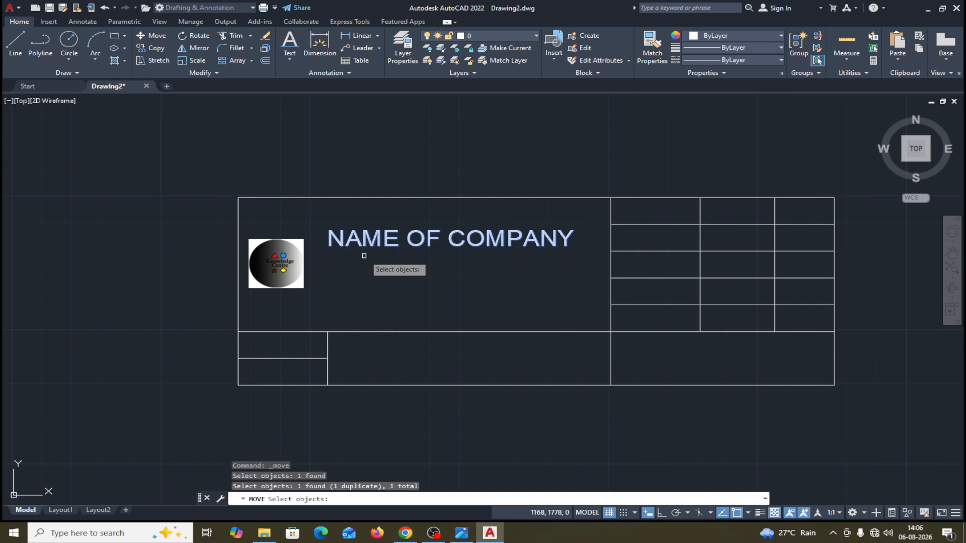
key(Return)
click(371, 254)
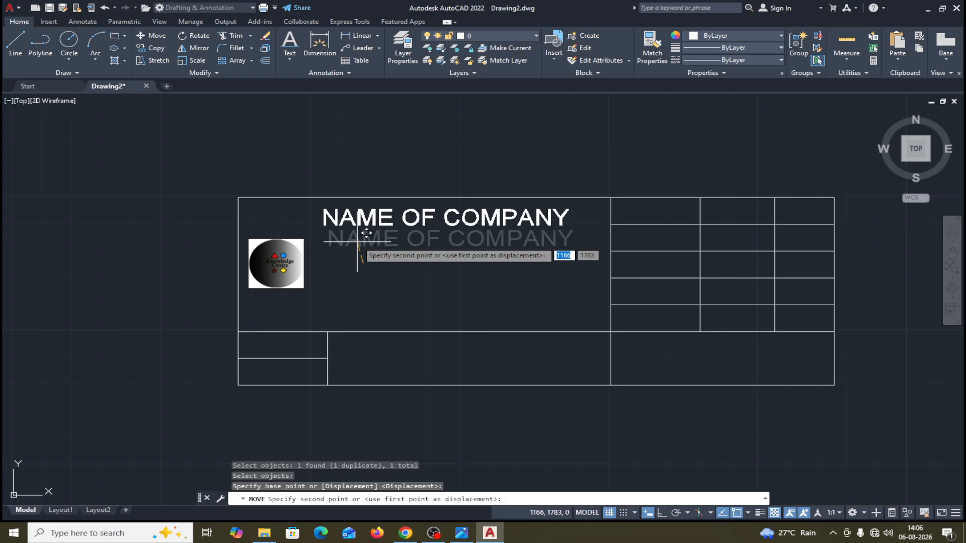
click(358, 243)
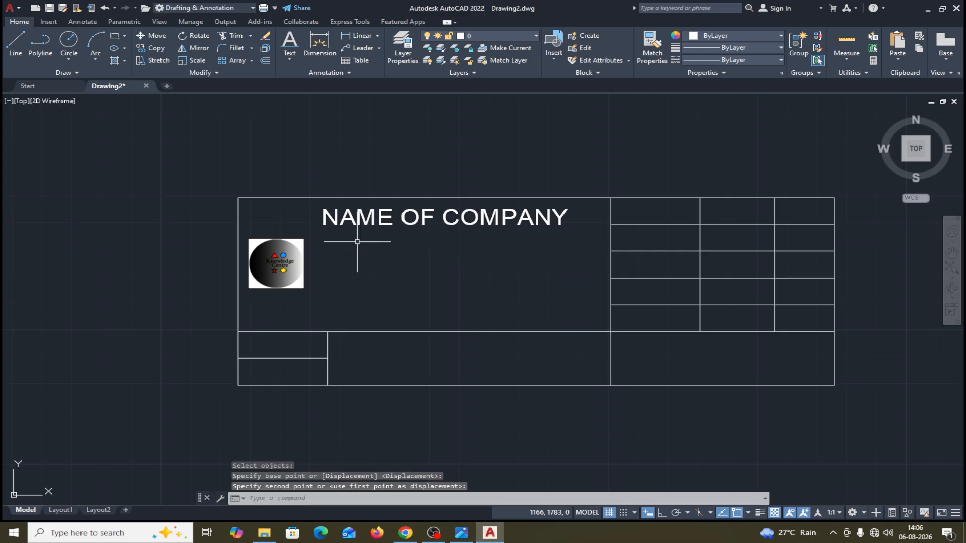
Add the single-line text NAME, height 4 and rotation 0, in the middle cell of the right-hand table's top row, checking the reference image.
middle_drag(393, 273, 363, 262)
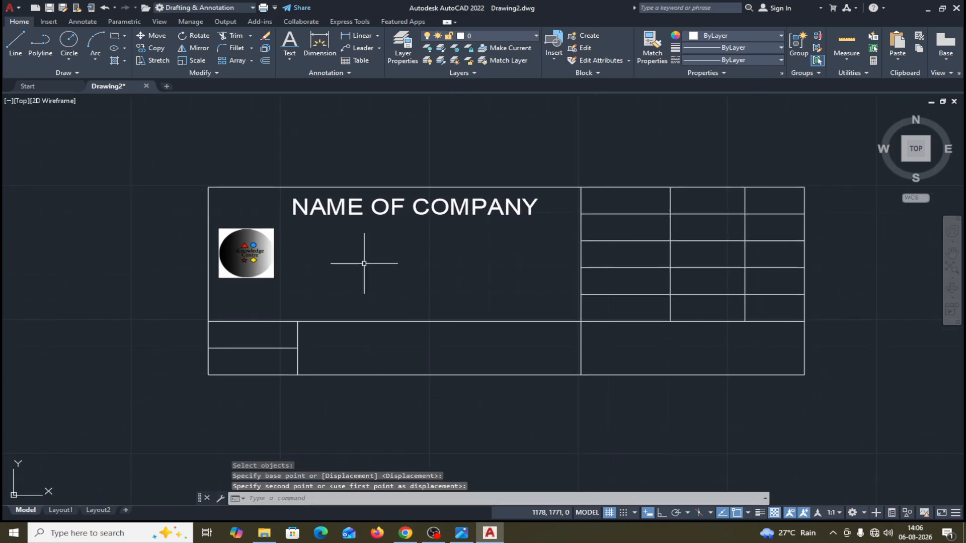
middle_drag(729, 142, 686, 145)
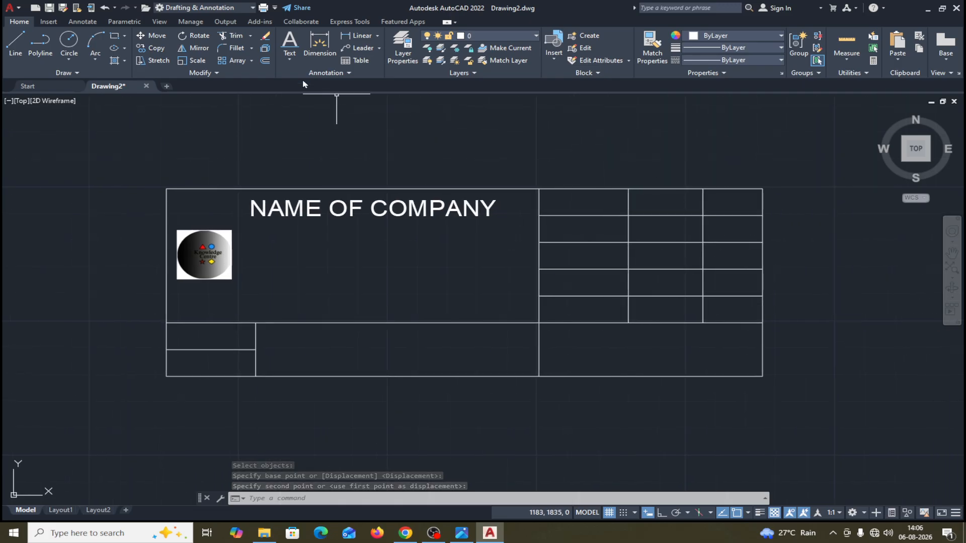
click(289, 59)
click(304, 97)
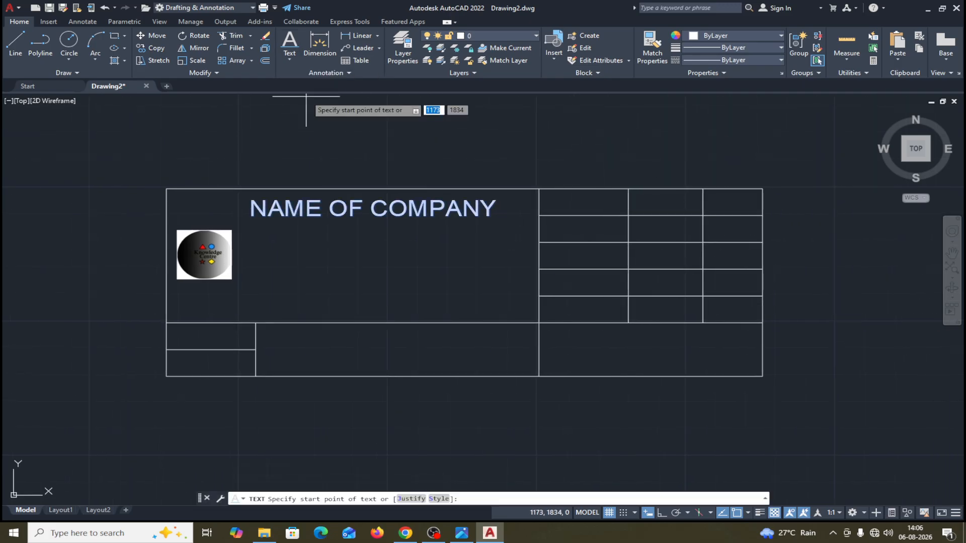
click(638, 208)
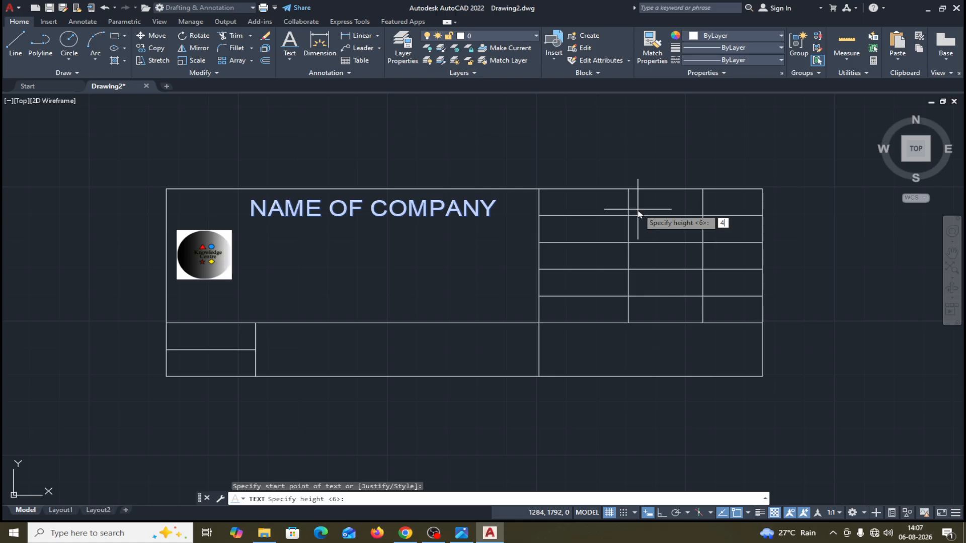
key(Return)
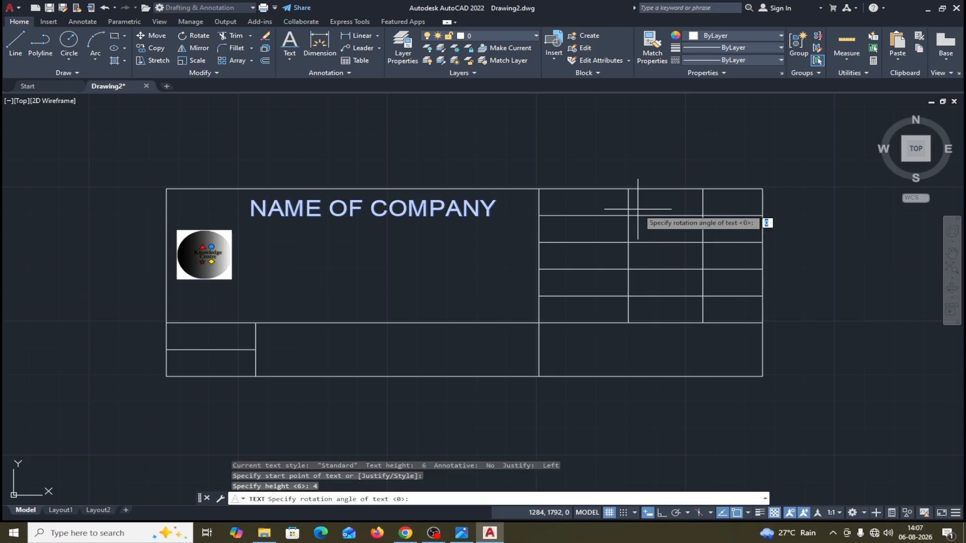
key(Return)
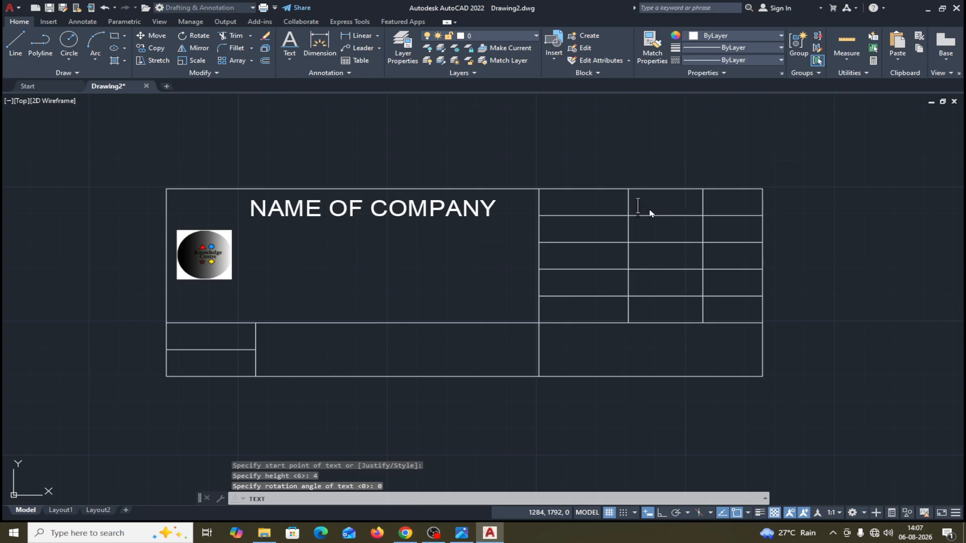
text(N)
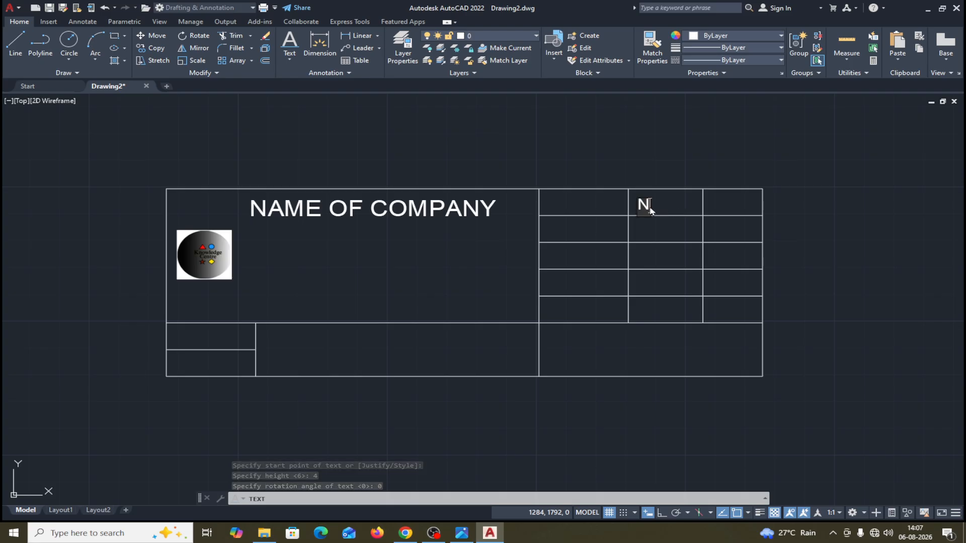
text(AME)
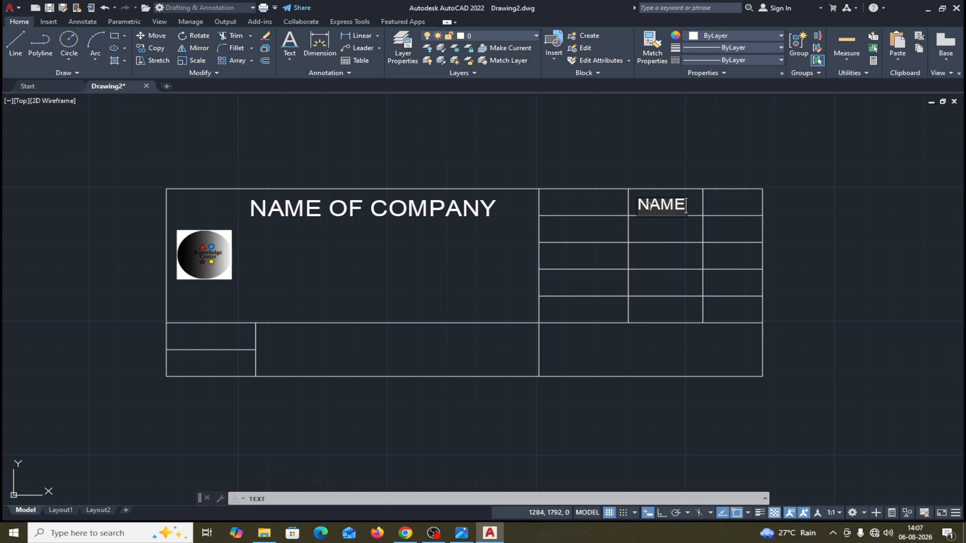
click(462, 533)
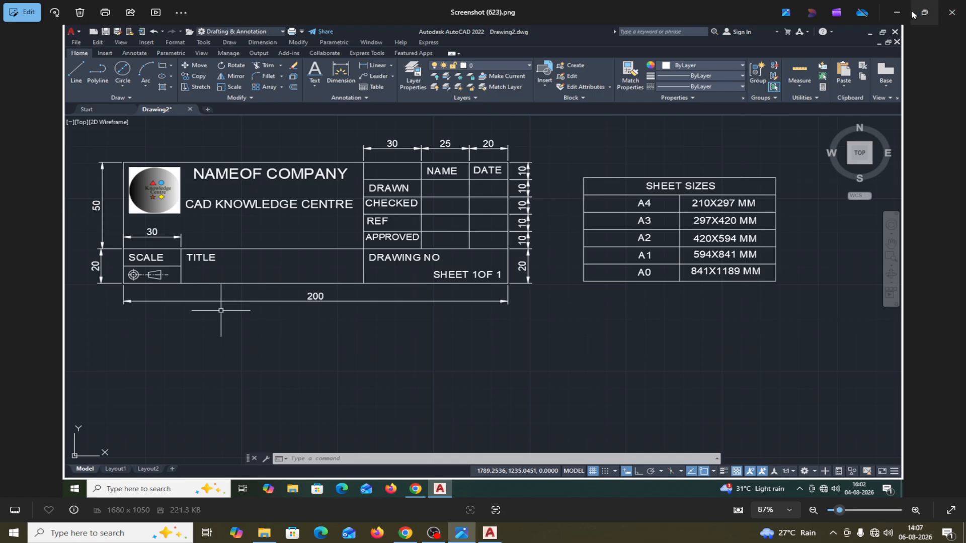
click(897, 12)
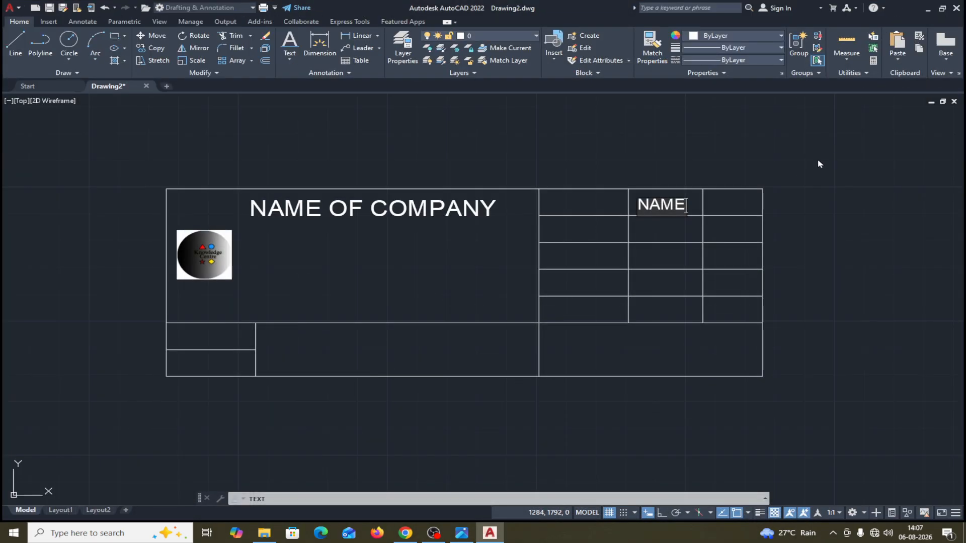
key(Return)
key(Return)
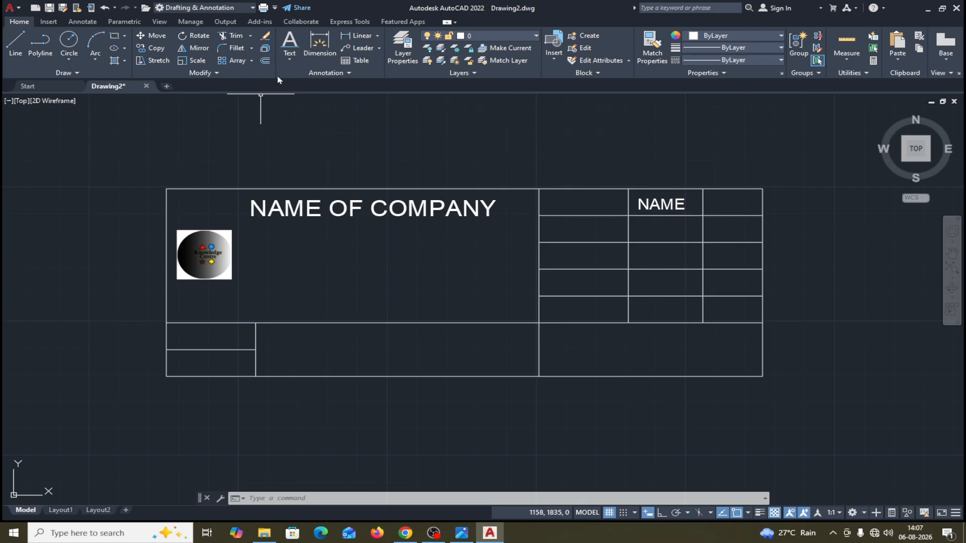
click(291, 61)
click(310, 98)
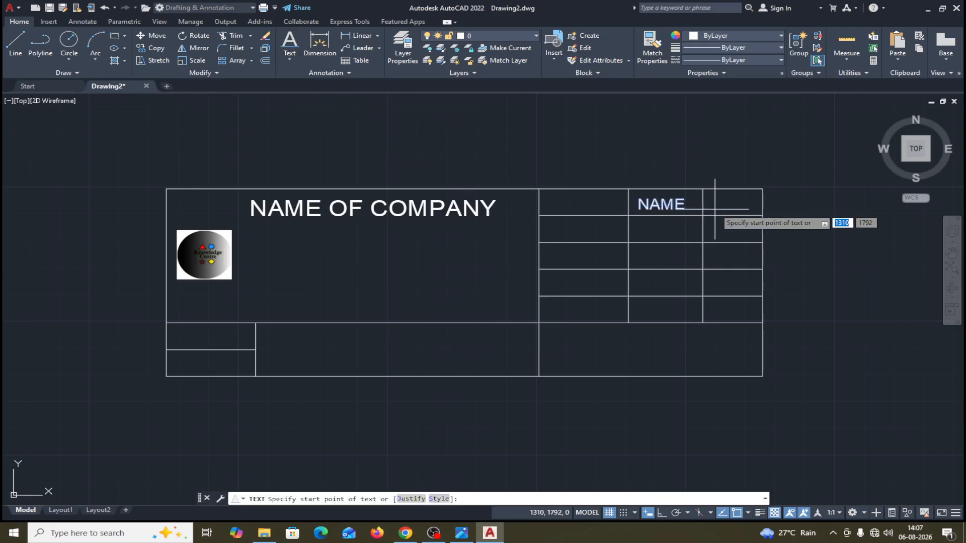
key(Escape)
click(290, 60)
click(310, 99)
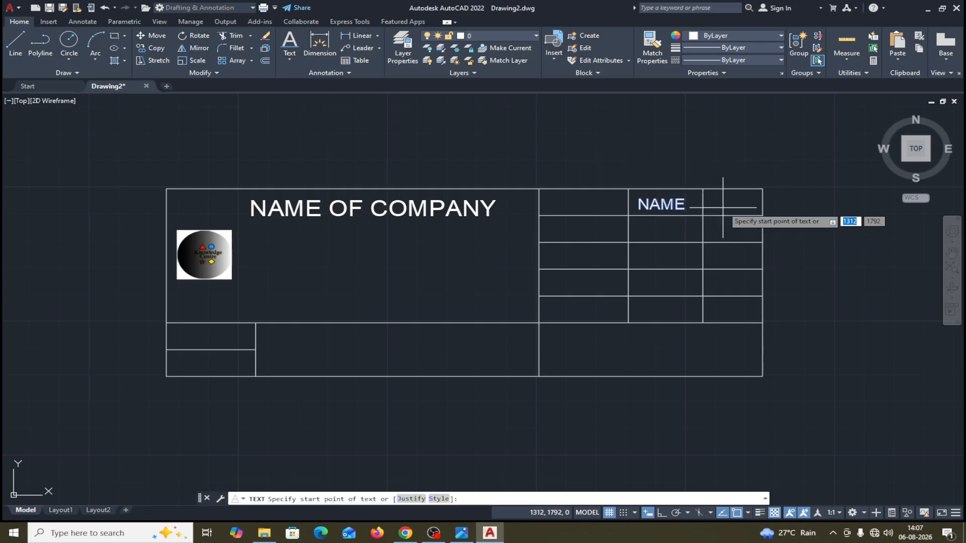
scroll(717, 204, up, 4)
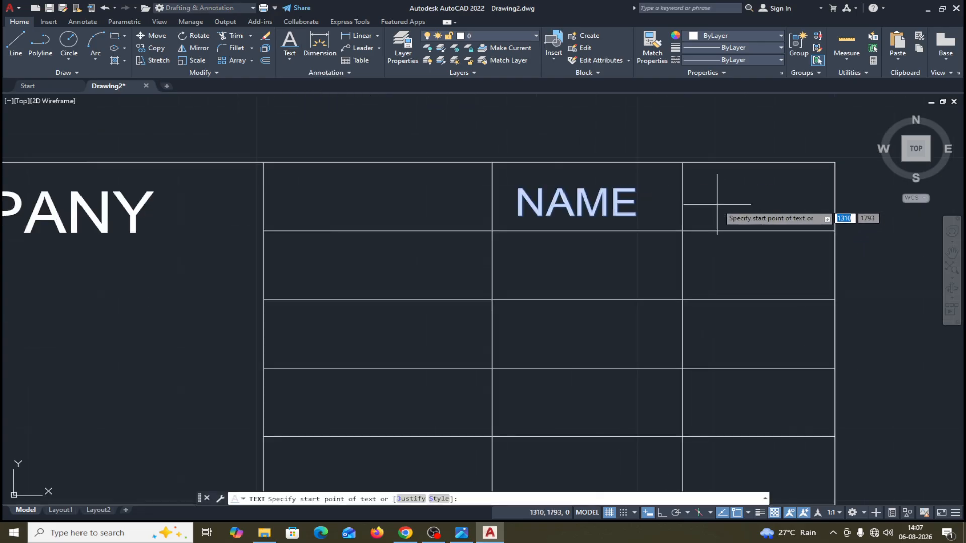
key(Escape)
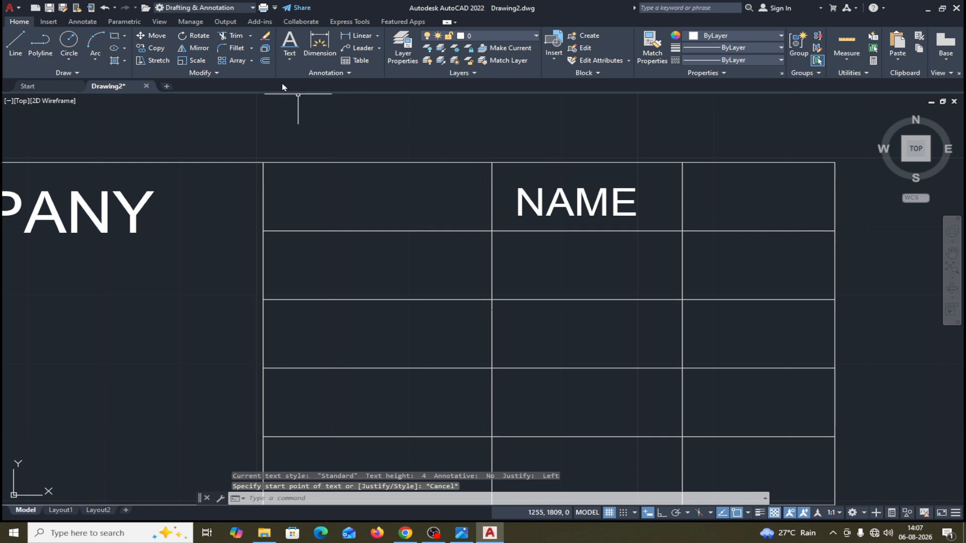
Add the single-line text DATE, height 3 and rotation 0, in the last cell of the right-hand table's top row.
click(290, 60)
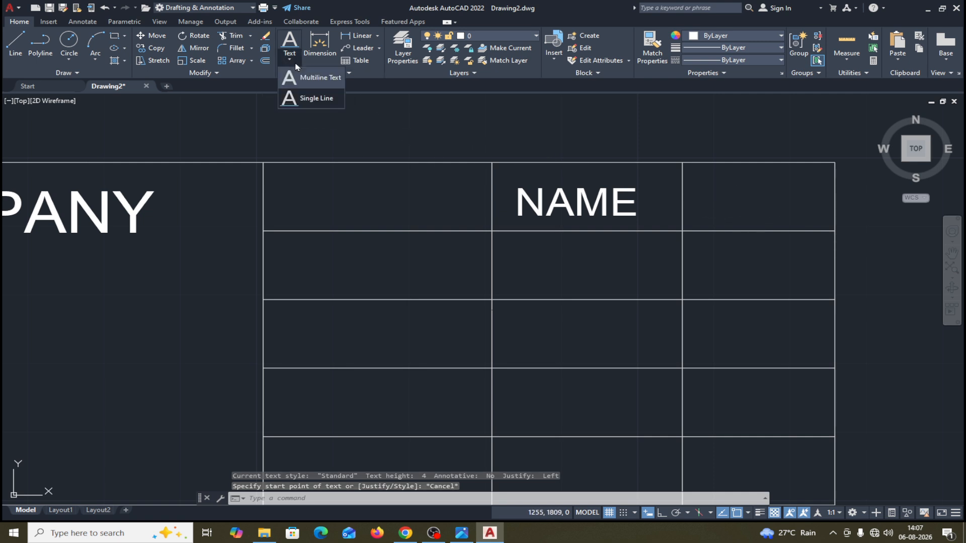
click(316, 98)
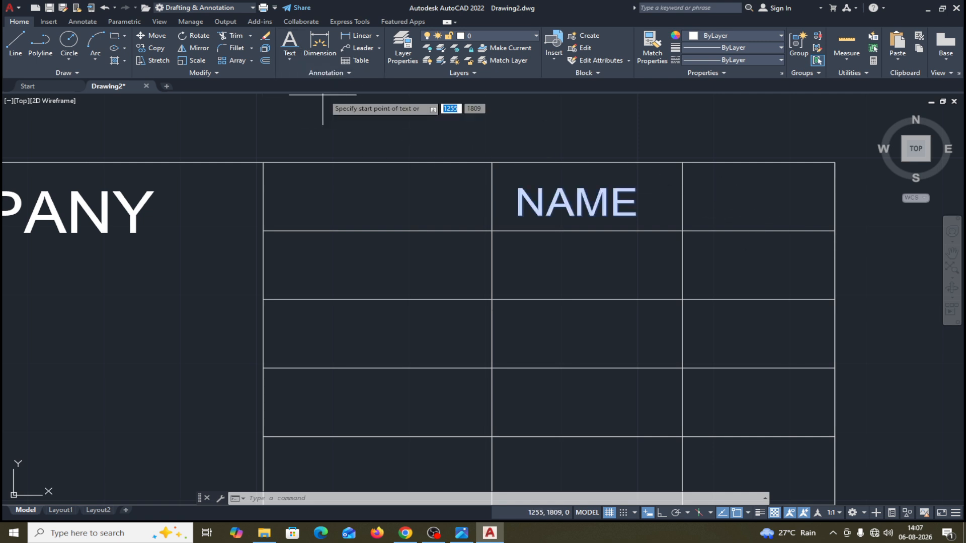
click(699, 213)
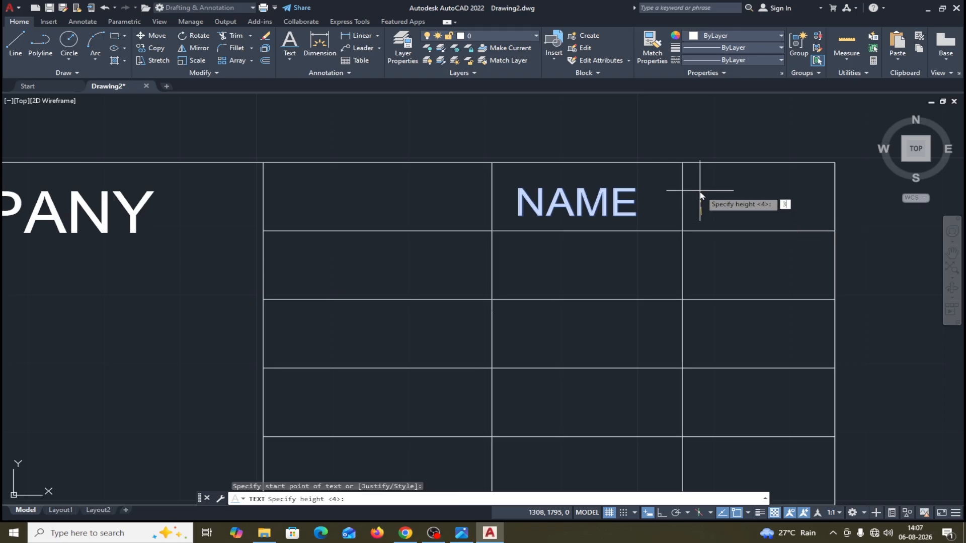
key(Return)
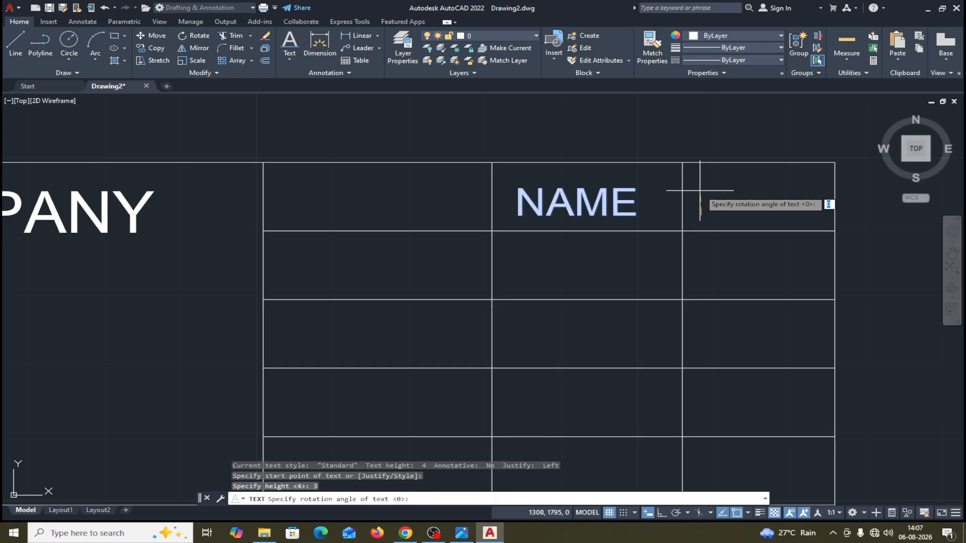
key(Return)
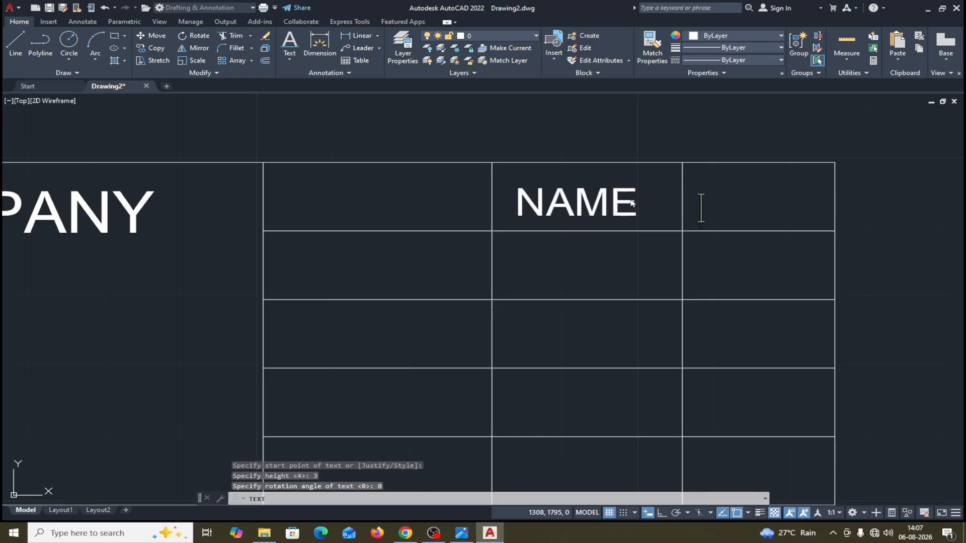
text(D)
text(TE)
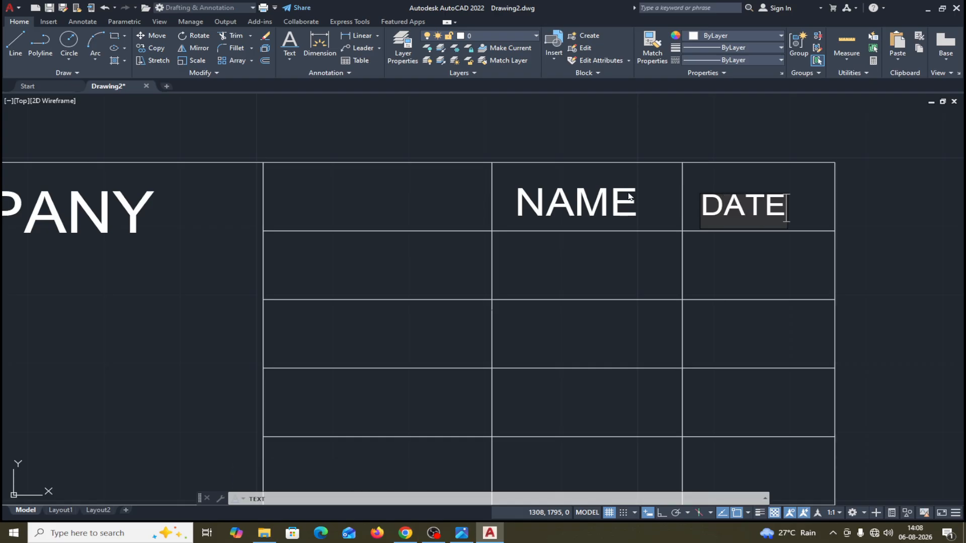
key(Return)
key(Return)
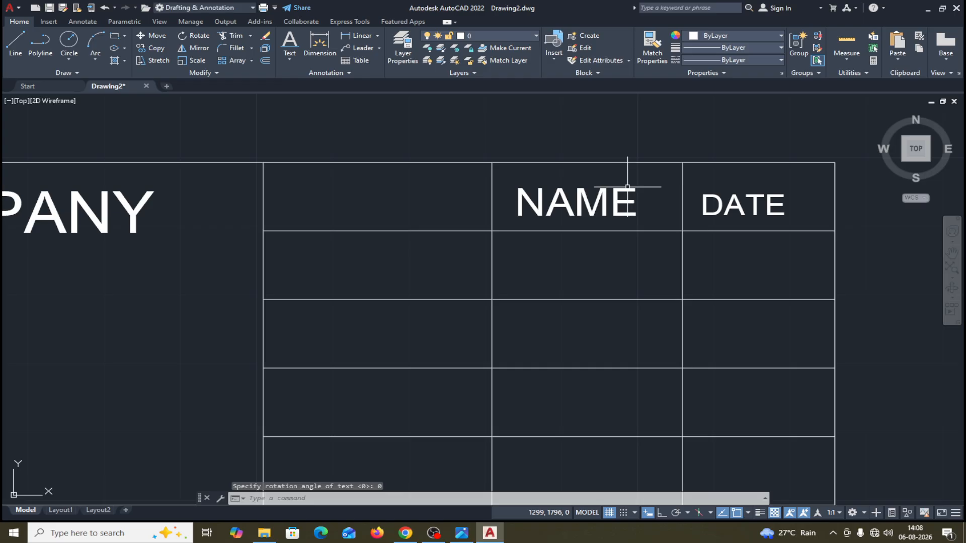
Try to shift the NAME text slightly within its top-row cell using Move.
mouse_move(774, 258)
middle_down()
mouse_move(783, 213)
mouse_move(810, 213)
middle_up()
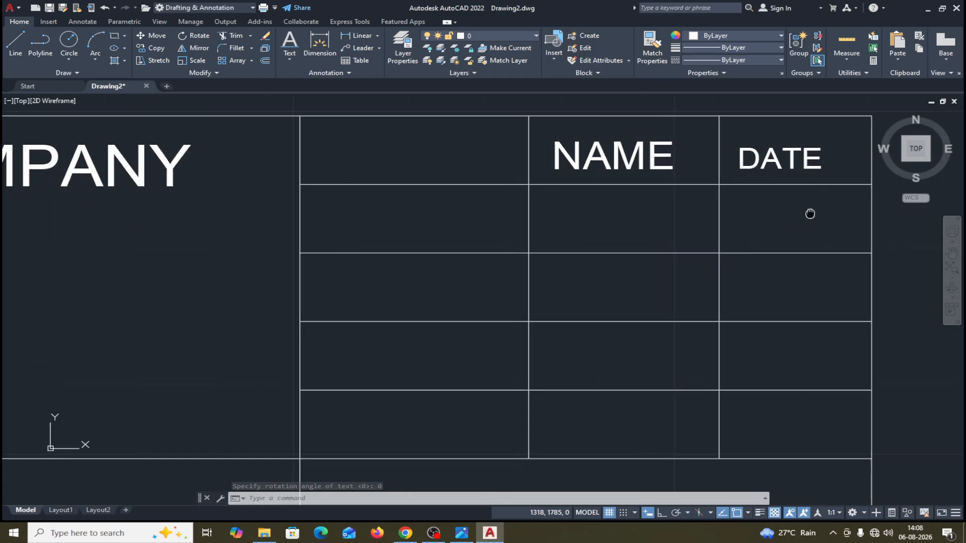
scroll(810, 214, down, 2)
scroll(810, 212, down, 1)
scroll(810, 212, up, 1)
scroll(811, 212, down, 1)
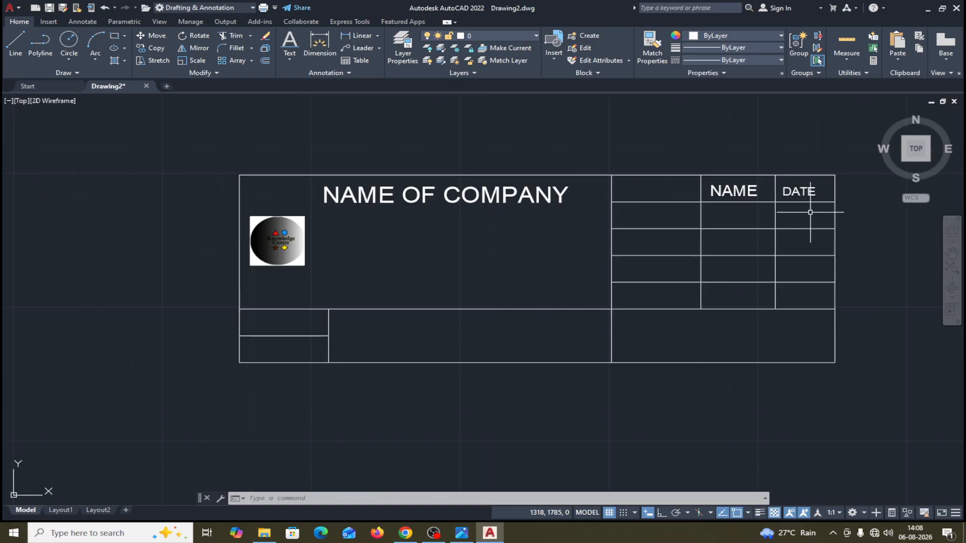
click(157, 36)
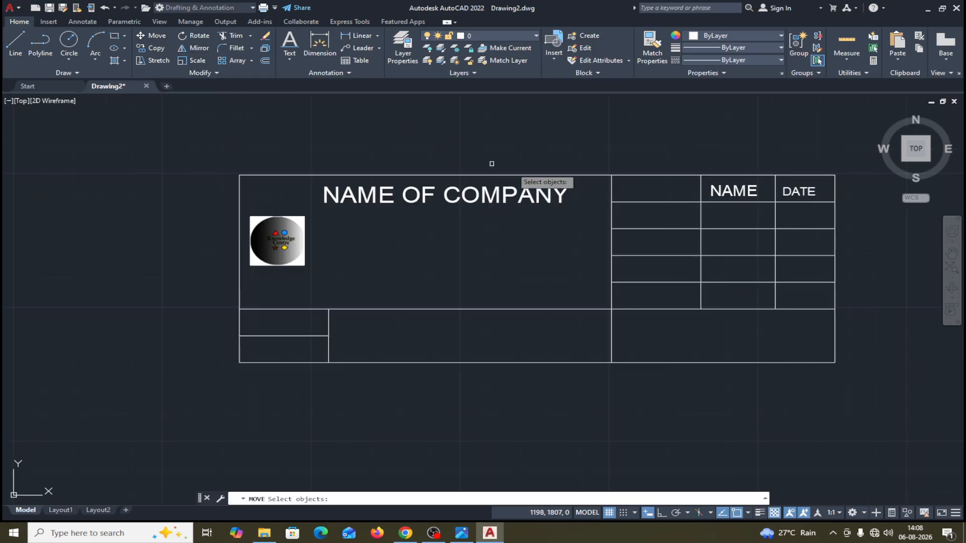
click(713, 194)
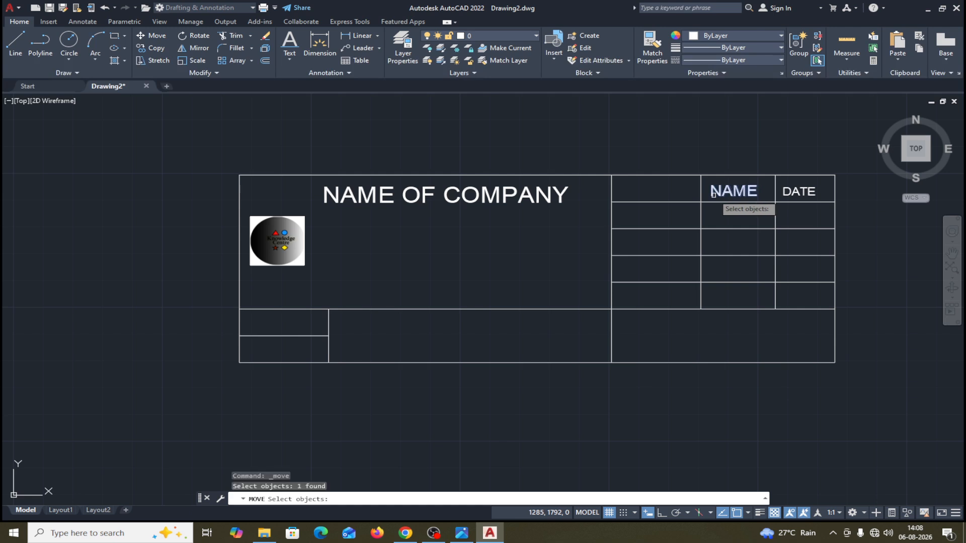
key(Return)
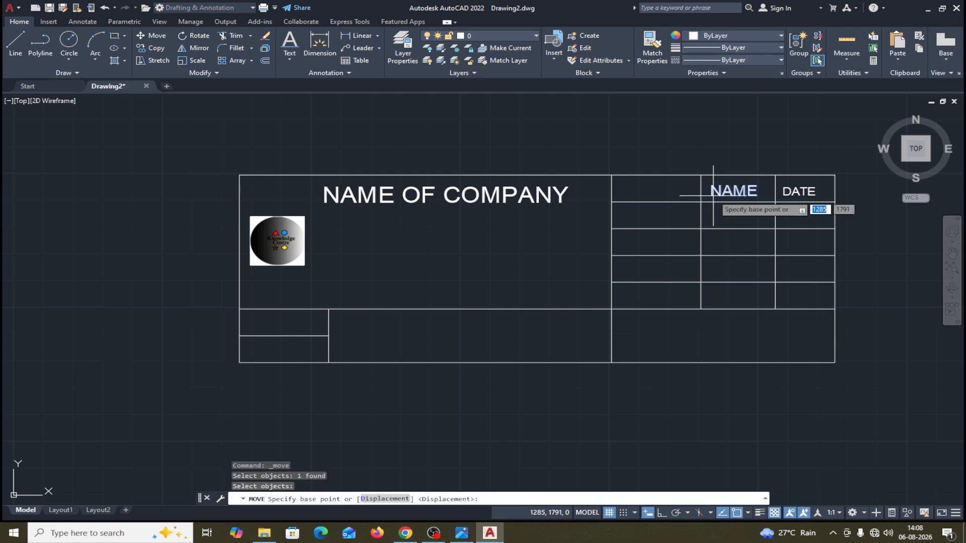
click(712, 197)
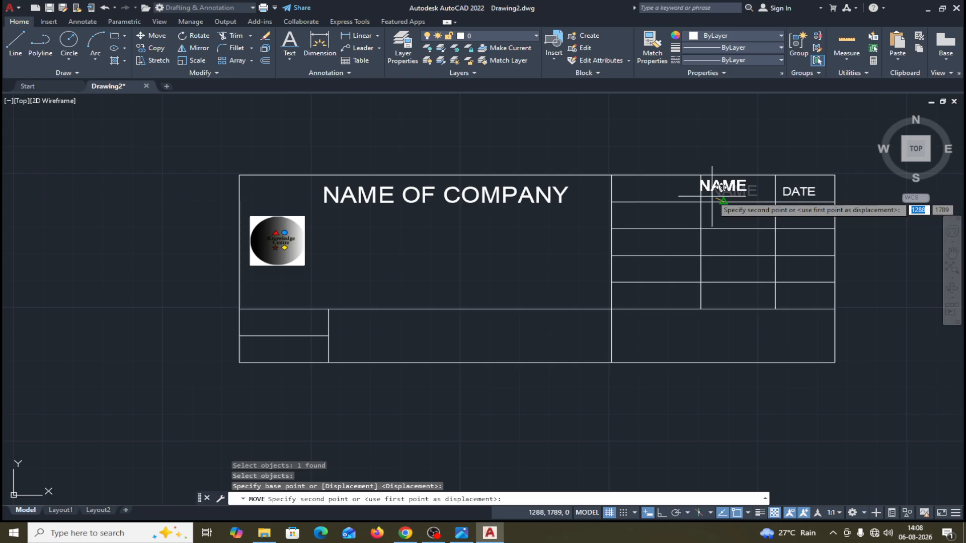
click(717, 196)
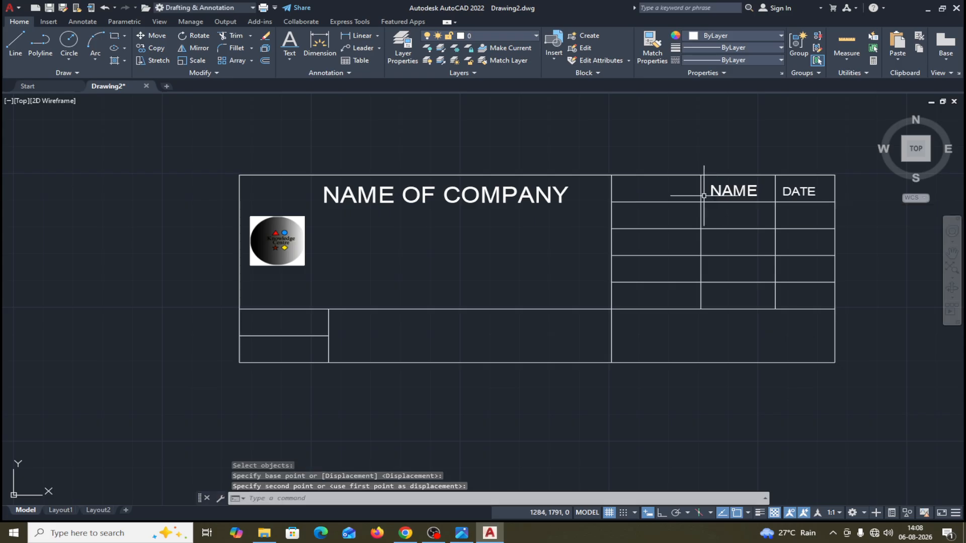
Move the NAME text straight up, closer to the upper edge of its cell.
scroll(639, 226, up, 3)
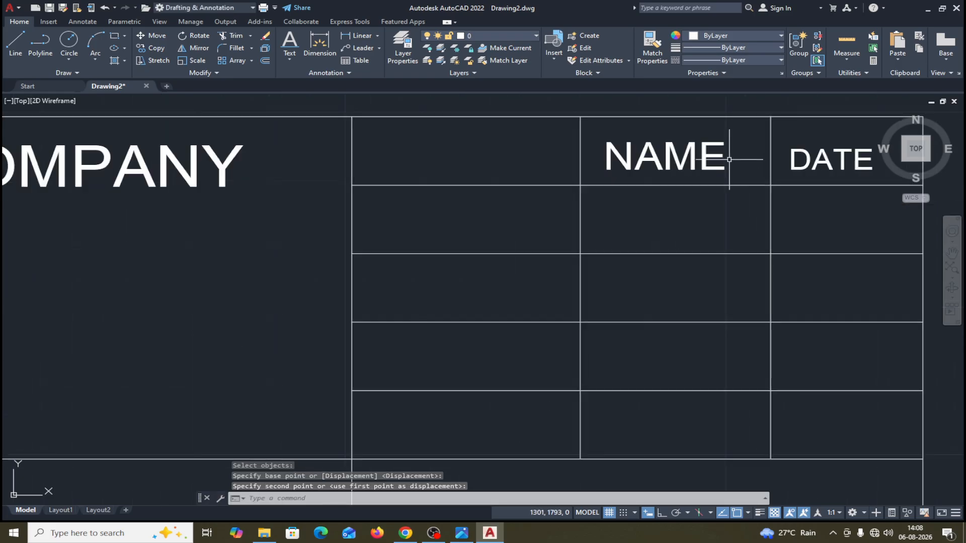
click(151, 35)
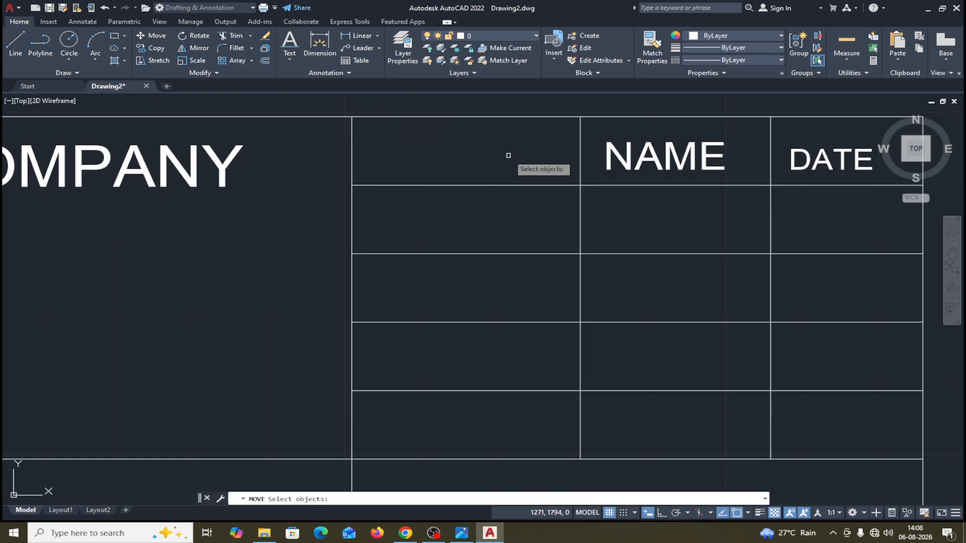
click(630, 160)
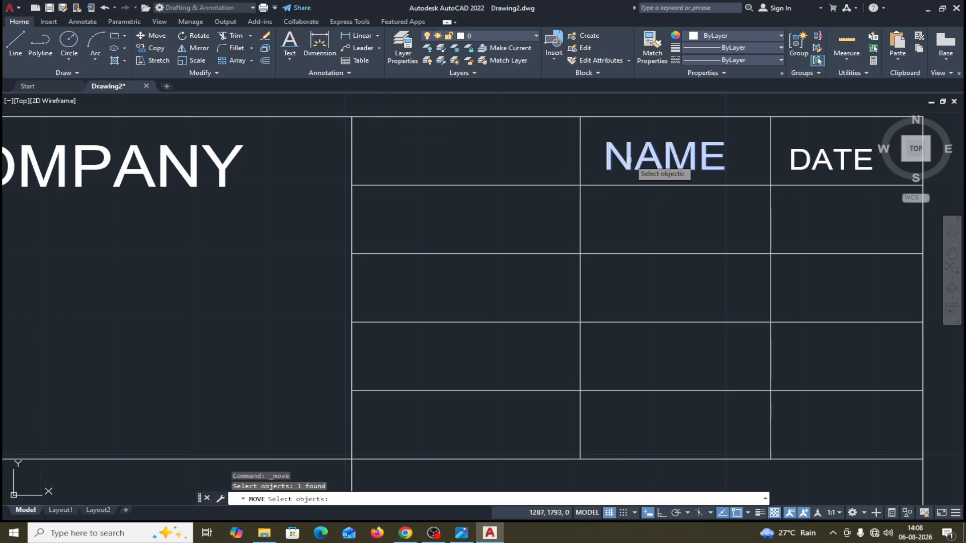
key(Return)
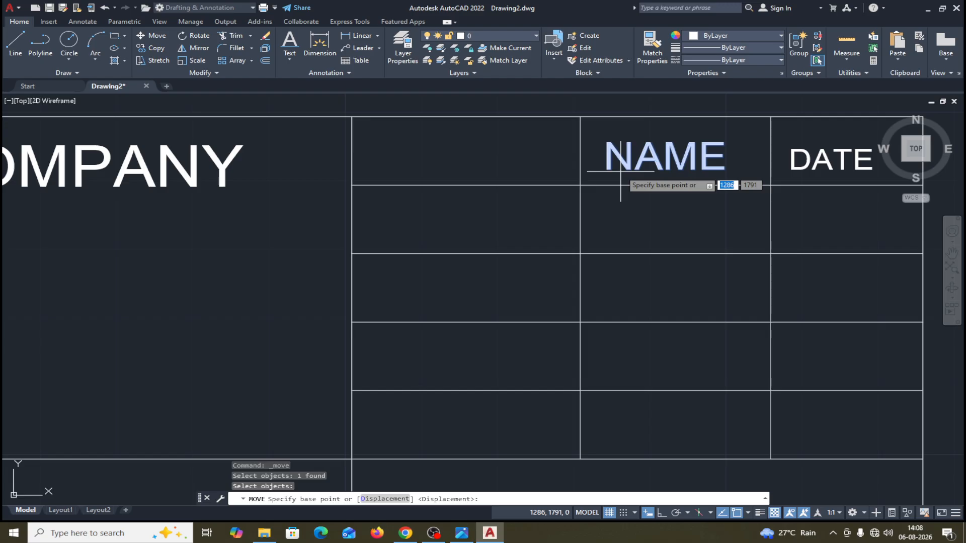
click(611, 172)
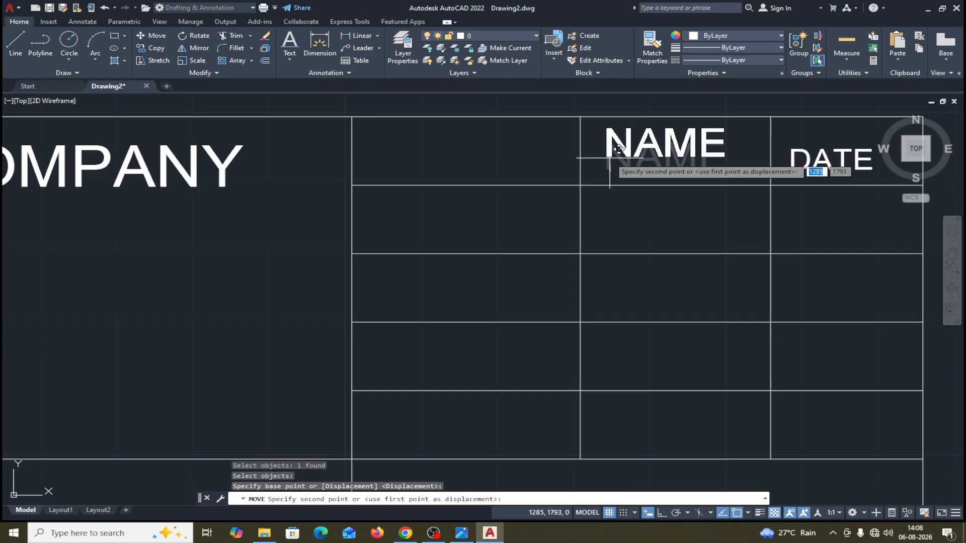
click(609, 158)
Move the DATE text straight up, close to the upper edge of its cell.
scroll(792, 182, down, 1)
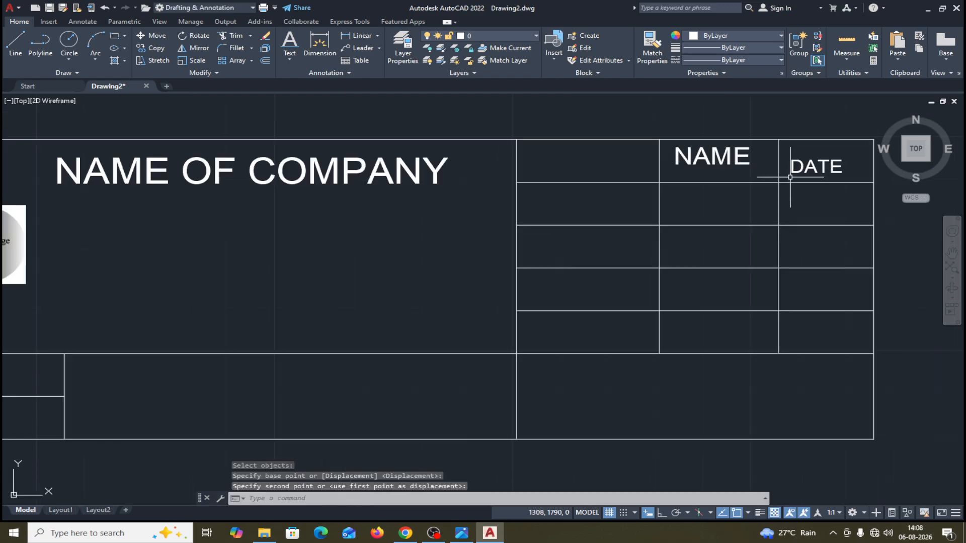
middle_drag(909, 223, 840, 230)
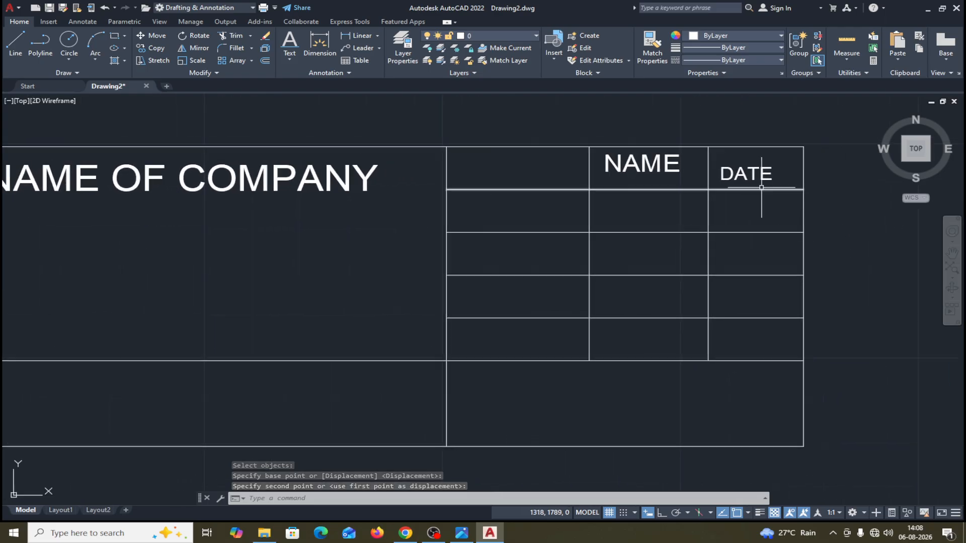
click(151, 35)
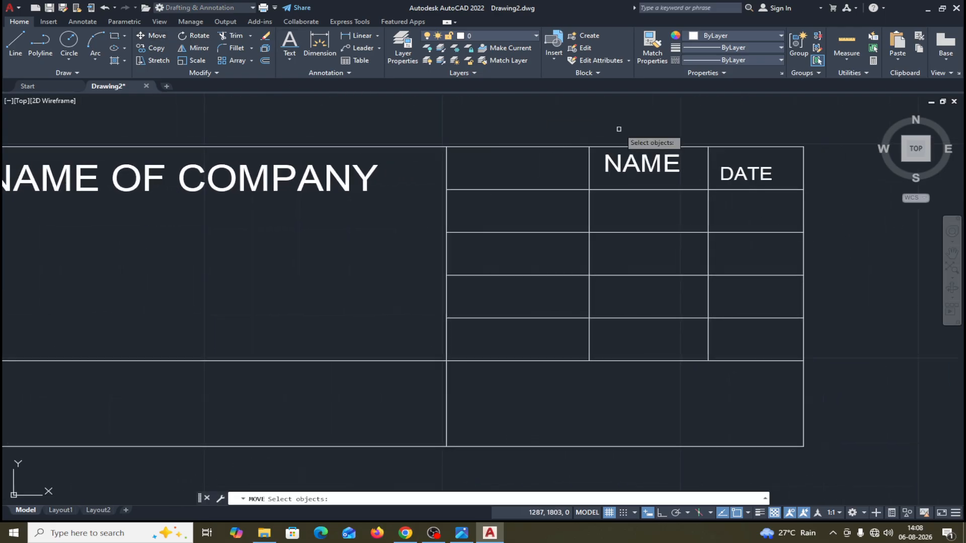
click(734, 176)
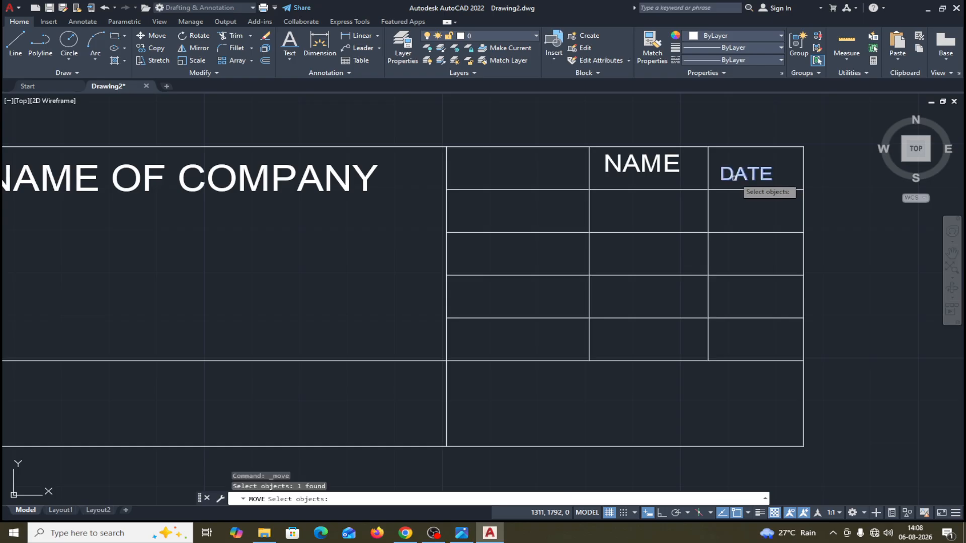
key(Return)
click(735, 179)
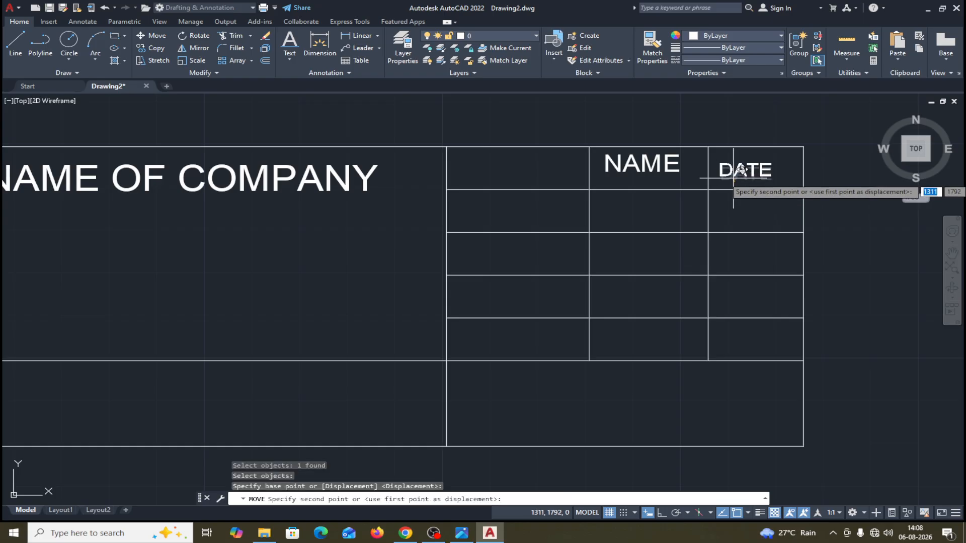
click(735, 168)
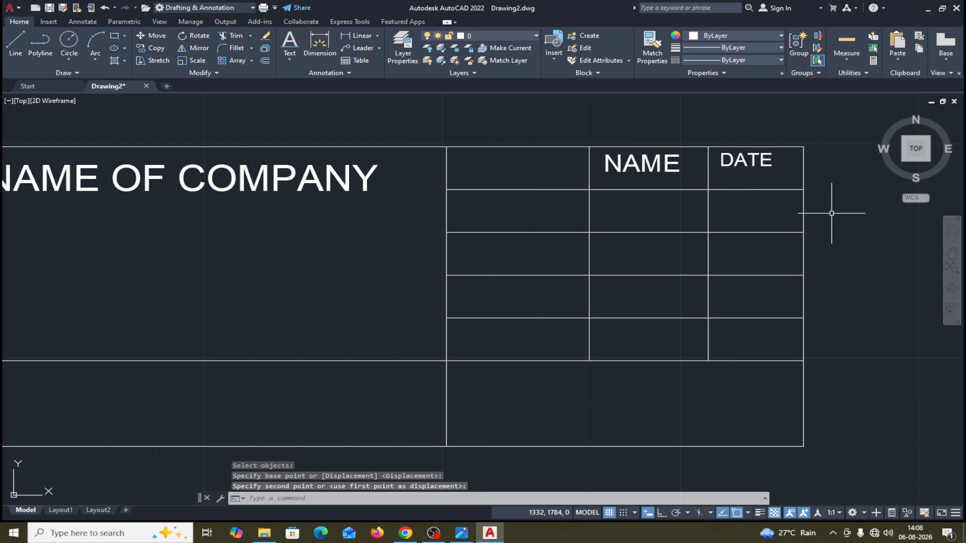
middle_drag(837, 220, 858, 201)
scroll(633, 235, down, 4)
scroll(633, 226, up, 4)
scroll(633, 226, down, 2)
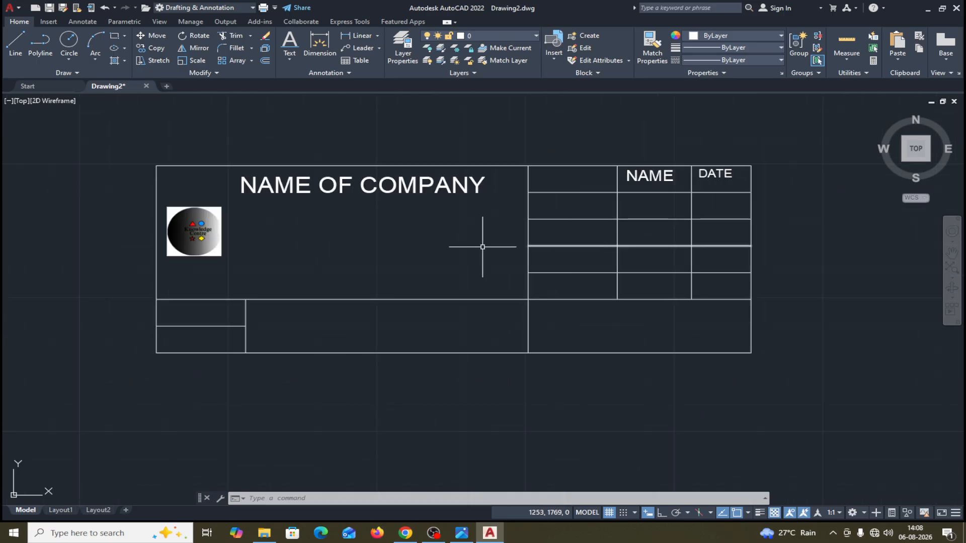
click(288, 59)
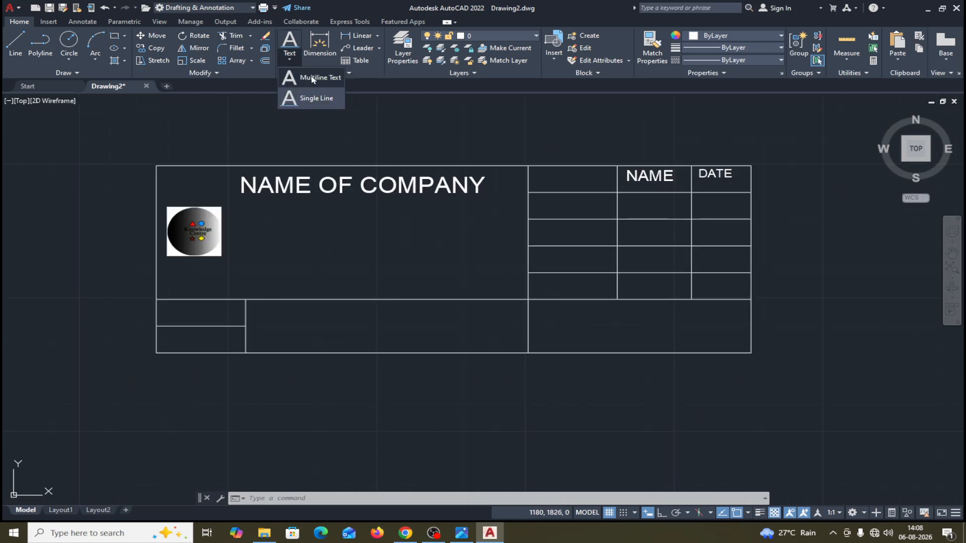
click(378, 103)
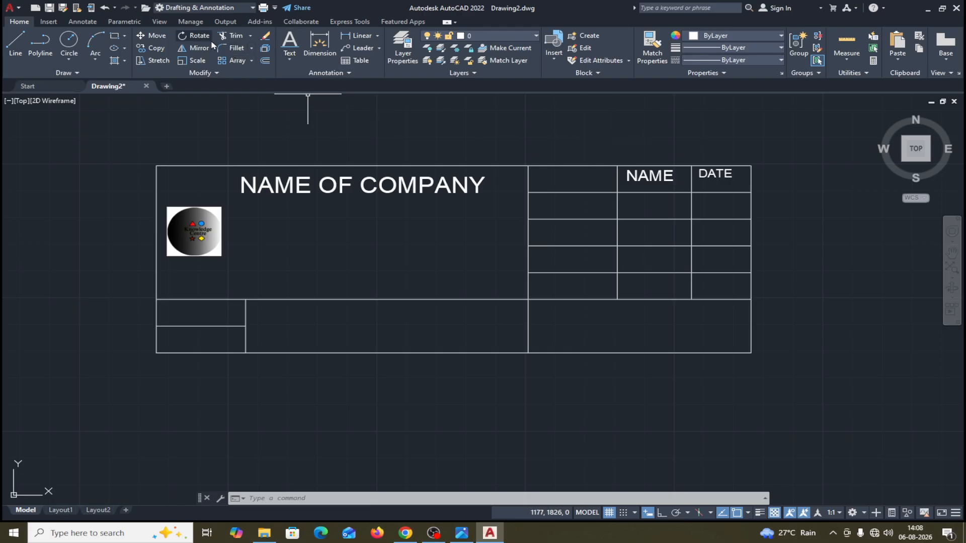
Try to move the DATE text slightly lower in its top-row cell, and undo the move.
click(158, 37)
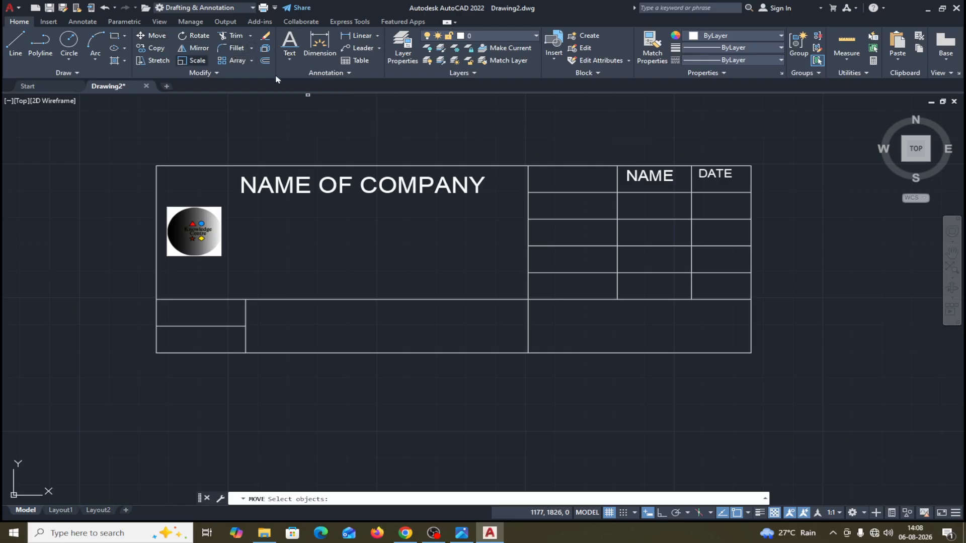
click(711, 174)
key(Return)
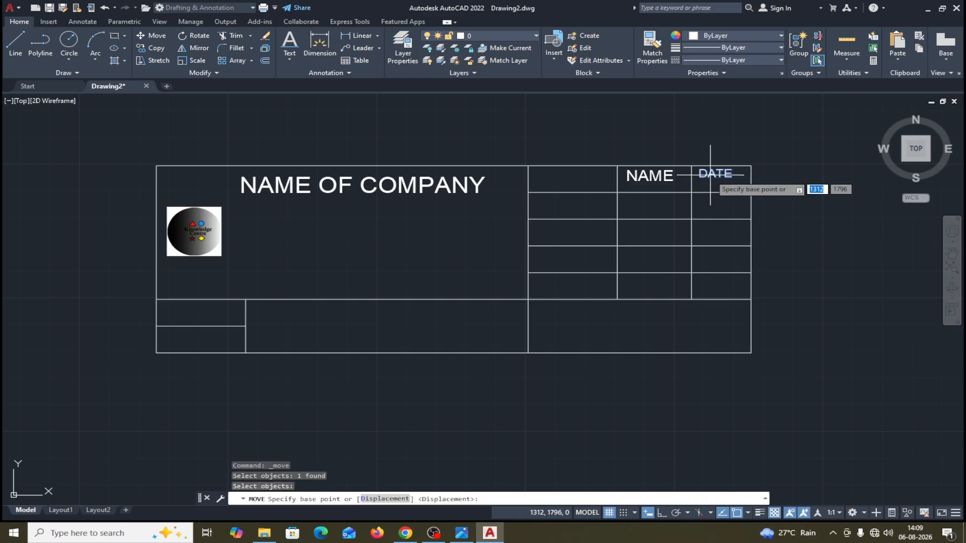
click(710, 184)
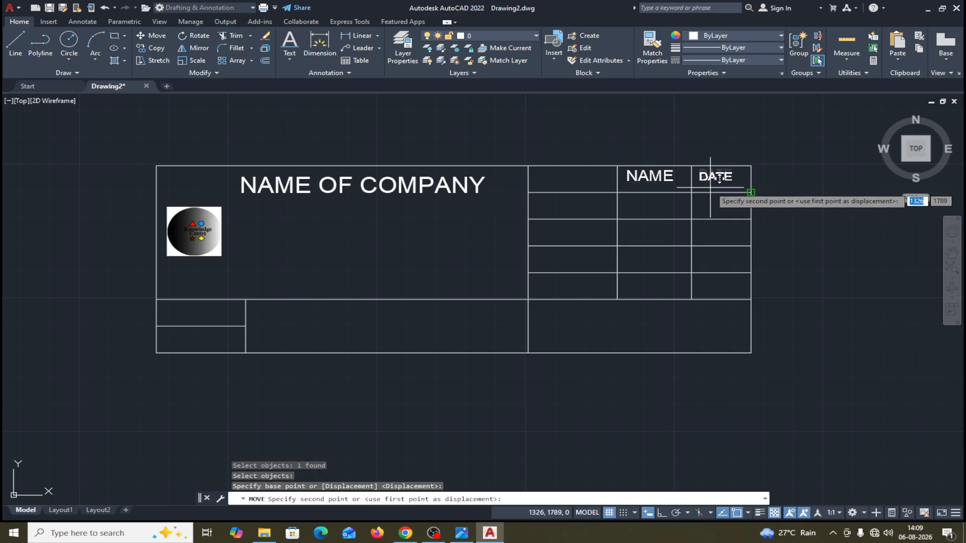
click(710, 188)
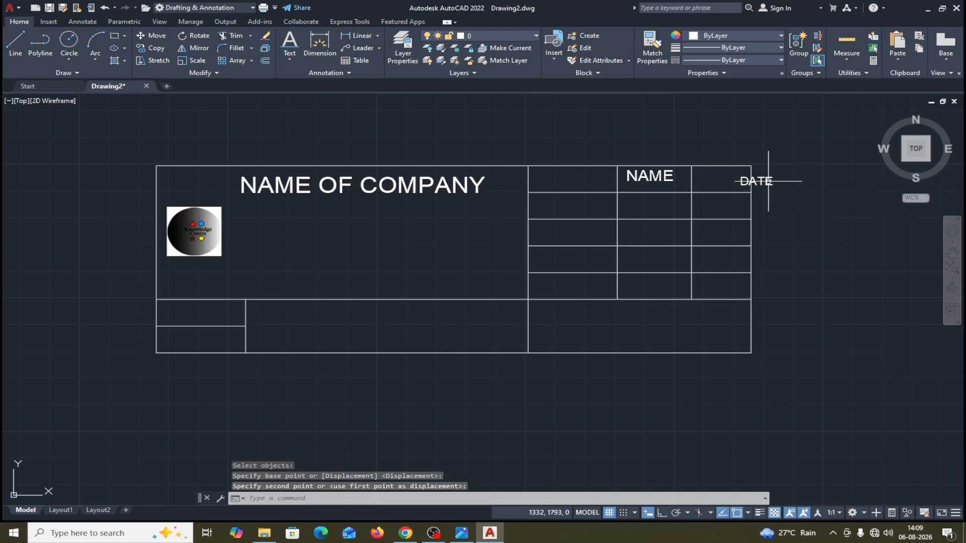
click(106, 8)
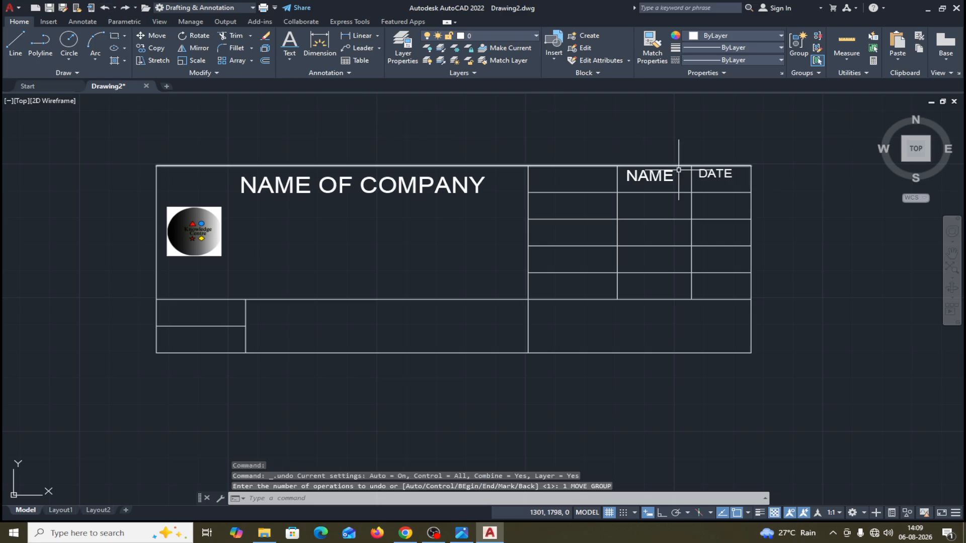
Move the DATE text straight down a little so it sits near the middle of its top-row cell.
scroll(783, 190, up, 2)
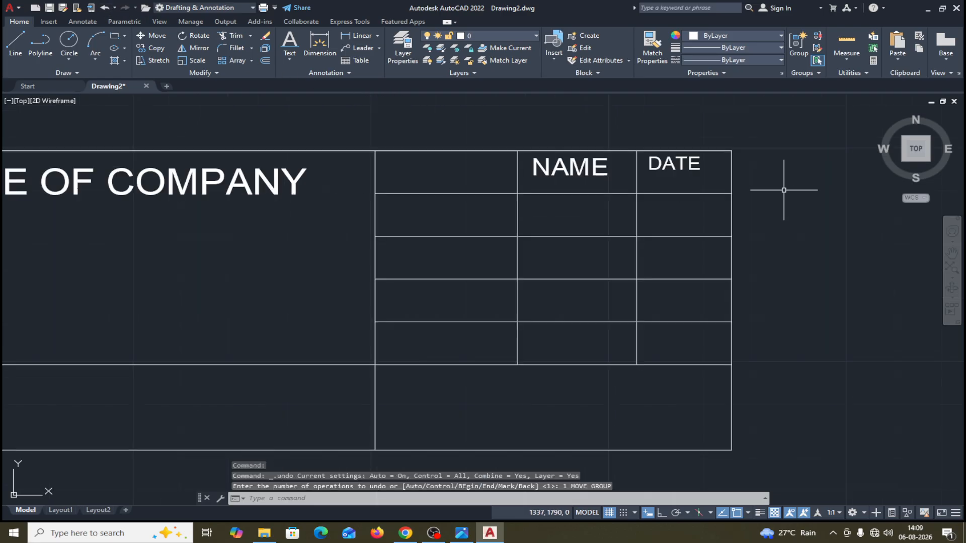
click(151, 36)
click(651, 166)
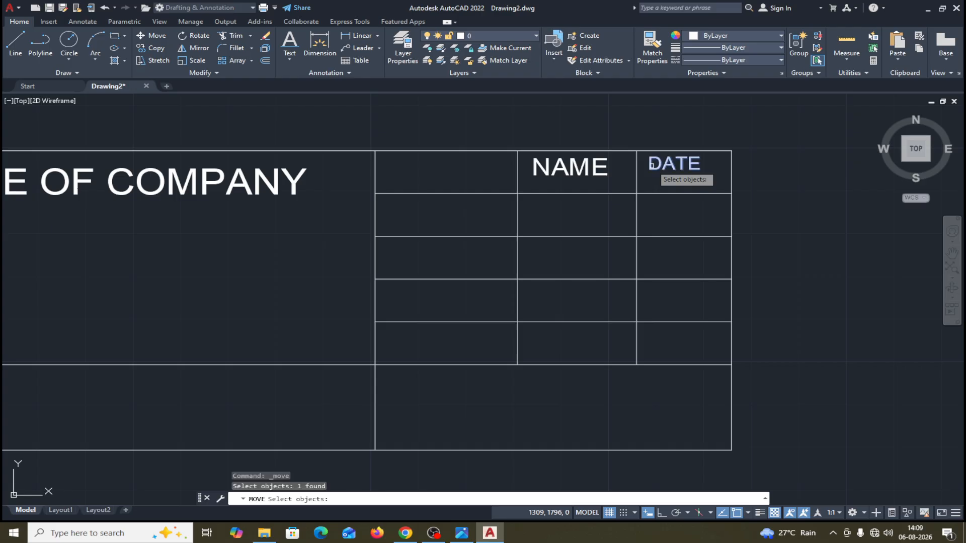
key(Return)
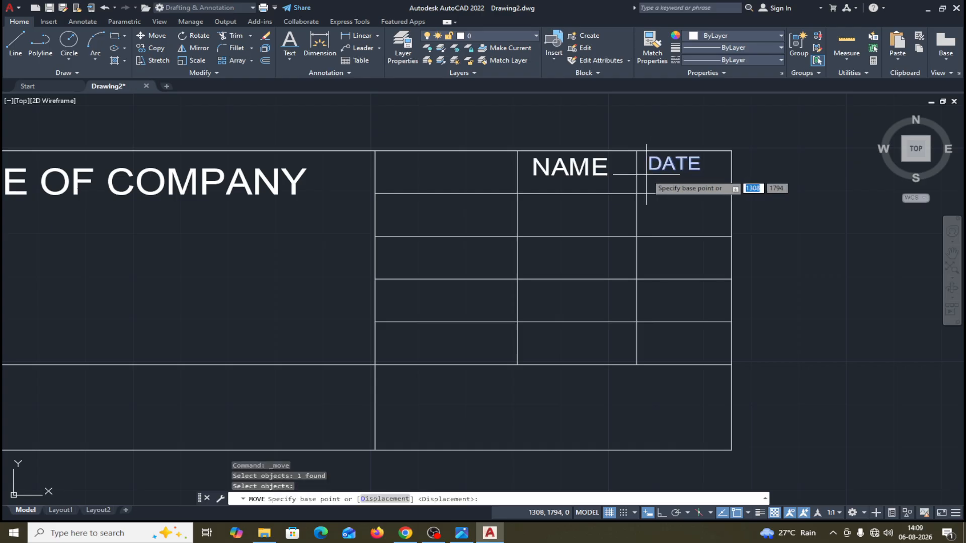
click(646, 174)
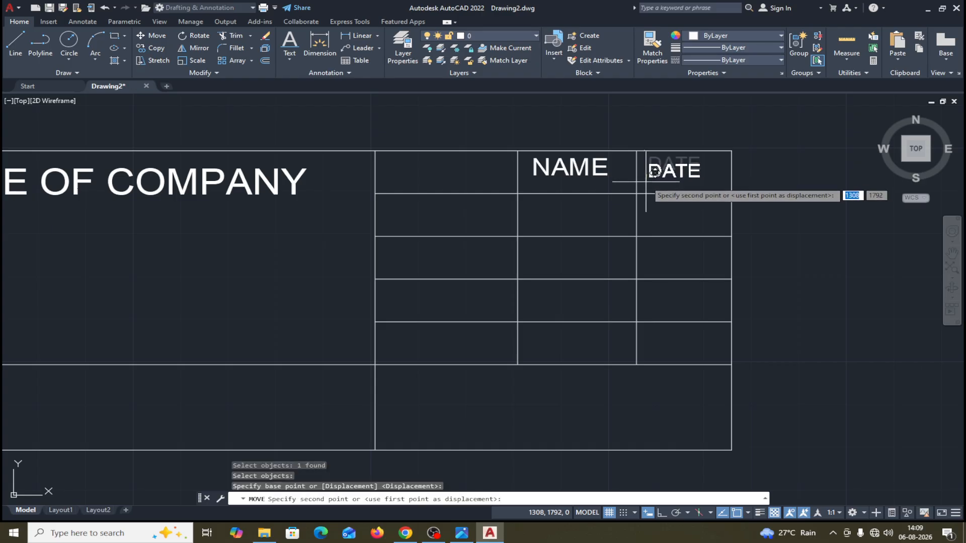
click(645, 181)
scroll(796, 186, down, 1)
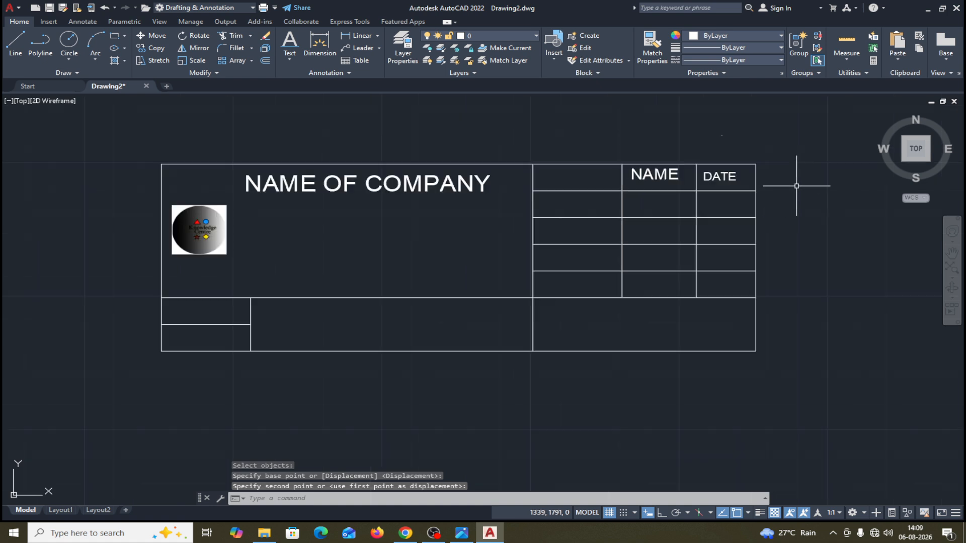
Copy the NAME text from its cell's upper-left corner to the matching corners of the four first-column cells below the header row.
middle_drag(796, 186, 808, 159)
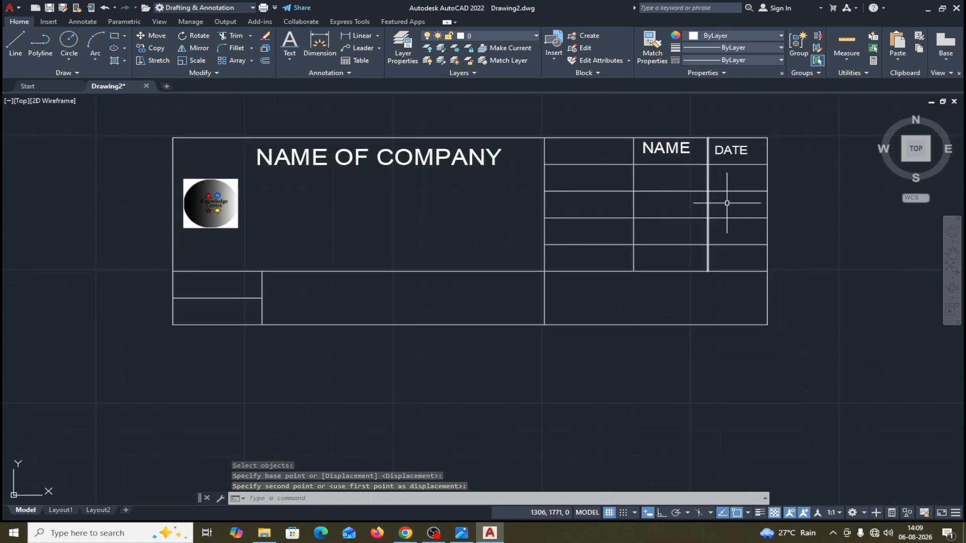
mouse_move(820, 239)
middle_down()
mouse_move(830, 251)
mouse_move(814, 267)
middle_up()
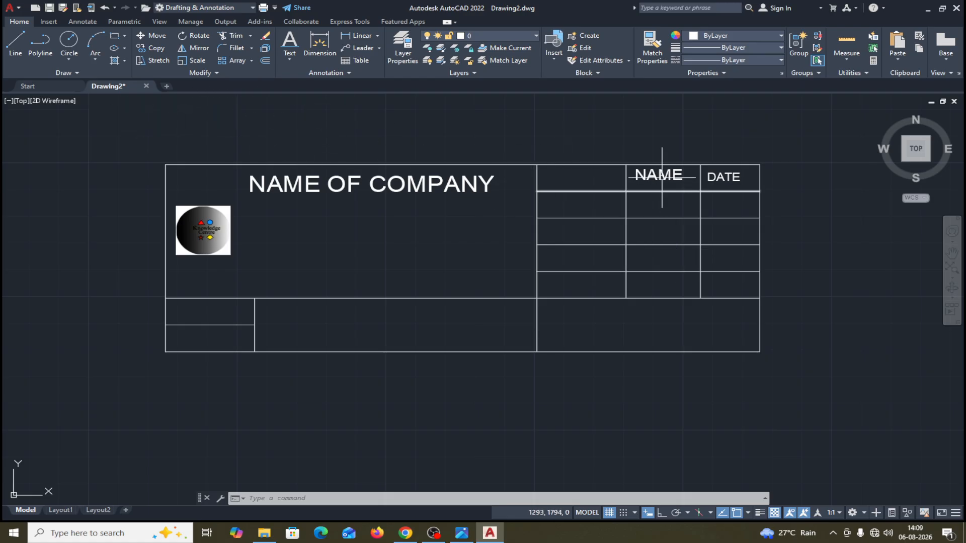
click(153, 48)
click(648, 175)
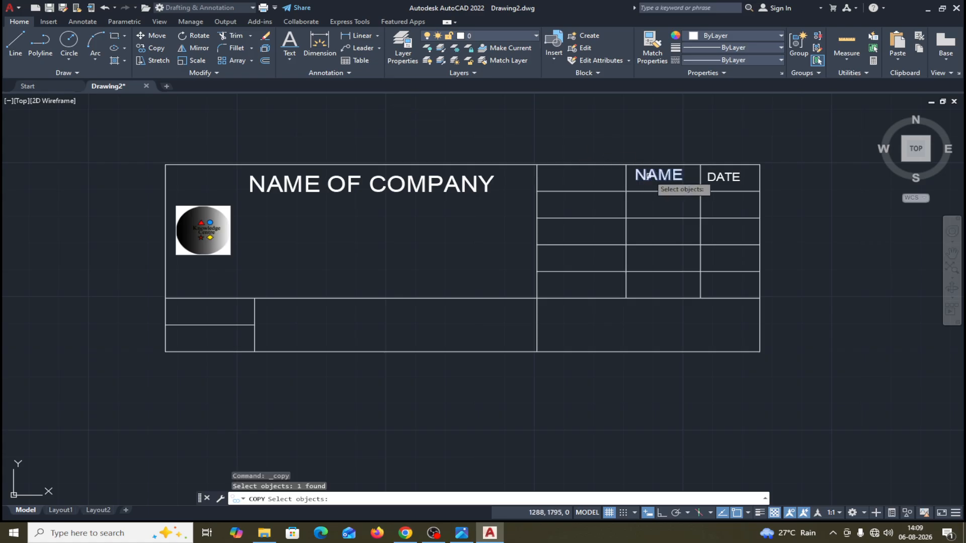
key(Return)
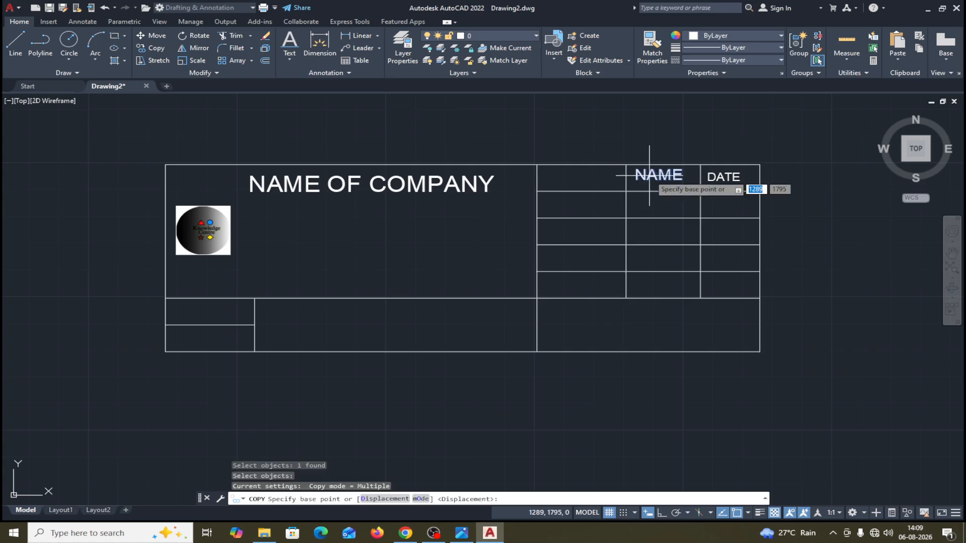
click(626, 165)
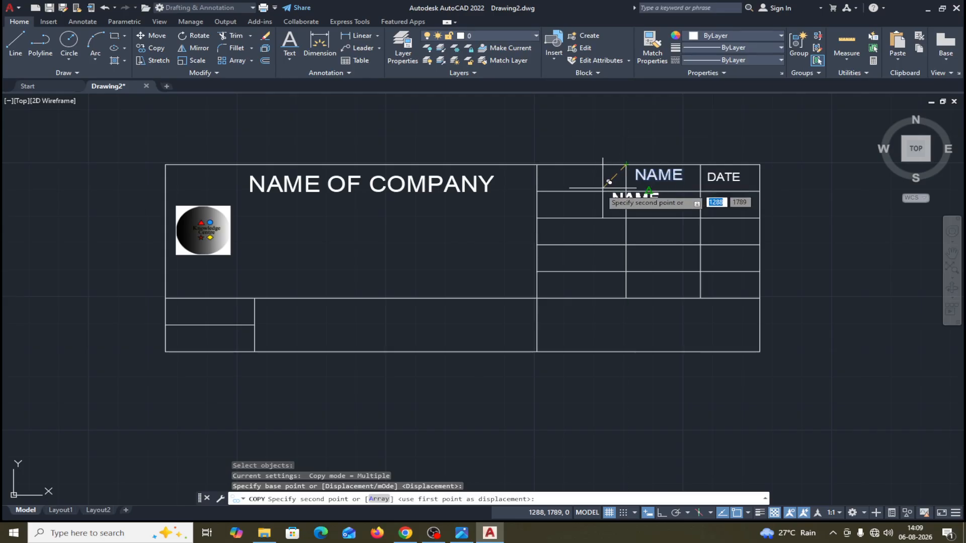
click(537, 191)
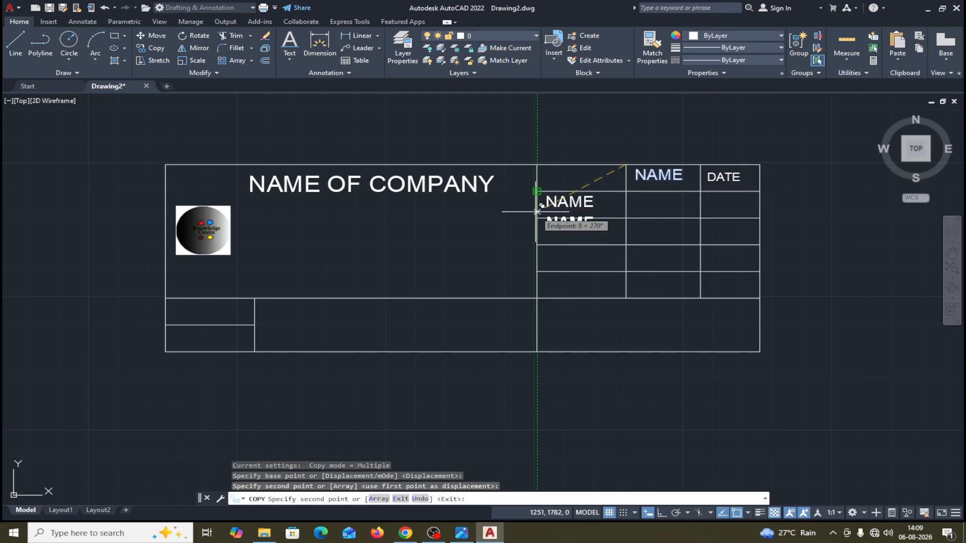
click(538, 218)
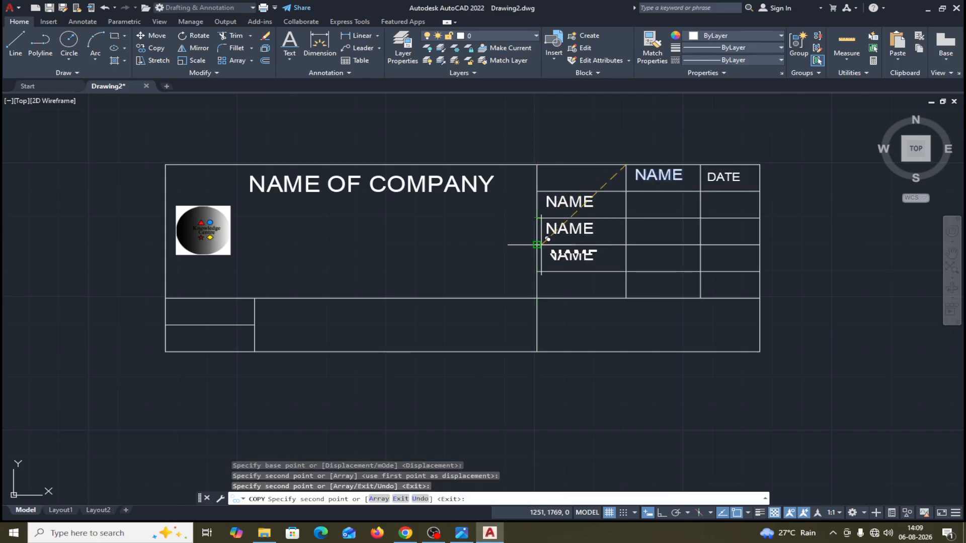
click(538, 244)
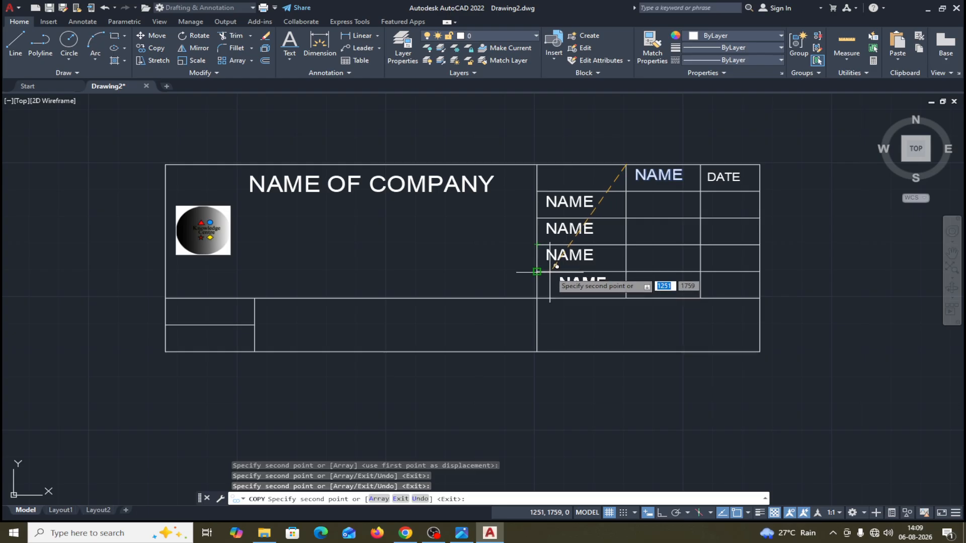
click(538, 272)
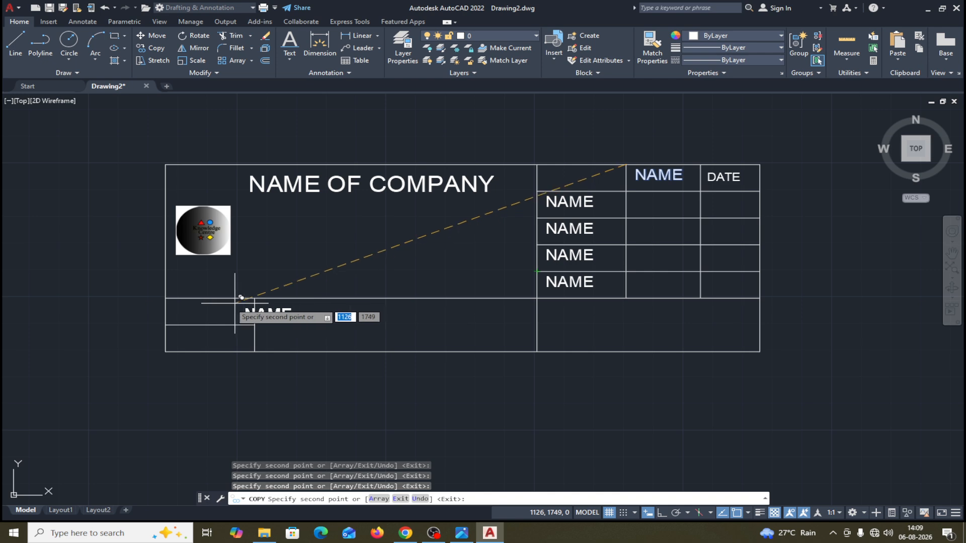
Place further NAME copies at the upper-left corners of the three bottom-row compartments, plus one freehand in the last compartment's lower-right area.
click(166, 298)
click(255, 298)
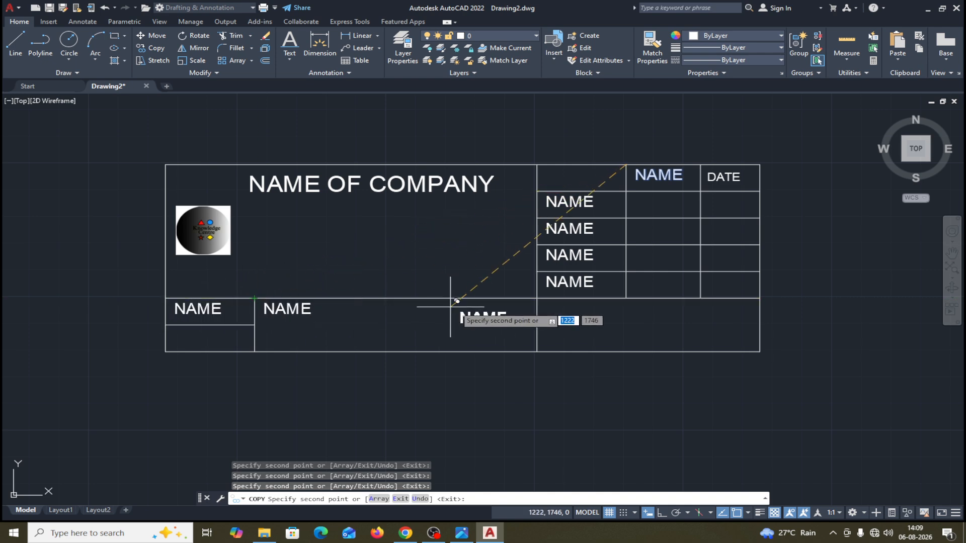
click(538, 299)
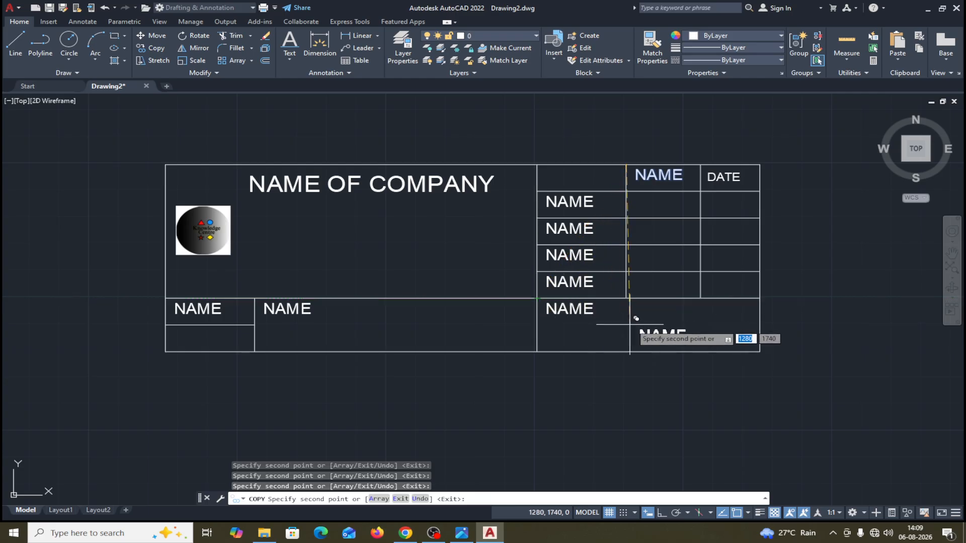
click(658, 322)
key(Return)
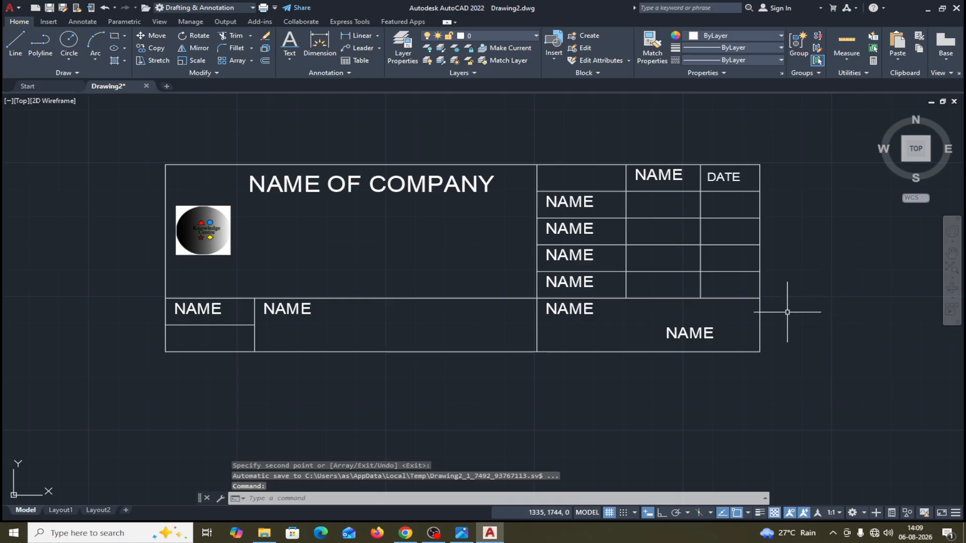
Check the row labels in the reference image, and change the first NAME copy below the header row to DRAWN.
click(471, 448)
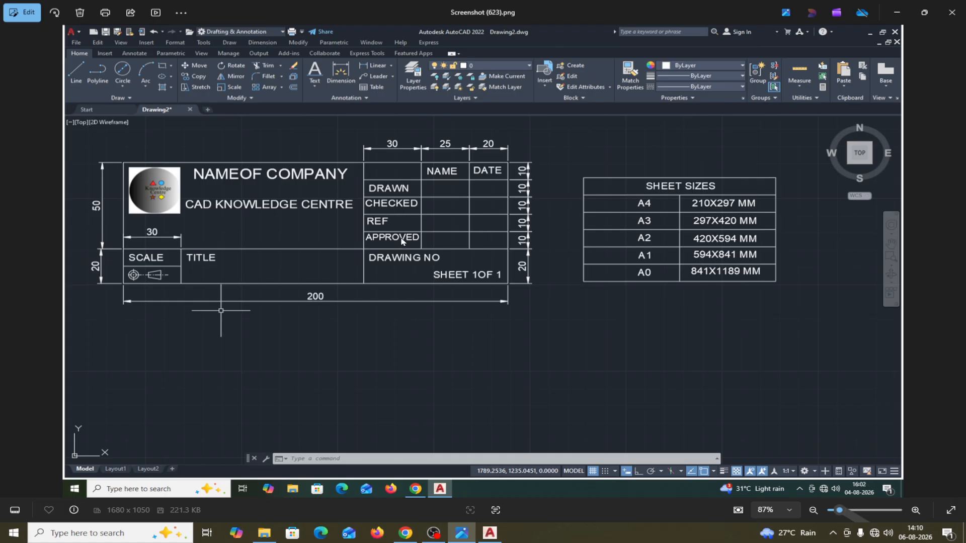
click(897, 13)
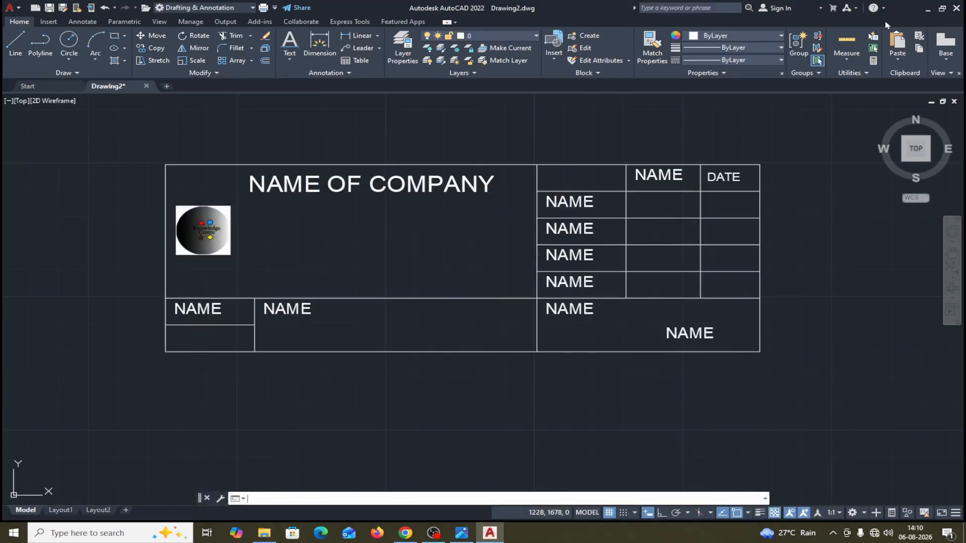
double_click(573, 202)
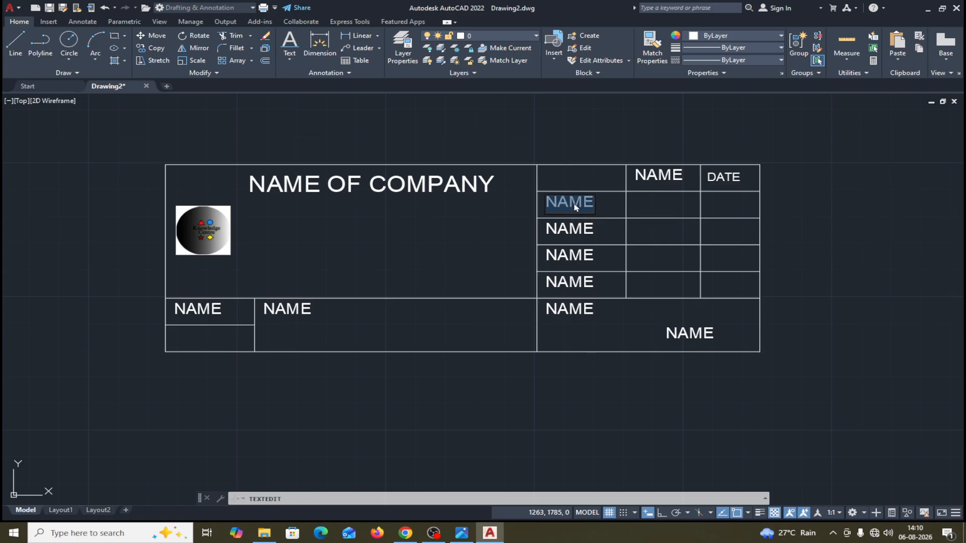
text(DRAWN)
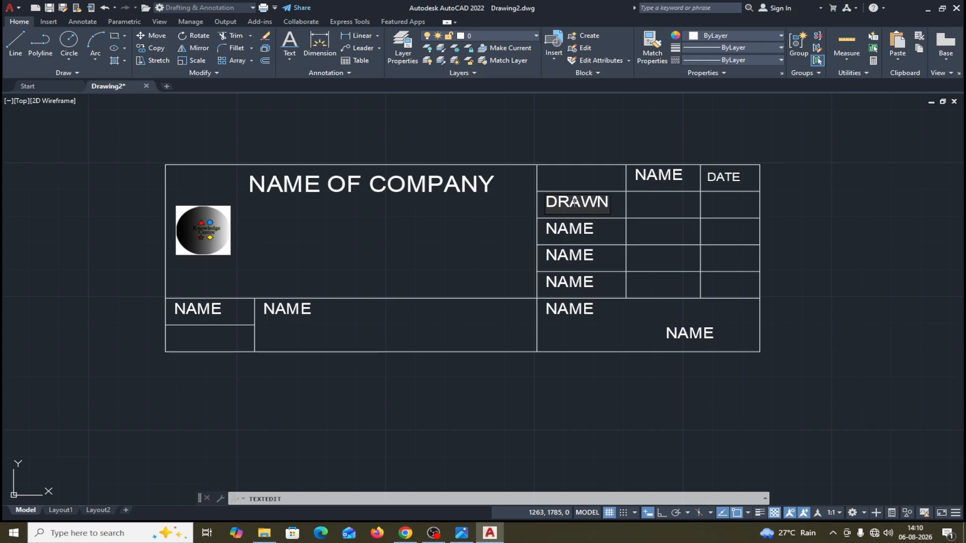
key(Return)
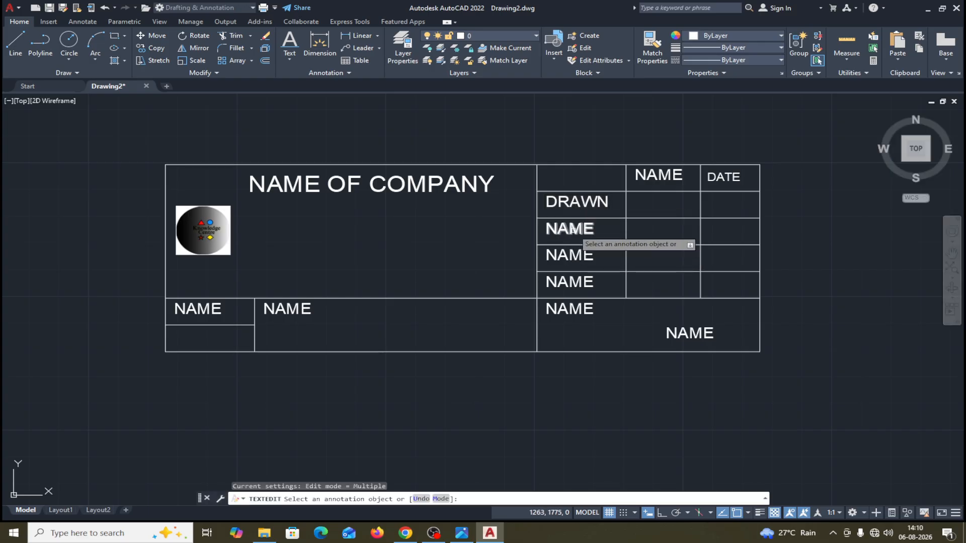
Change the NAME copies in the next two first-column cells to CHECKED and REFERENCE.
click(573, 231)
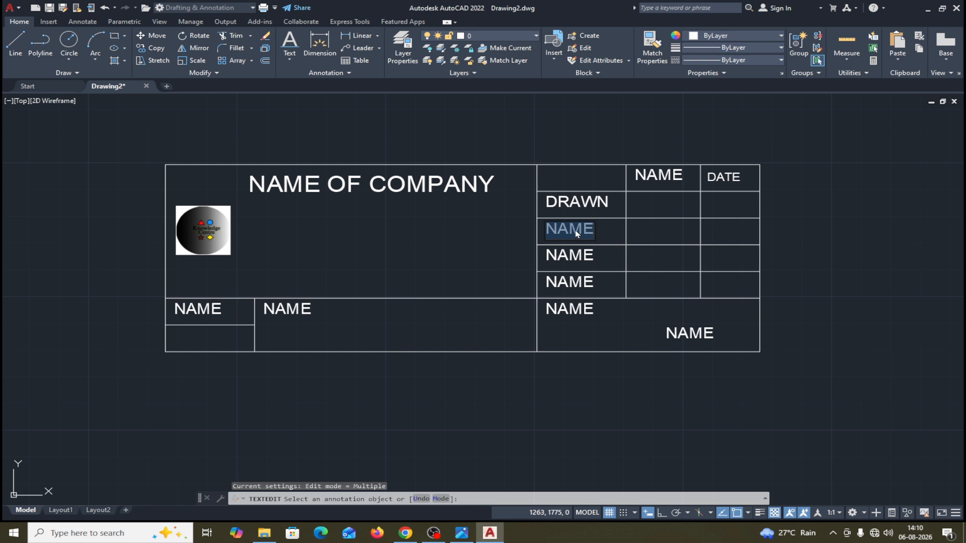
text(CHECKED)
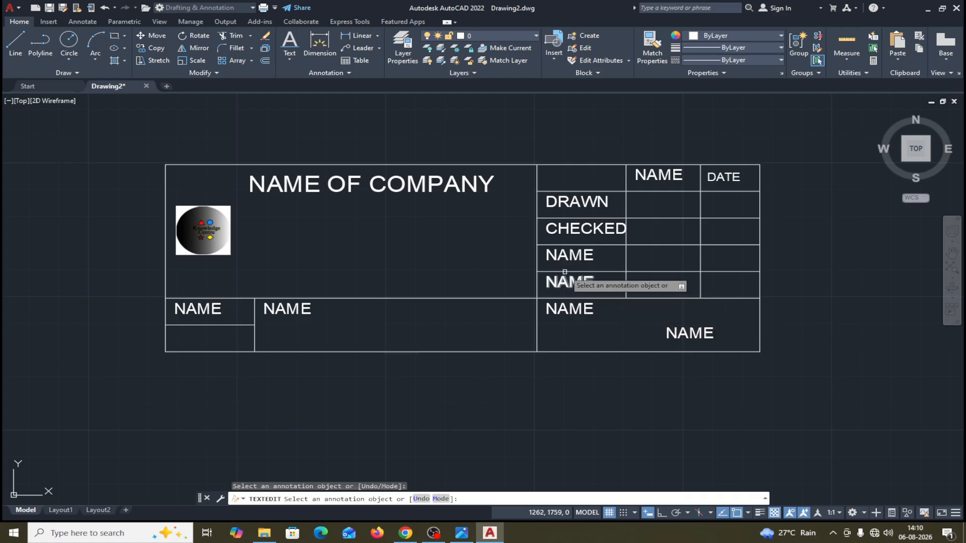
click(556, 254)
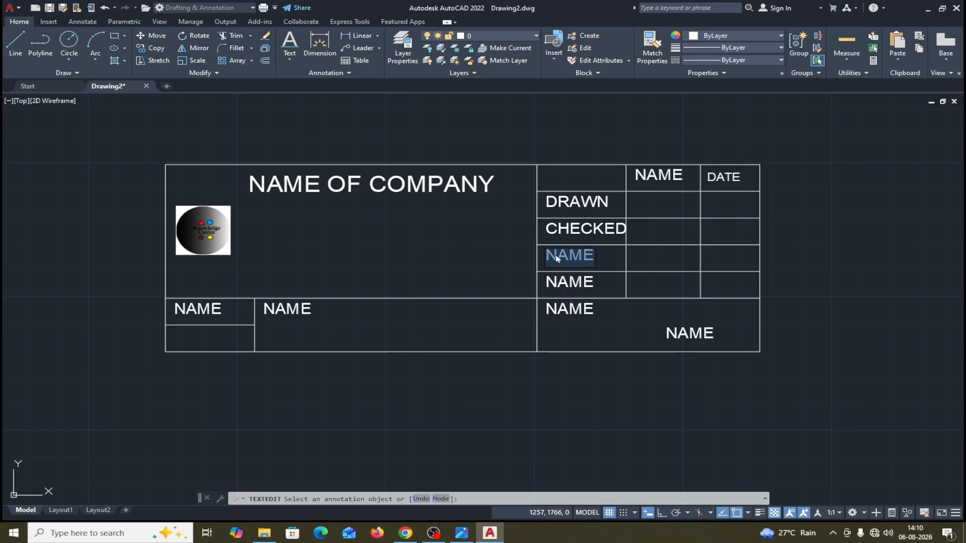
text(REFERENC)
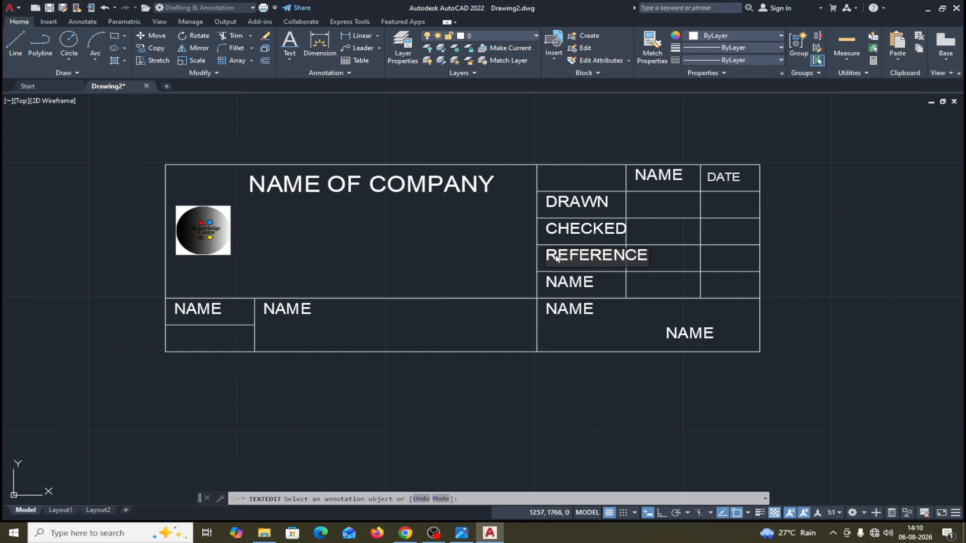
click(596, 380)
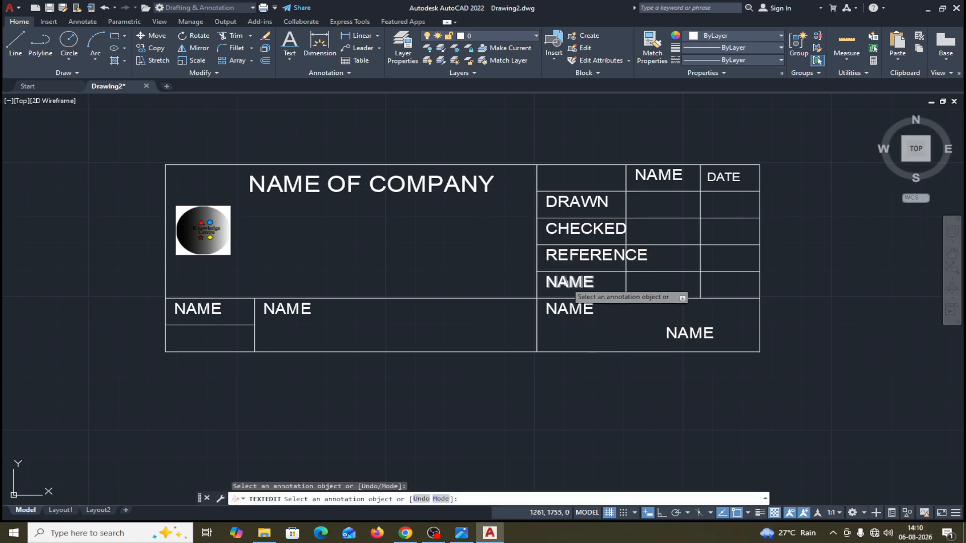
Change the NAME copy in the bottom first-column cell, below REFERENCE, to APPROVED.
click(568, 284)
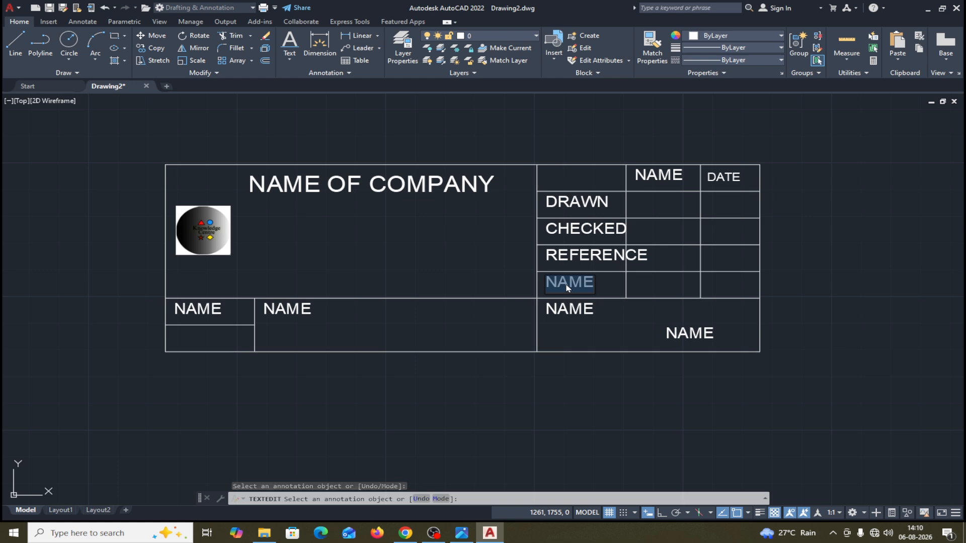
text(A)
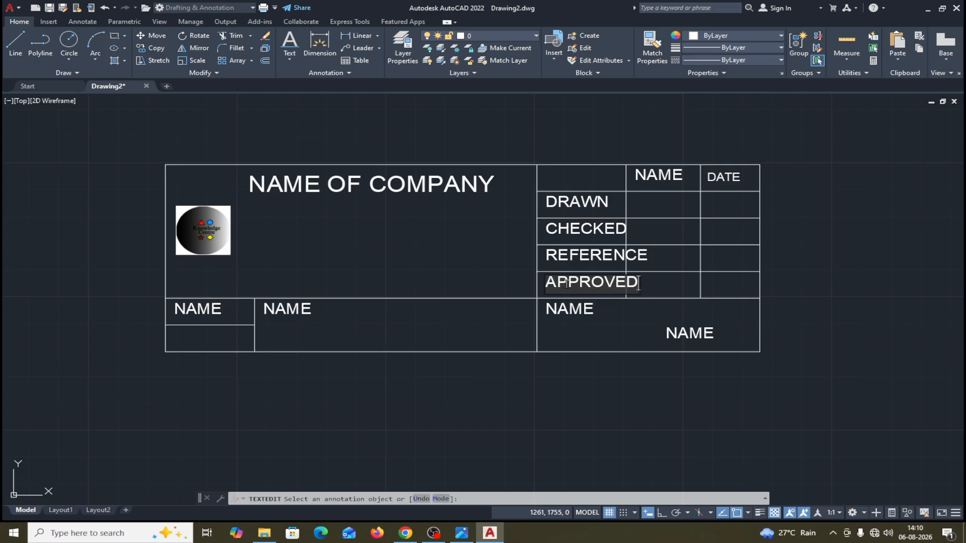
click(666, 457)
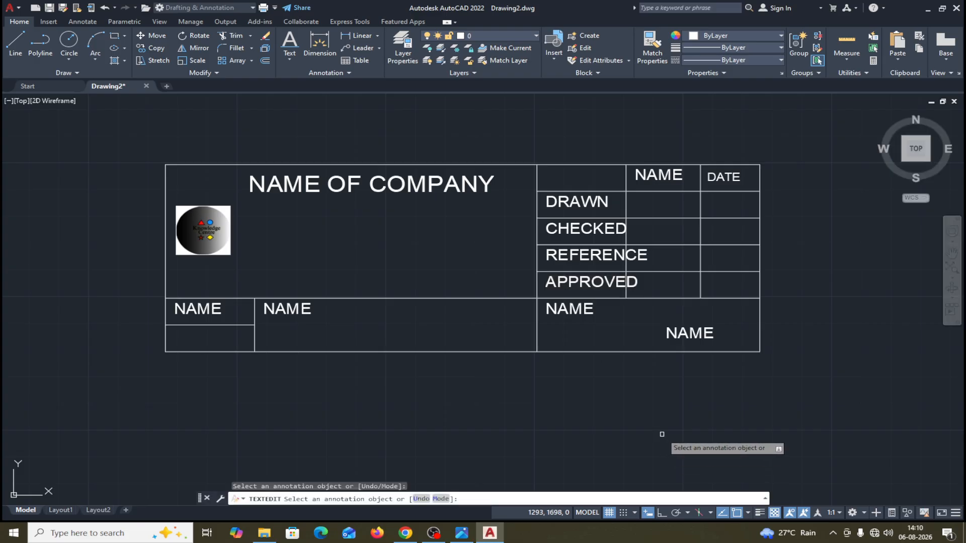
key(Escape)
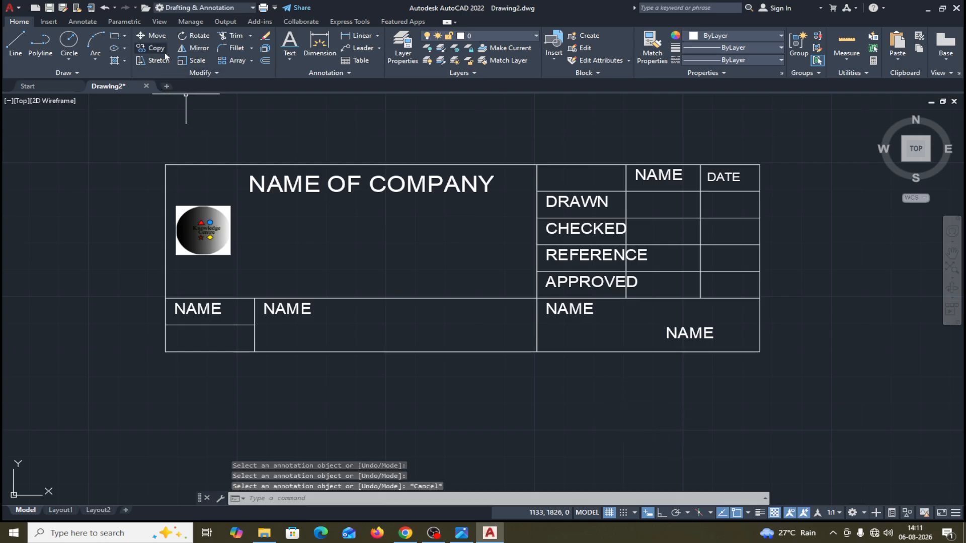
Try to shift the CHECKED label freehand to the left so it clears the column divider.
click(157, 35)
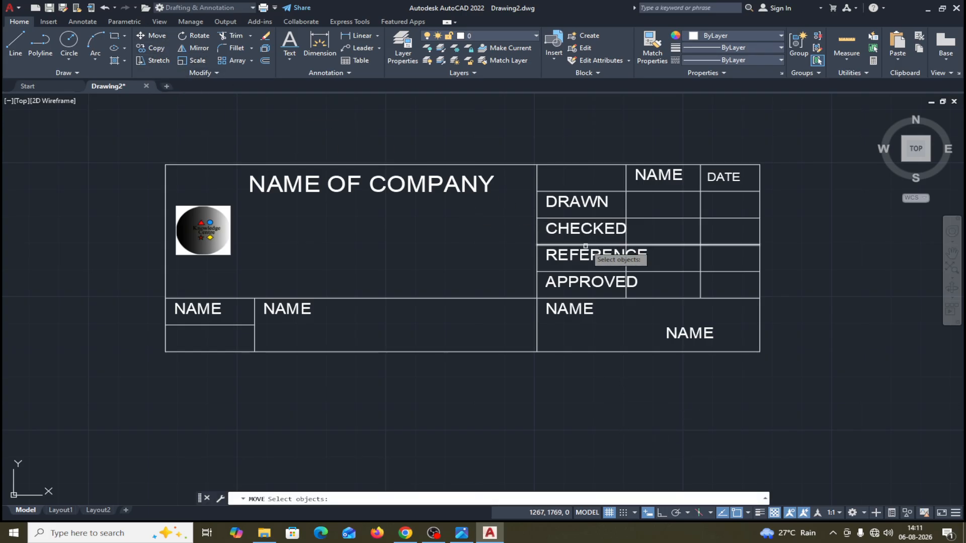
click(579, 230)
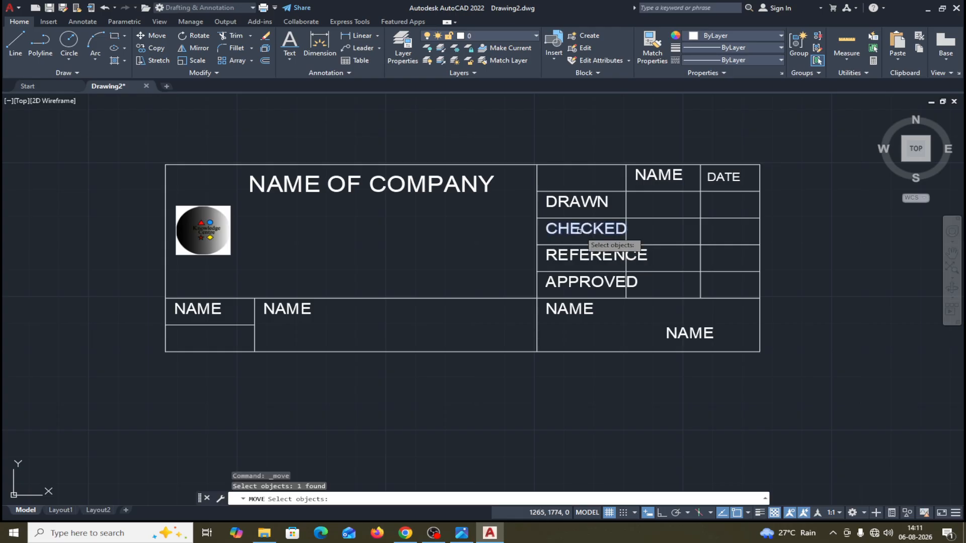
key(Return)
click(587, 229)
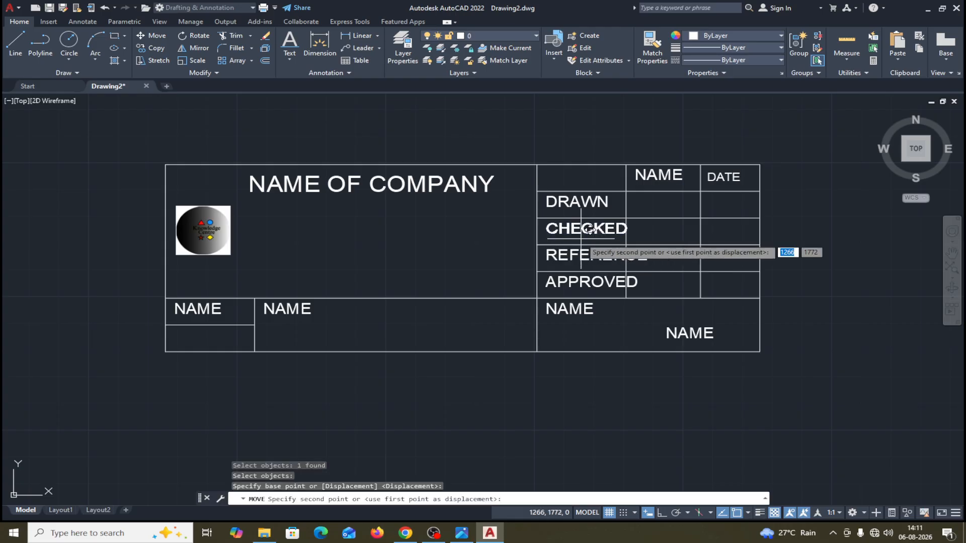
click(575, 241)
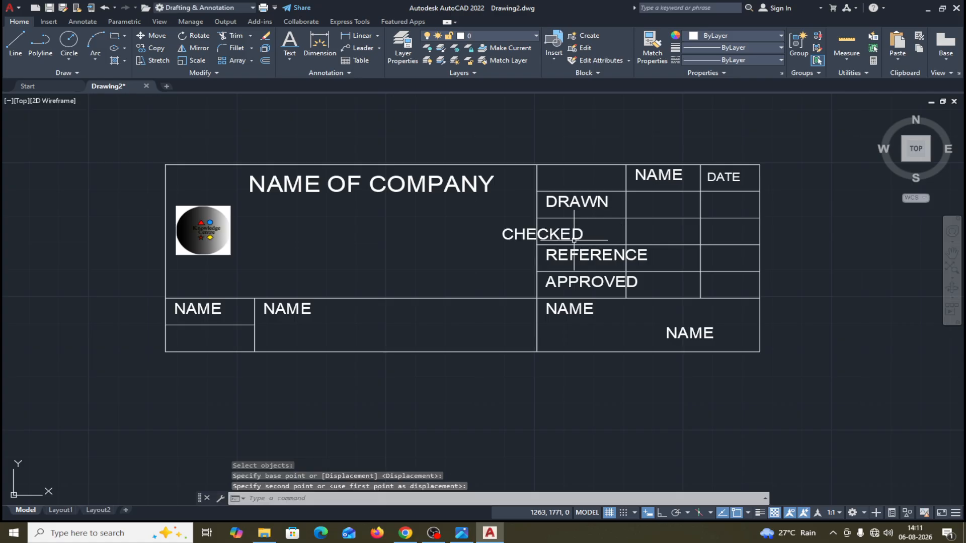
Move the CHECKED label back to the right so it sits between the side borders of its first-column cell.
scroll(549, 240, up, 5)
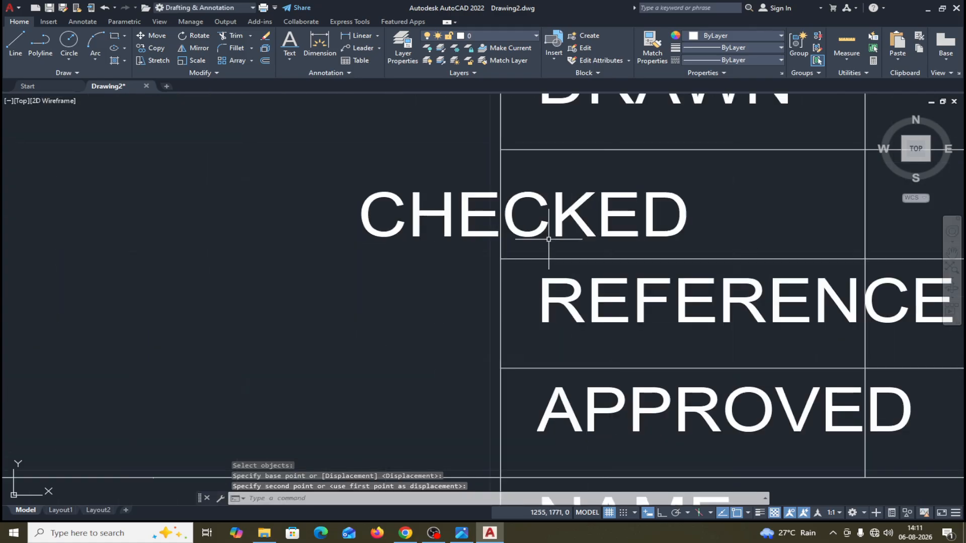
click(157, 35)
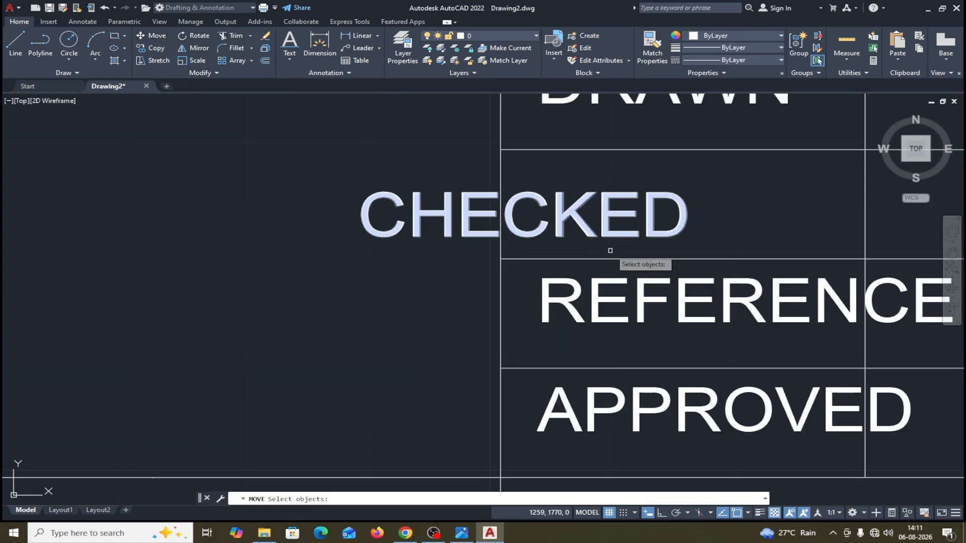
click(588, 231)
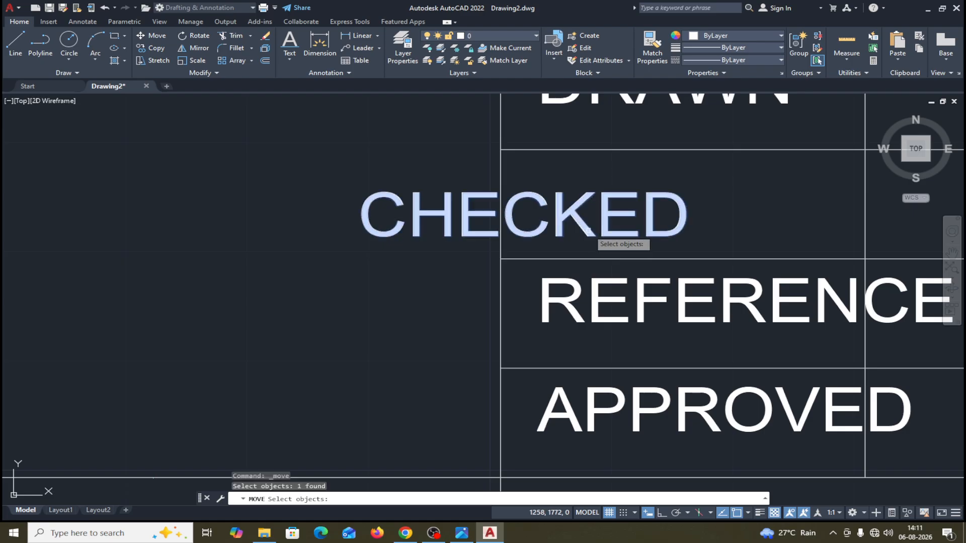
key(Return)
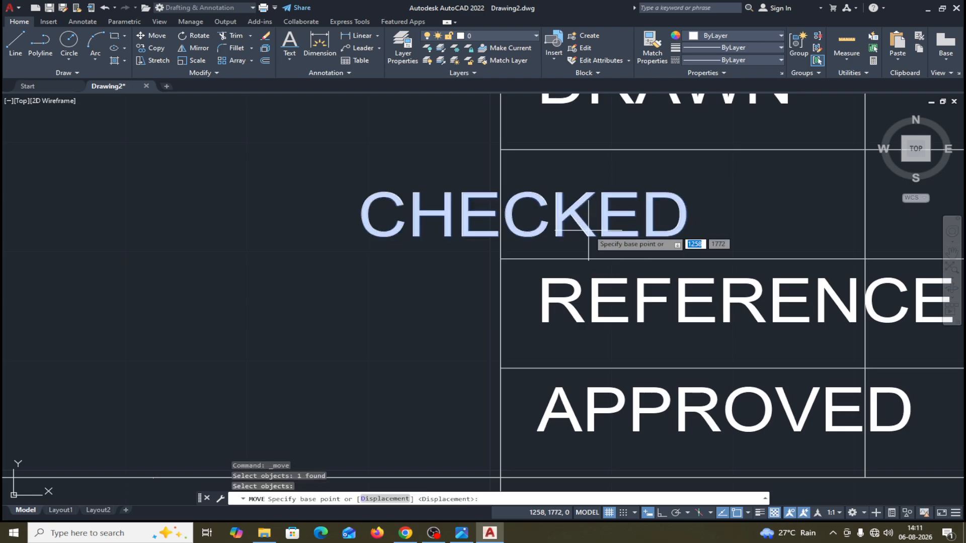
click(501, 150)
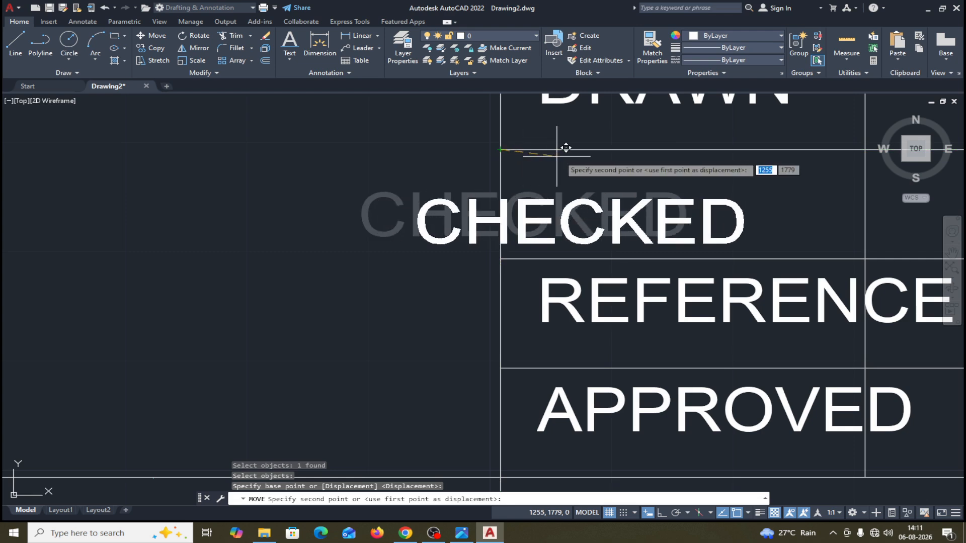
click(652, 128)
scroll(613, 340, down, 4)
scroll(613, 337, up, 4)
scroll(613, 337, down, 4)
scroll(613, 337, up, 2)
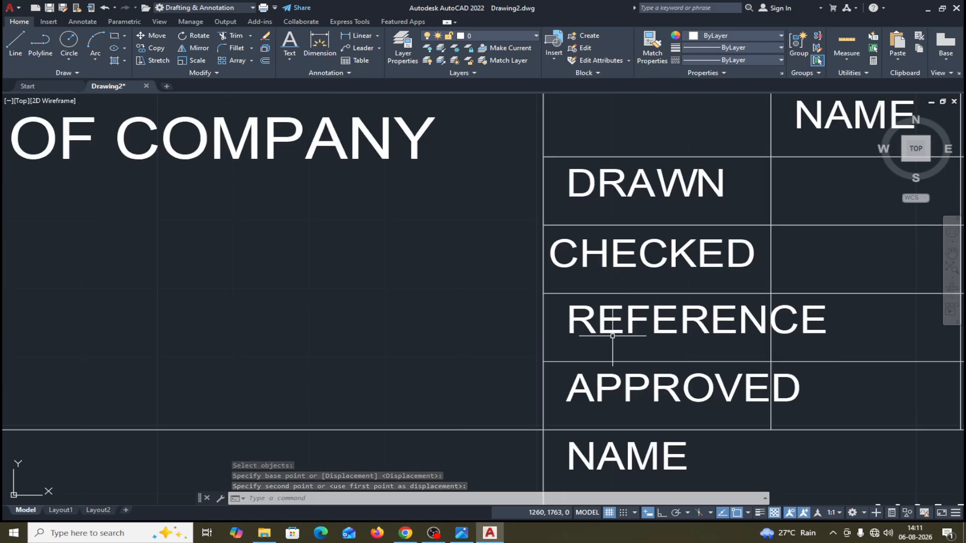
Move the REFERENCE label horizontally about 3 mm to the left, close to its cell's left border.
click(151, 36)
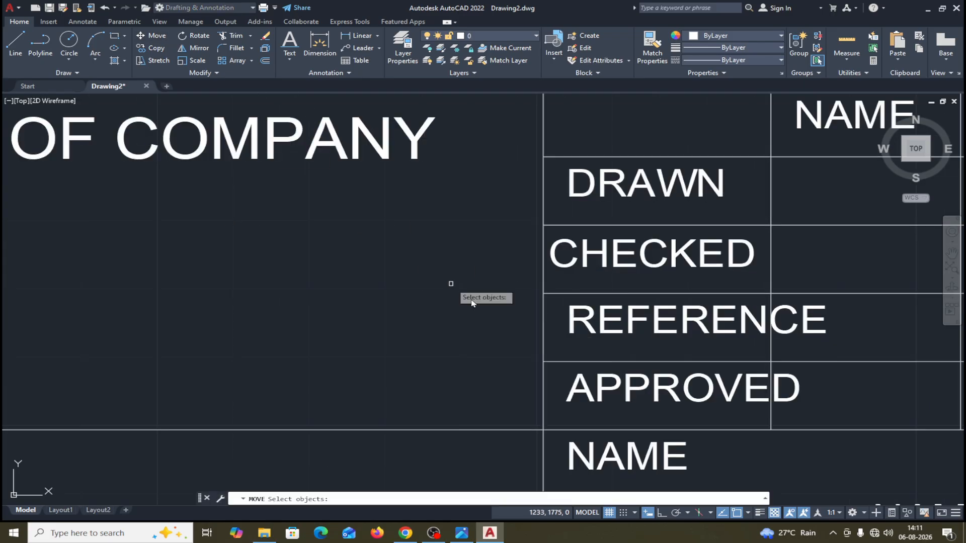
click(631, 331)
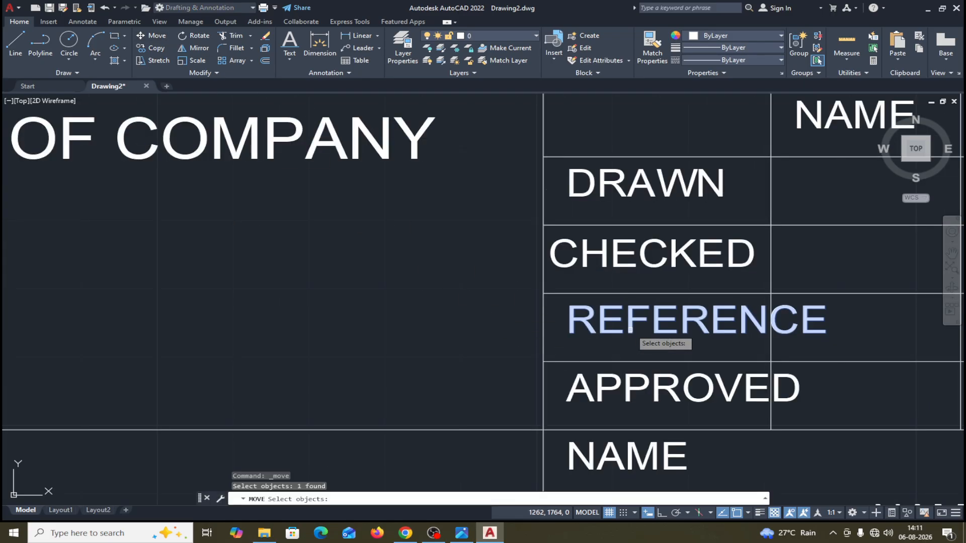
key(Return)
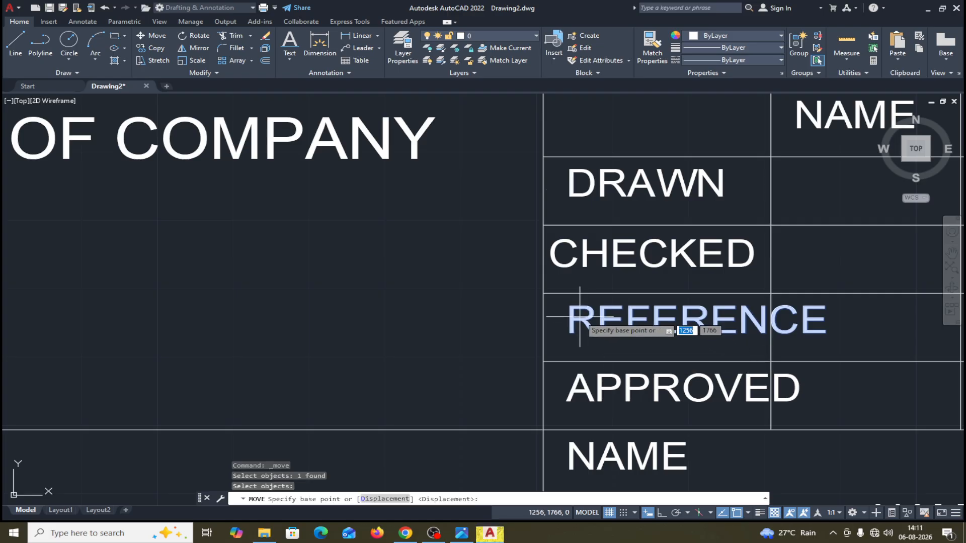
click(544, 295)
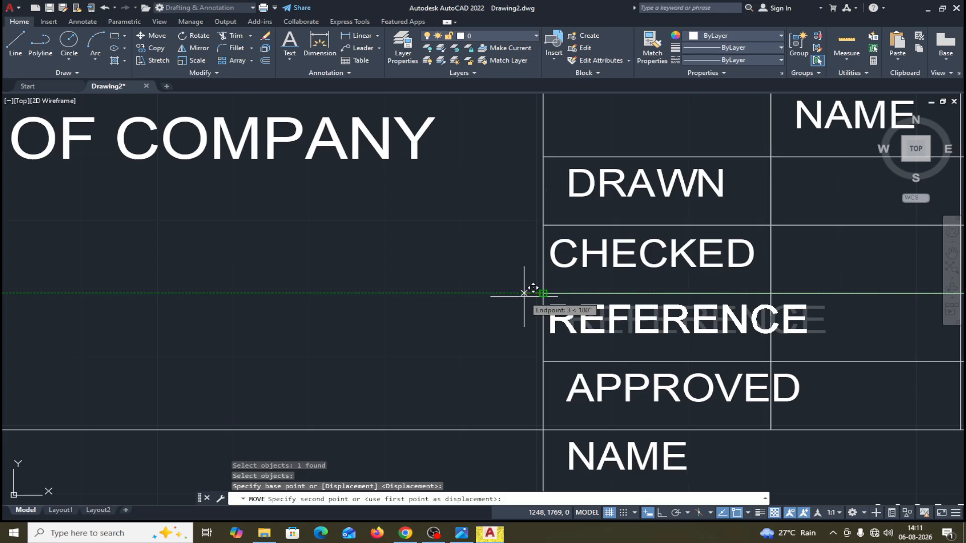
click(525, 294)
Move the APPROVED label slightly left so it starts at its cell's left border.
scroll(731, 378, down, 4)
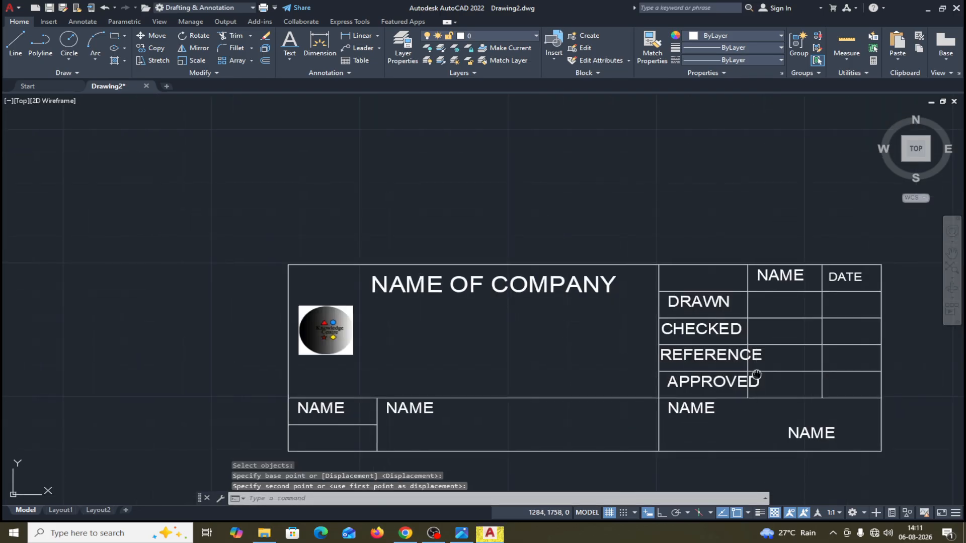
middle_drag(757, 376, 701, 312)
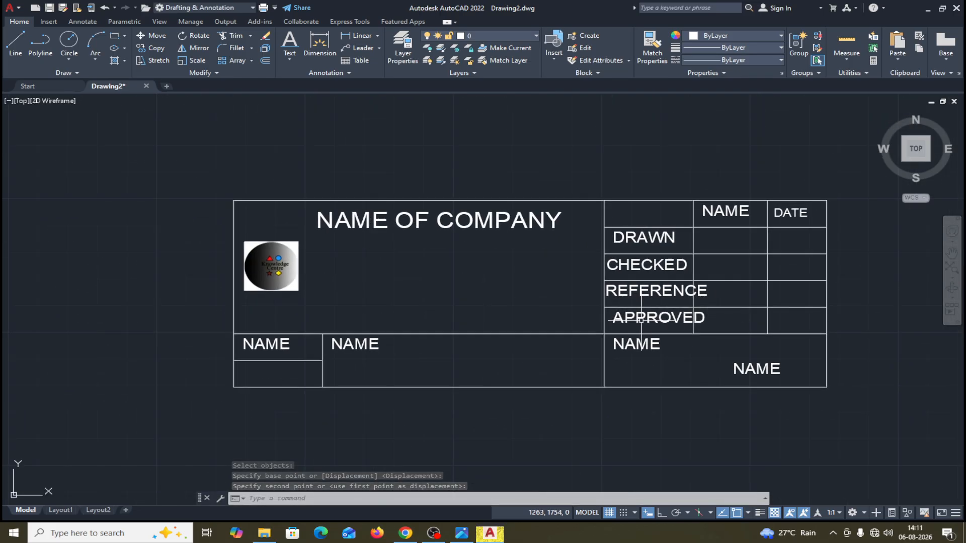
click(151, 36)
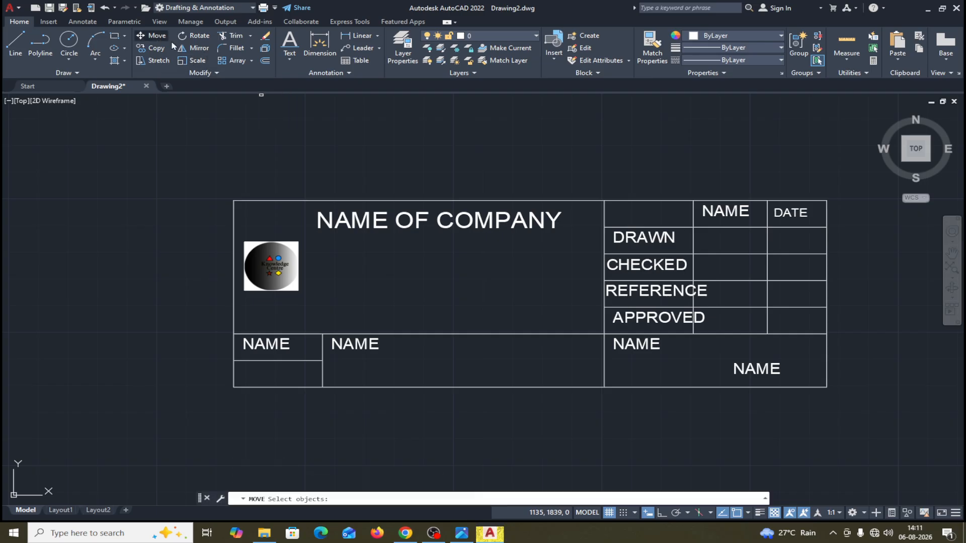
click(618, 319)
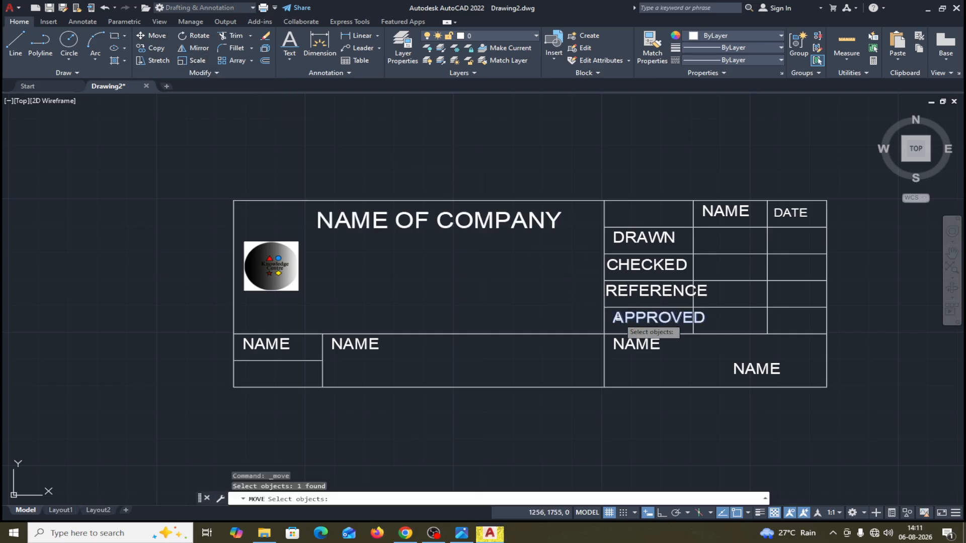
key(Return)
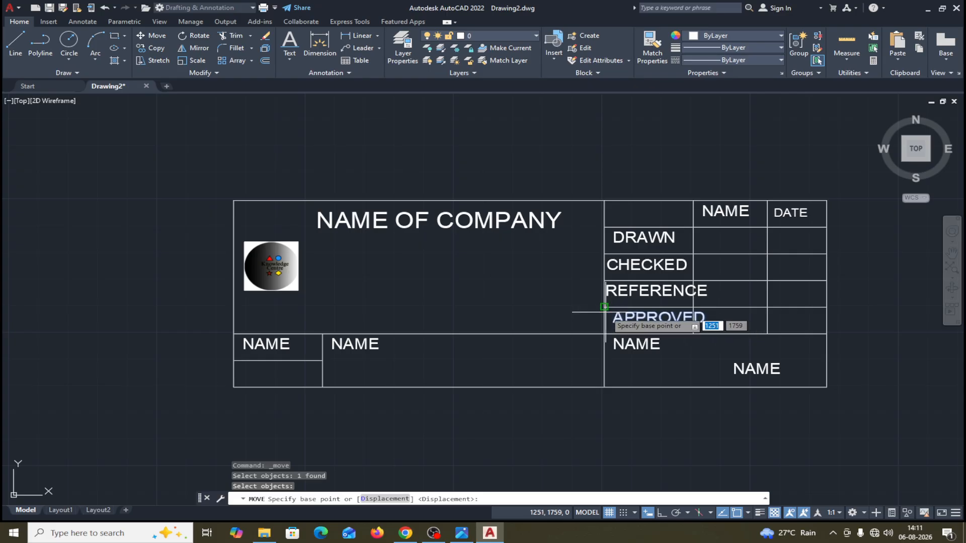
click(609, 311)
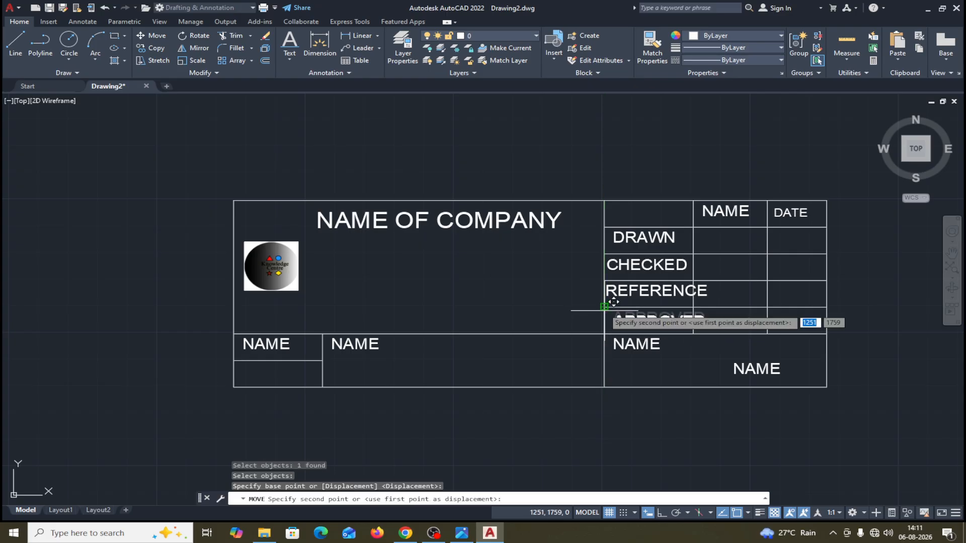
click(597, 307)
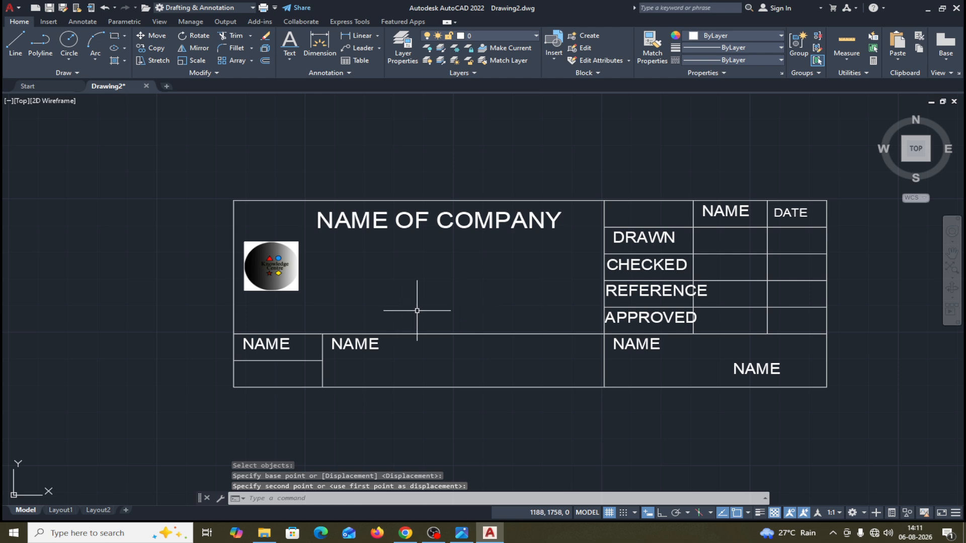
Change the NAME copies in the first two bottom-row compartments to SCALE and TITLE.
scroll(780, 374, down, 2)
middle_drag(745, 362, 646, 313)
scroll(443, 323, down, 3)
scroll(442, 312, up, 5)
middle_drag(749, 292, 708, 301)
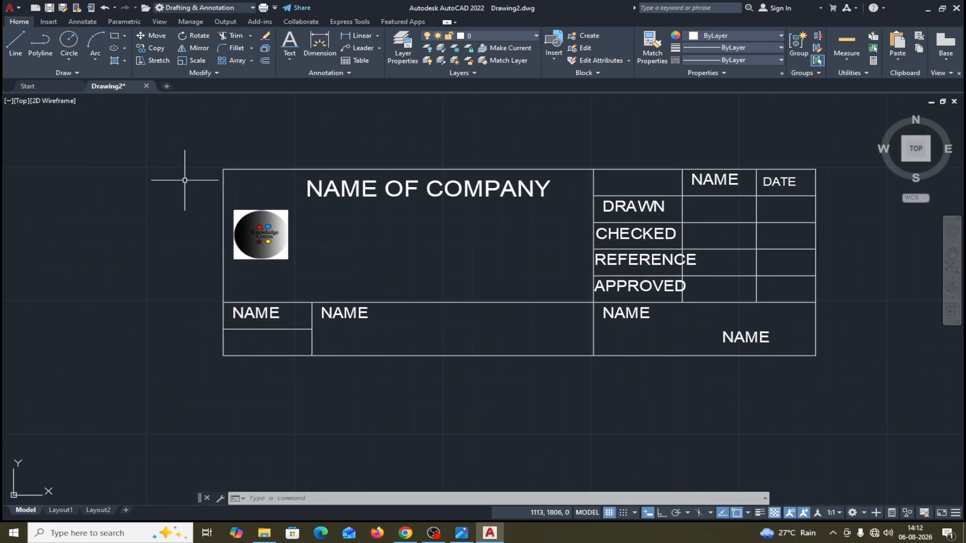
double_click(255, 315)
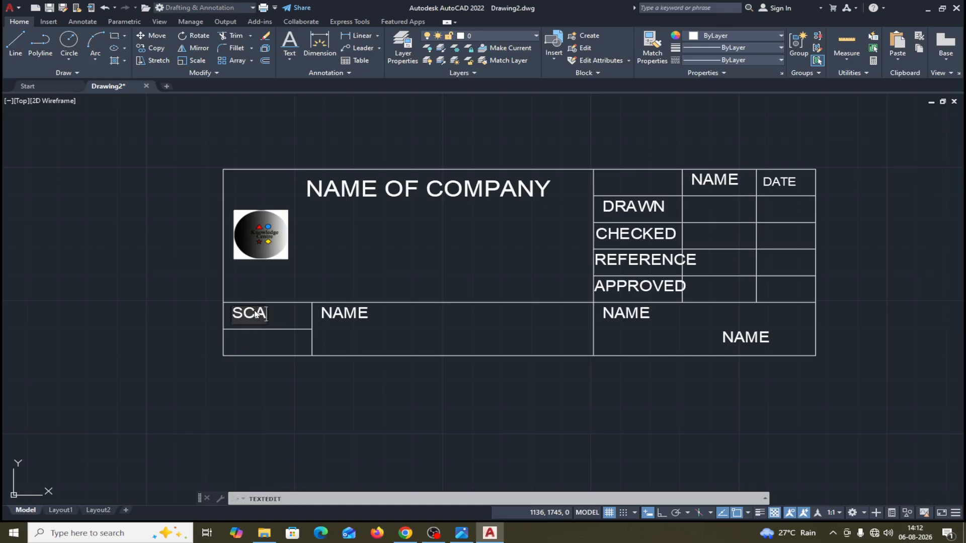
click(341, 367)
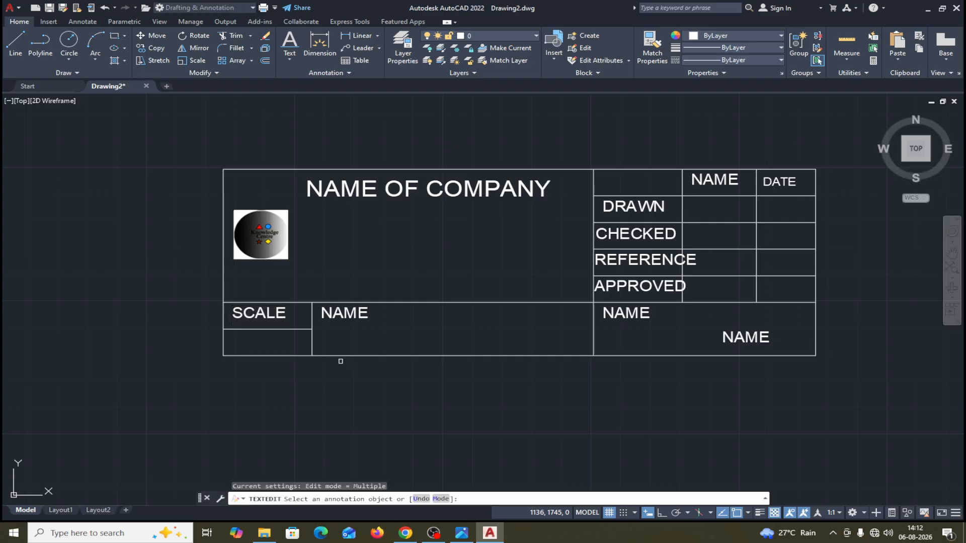
click(344, 317)
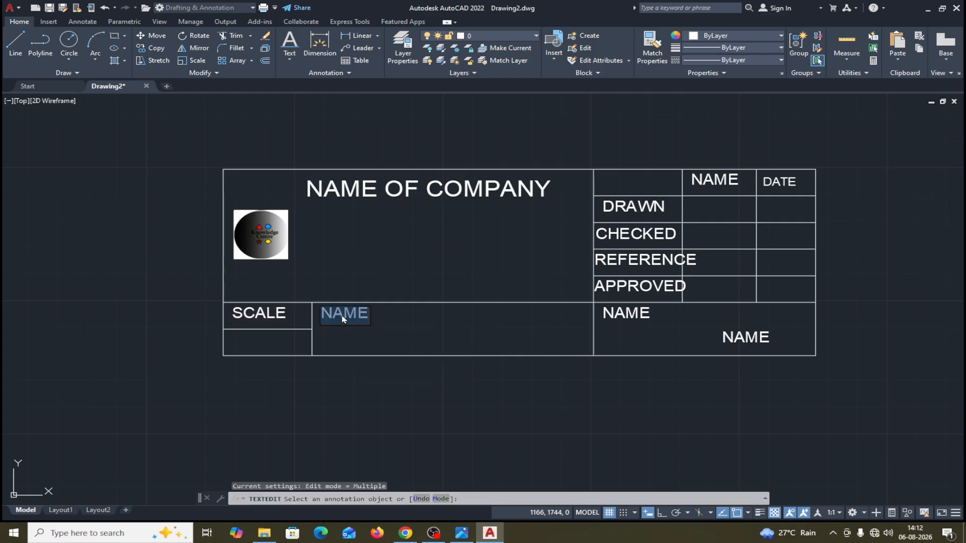
text(TITLE)
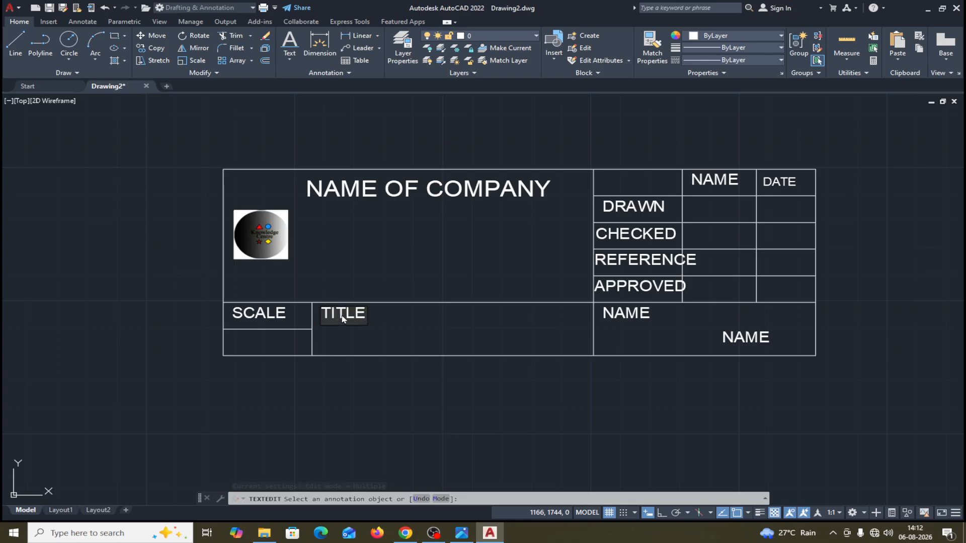
click(521, 331)
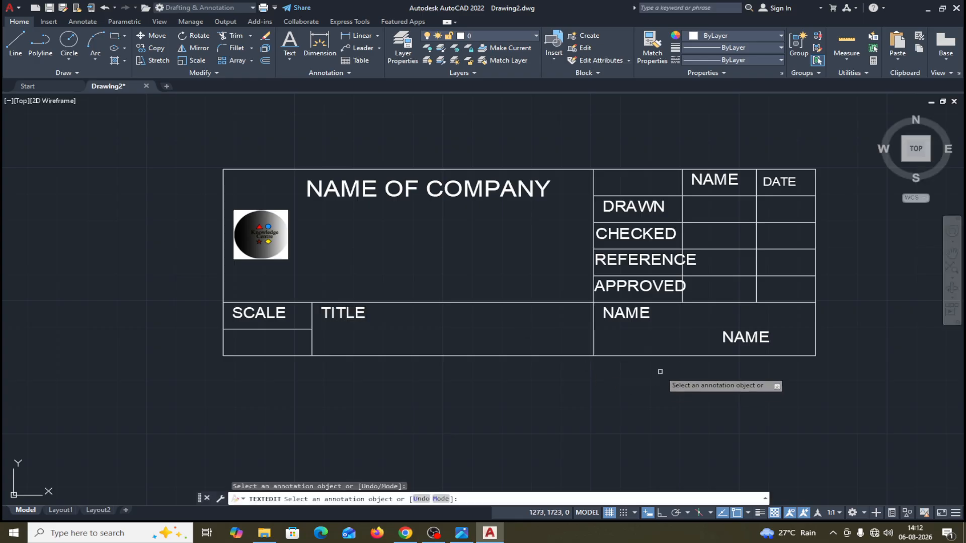
Change the two NAME copies in the bottom-right compartment to DRAWING NO and SHEET 1OF 1.
click(633, 315)
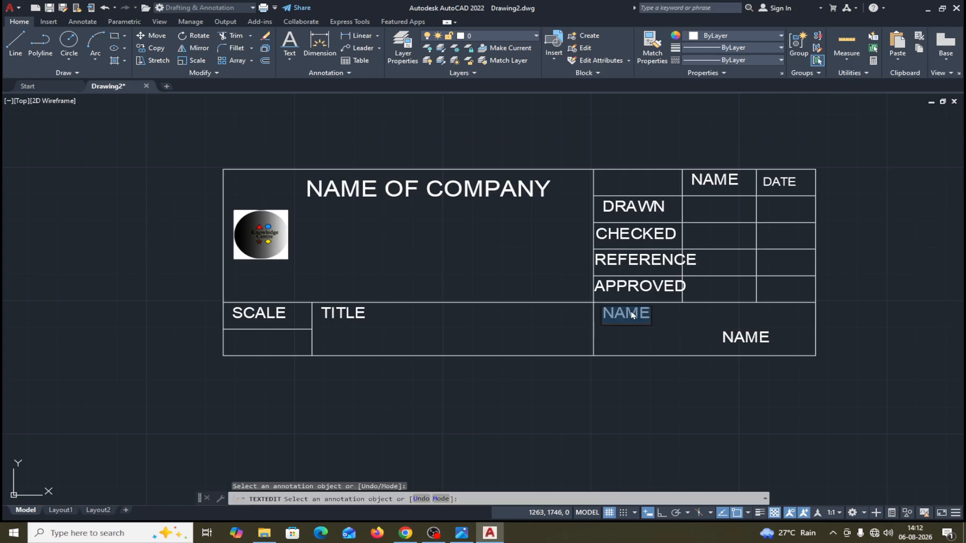
text(DRAWING NO)
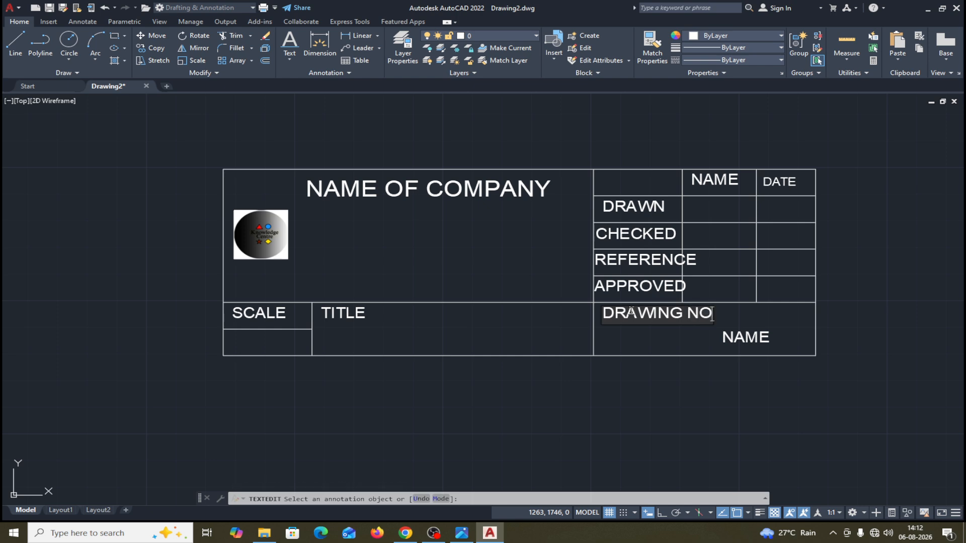
click(711, 424)
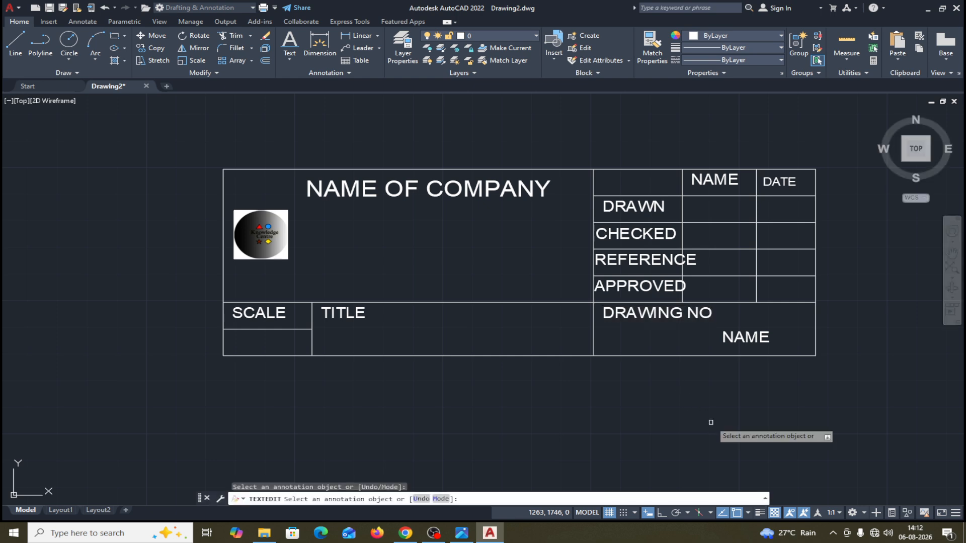
click(753, 340)
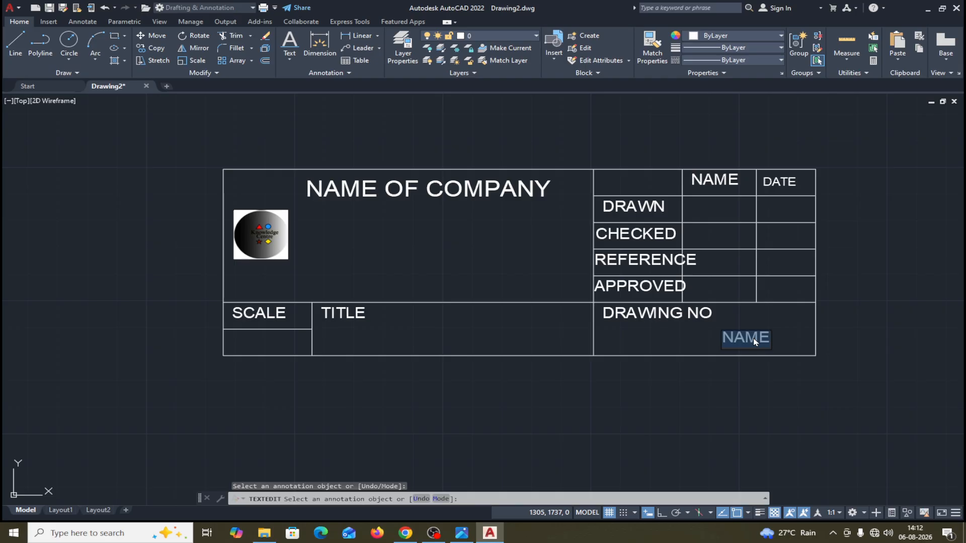
text(SHEET 1OF 1)
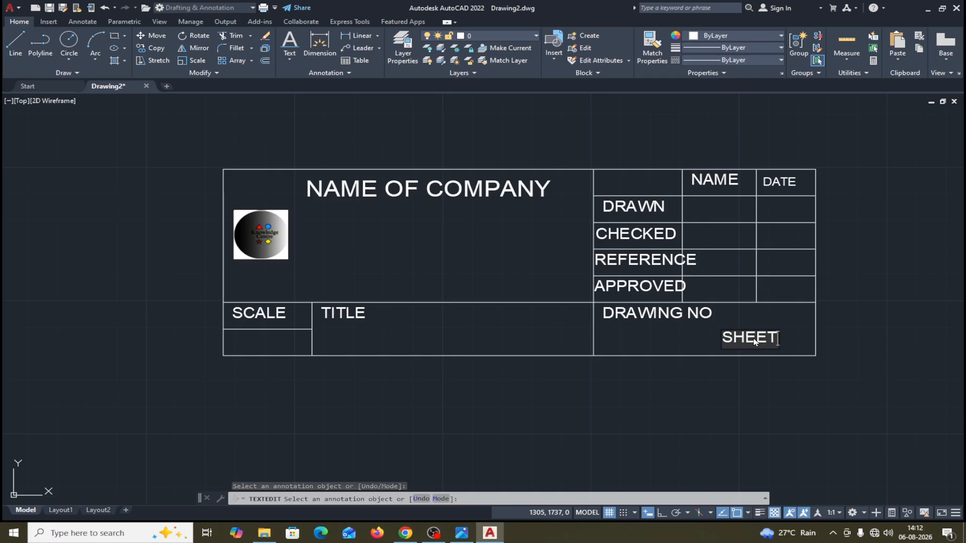
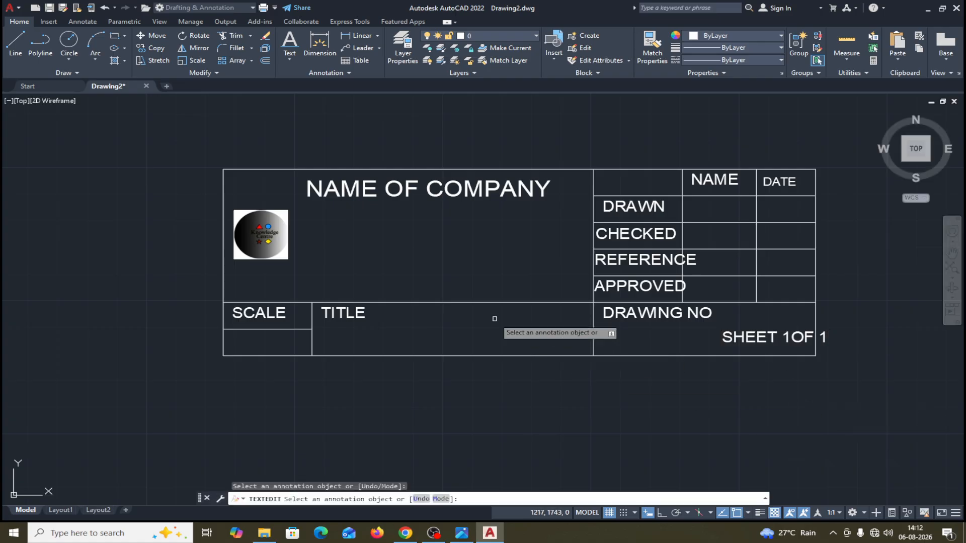
key(Escape)
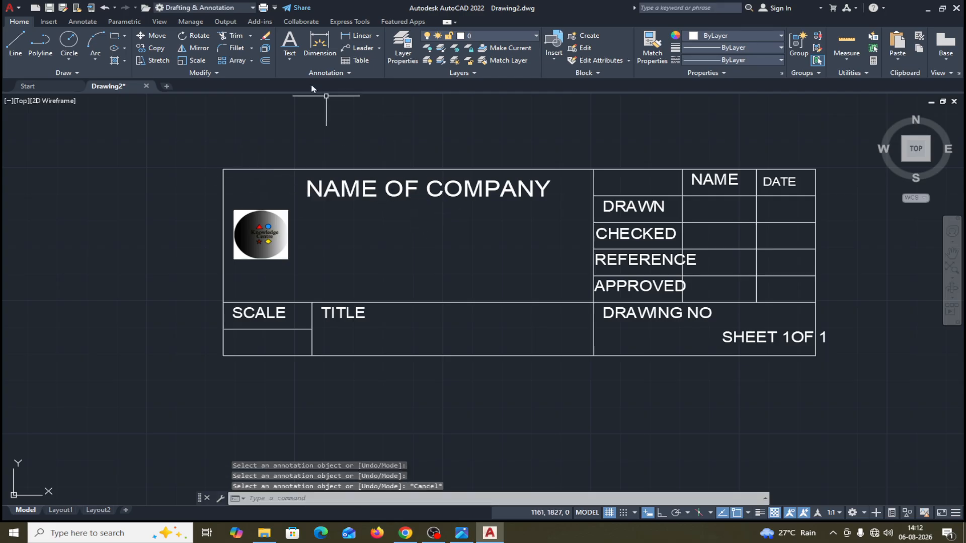
Move the SHEET 1OF 1 label about 8 mm to the left so it lies inside the title block's right border.
click(154, 36)
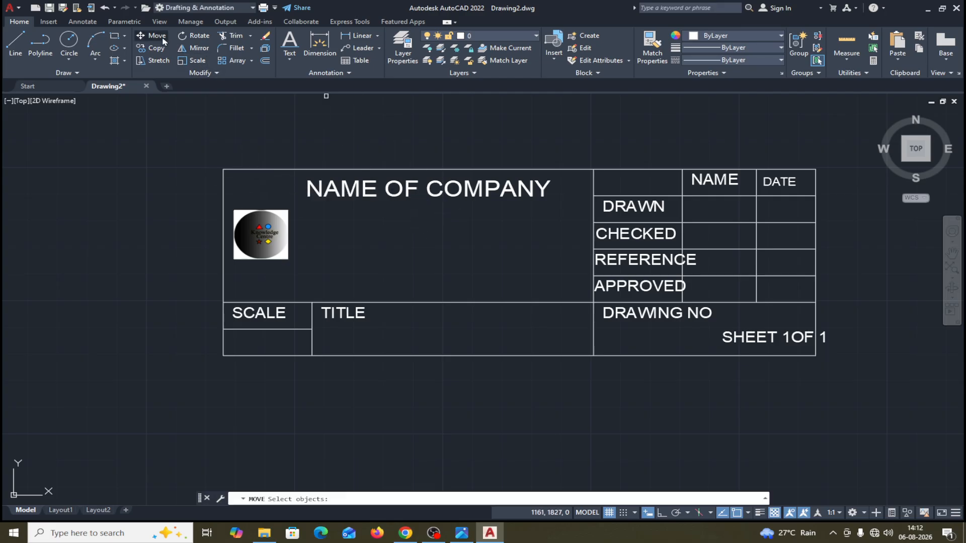
click(738, 336)
key(Return)
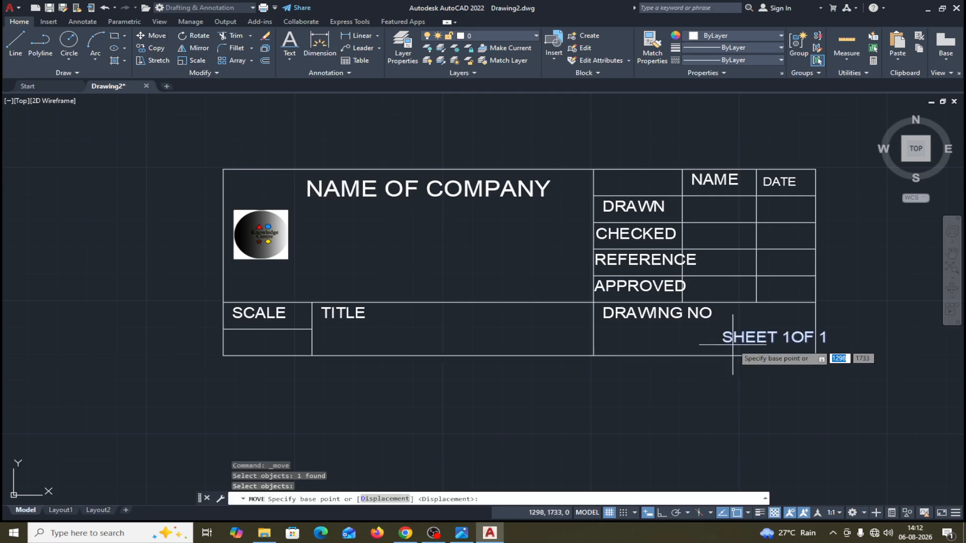
click(723, 371)
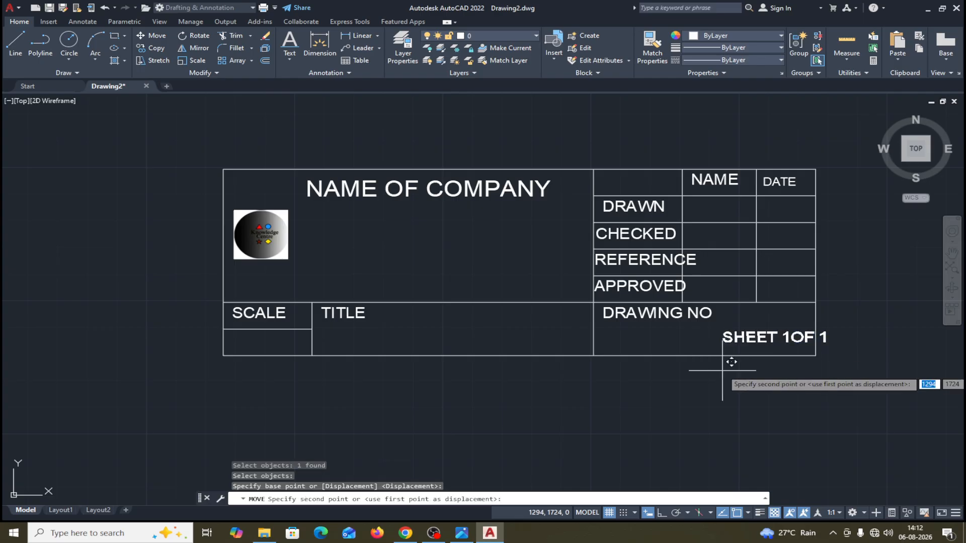
click(698, 373)
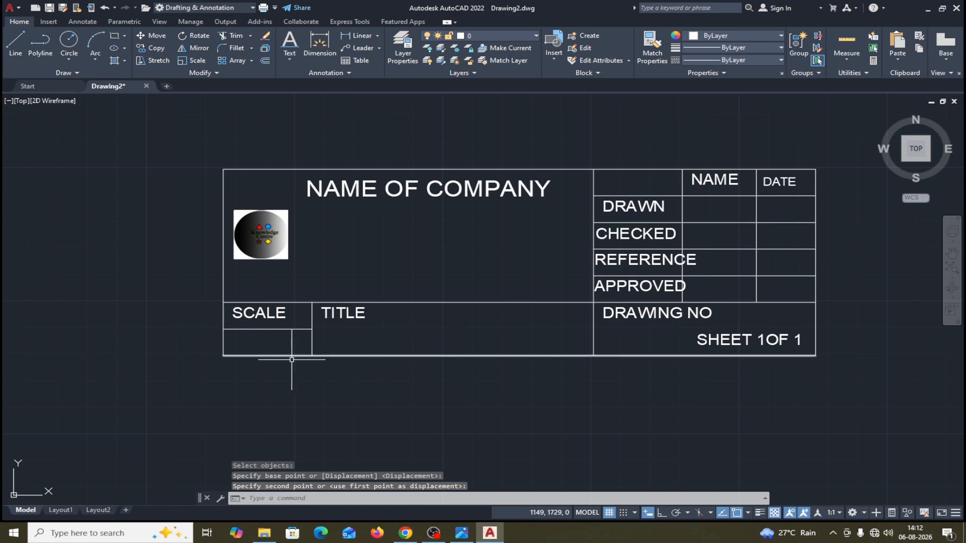
Scale the REFERENCE label down to slightly over half its size from its cell's upper-left corner so it fits the cell width.
middle_drag(406, 384, 396, 374)
middle_drag(631, 364, 554, 363)
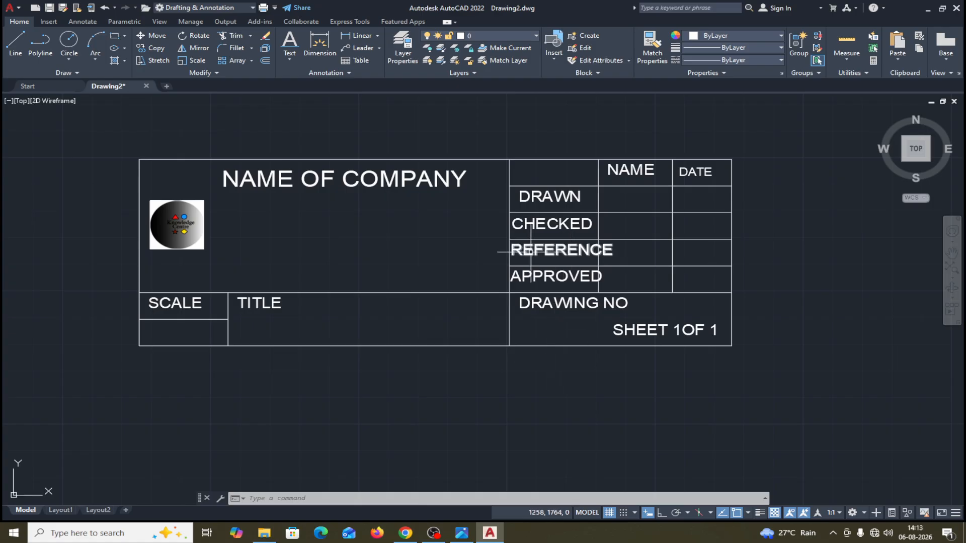
scroll(582, 256, up, 2)
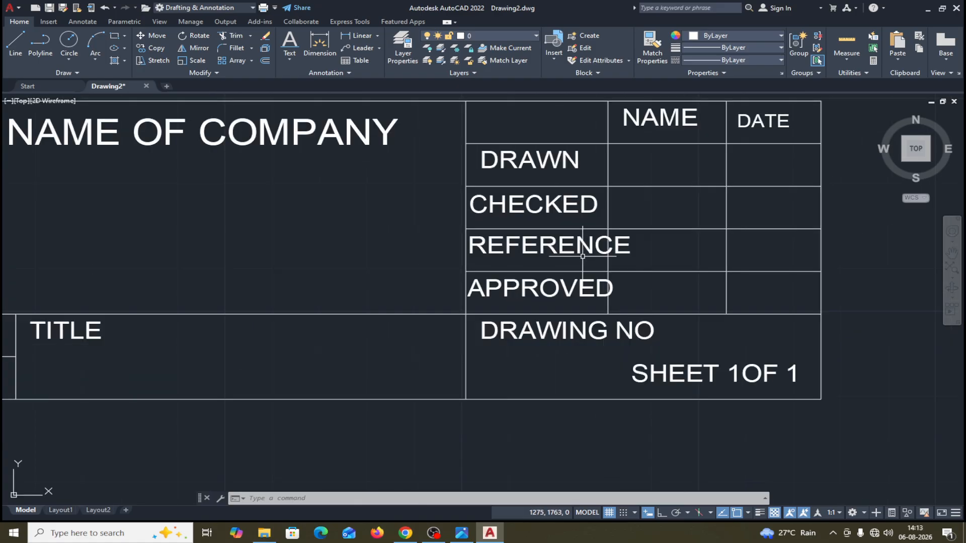
scroll(582, 257, up, 2)
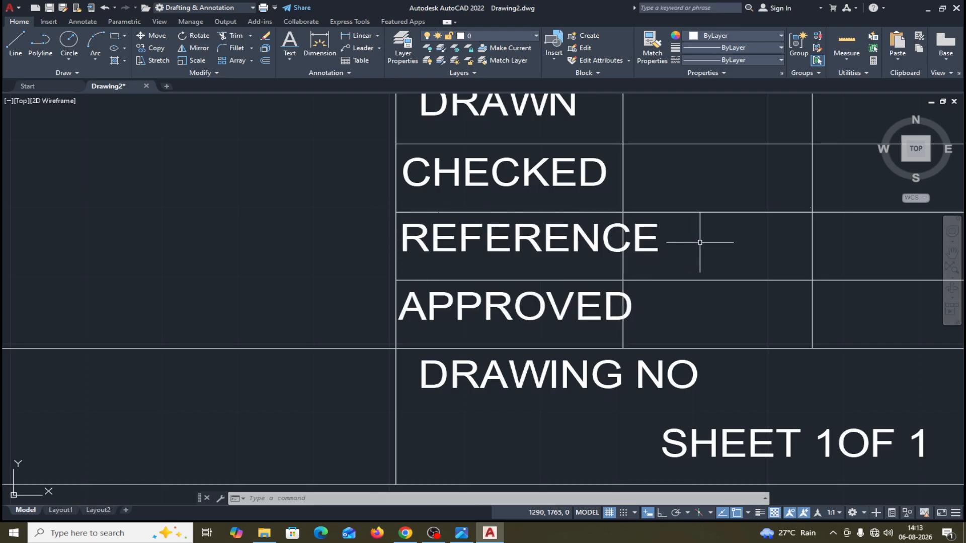
click(196, 61)
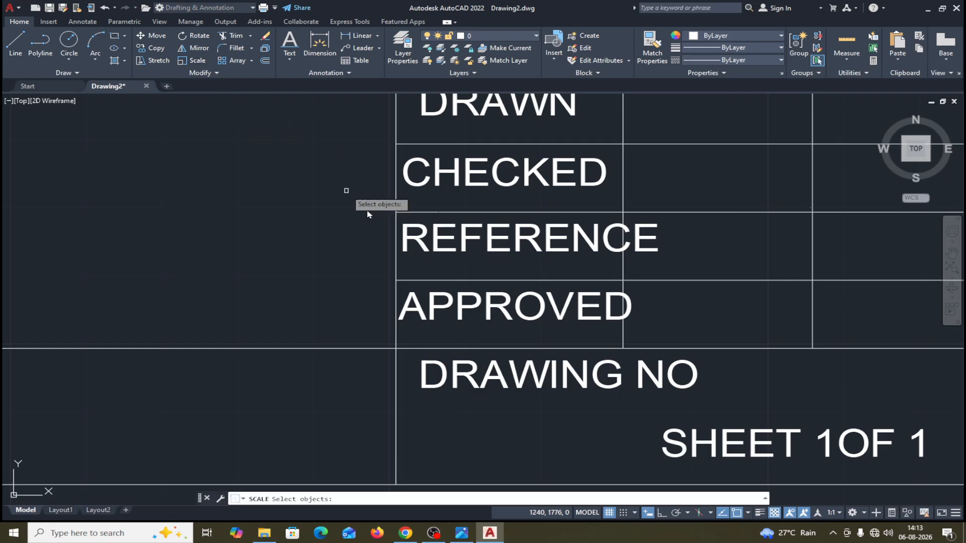
click(439, 248)
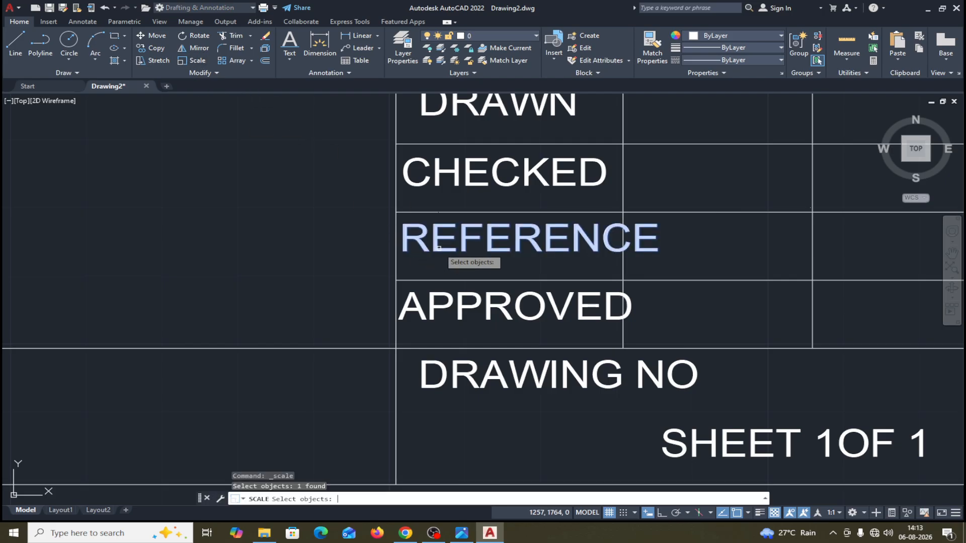
key(Return)
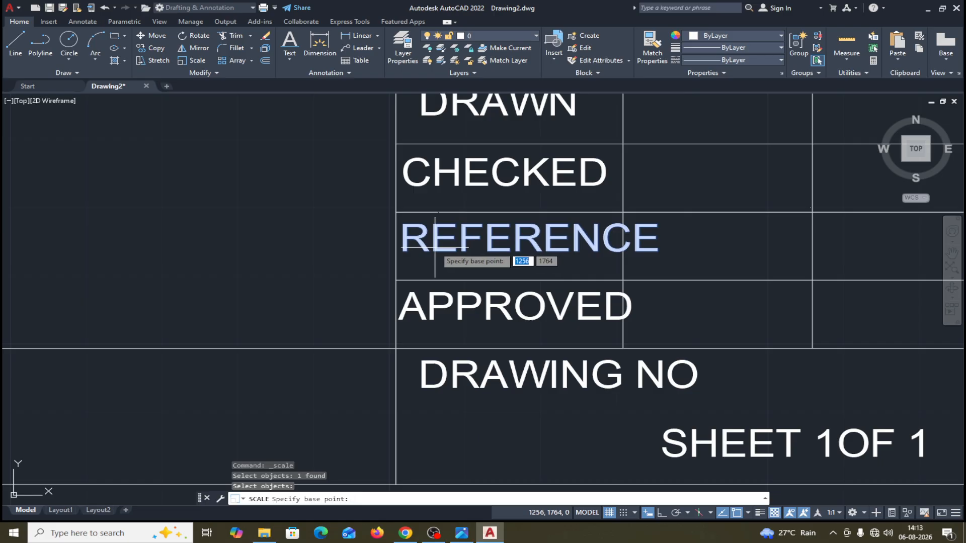
click(396, 211)
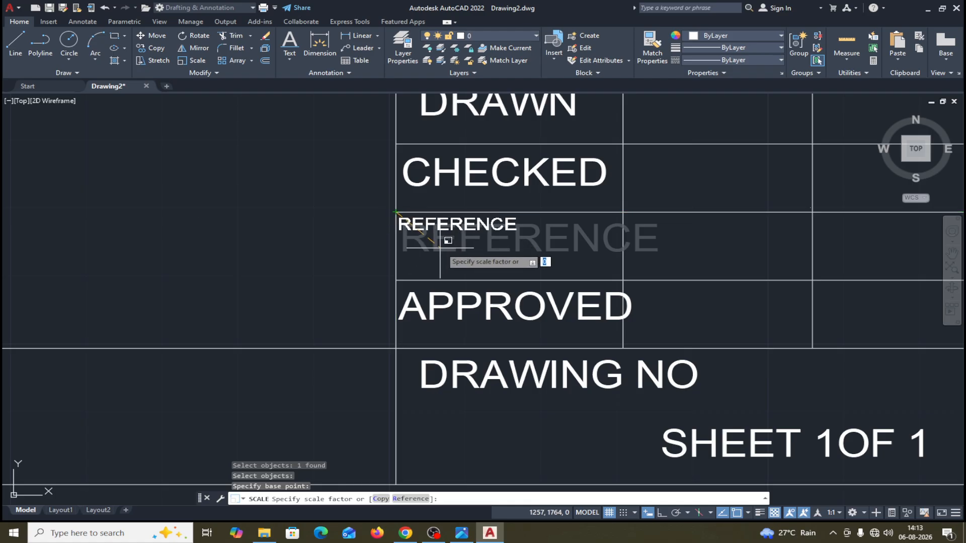
click(479, 275)
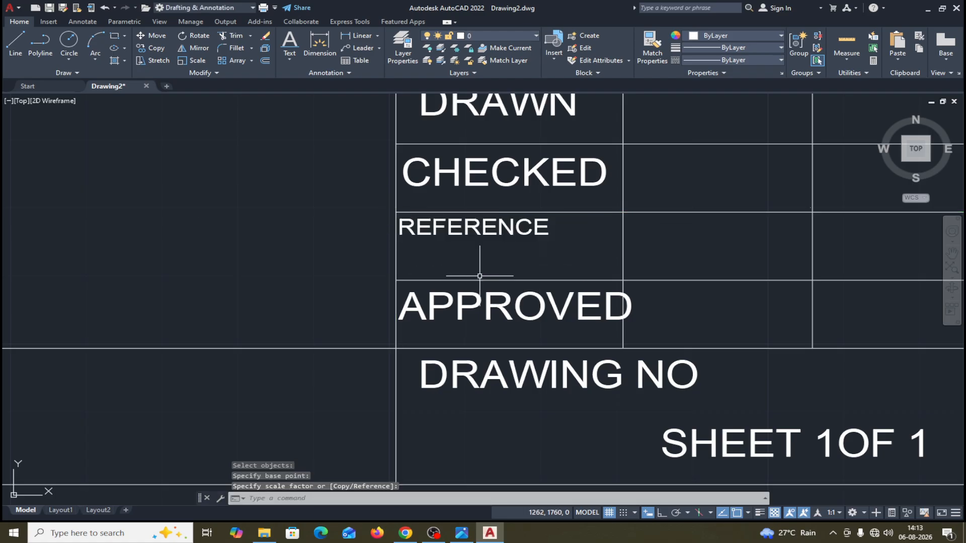
Move the reduced REFERENCE label slightly right and down, to about mid-height of its cell.
click(151, 35)
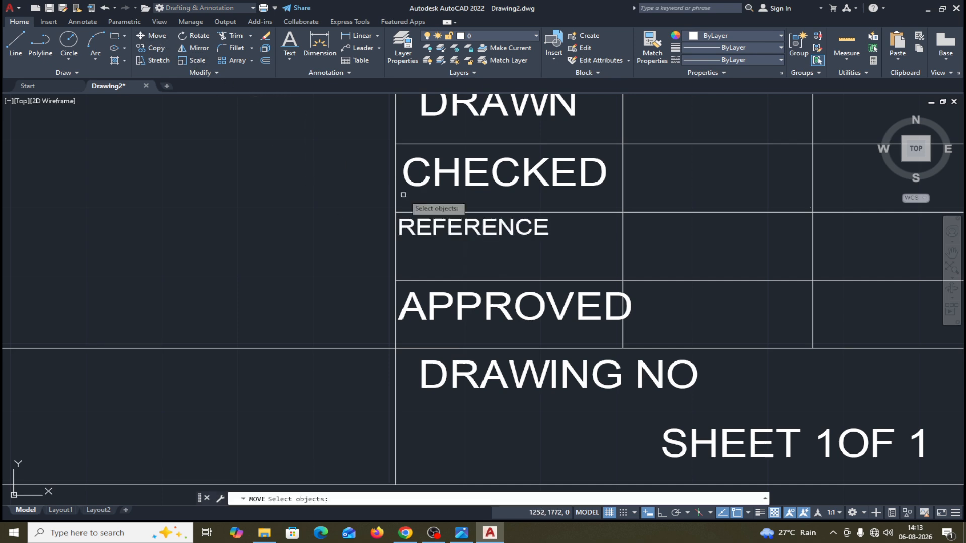
click(463, 232)
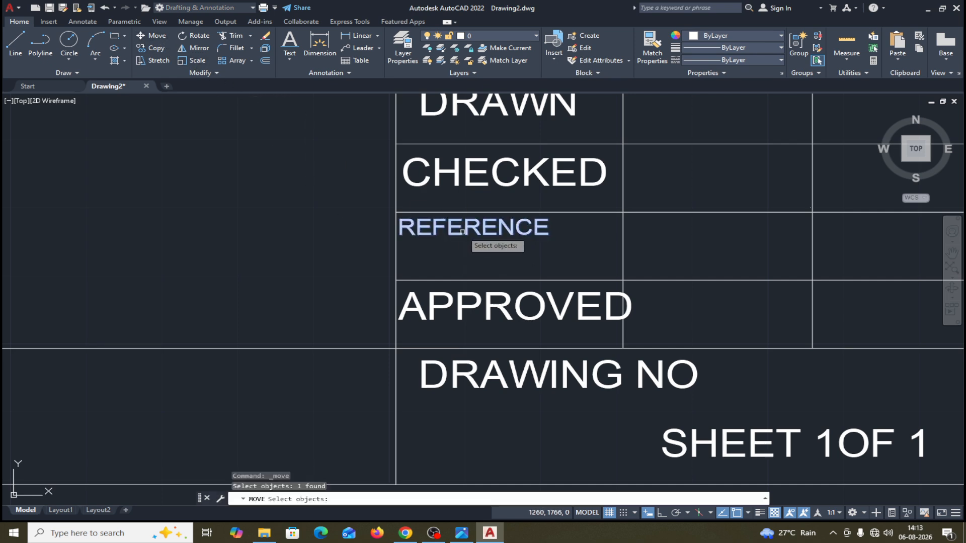
key(Return)
click(482, 238)
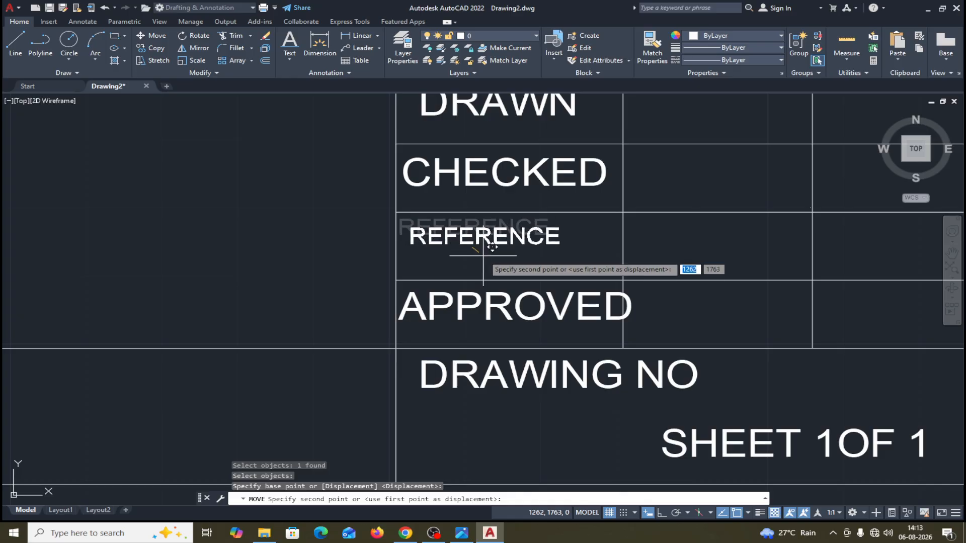
click(494, 254)
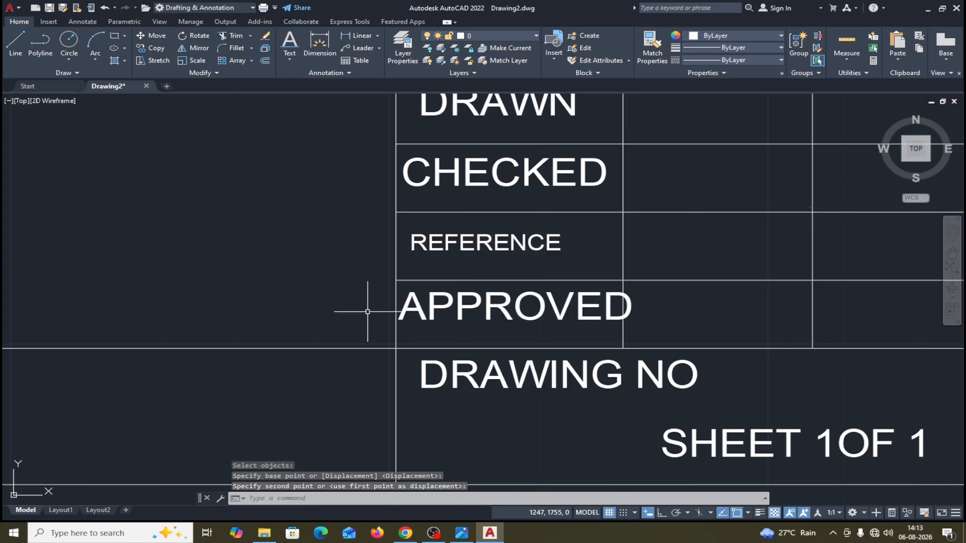
Scale down the APPROVED label so it fits within its first-column cell.
middle_drag(359, 302, 353, 275)
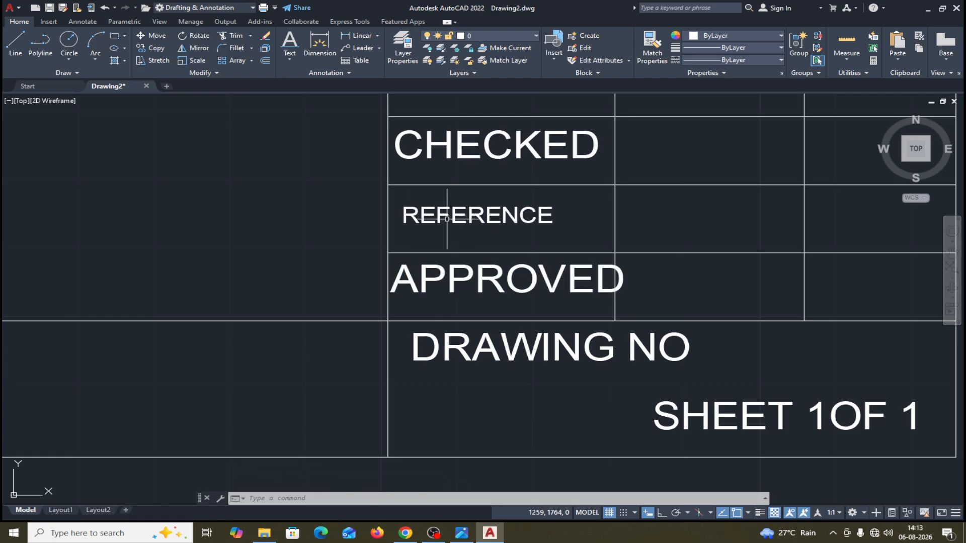
middle_drag(587, 214, 554, 204)
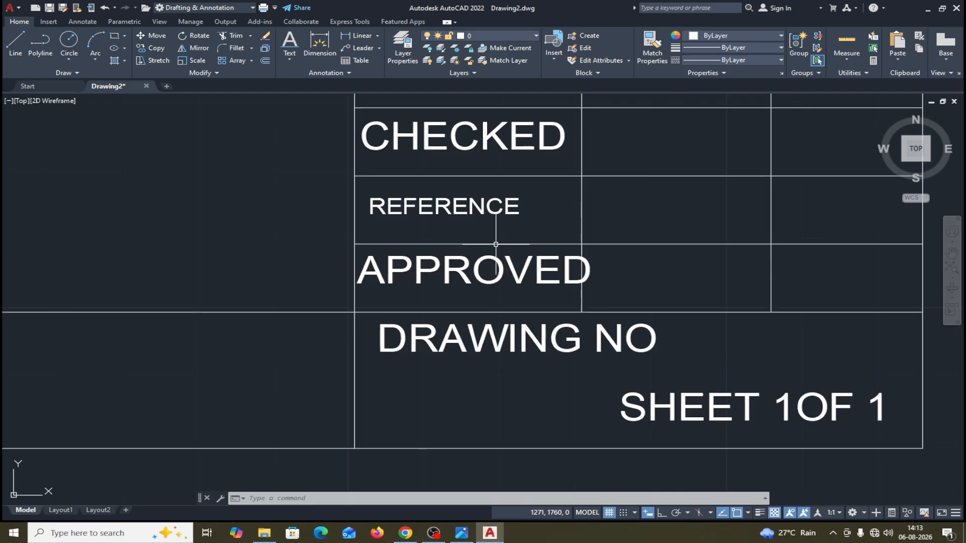
click(194, 61)
click(393, 265)
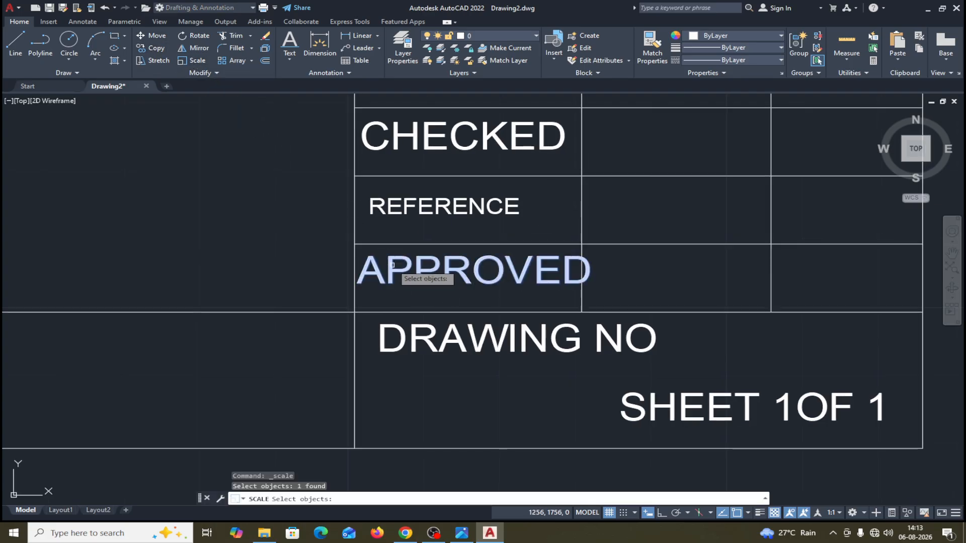
Scale the APPROVED label down slightly about its cell's upper-left corner so it fits inside the cell.
key(Return)
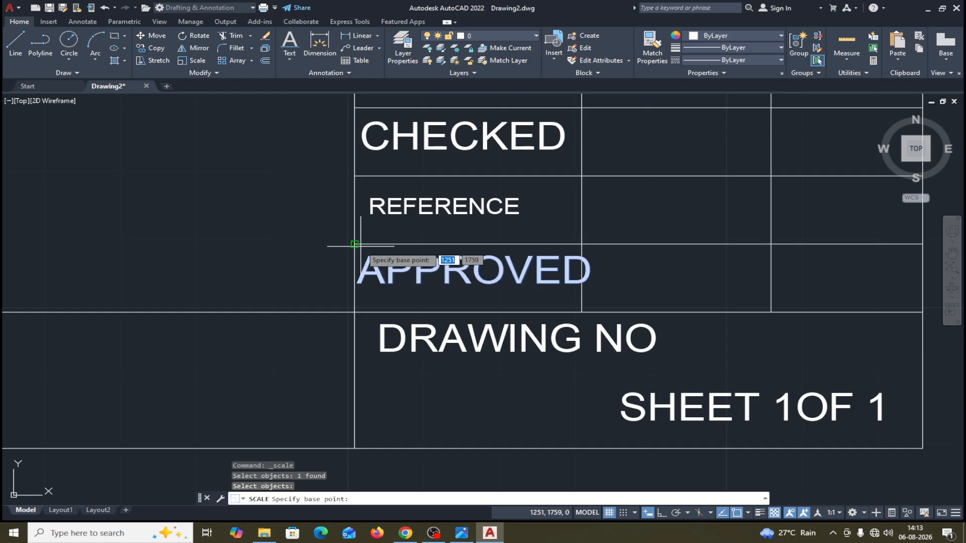
click(355, 244)
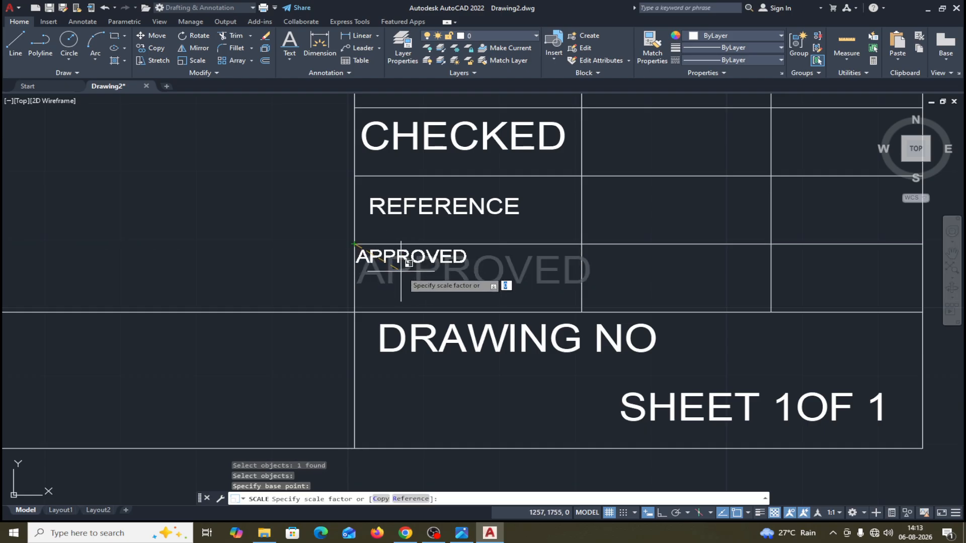
click(446, 292)
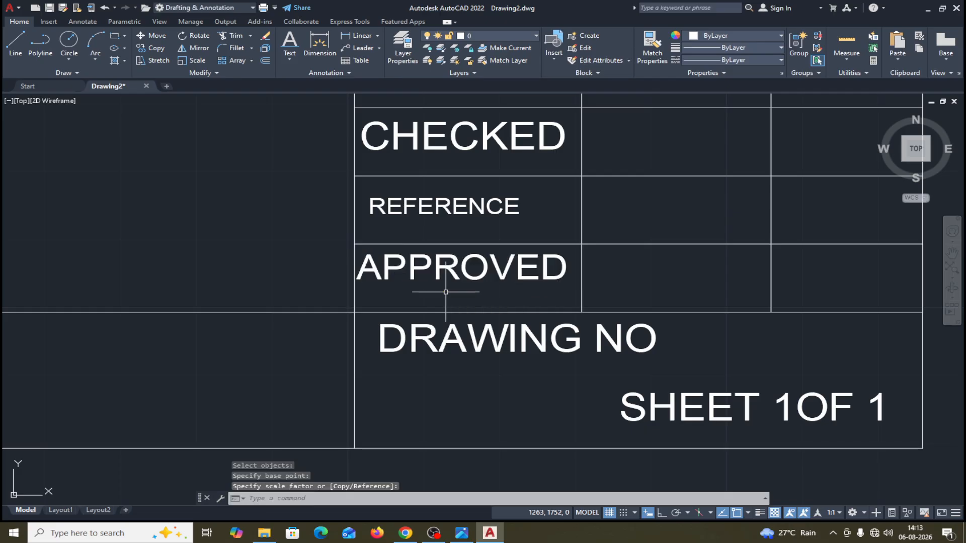
Scale the REFERENCE label up slightly about its cell's upper-left corner, keeping it within the cell.
click(203, 62)
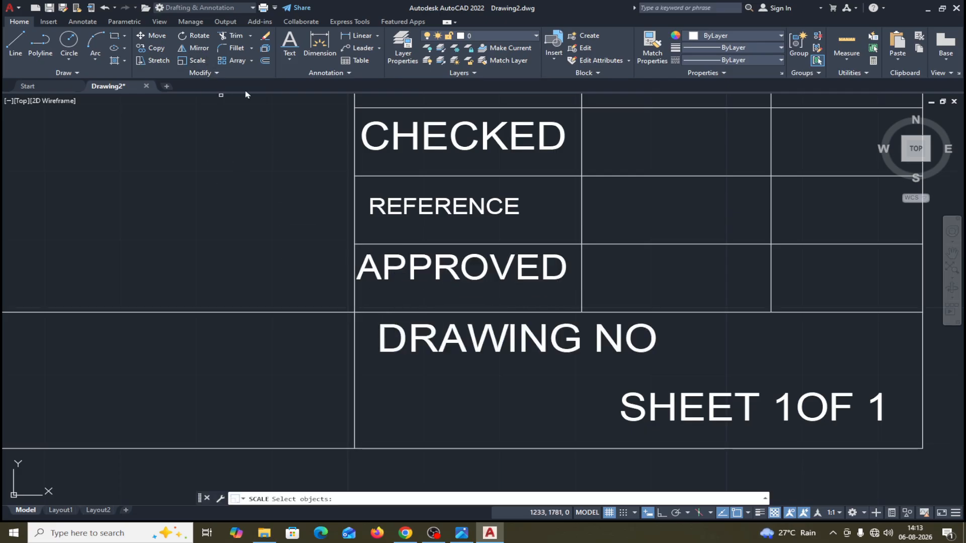
click(392, 210)
key(Return)
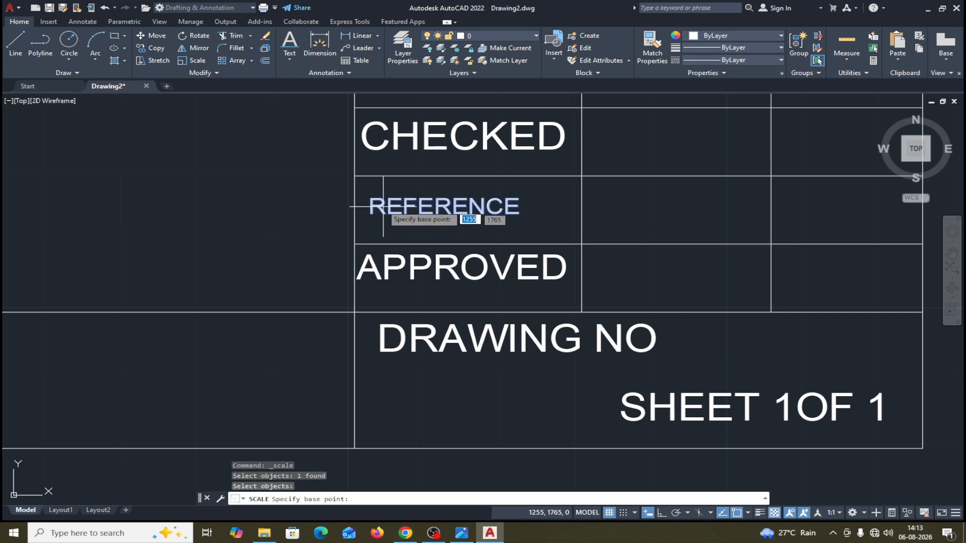
click(355, 176)
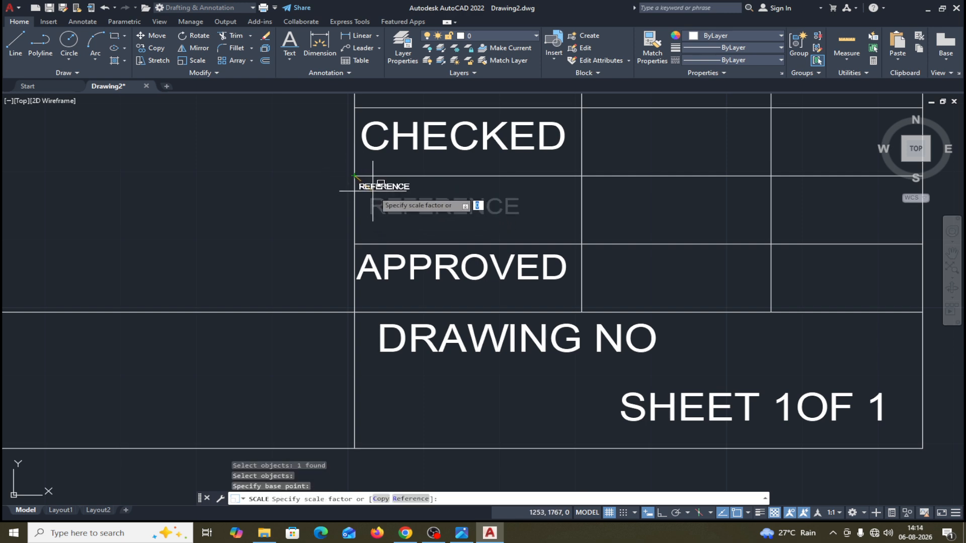
click(426, 222)
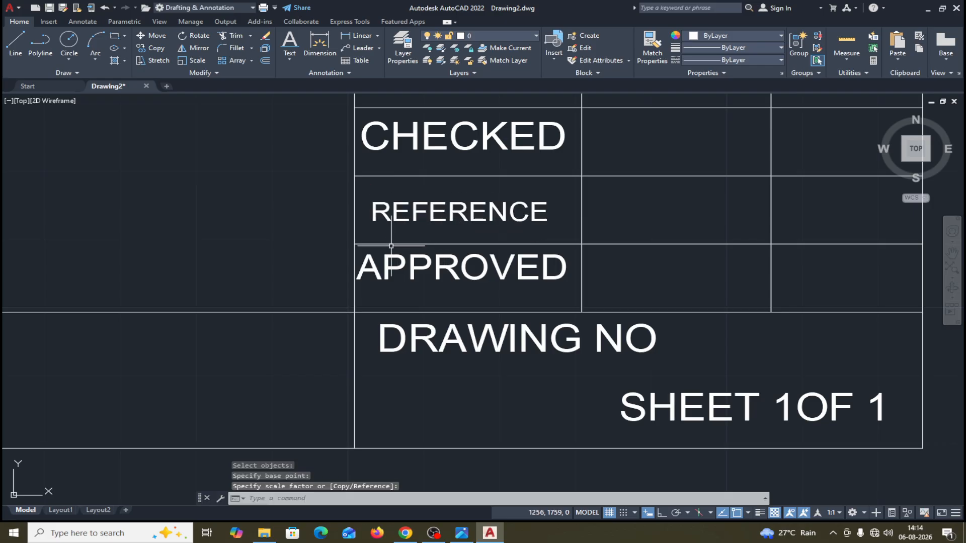
Review the whole title block and compare it with the reference image Screenshot (623).png.
middle_drag(518, 236, 515, 194)
scroll(515, 194, down, 1)
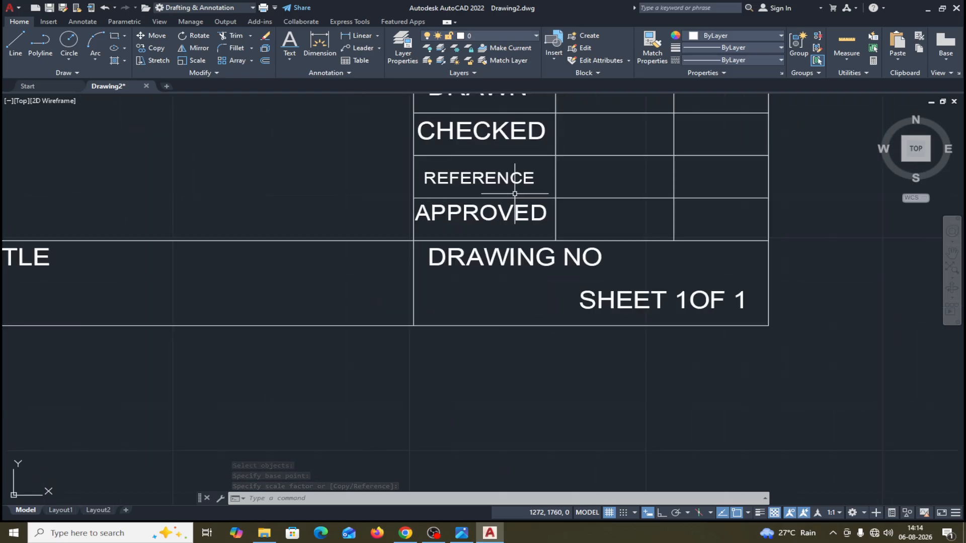
scroll(514, 193, up, 2)
scroll(514, 194, down, 6)
scroll(514, 194, up, 2)
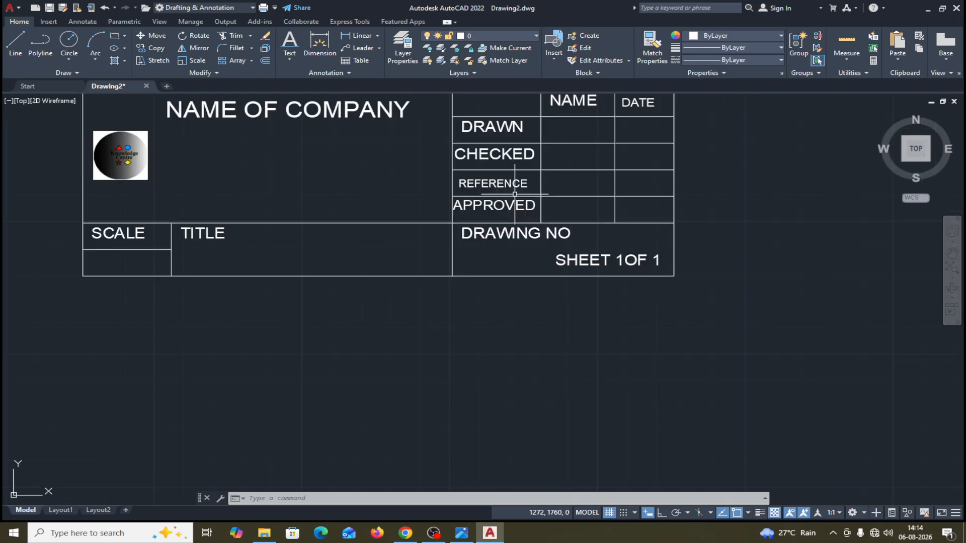
middle_drag(649, 315, 706, 385)
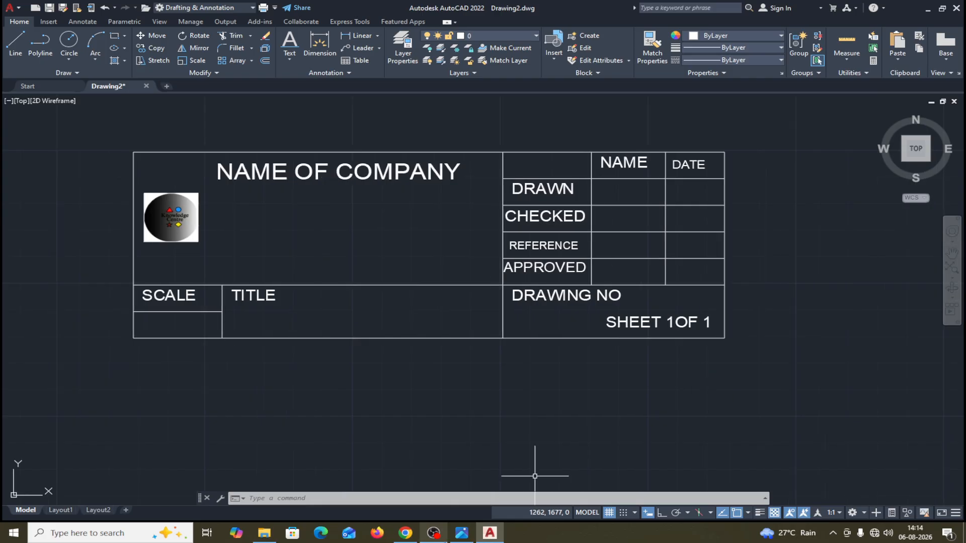
click(461, 533)
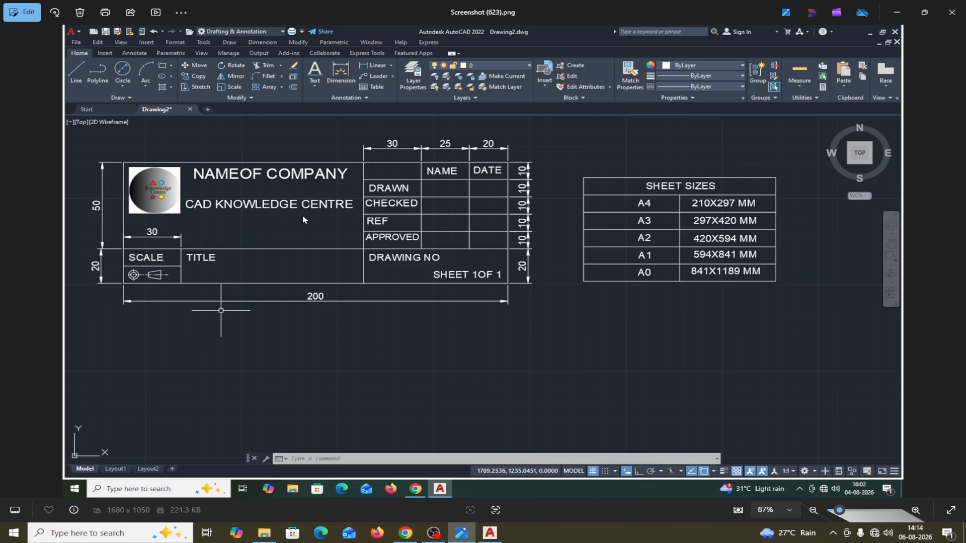
click(898, 11)
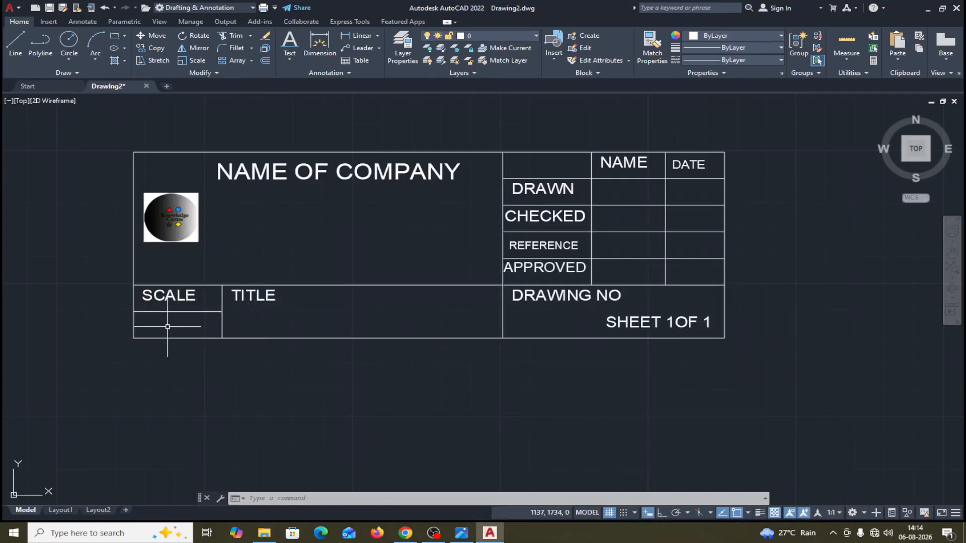
Draw a horizontal centerline with Ortho on across most of the empty cell below SCALE.
scroll(190, 322, up, 4)
middle_drag(254, 425, 365, 429)
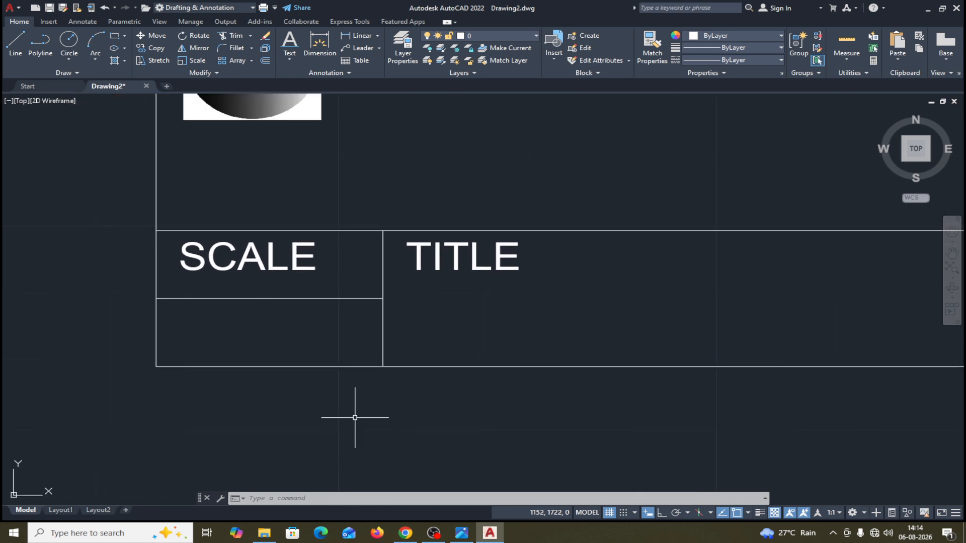
click(16, 45)
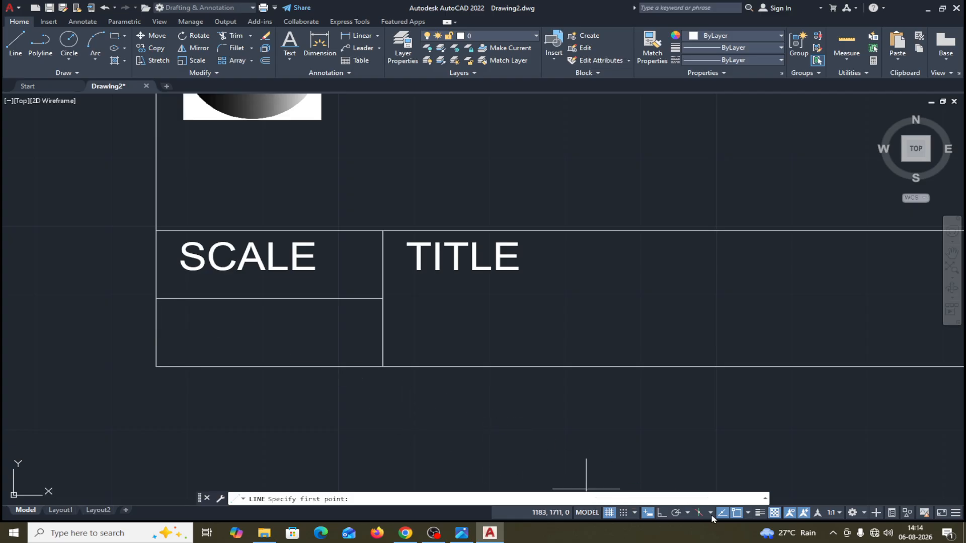
click(748, 513)
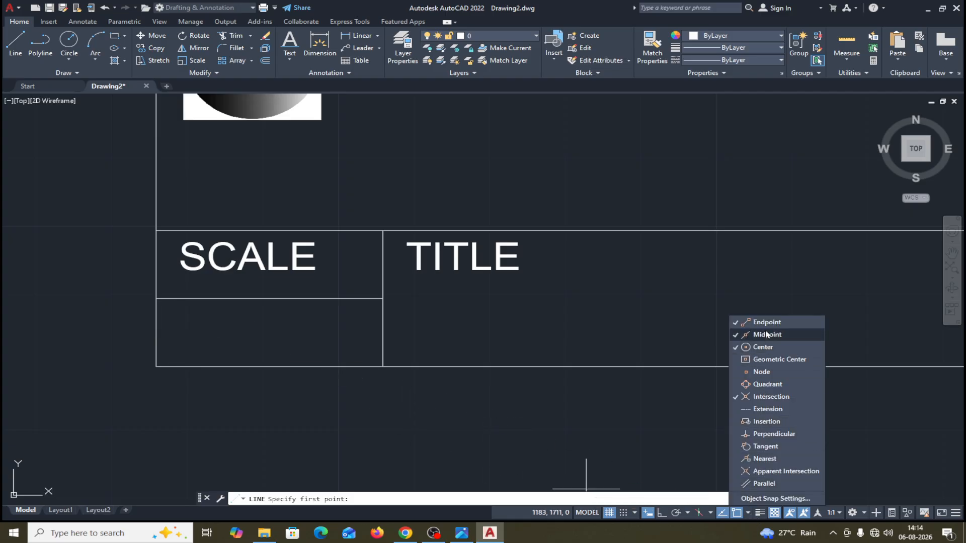
click(615, 414)
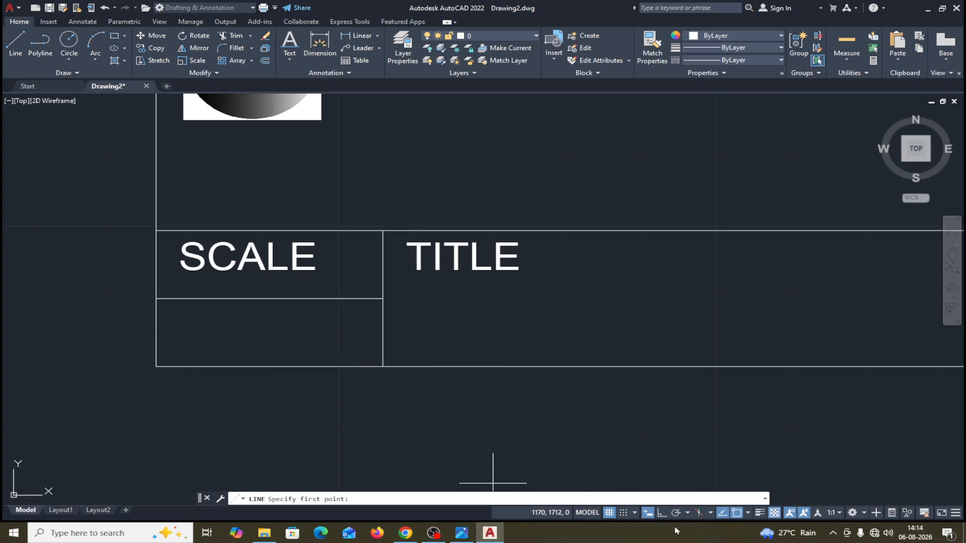
click(661, 513)
click(175, 329)
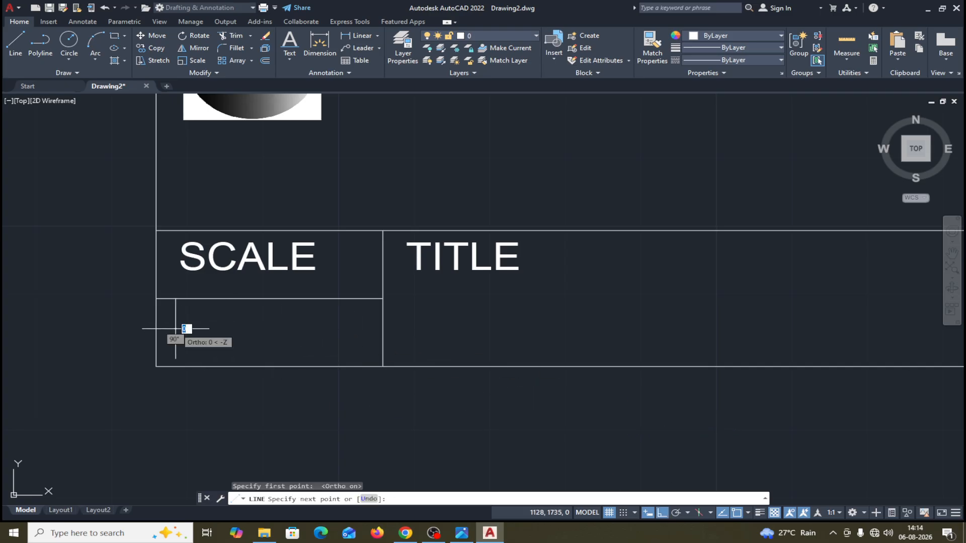
click(327, 327)
key(Return)
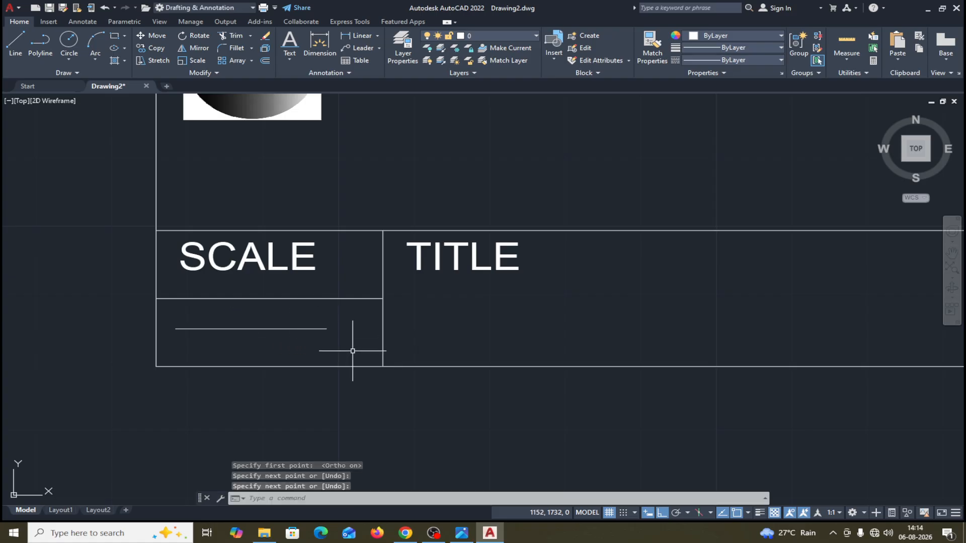
Draw a 7-unit vertical centerline crossing the horizontal one near its left end.
key(Return)
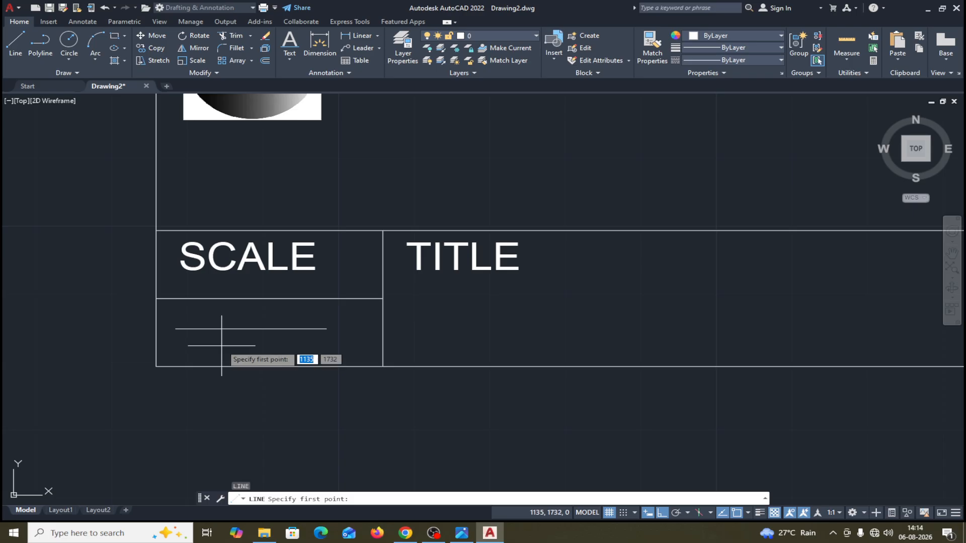
click(211, 305)
text(7)
key(Return)
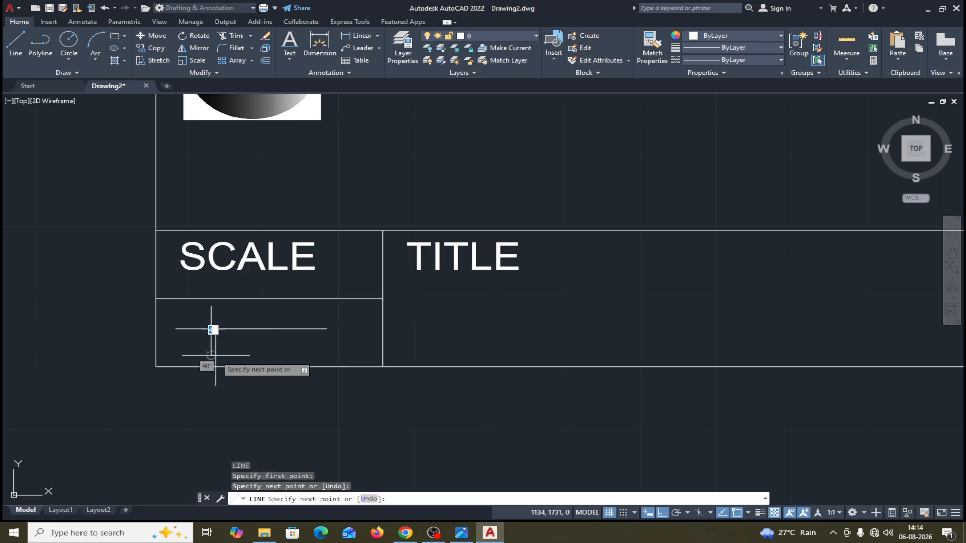
key(Return)
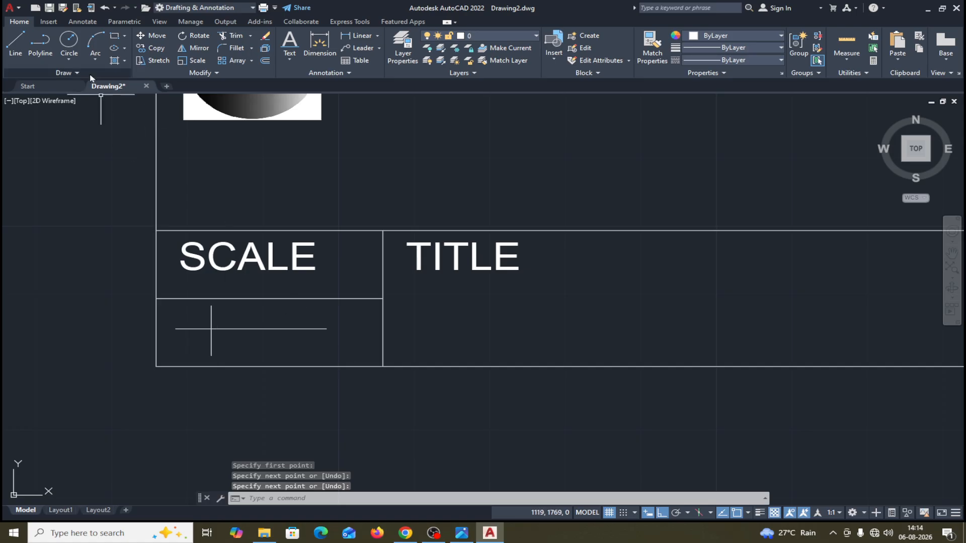
Draw two concentric circles, radius 2 and about 3, centered on the crossing of the centerlines.
click(69, 44)
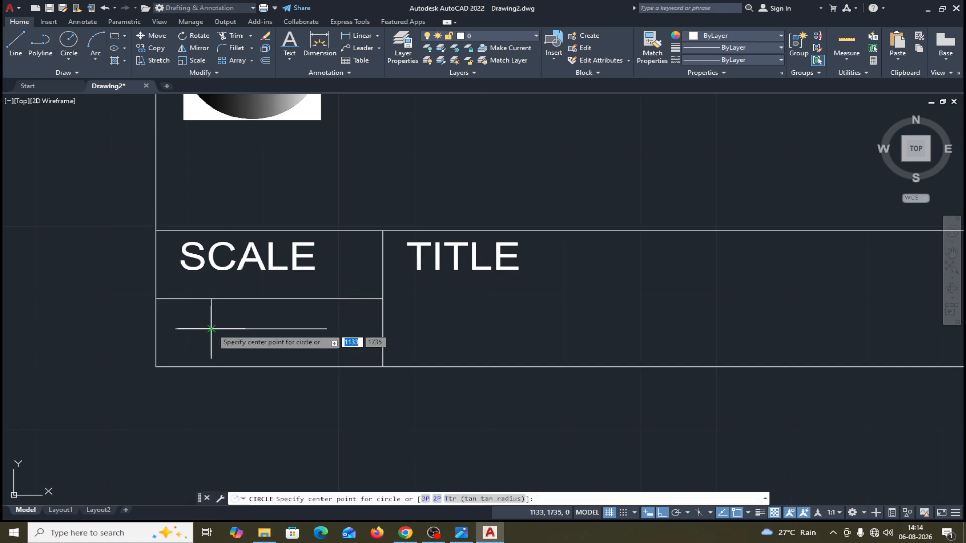
click(210, 316)
text(2)
key(Return)
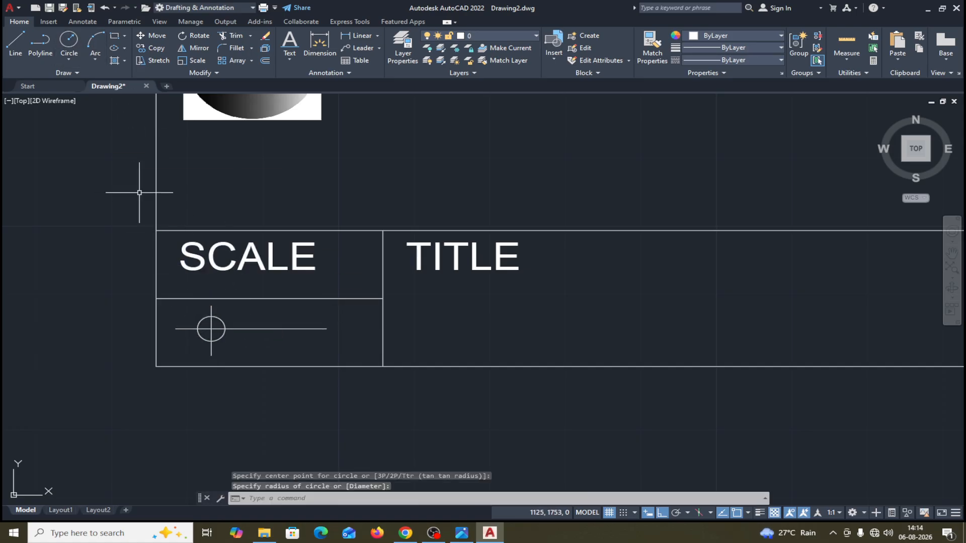
click(68, 44)
click(211, 329)
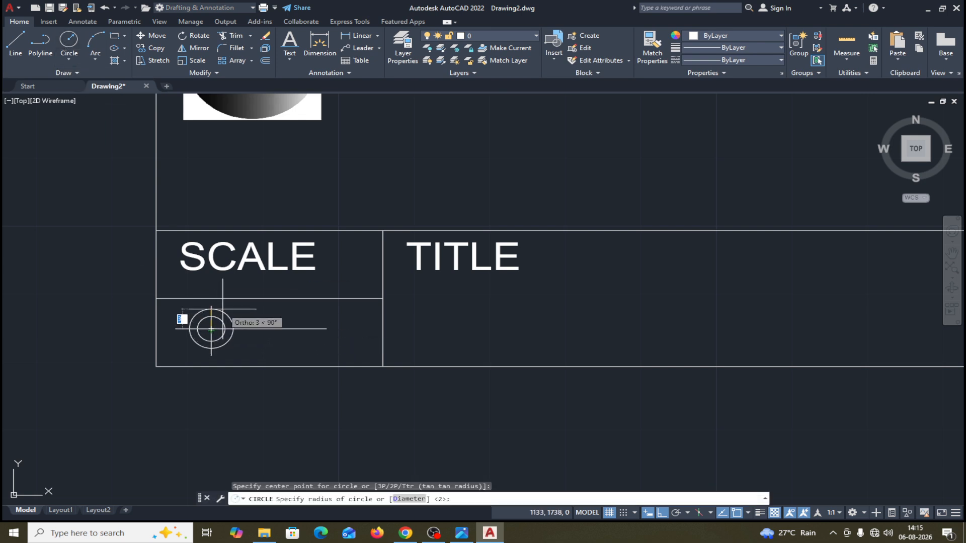
click(223, 309)
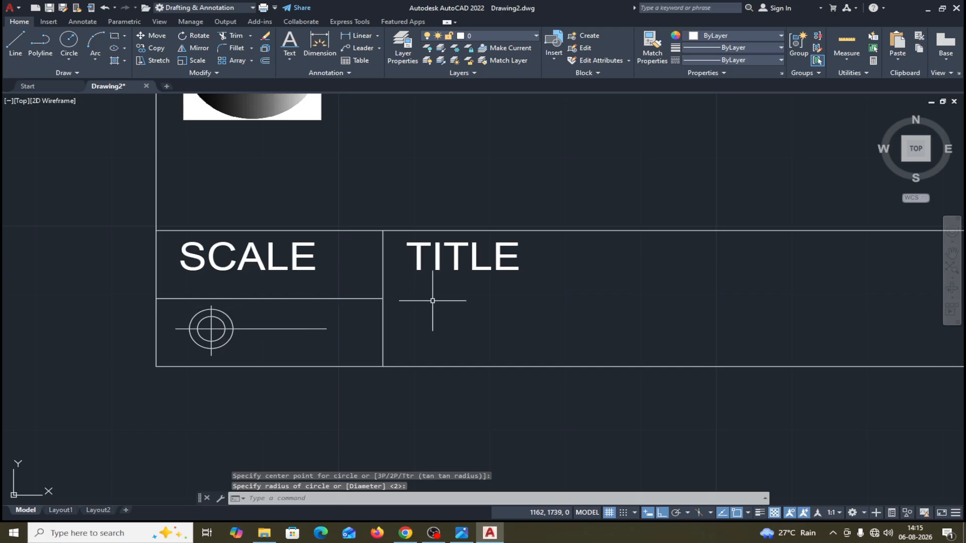
Draw a closed trapezoid on the centerline right of the circles, its short side matching the inner circle's height and its long side the outer's.
click(20, 42)
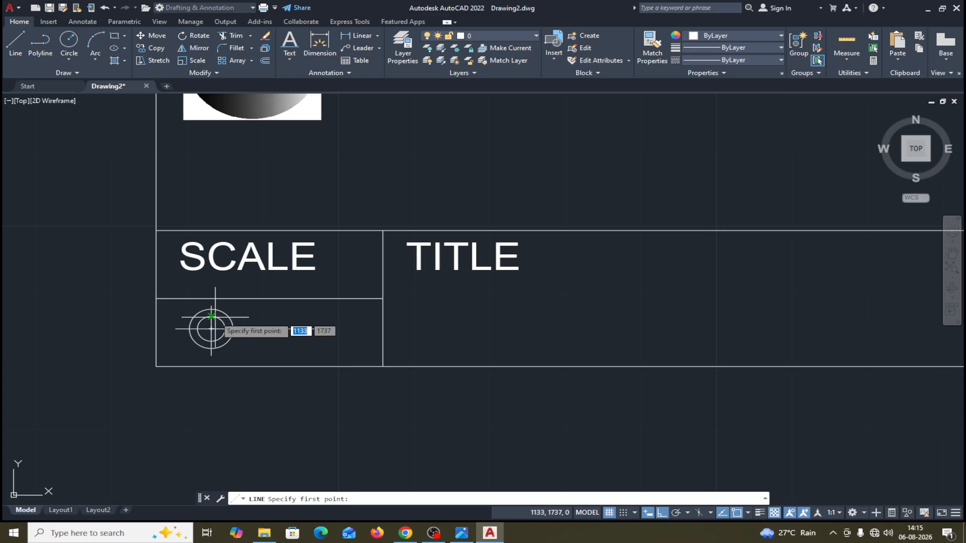
click(261, 316)
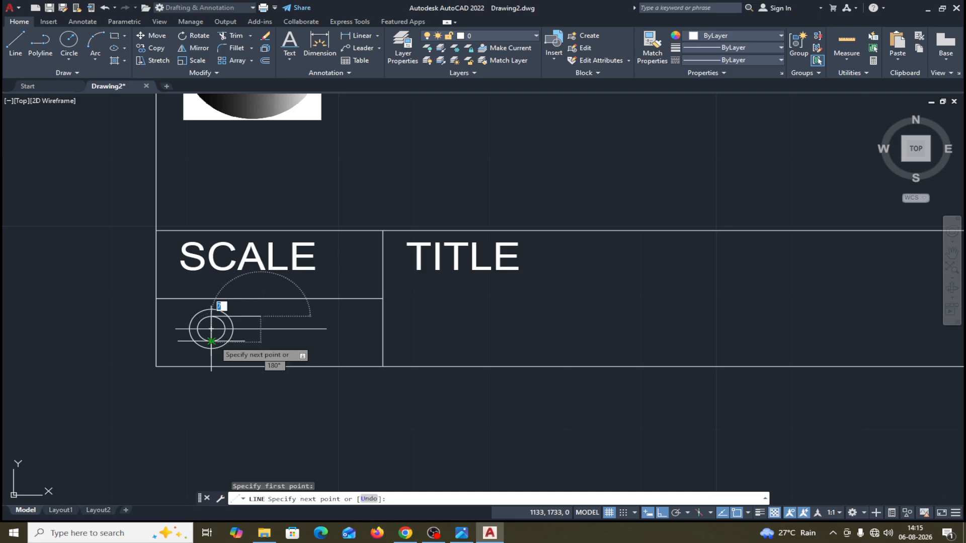
click(261, 342)
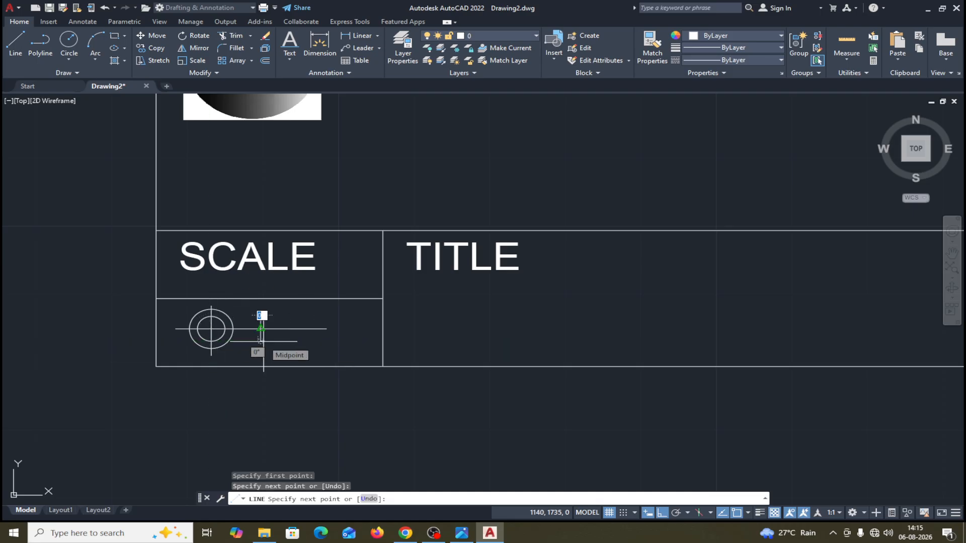
click(660, 514)
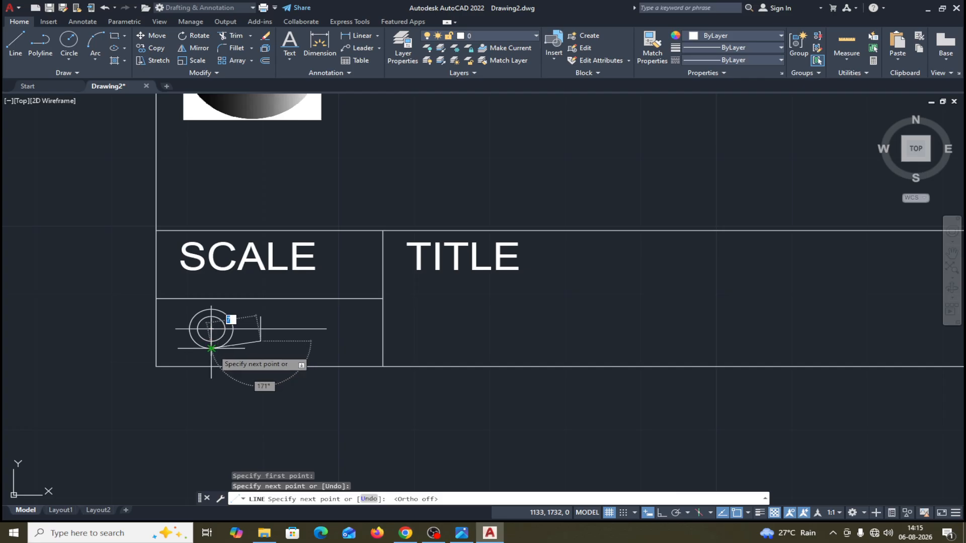
click(287, 346)
click(313, 349)
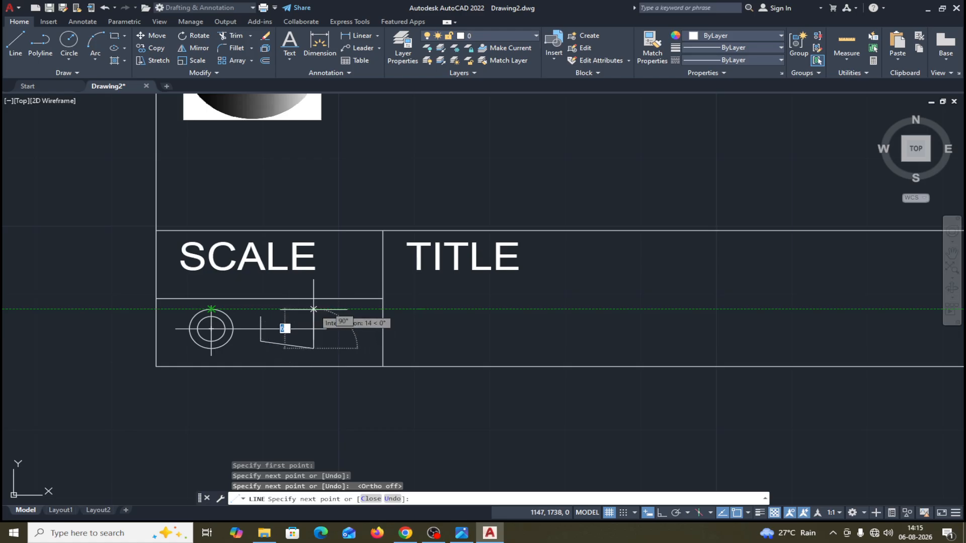
click(662, 513)
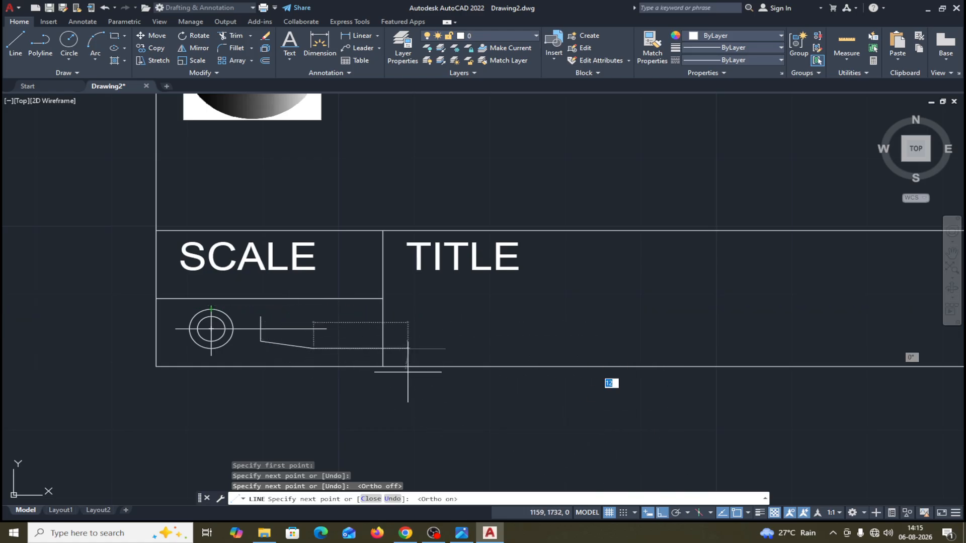
click(314, 309)
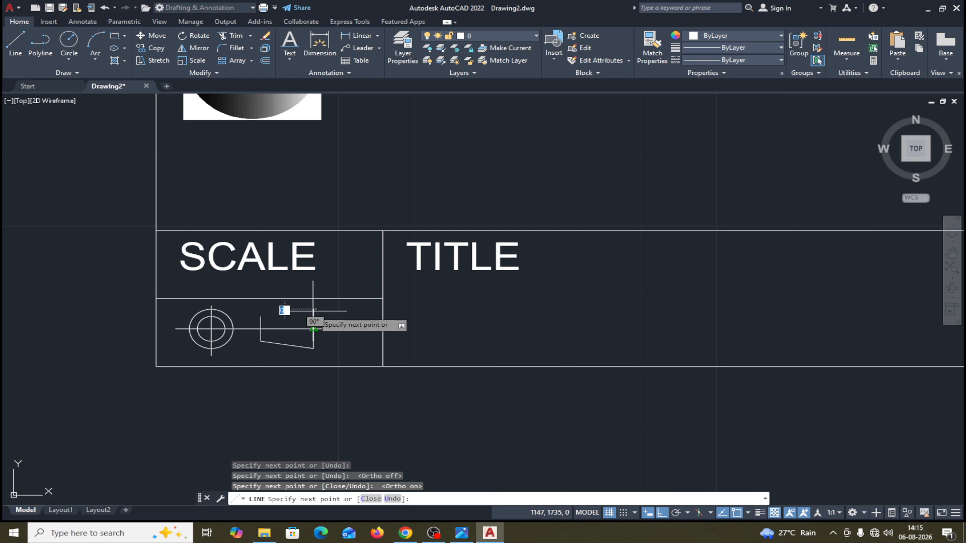
click(370, 499)
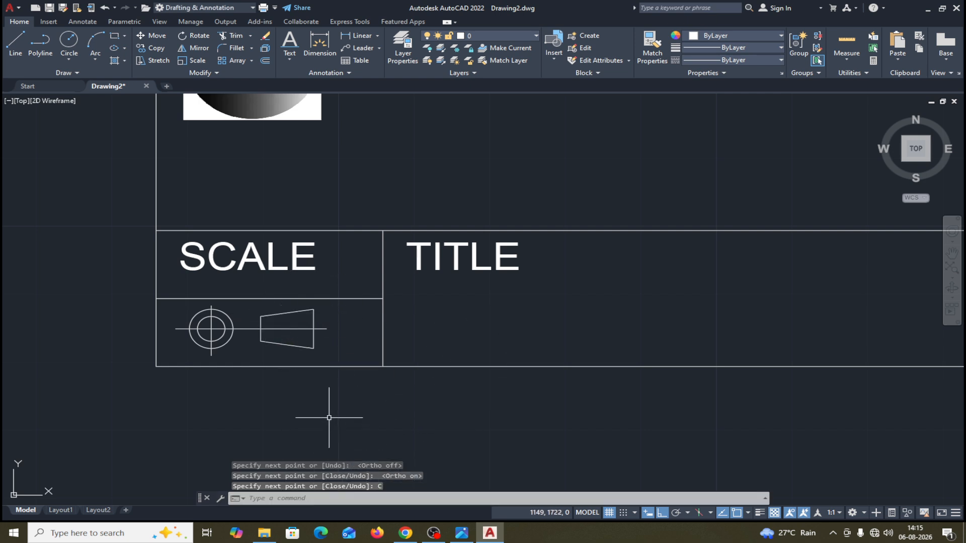
Create a new layer named CENTRE.
scroll(501, 398, down, 2)
middle_drag(501, 394, 474, 403)
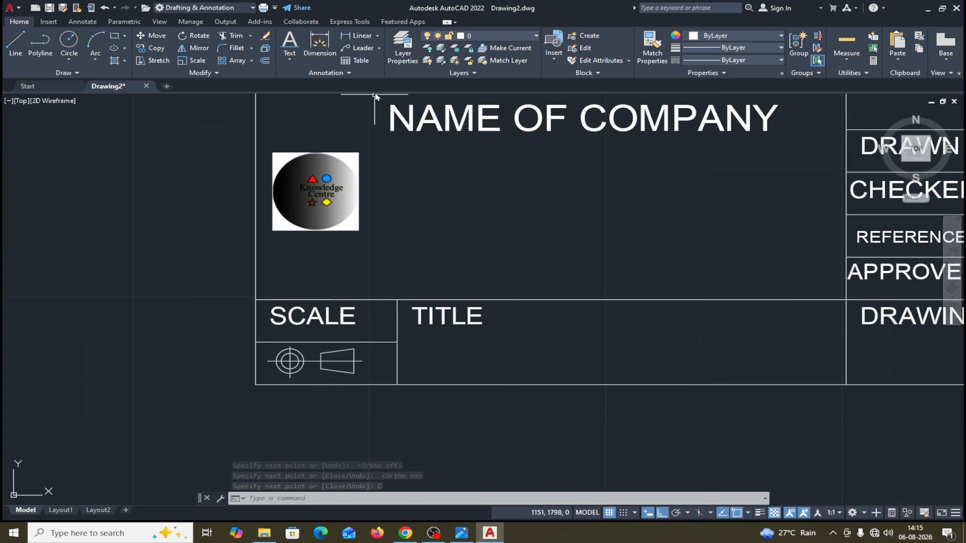
click(407, 44)
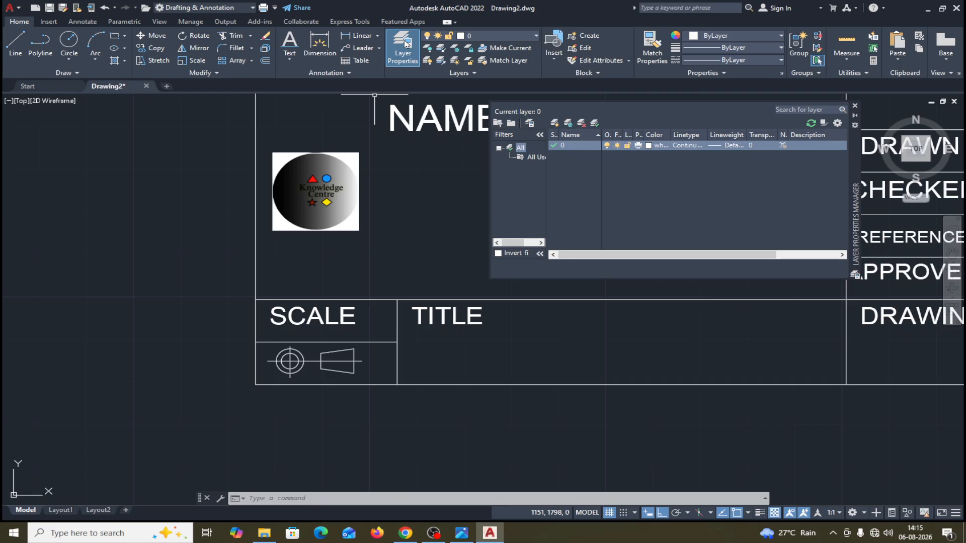
click(555, 124)
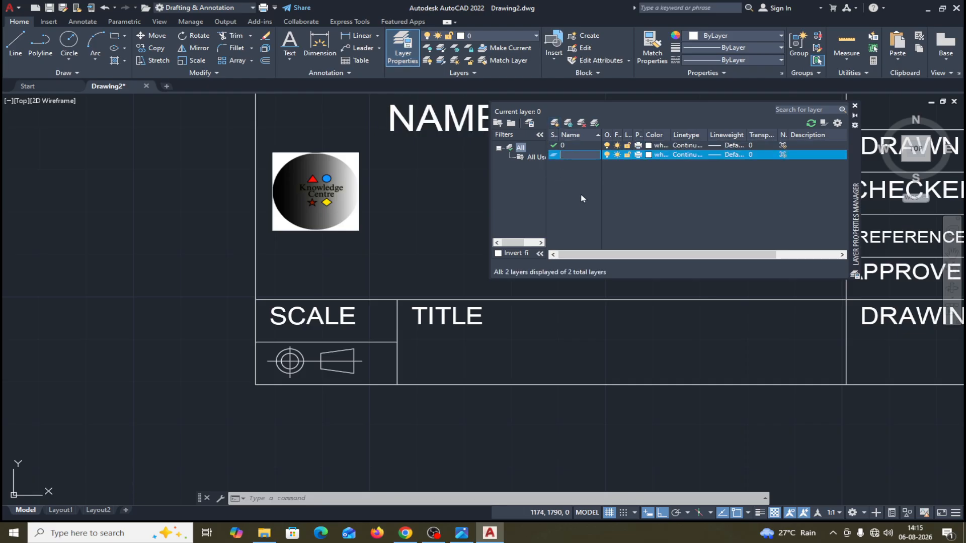
text(CENTRE)
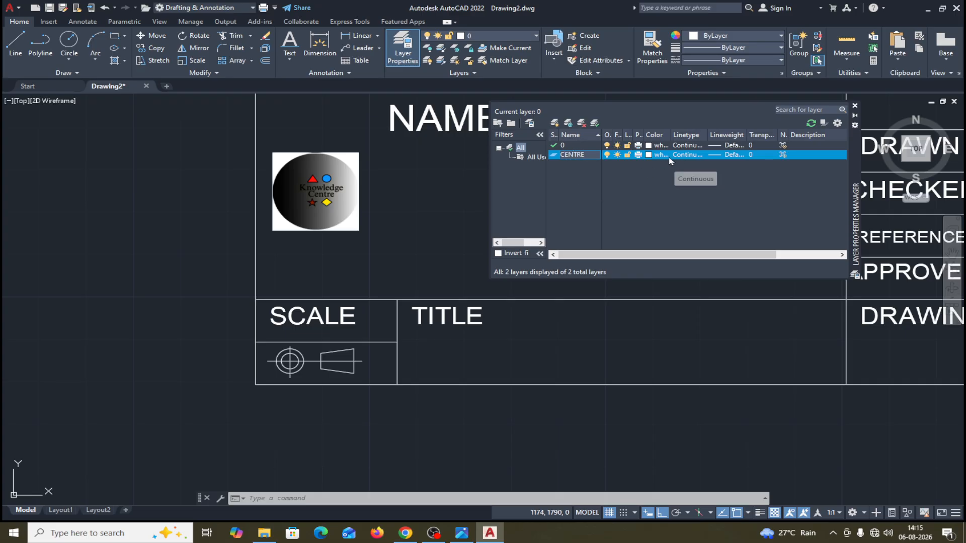
Load the CENTER linetype and assign it to the CENTRE layer.
click(690, 161)
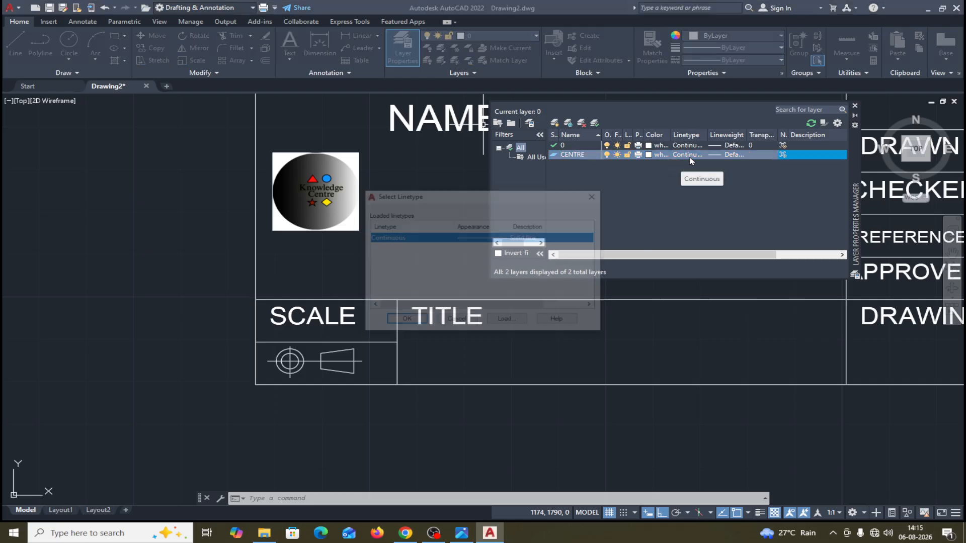
click(505, 322)
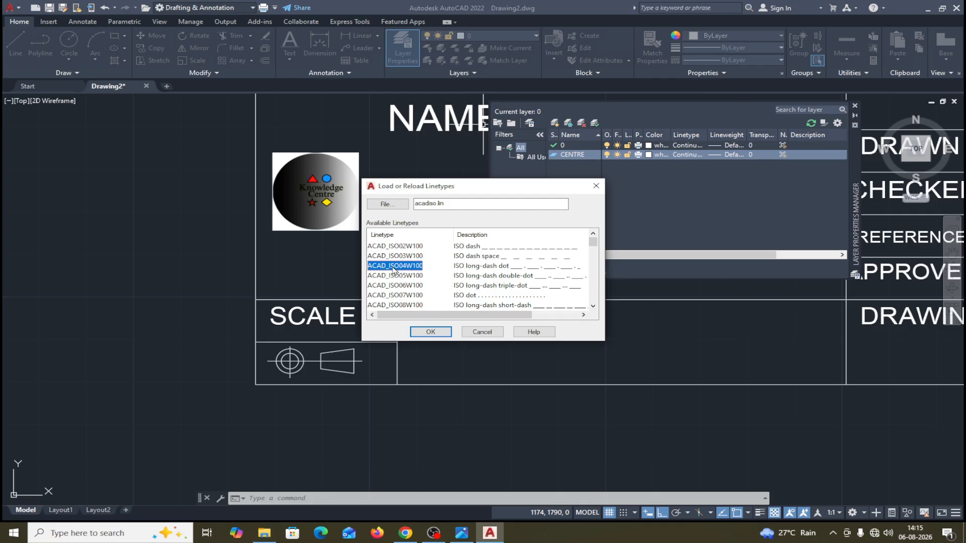
key(c)
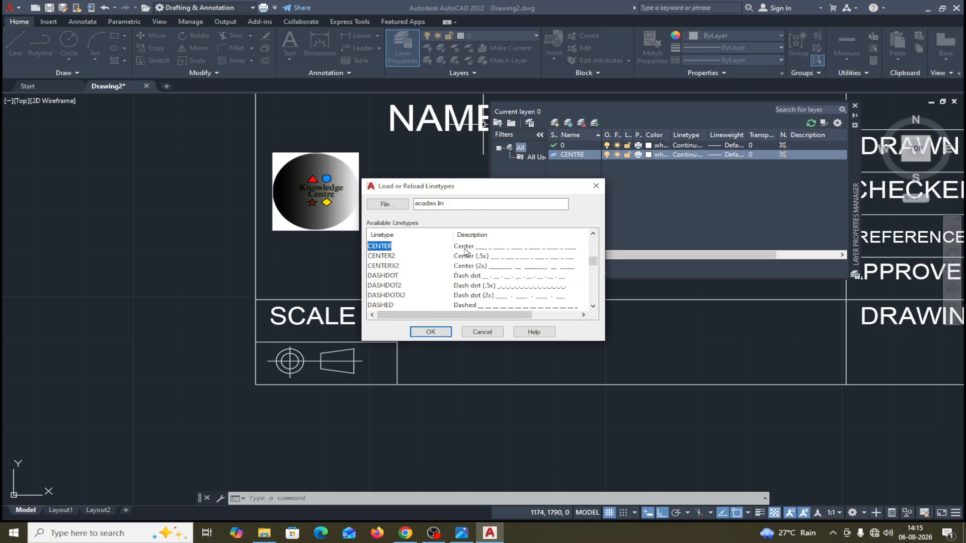
click(441, 333)
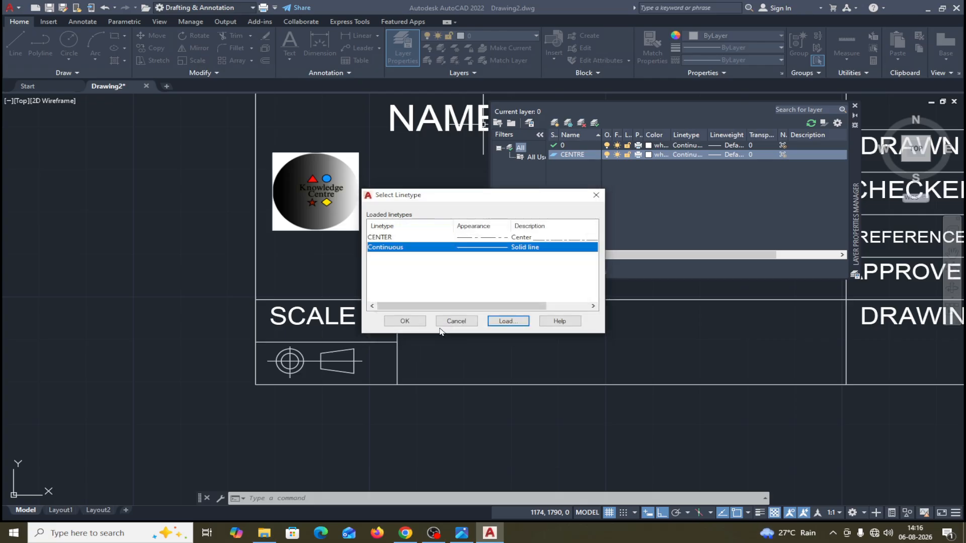
click(392, 237)
click(405, 321)
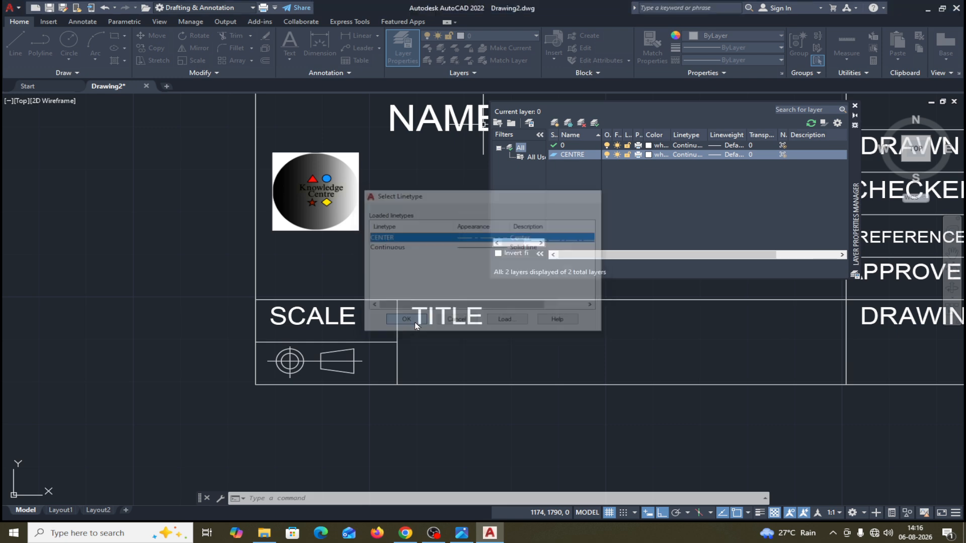
click(855, 106)
Put the projection symbol's horizontal and vertical centerlines on the CENTRE layer and clear the selection.
mouse_move(673, 217)
middle_down()
mouse_move(613, 216)
mouse_move(566, 233)
middle_up()
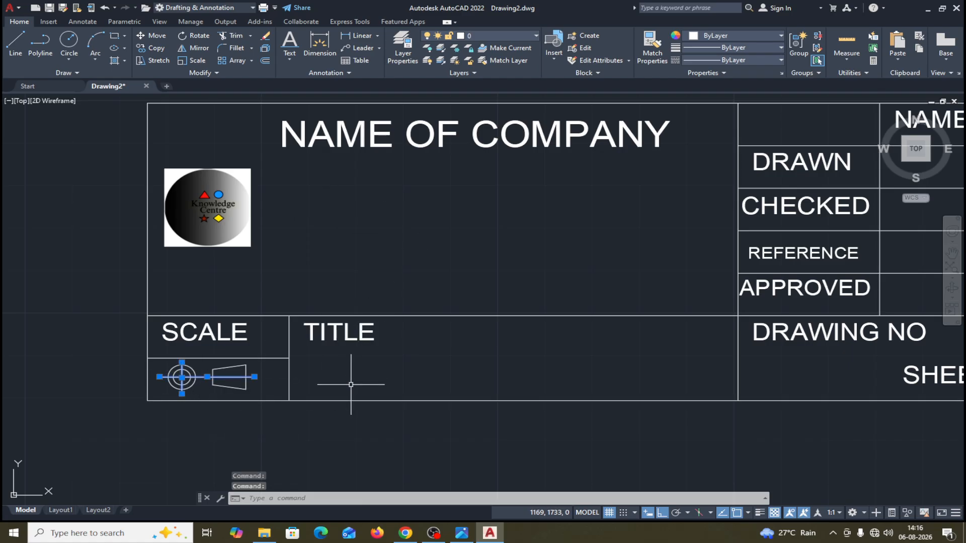
click(536, 36)
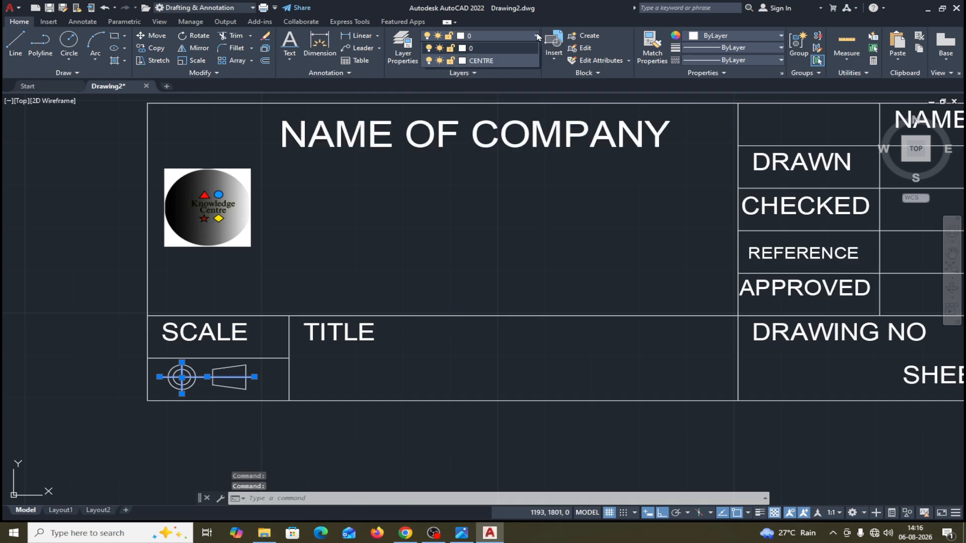
click(495, 63)
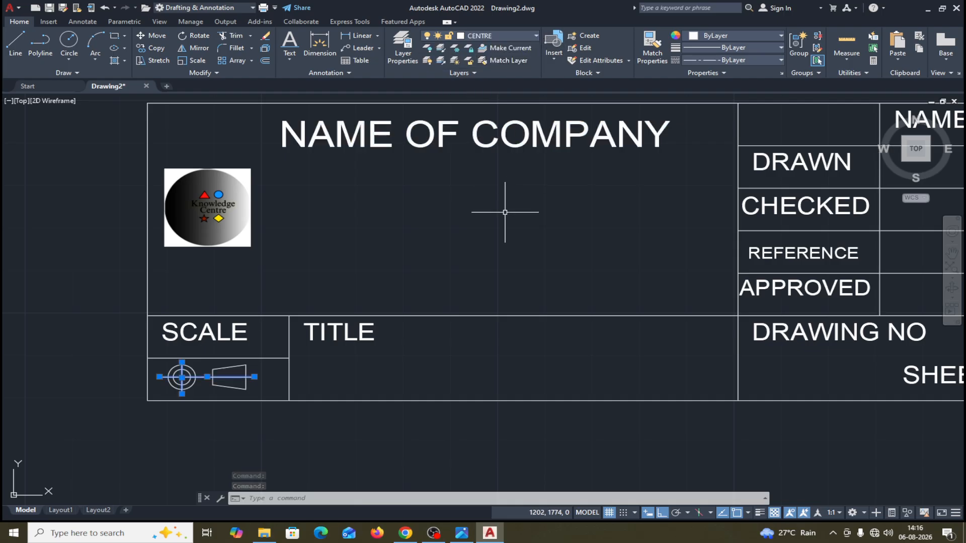
key(Escape)
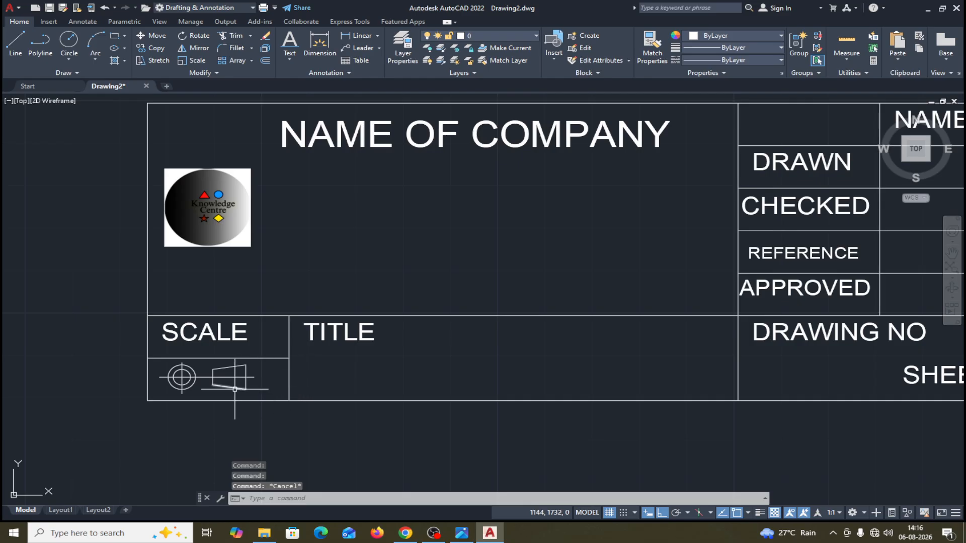
Set the global linetype scale factor to .2 for the projection symbol's centerlines.
scroll(235, 390, up, 1)
middle_drag(235, 389, 293, 390)
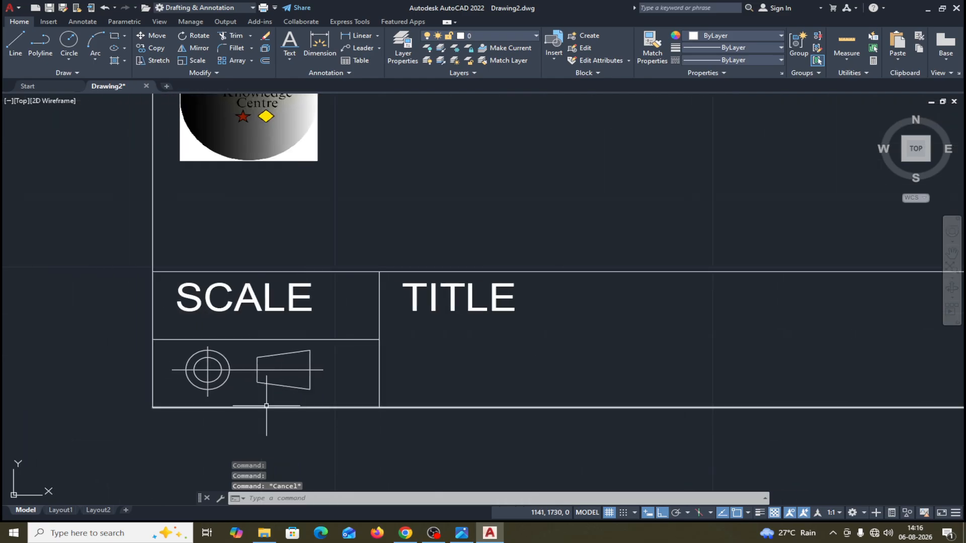
text(LTS)
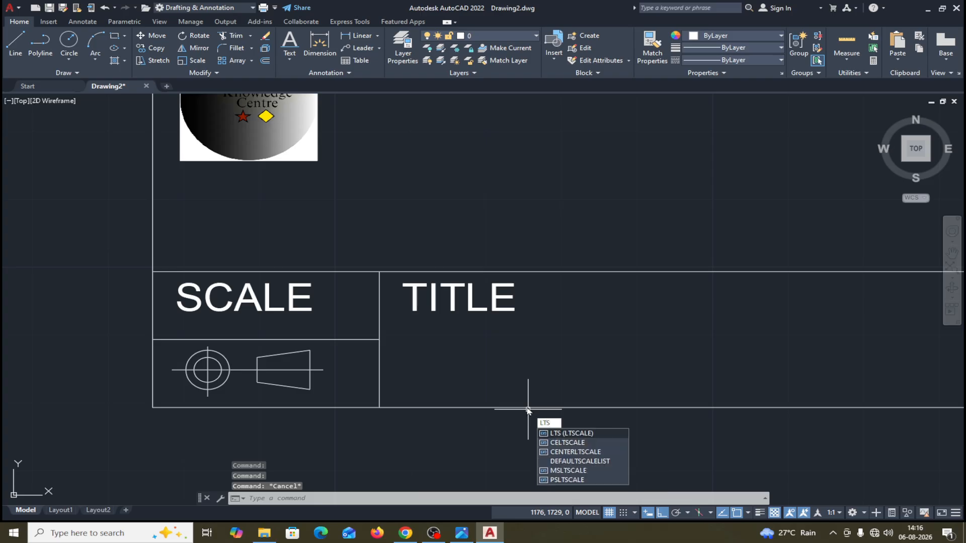
key(Return)
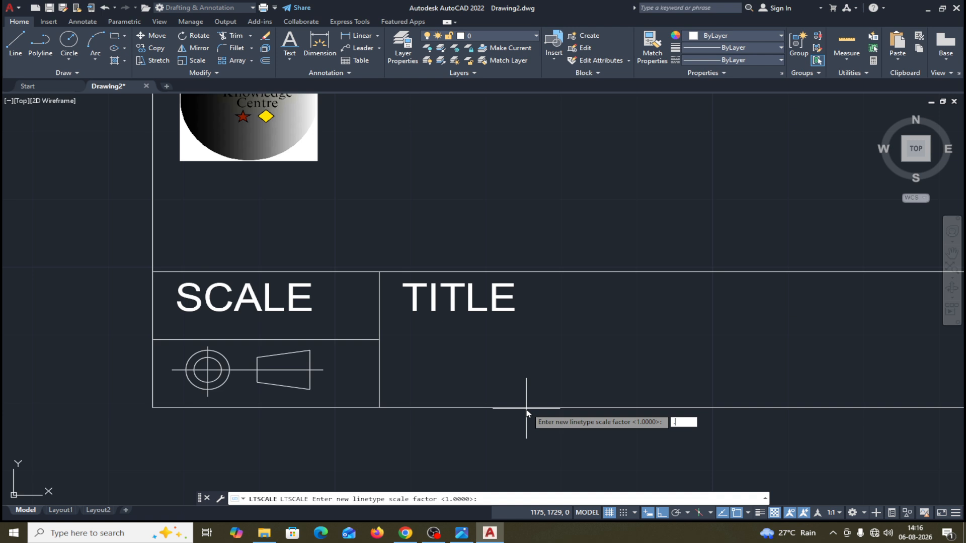
text(.2)
key(Return)
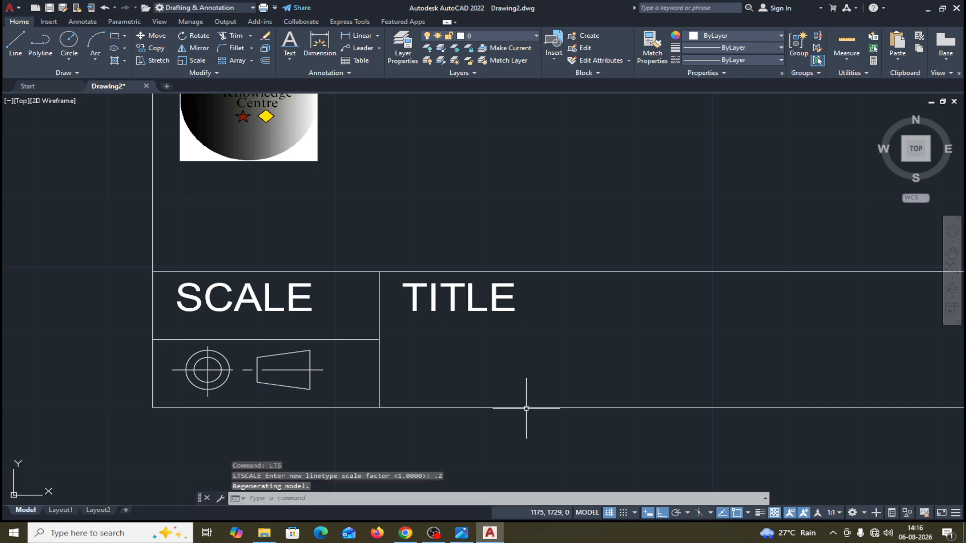
Set the global linetype scale factor to .10.
text(LTS)
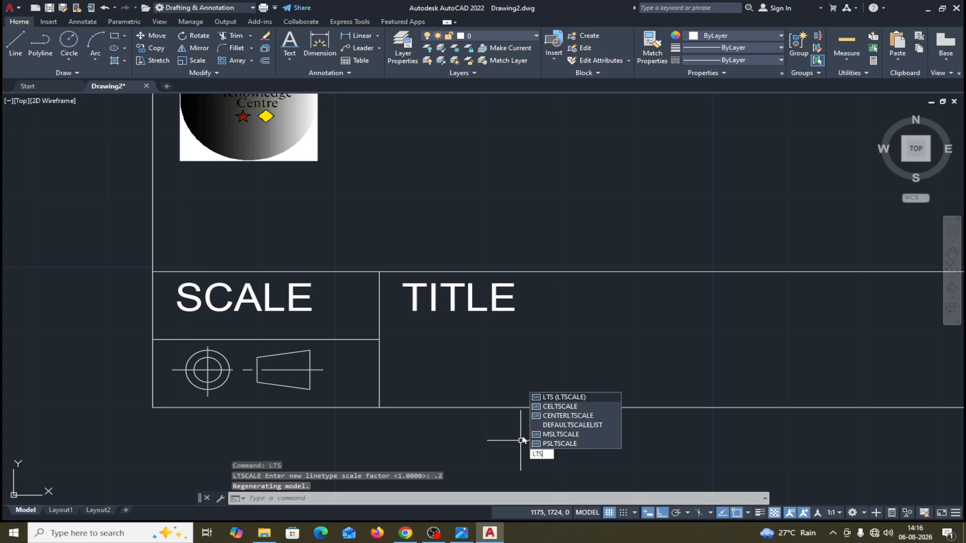
key(Return)
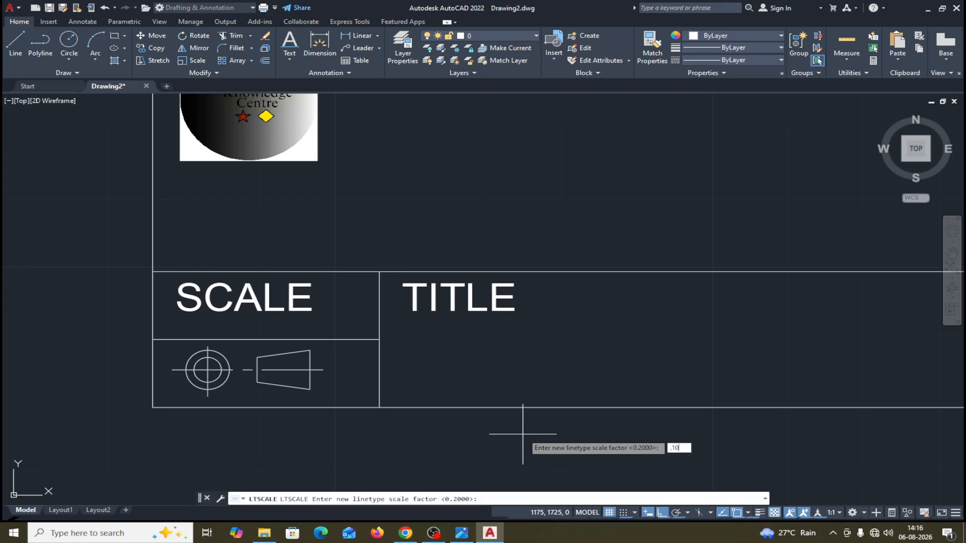
key(Return)
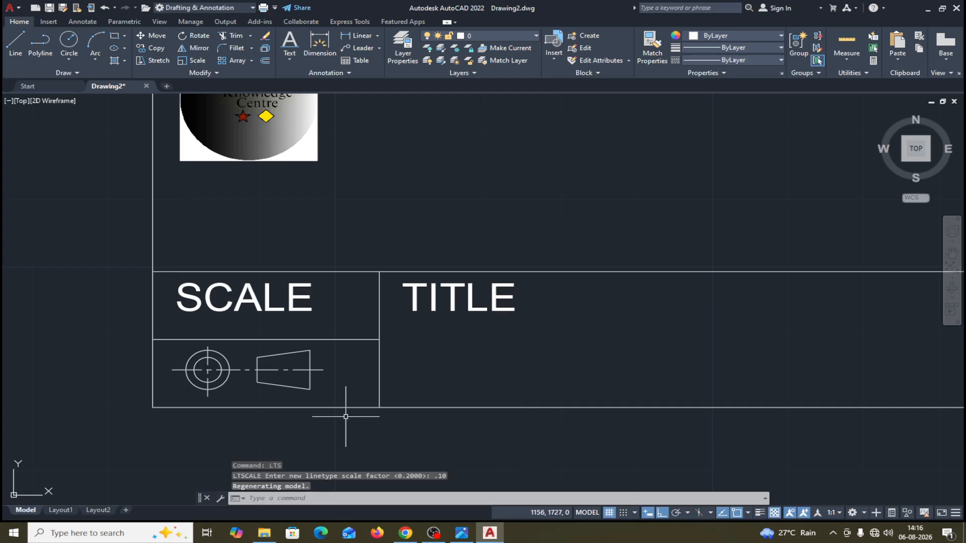
Match the REFERENCE label's text properties to those of the DRAWN label.
scroll(632, 375, down, 2)
middle_drag(653, 351, 344, 345)
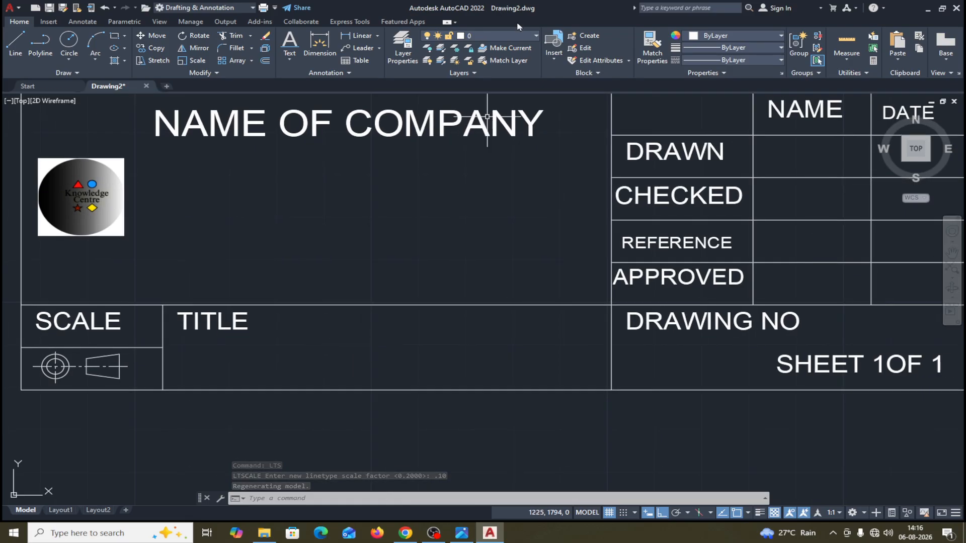
click(651, 38)
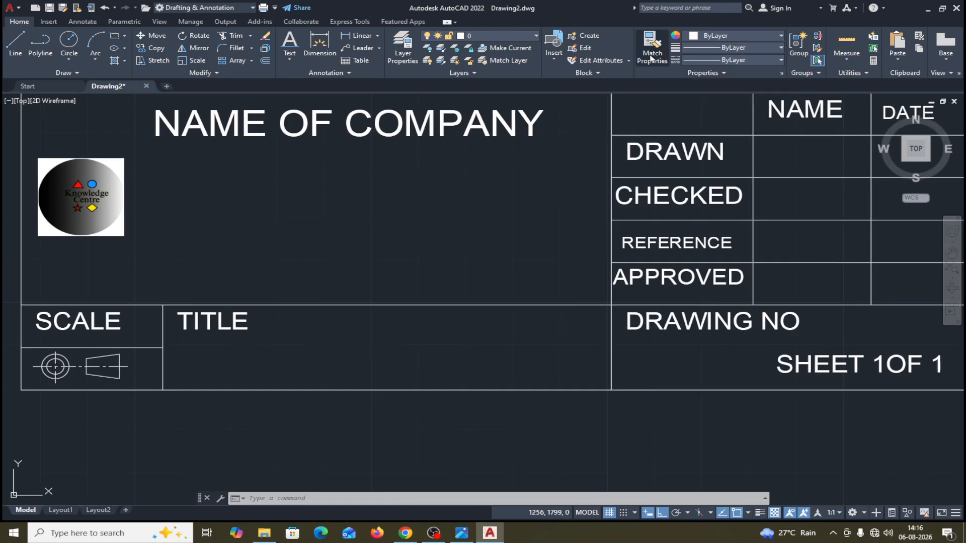
click(657, 151)
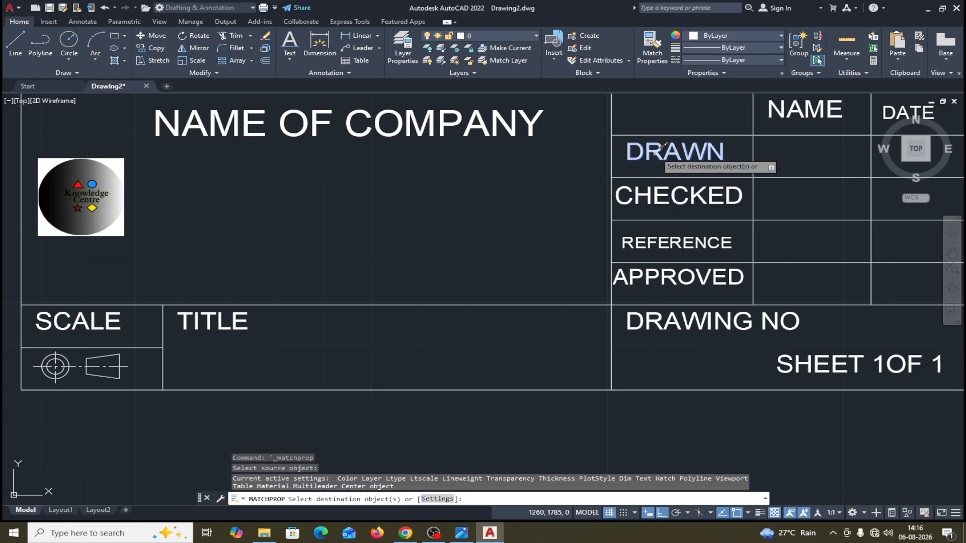
click(657, 241)
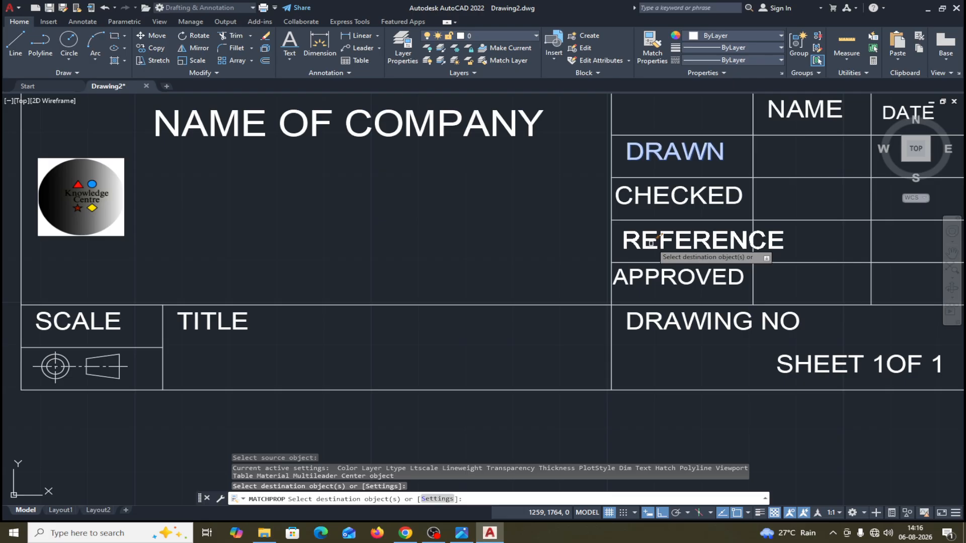
key(Return)
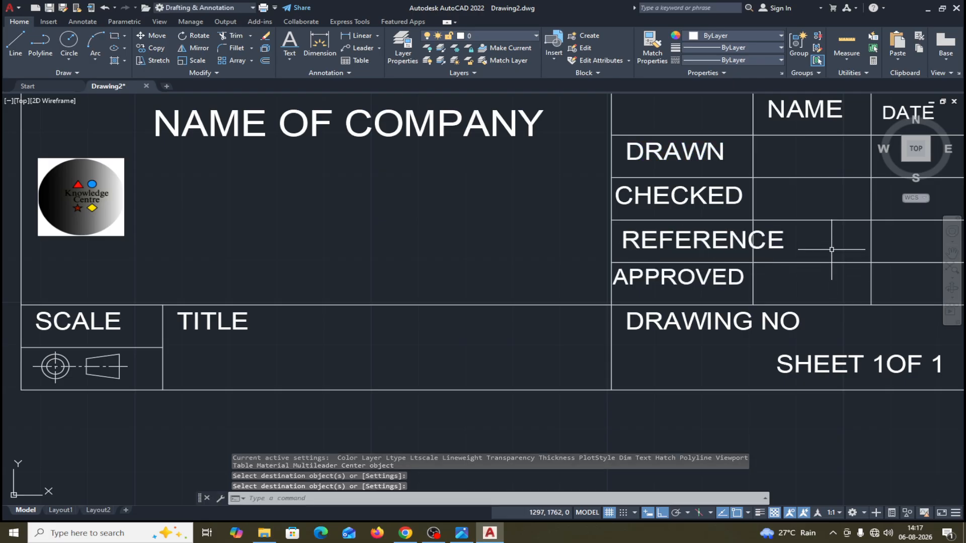
click(152, 35)
click(649, 242)
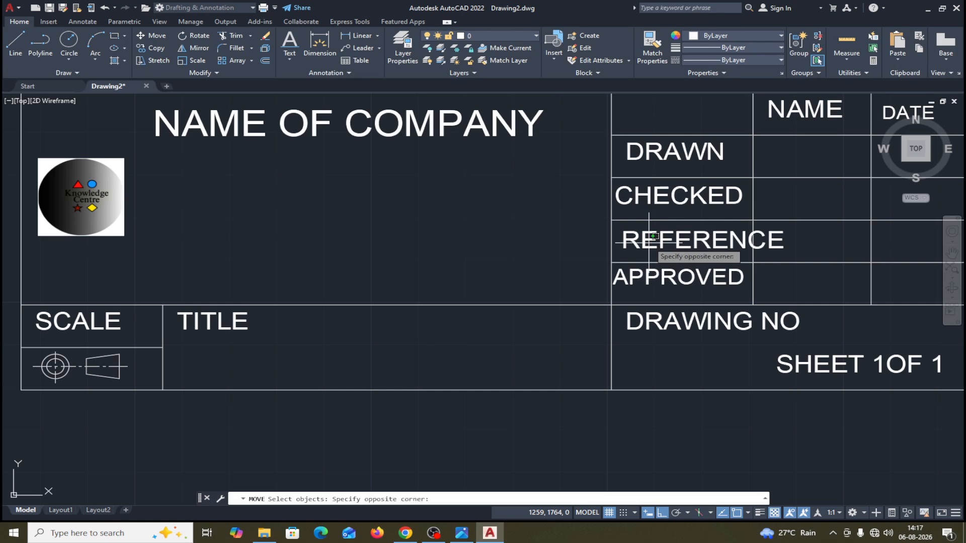
key(Escape)
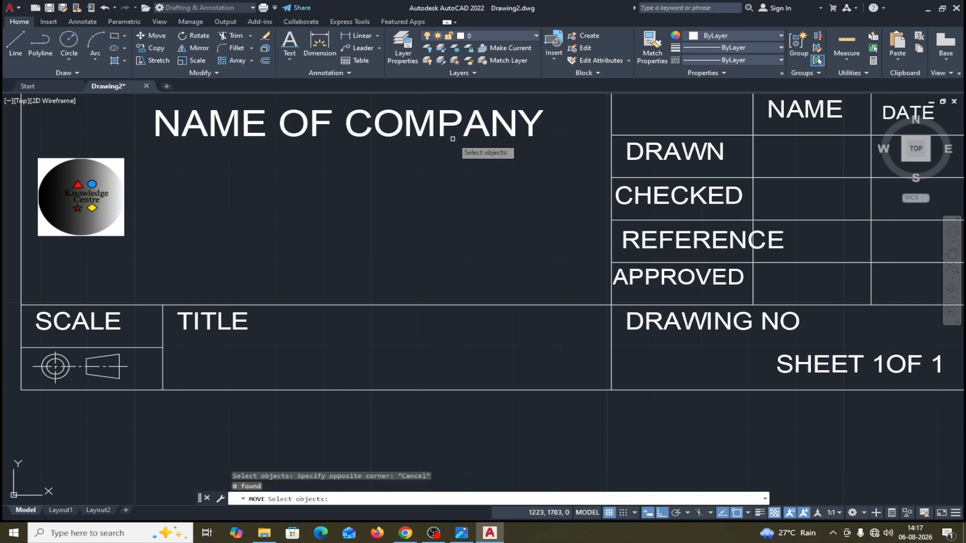
middle_drag(773, 243, 730, 253)
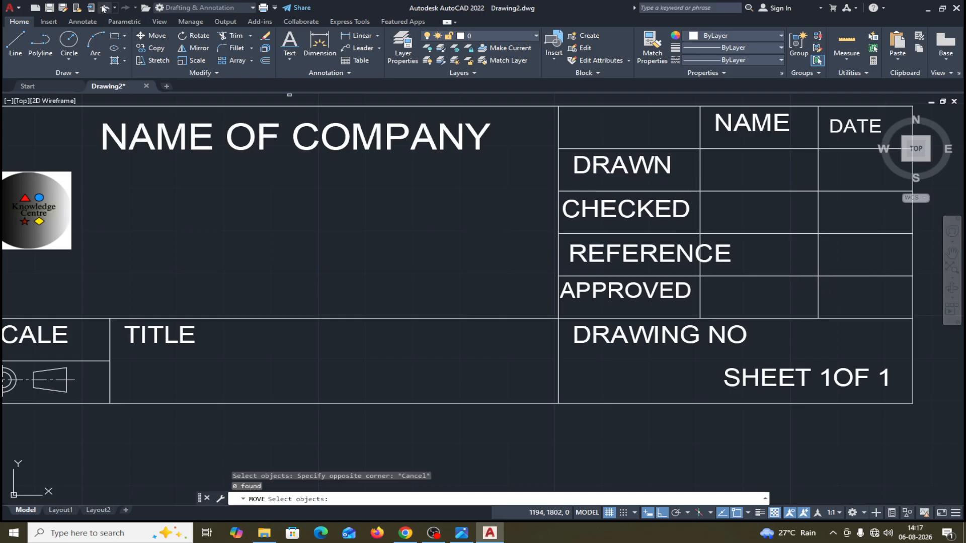
click(103, 9)
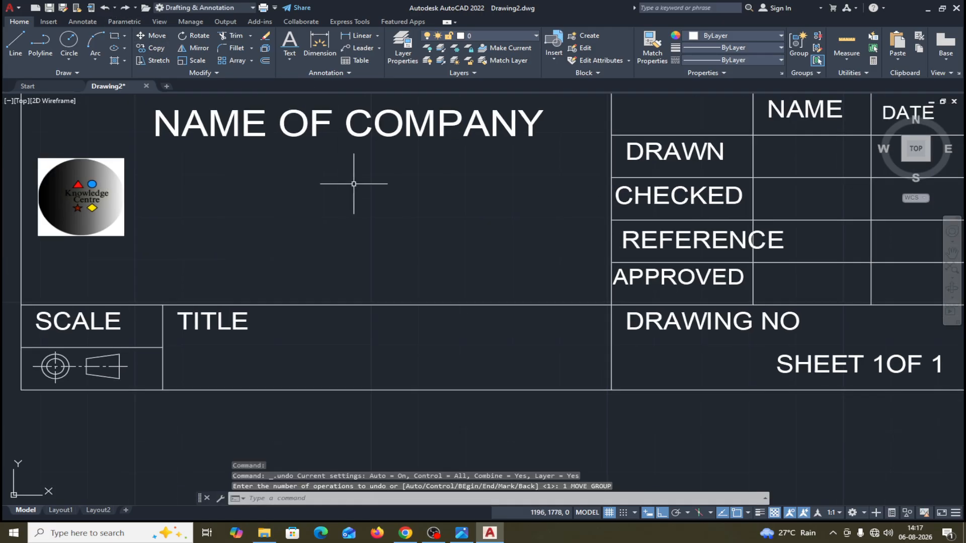
Try scaling the REFERENCE label about the upper-left corner of its cell, and undo the scaling.
scroll(438, 249, down, 3)
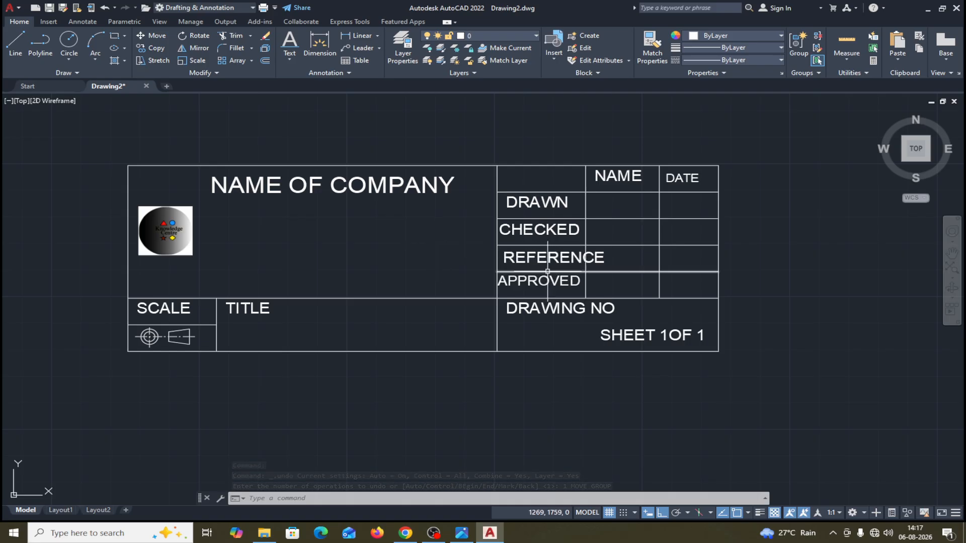
click(198, 61)
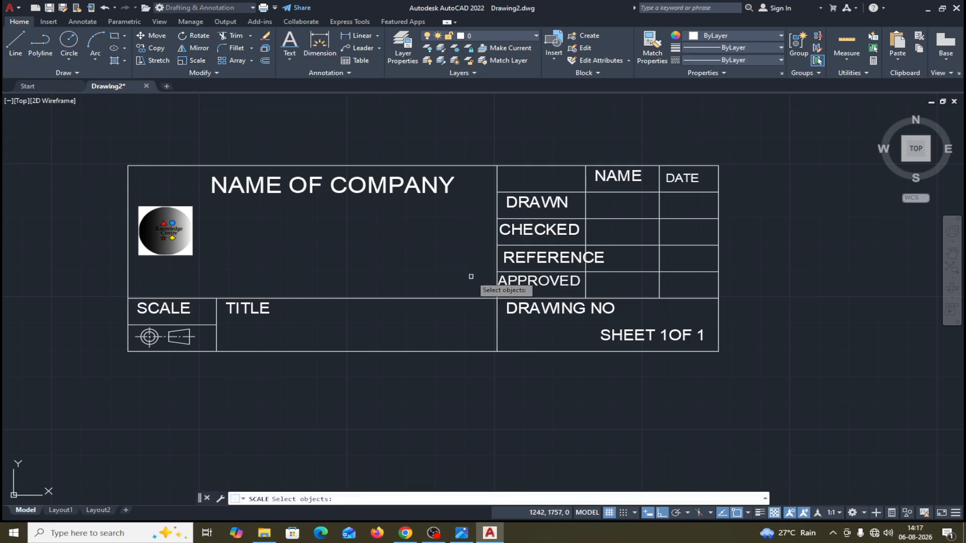
click(509, 261)
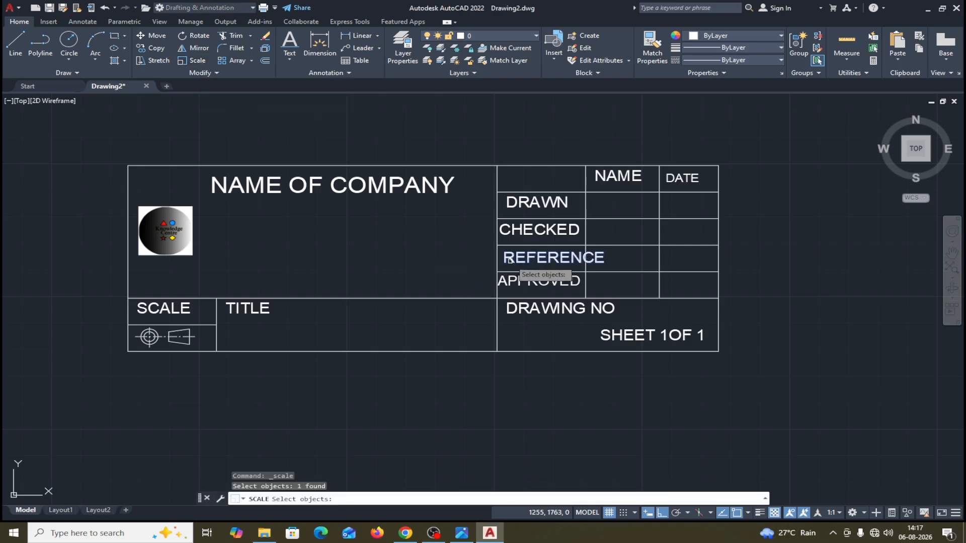
key(Return)
click(497, 245)
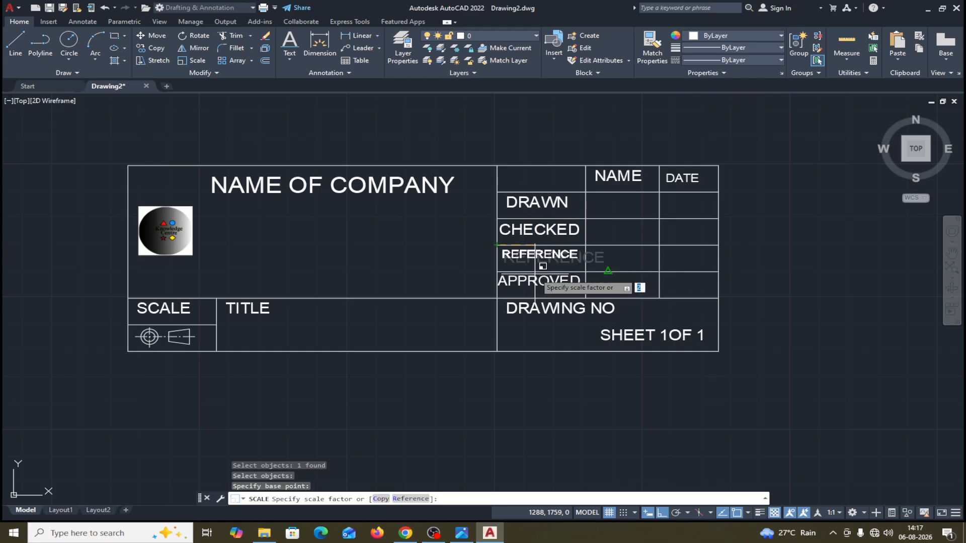
key(Return)
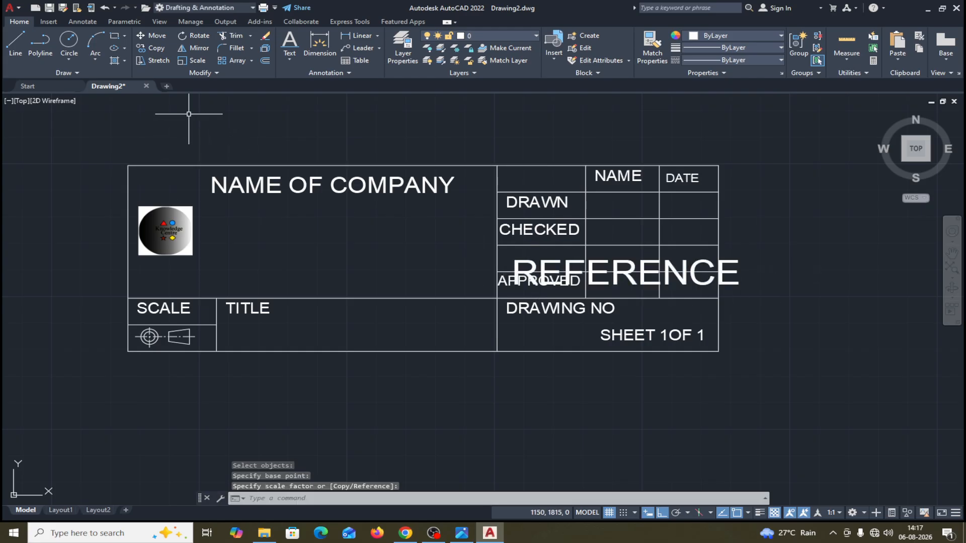
click(103, 8)
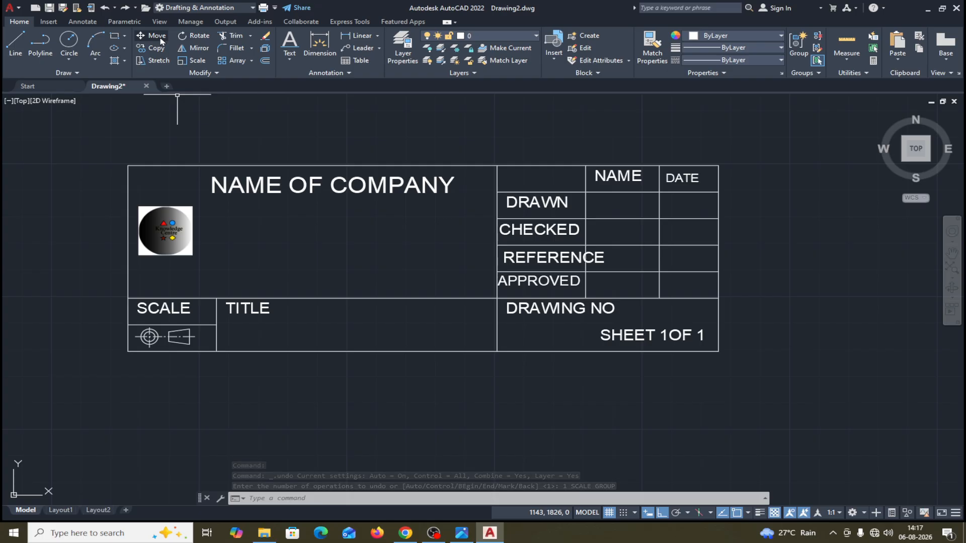
Scale the REFERENCE label down about the upper-left corner of its cell so it fits within the cell's width.
click(193, 61)
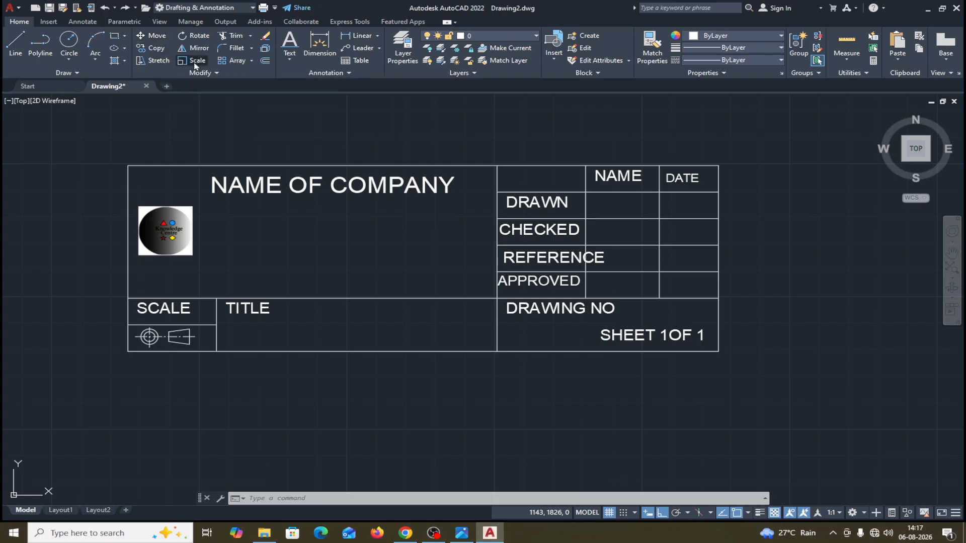
click(520, 259)
key(Return)
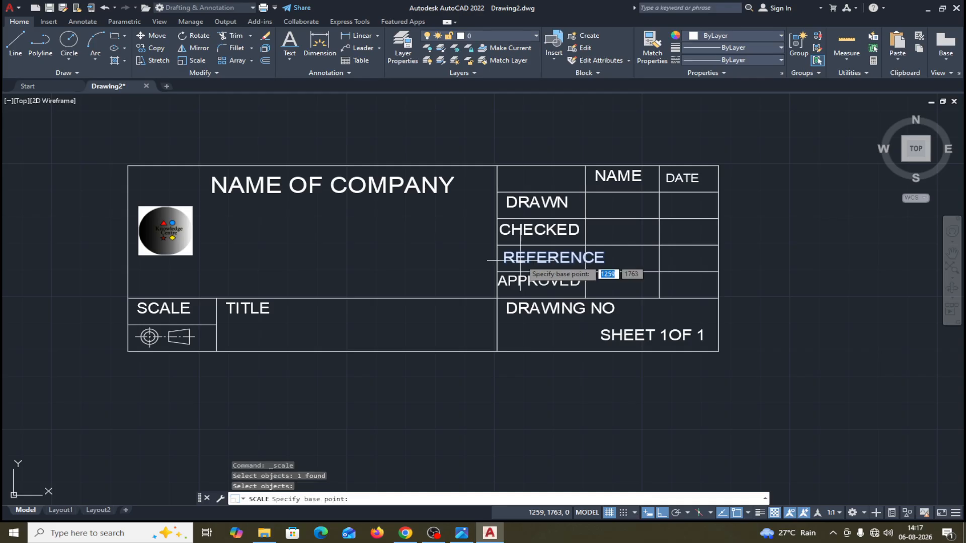
click(497, 246)
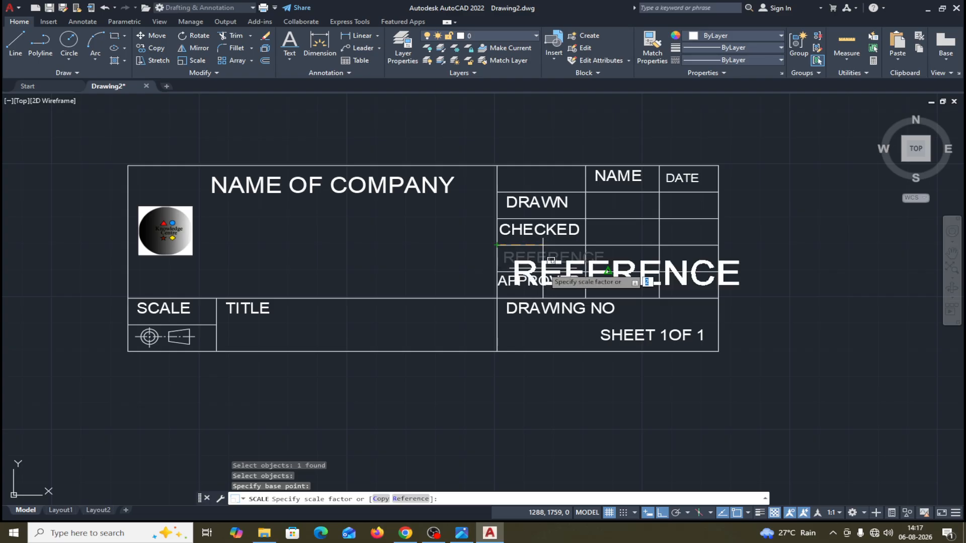
scroll(549, 260, up, 5)
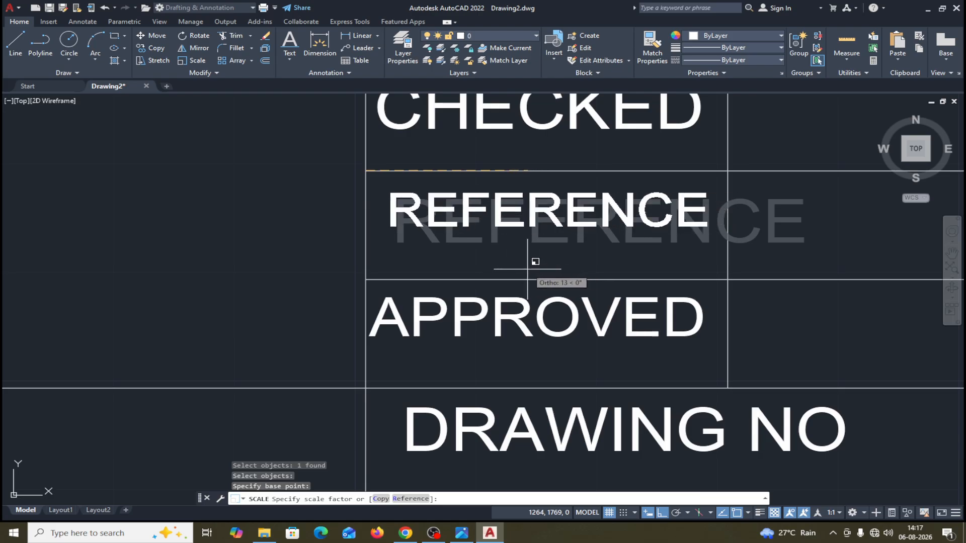
click(530, 268)
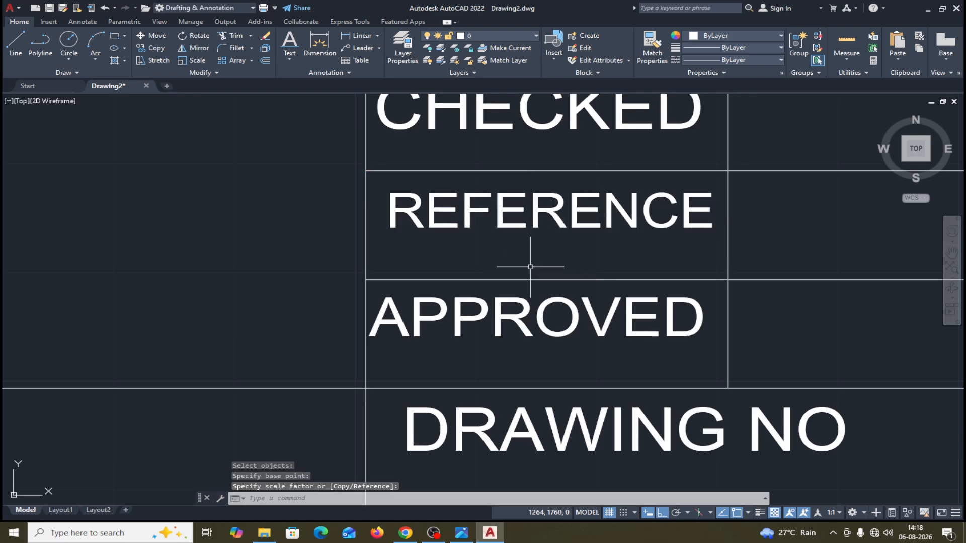
Move the REFERENCE label slightly straight down to centre it vertically in its cell.
click(152, 35)
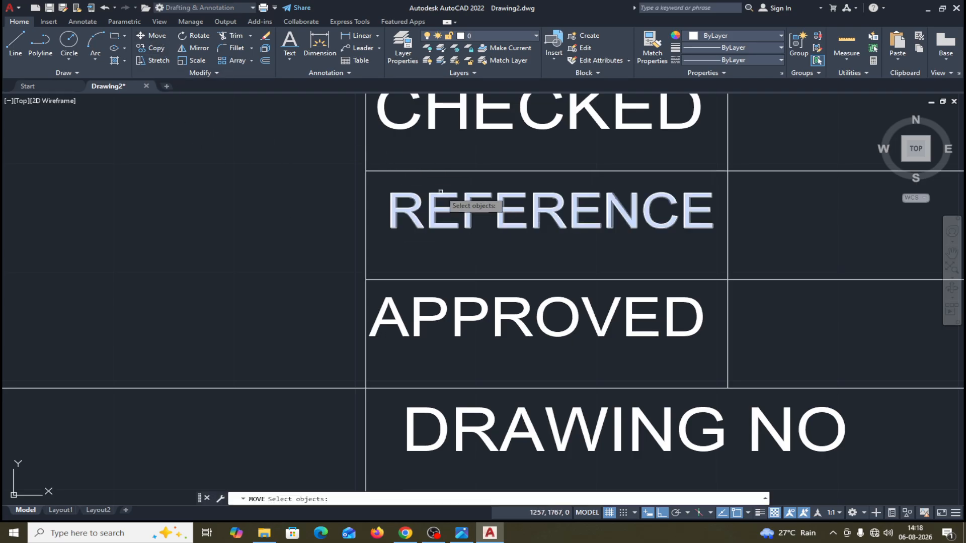
click(462, 201)
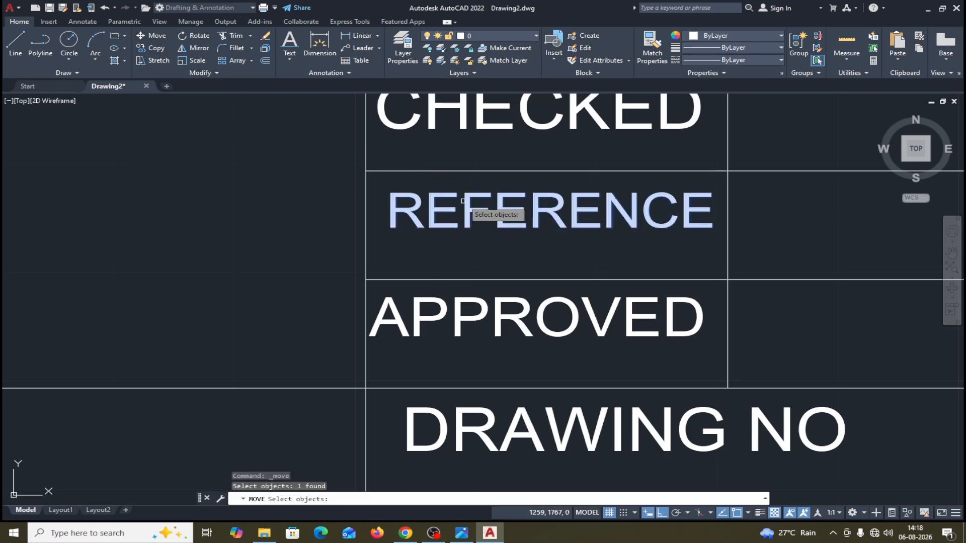
key(Return)
click(375, 185)
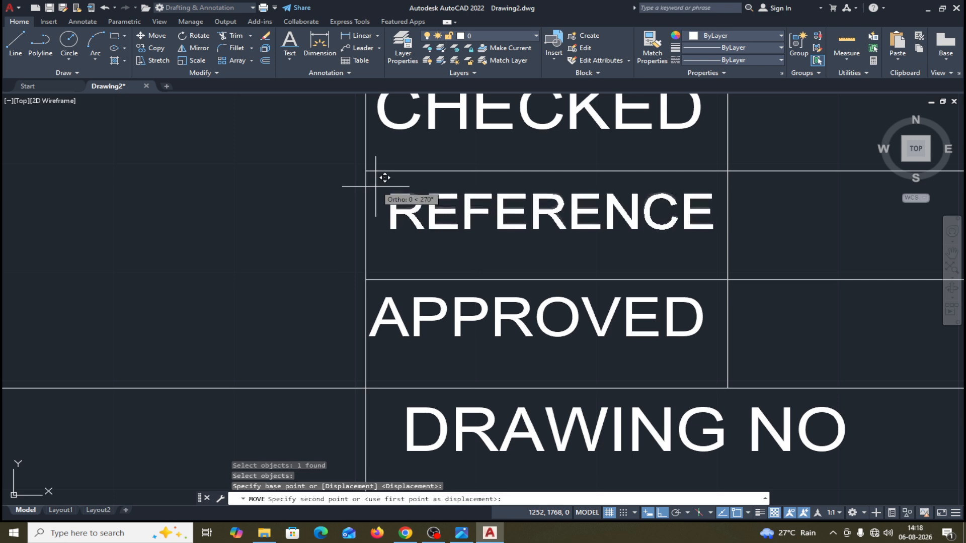
click(382, 199)
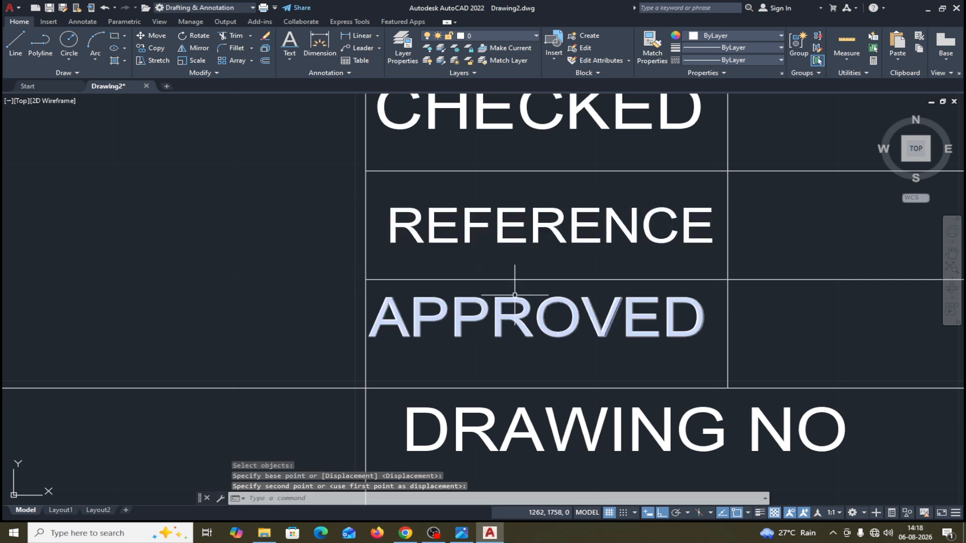
Review the title block's labels and compare its layout with the reference image.
scroll(528, 296, down, 2)
scroll(529, 296, up, 2)
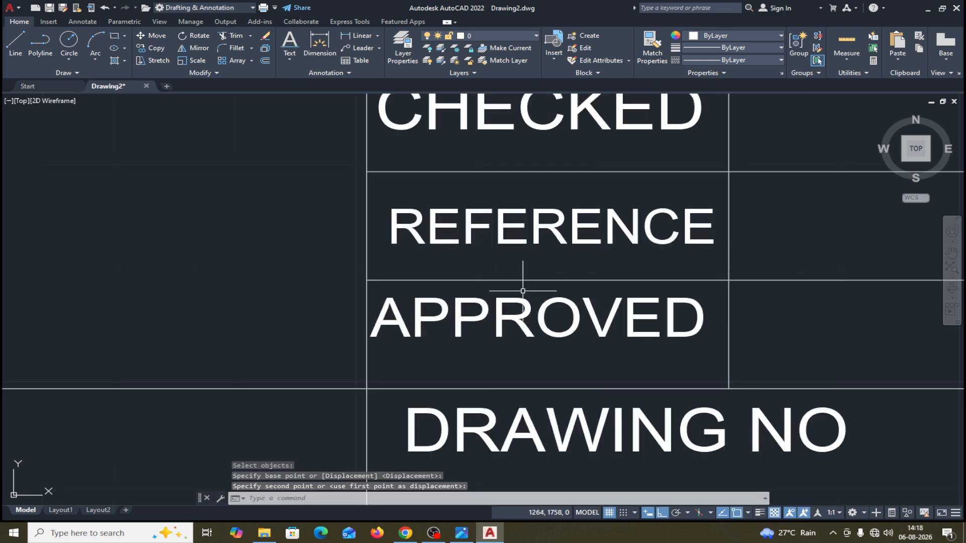
scroll(510, 281, down, 4)
scroll(510, 282, up, 2)
scroll(508, 278, down, 2)
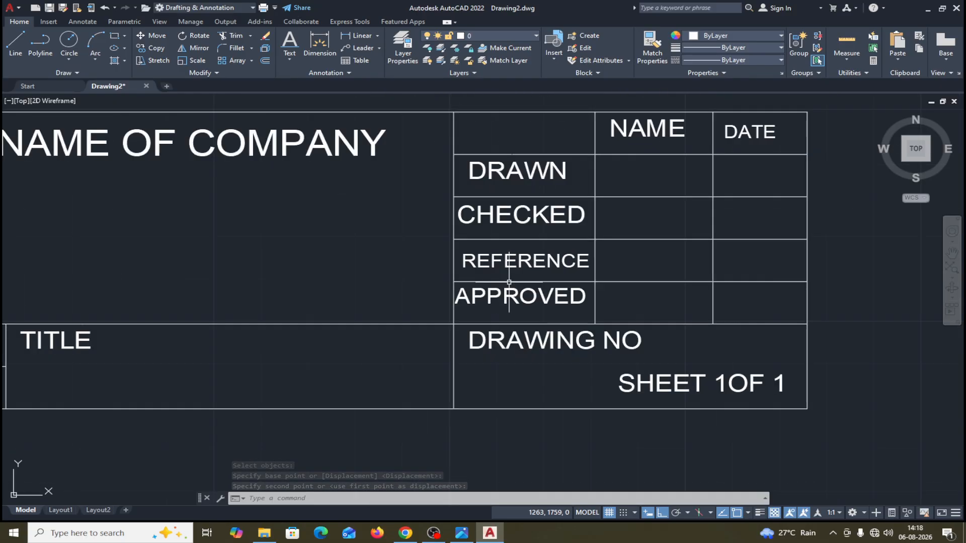
mouse_move(592, 296)
middle_down()
mouse_move(542, 273)
mouse_move(478, 281)
middle_up()
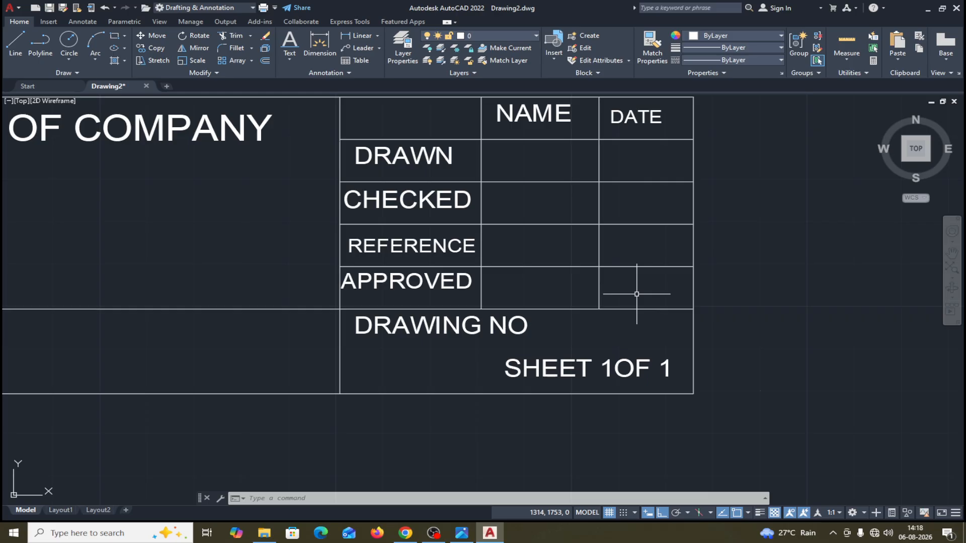
middle_drag(624, 323, 648, 346)
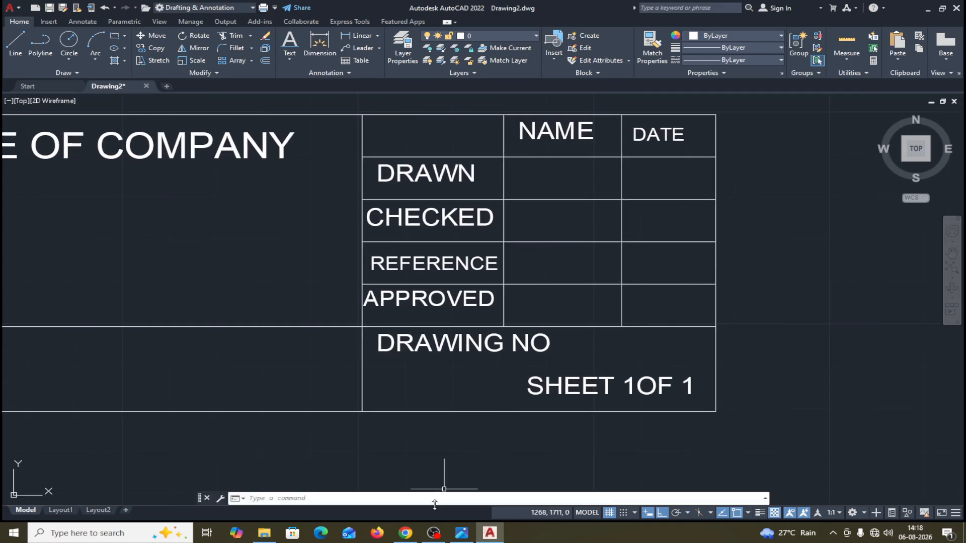
click(461, 533)
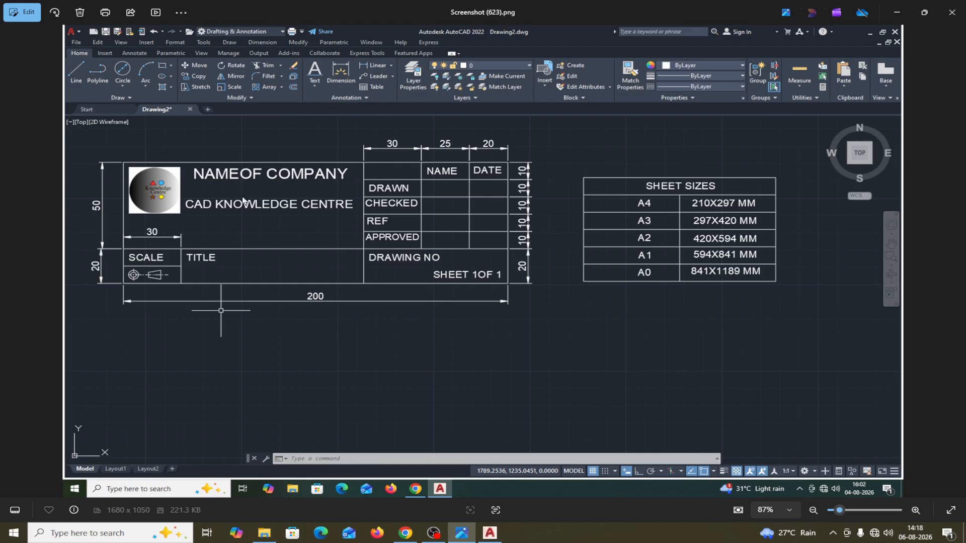
click(897, 12)
scroll(313, 215, down, 3)
middle_drag(276, 220, 492, 248)
scroll(466, 249, up, 4)
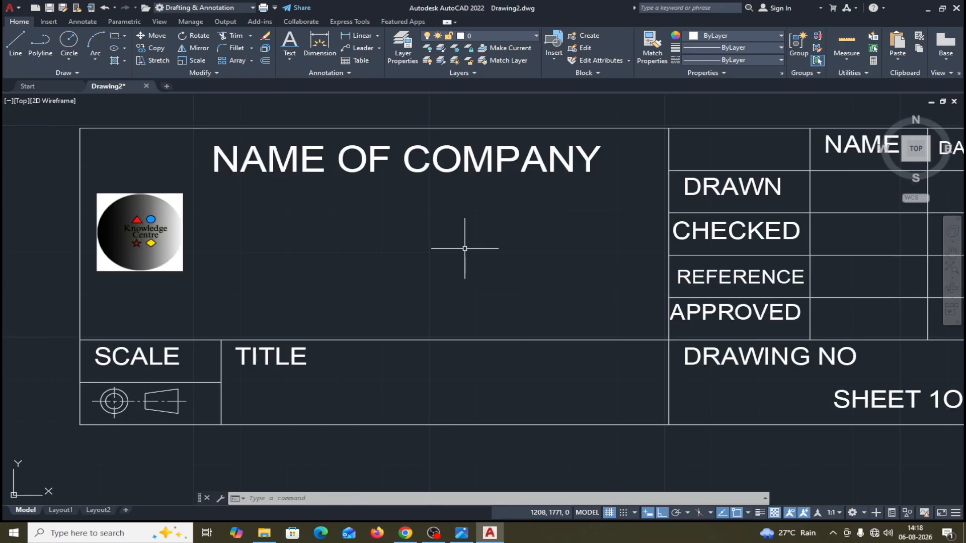
Try to add the single-line text CAD KNOWLEDGE CENTRE with height 6 and rotation 0 below the NAME OF COMPANY heading.
click(289, 58)
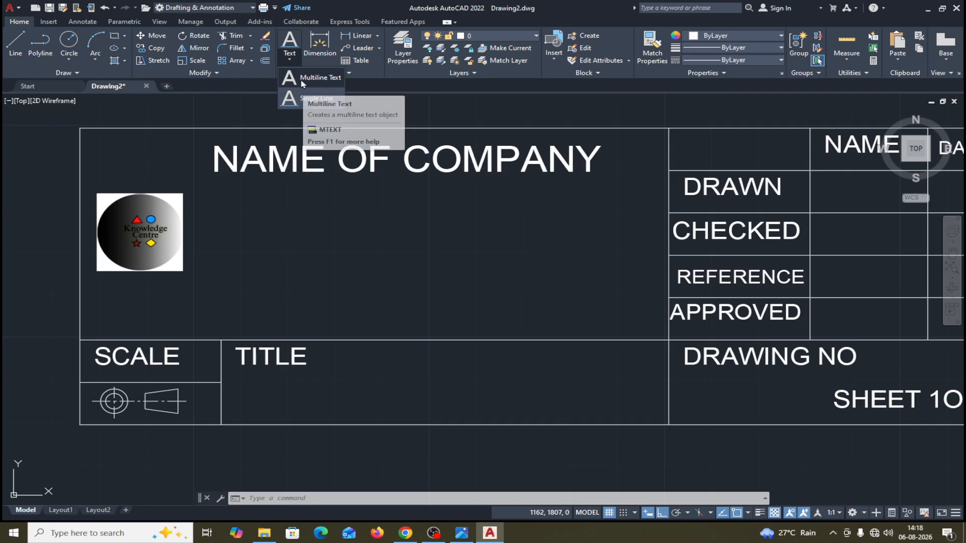
click(318, 98)
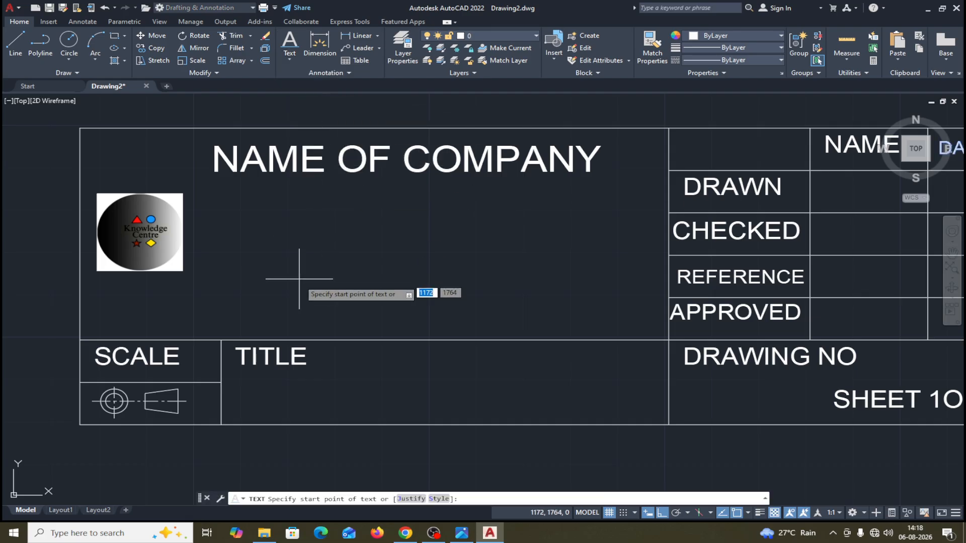
click(230, 292)
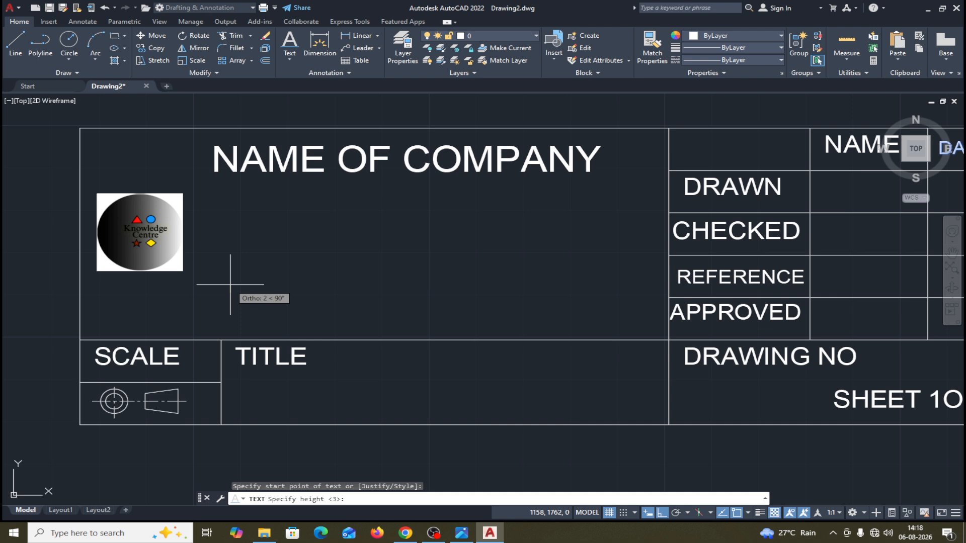
text(6)
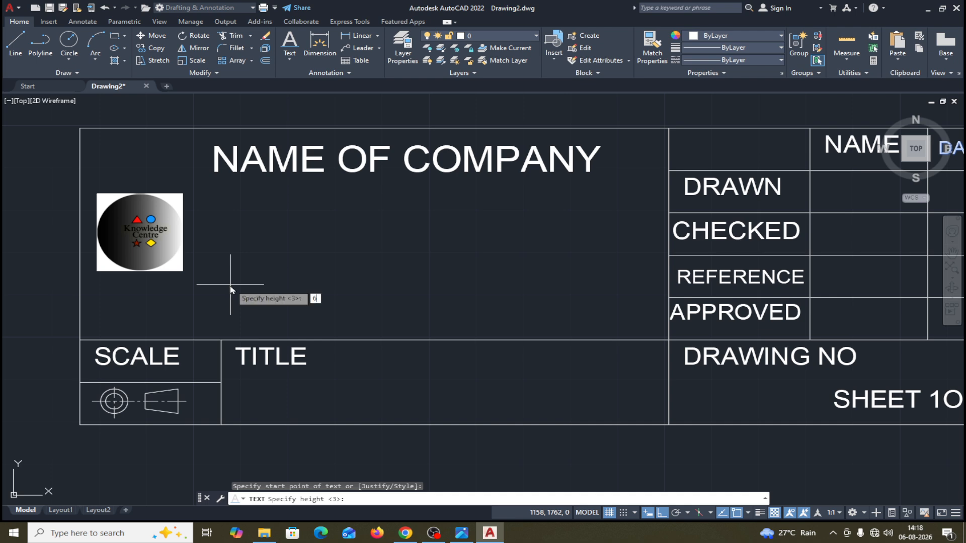
key(Return)
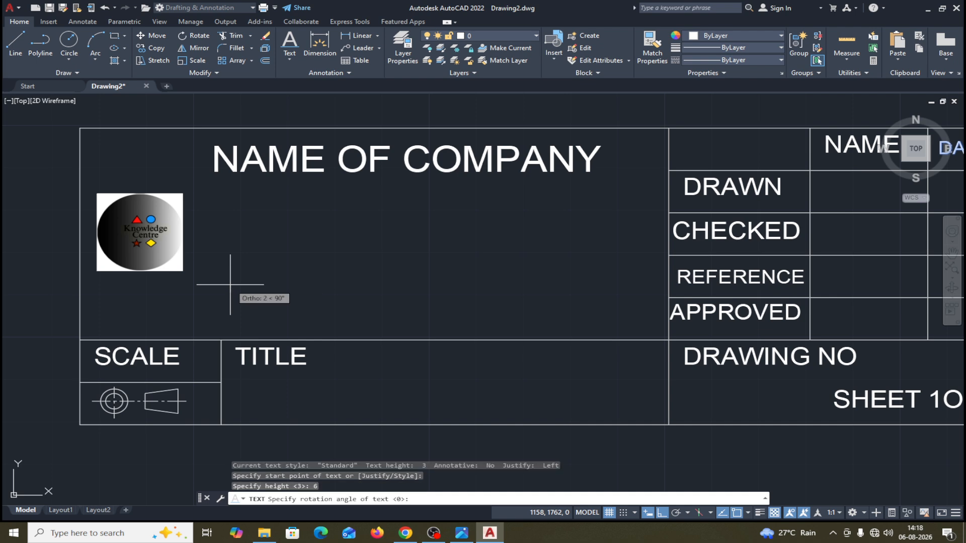
key(Return)
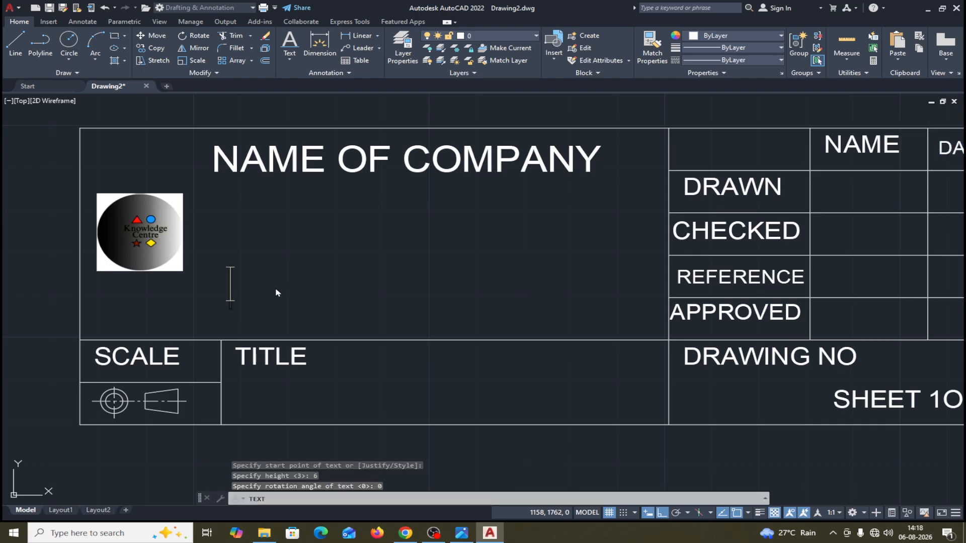
text(CAD)
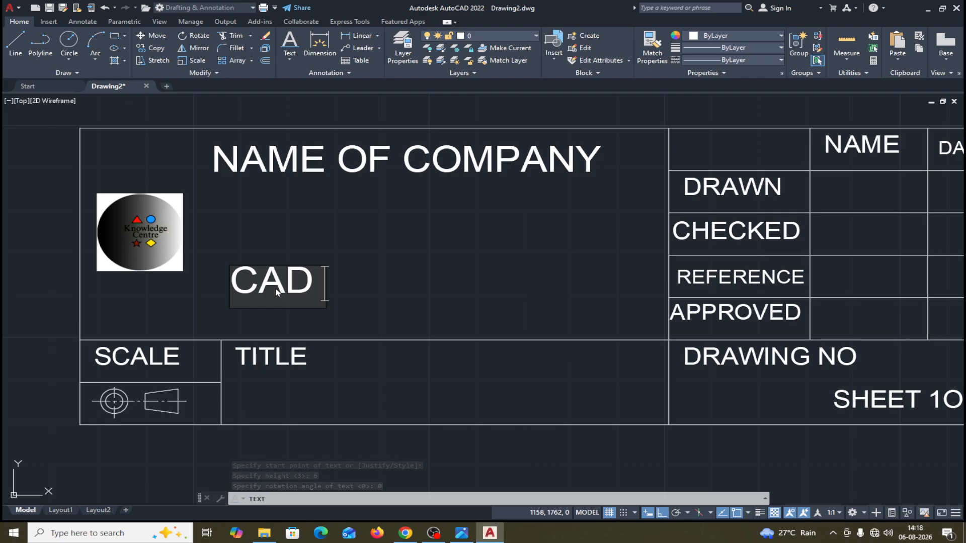
text( KNO)
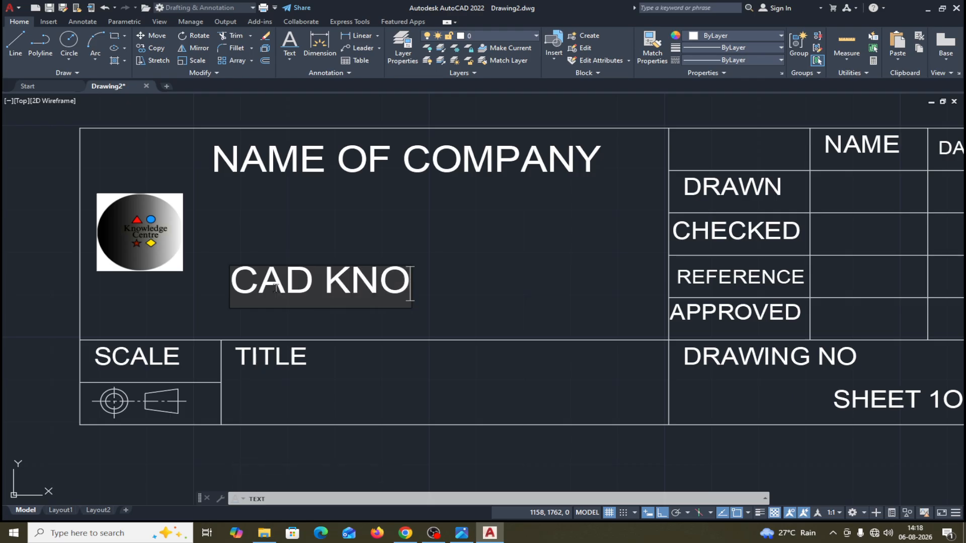
text(WLE)
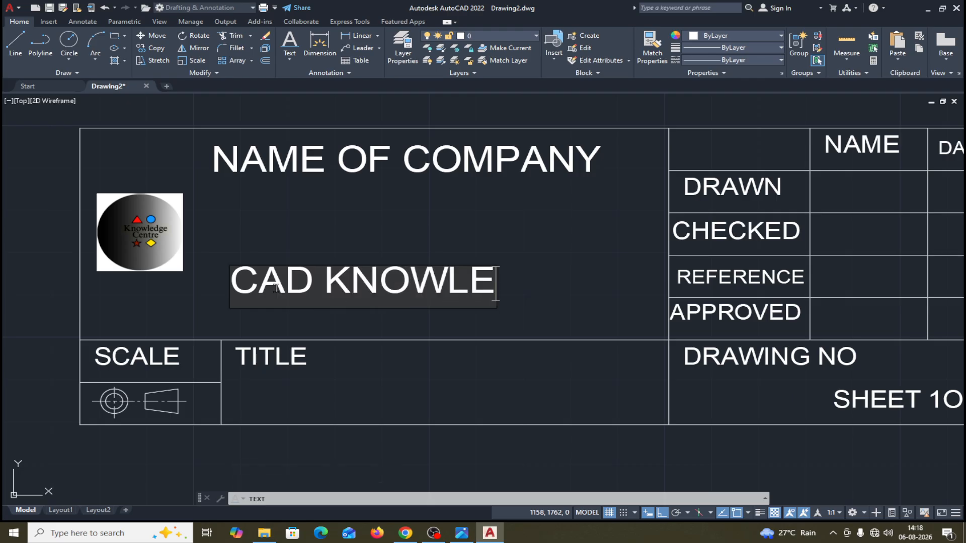
text(DGE C)
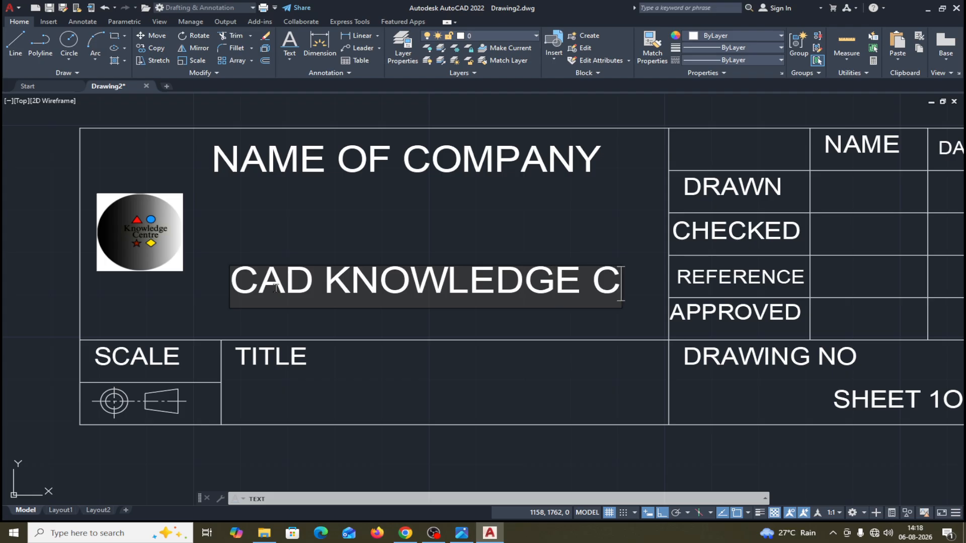
text(ENTRE)
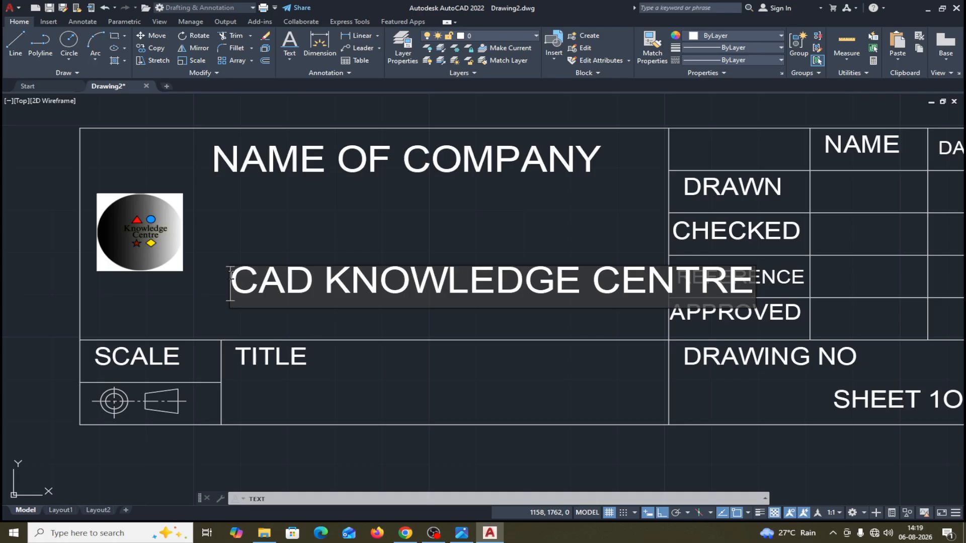
key(Return)
key(Return)
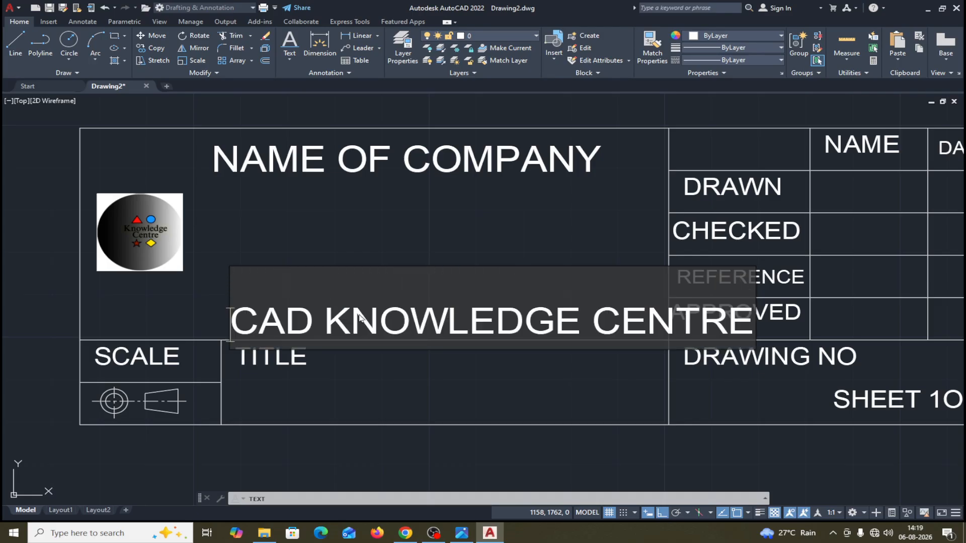
key(Return)
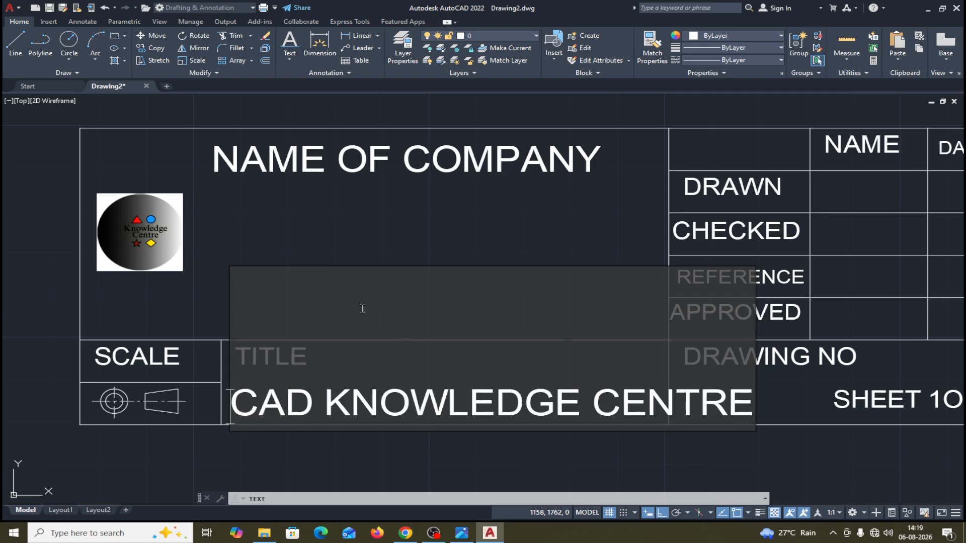
key(Escape)
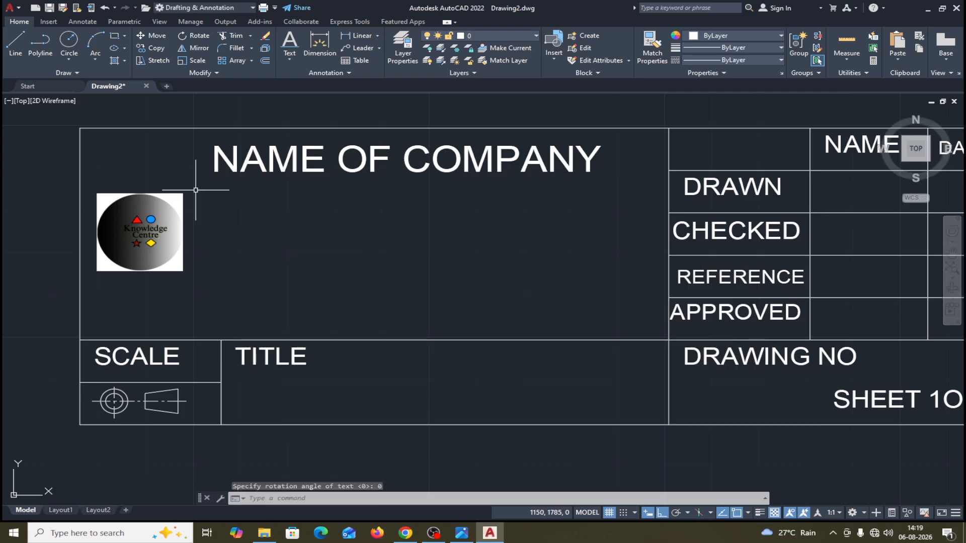
Add the single-line text CAD KNOWLEDGE CENTRE with height 6 and rotation 0 below the NAME OF COMPANY heading.
click(289, 58)
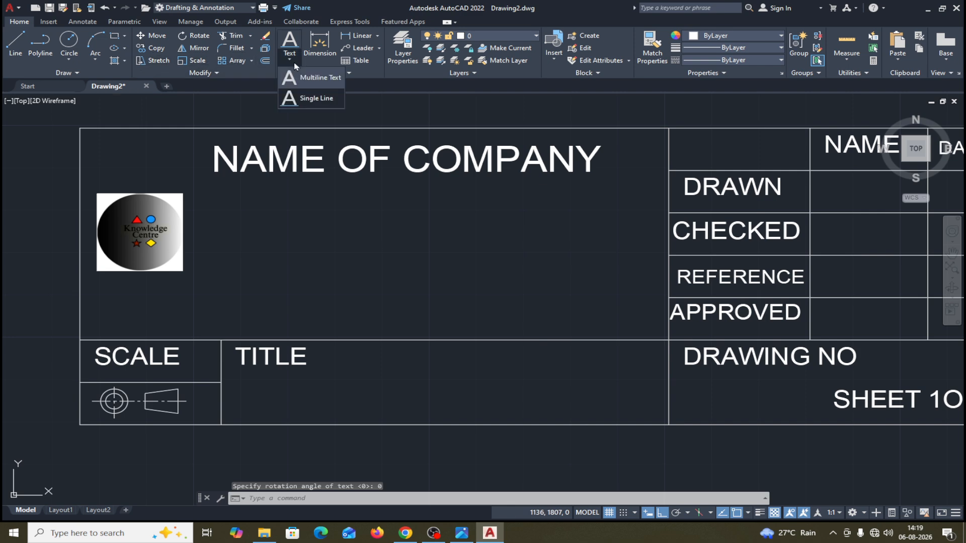
click(302, 97)
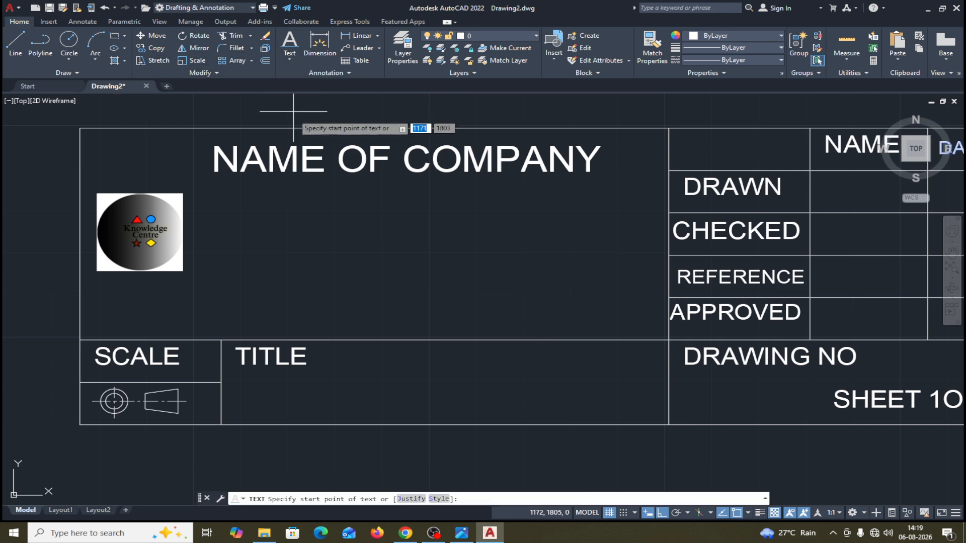
click(212, 271)
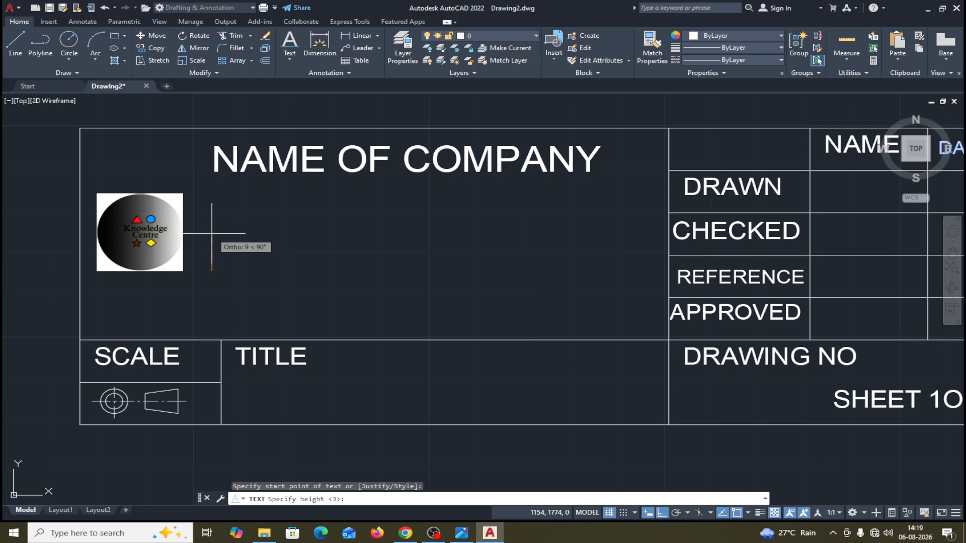
text(6)
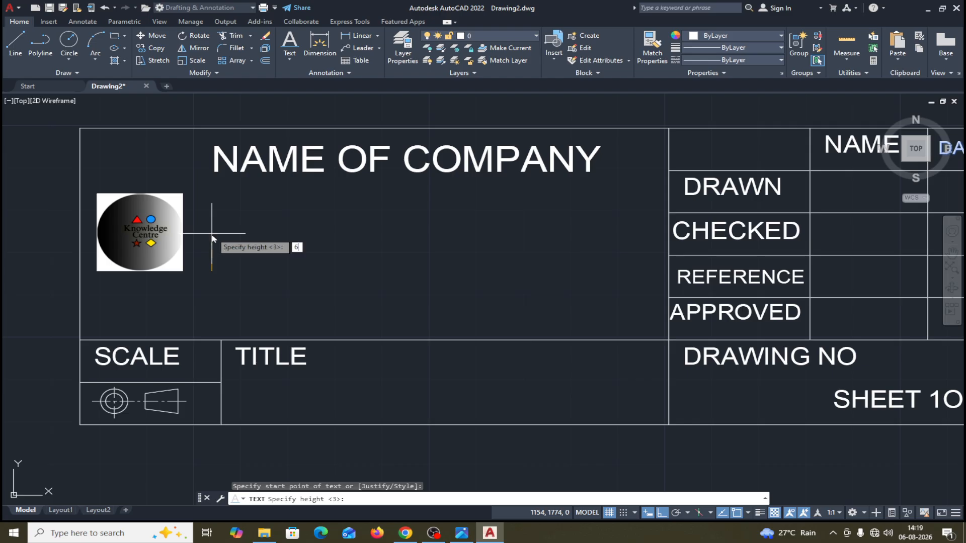
key(Return)
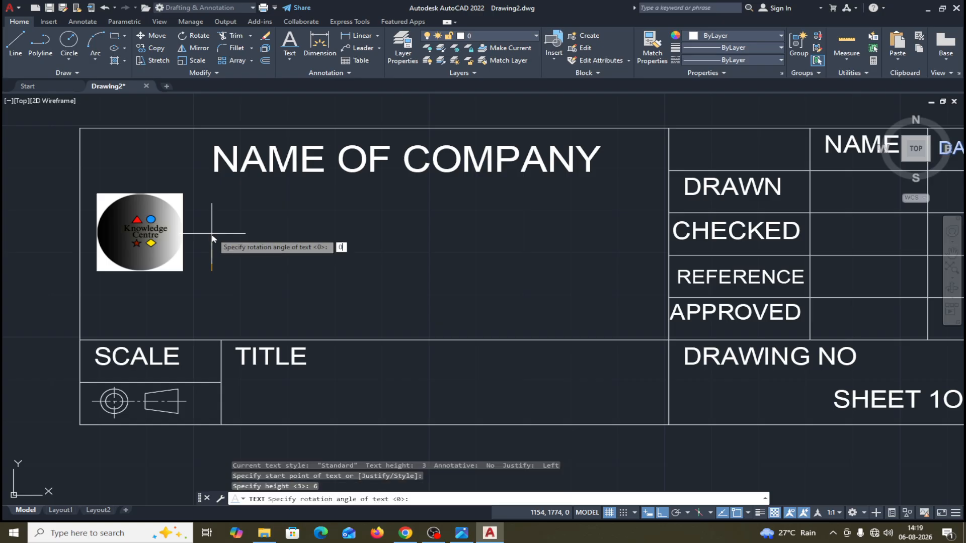
key(Return)
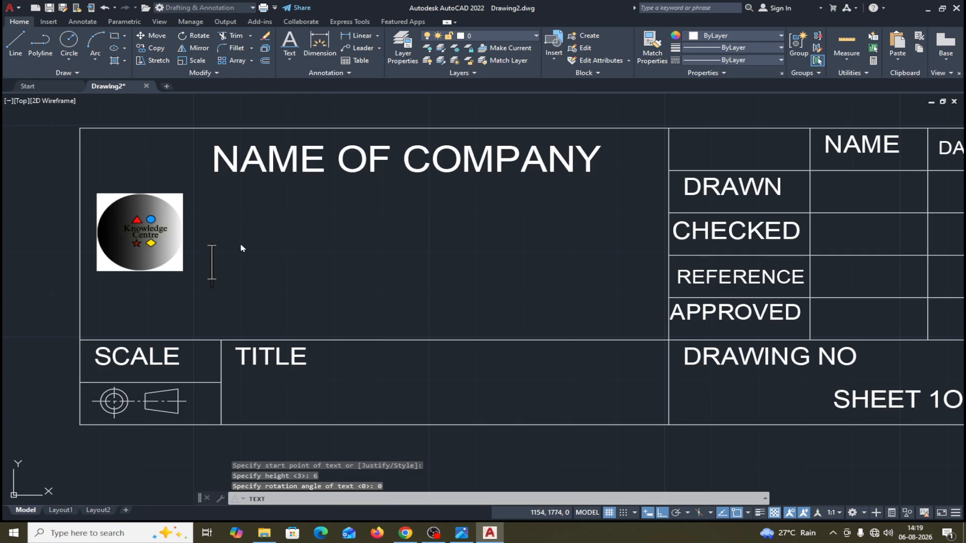
text(CAD)
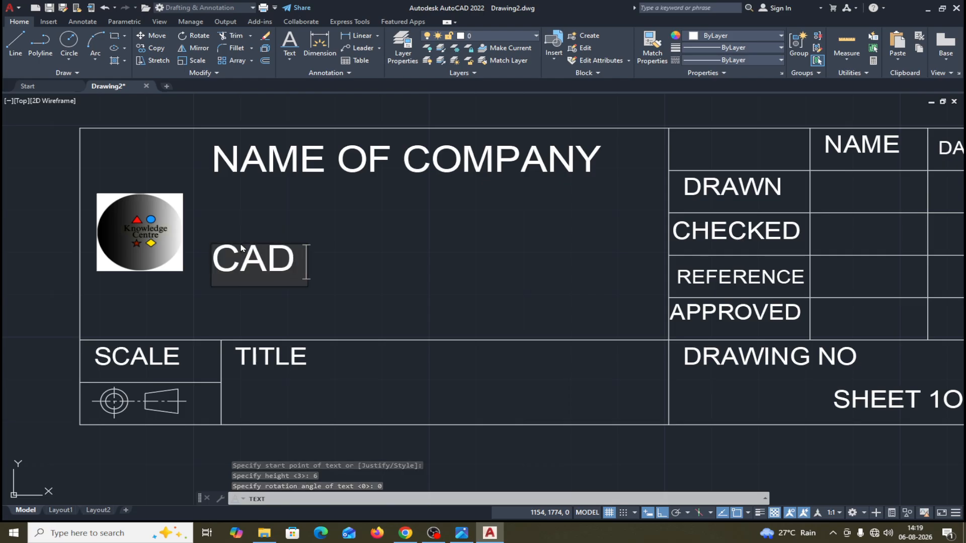
text( KN)
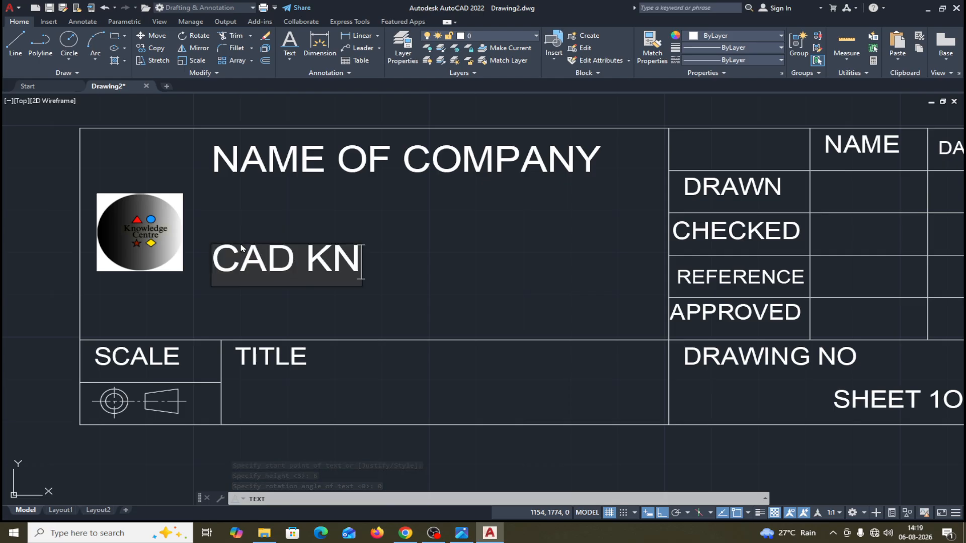
text(OWL)
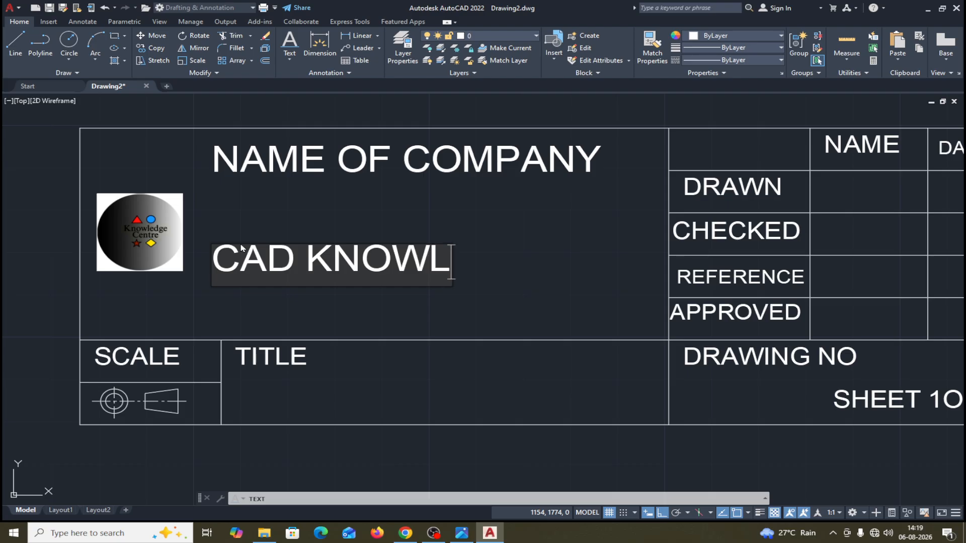
text(EDGE )
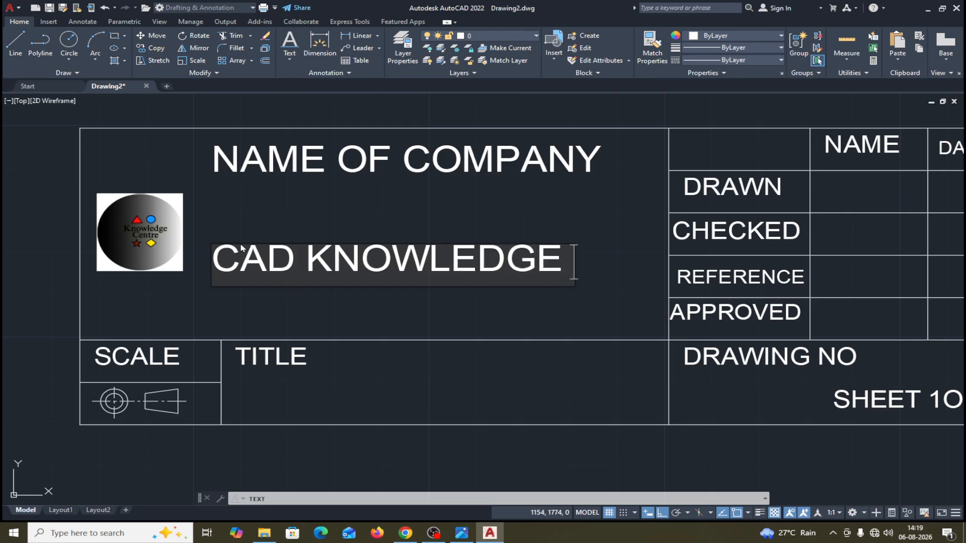
text(CENTRE)
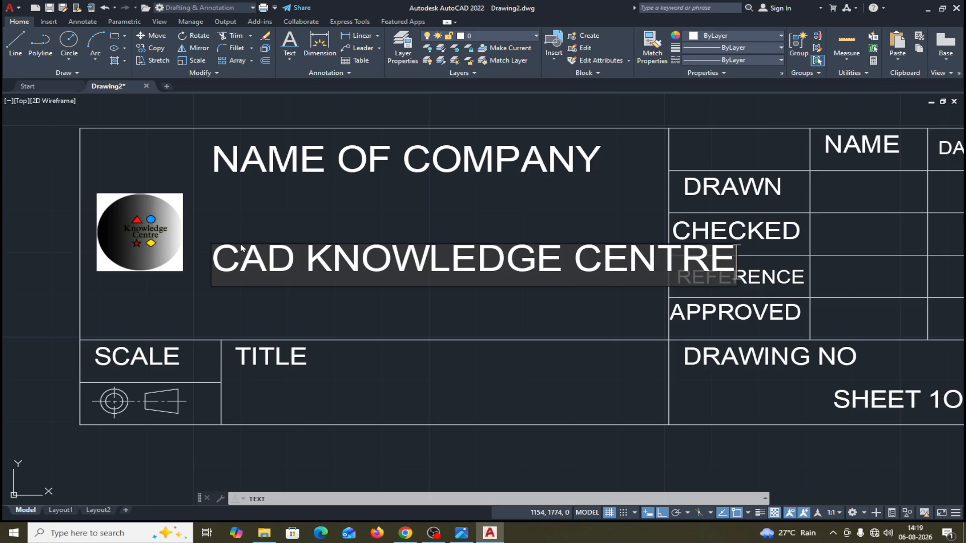
key(Return)
key(Return)
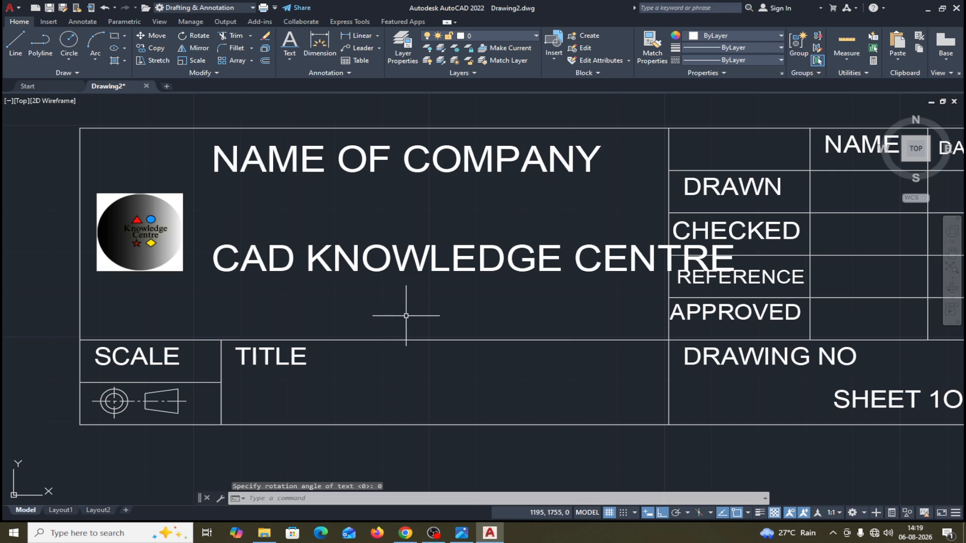
Move the CAD KNOWLEDGE CENTRE text freely down and leftward, with Ortho off, so it fits inside the company cell beneath the logo.
scroll(411, 306, down, 2)
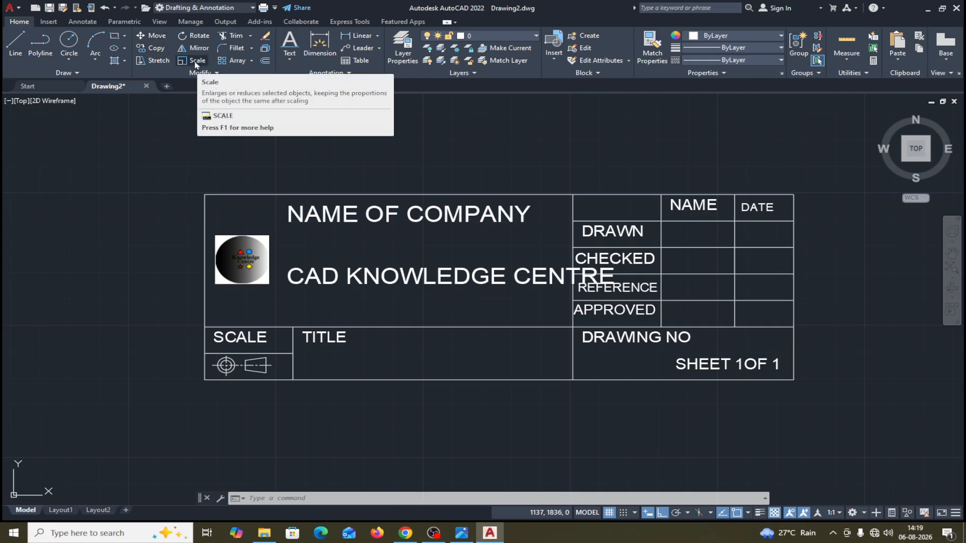
click(152, 35)
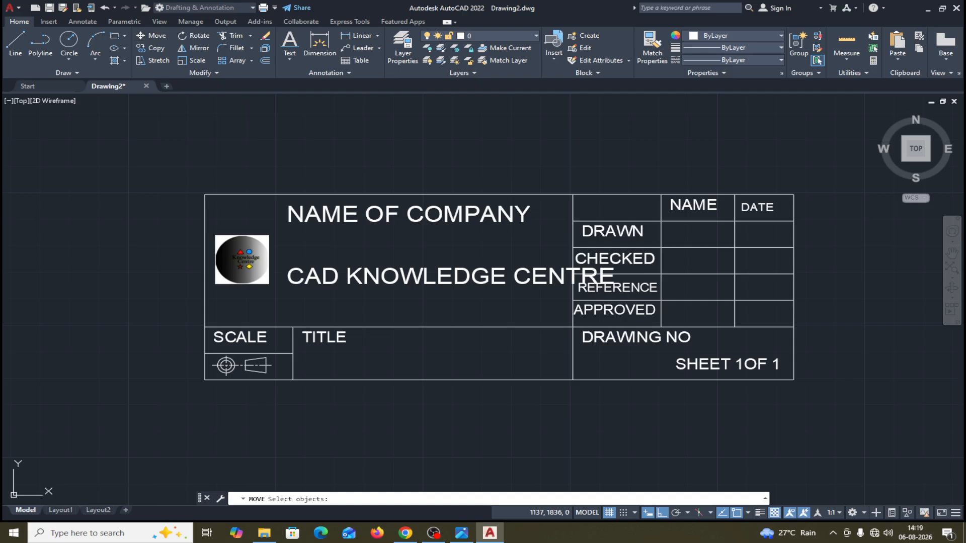
click(325, 282)
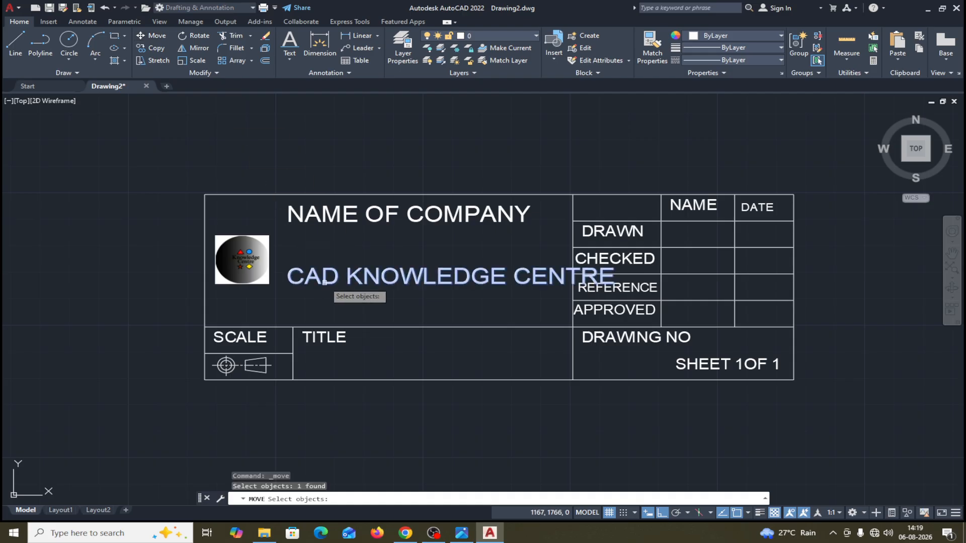
key(Return)
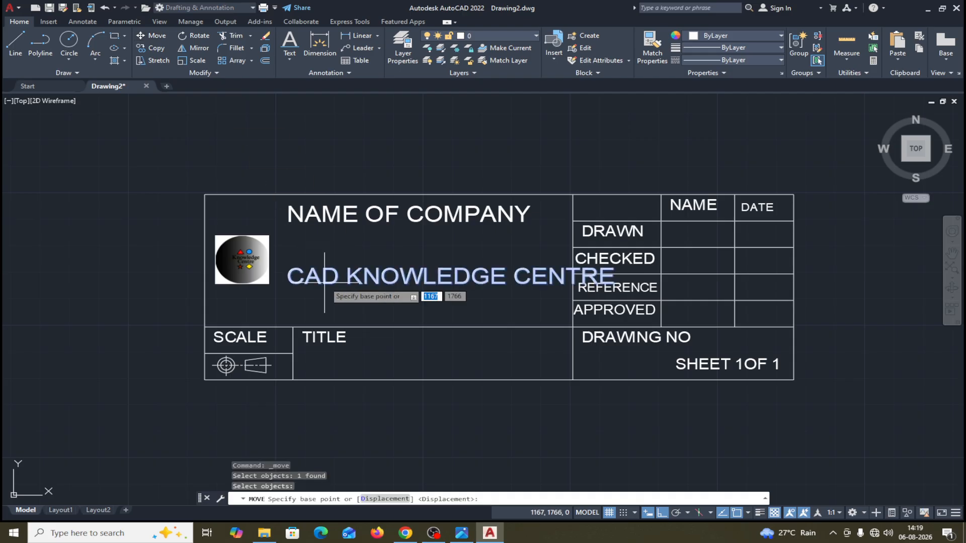
click(284, 242)
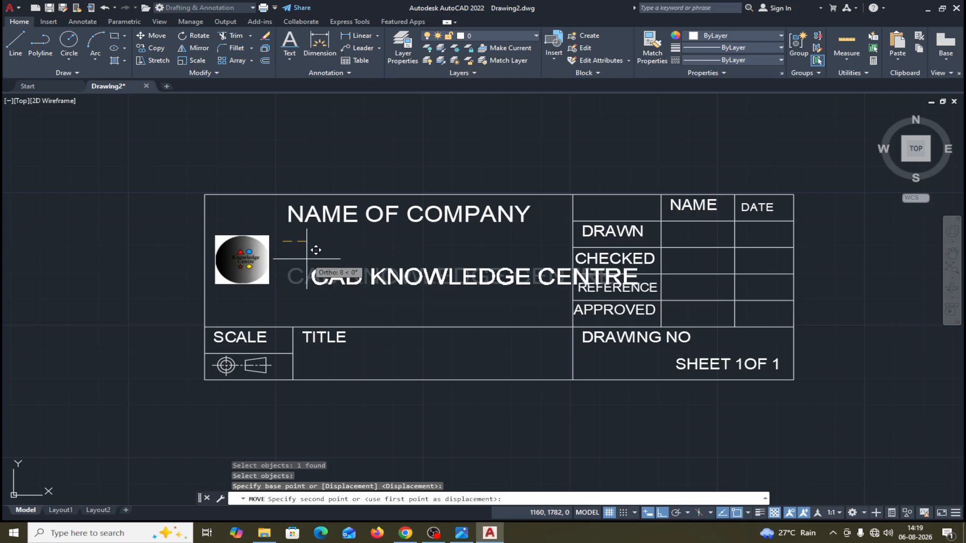
key(F8)
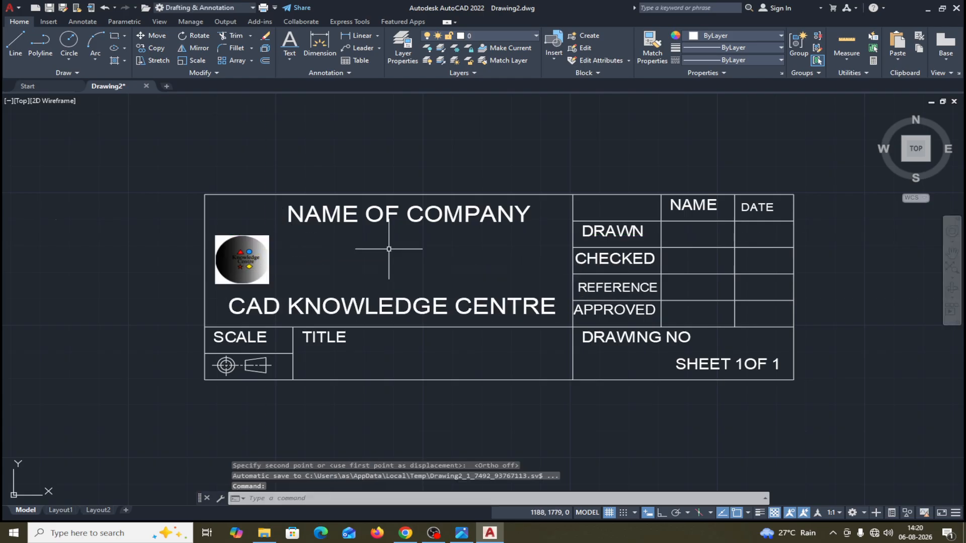
Consult the sheet sizes in the reference image and offset the title block's right edge 297 to the left for the A4 sheet width.
middle_drag(831, 304, 757, 301)
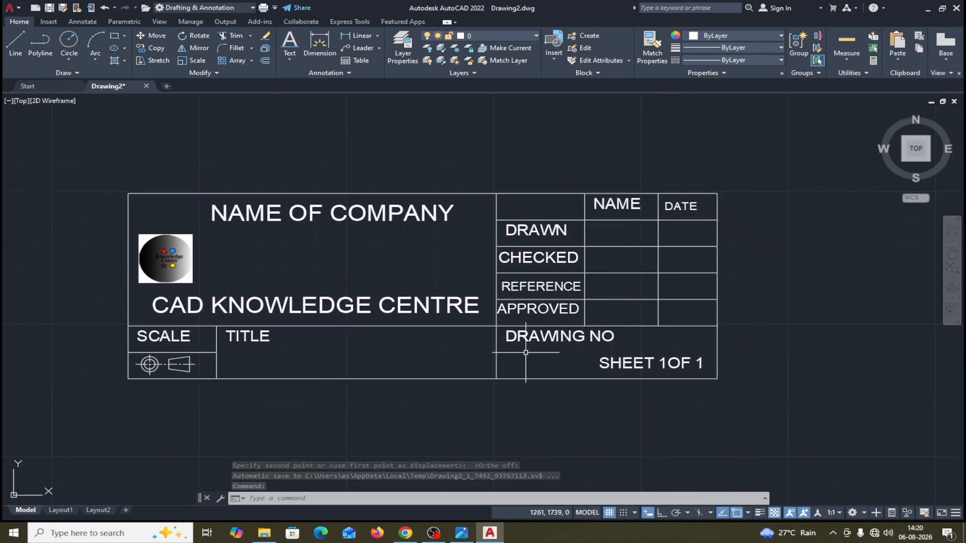
click(461, 533)
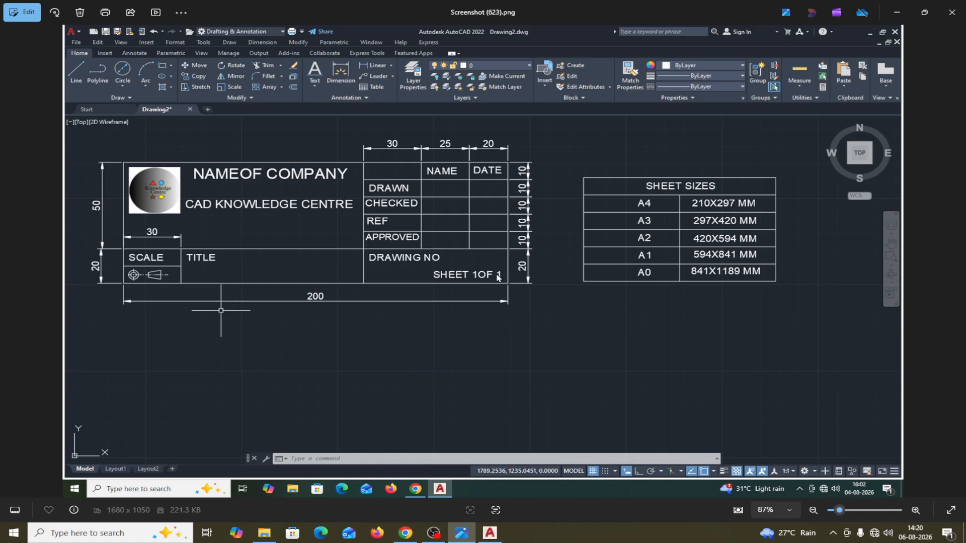
click(901, 13)
scroll(791, 229, down, 2)
mouse_move(791, 233)
middle_down()
mouse_move(748, 282)
mouse_move(673, 322)
middle_up()
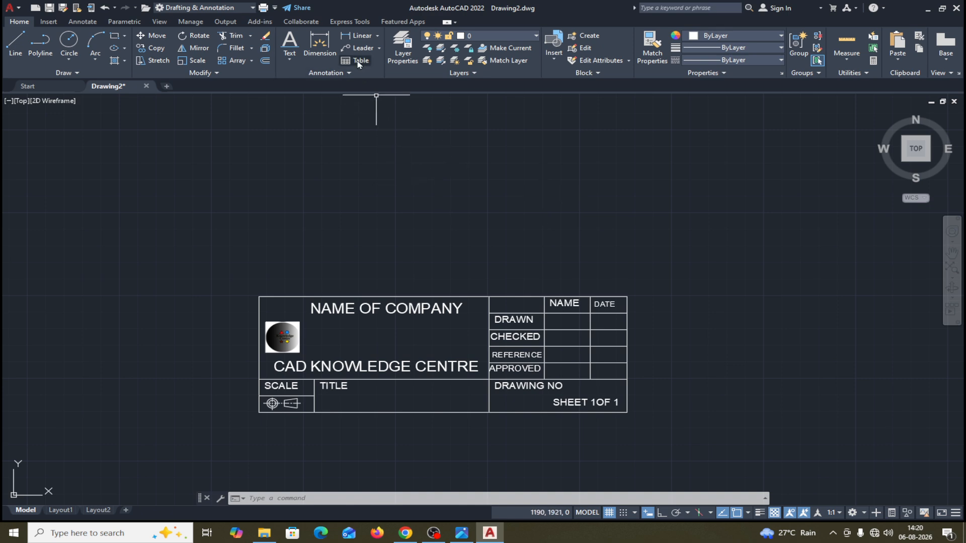
click(265, 61)
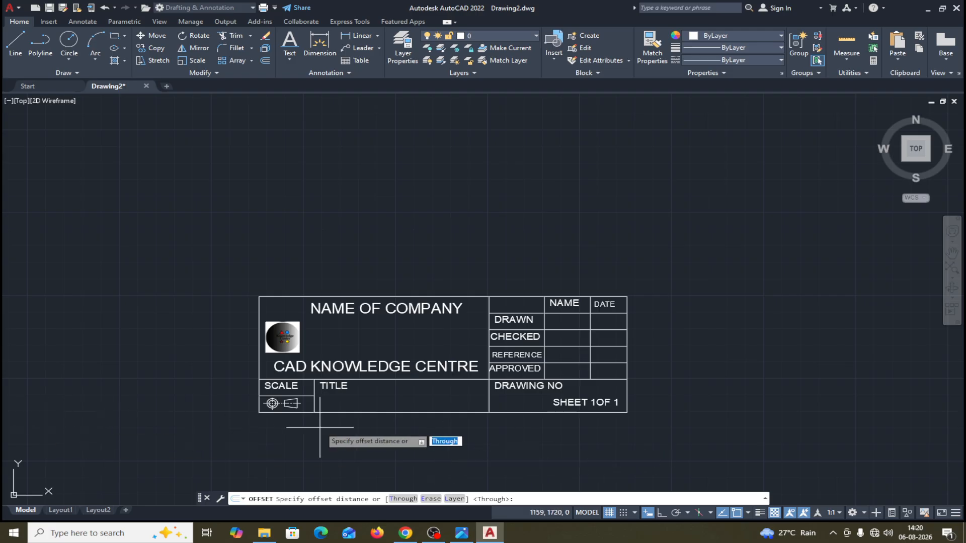
text(297)
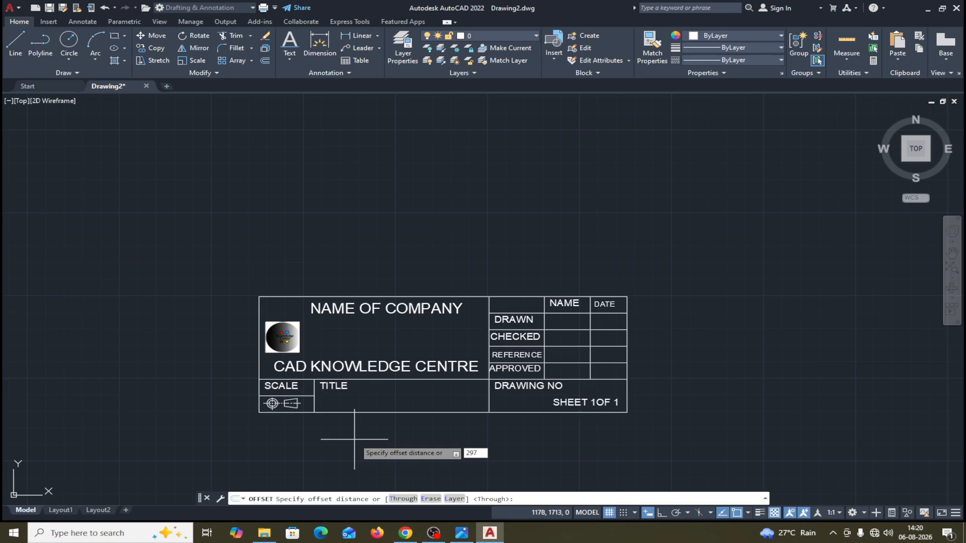
key(Return)
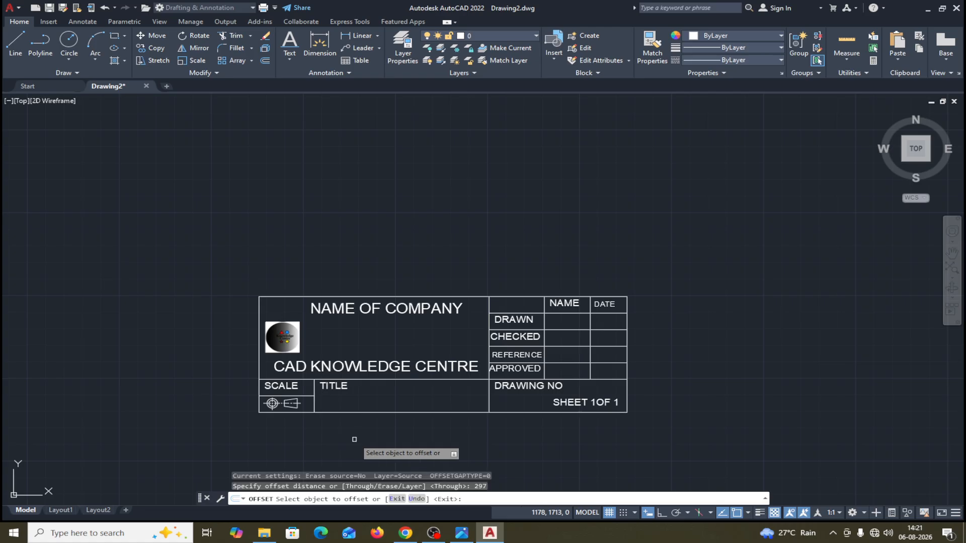
click(627, 407)
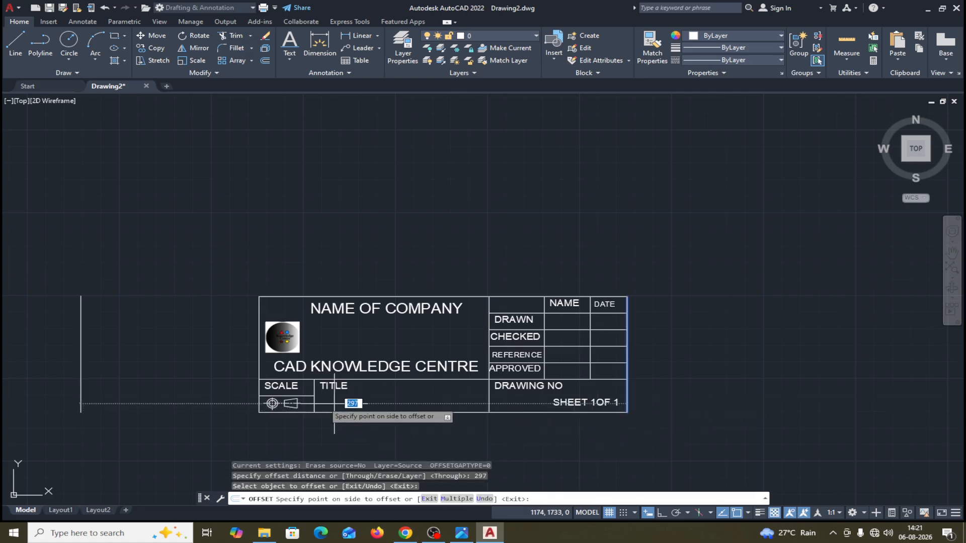
click(175, 396)
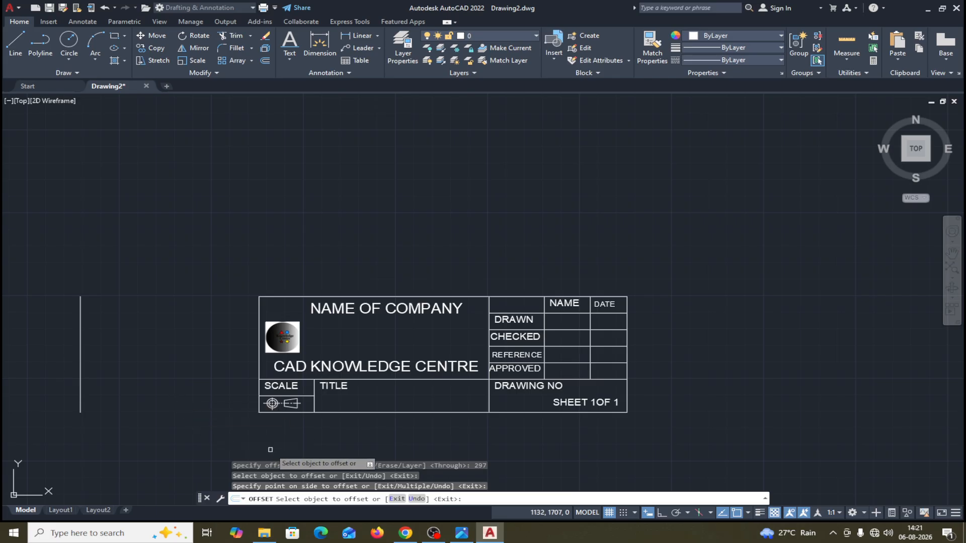
Offset the title block's bottom edge 210 upward for the A4 sheet height.
click(369, 412)
text(210)
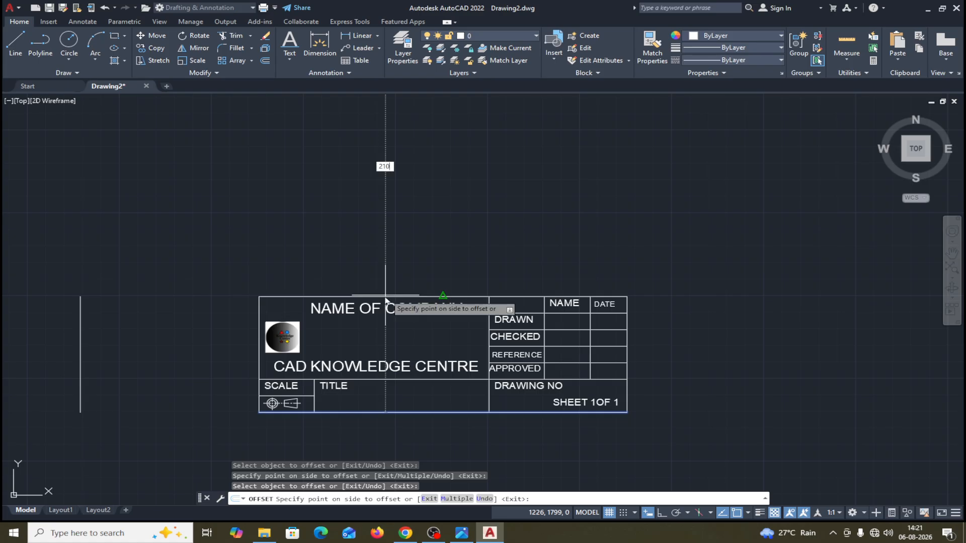
key(Return)
scroll(383, 246, down, 1)
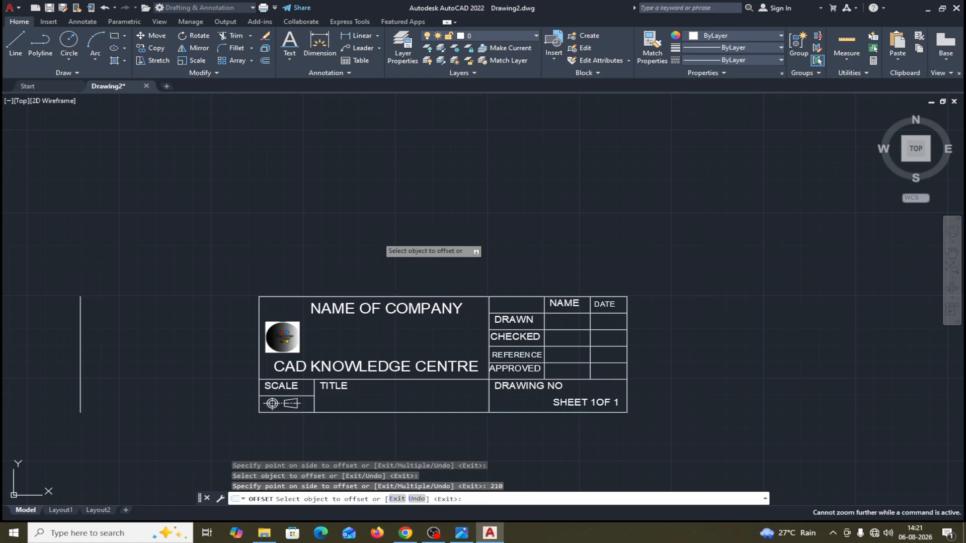
key(Return)
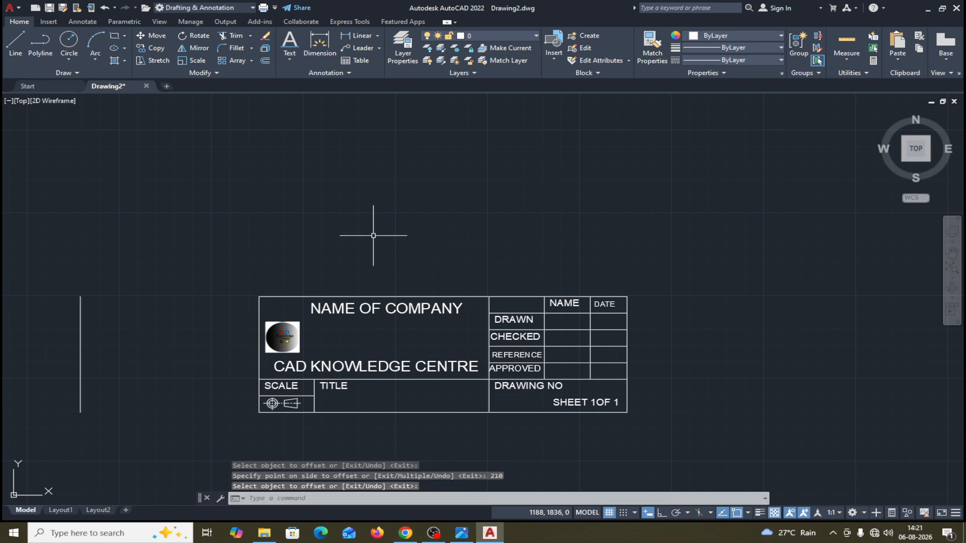
Join the offset left and top sheet lines at their corner using Fillet with radius 0 and the Multiple option.
scroll(362, 238, down, 4)
mouse_move(371, 222)
middle_down()
mouse_move(379, 255)
mouse_move(399, 270)
mouse_move(371, 265)
middle_up()
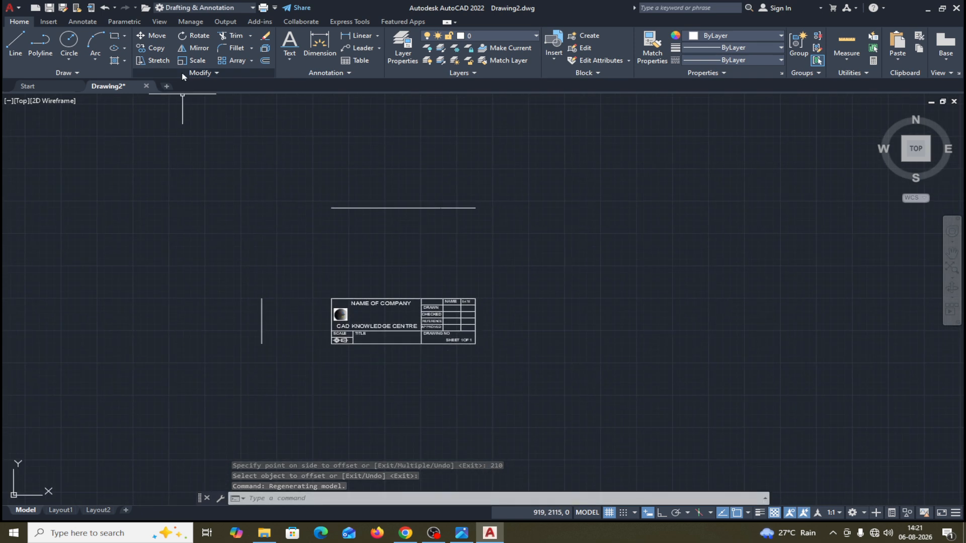
click(235, 49)
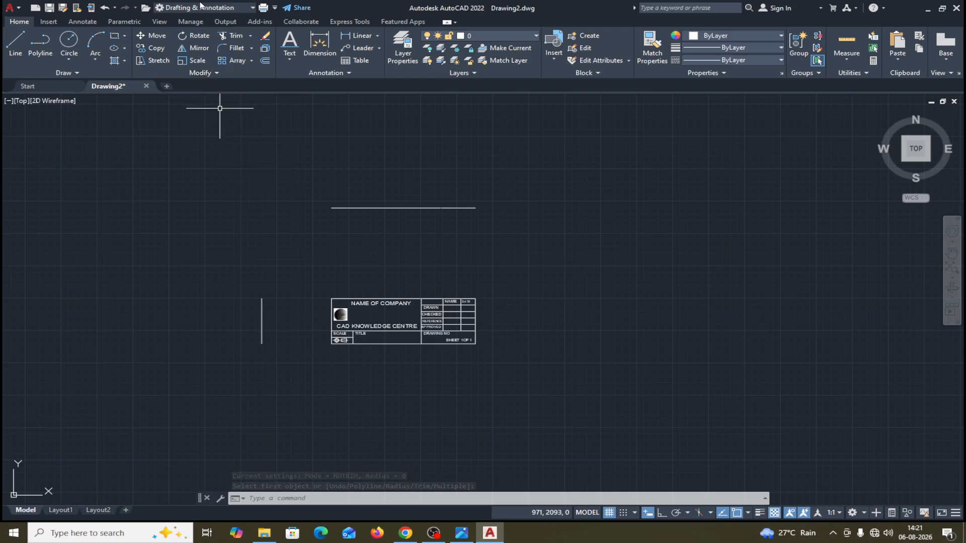
click(235, 48)
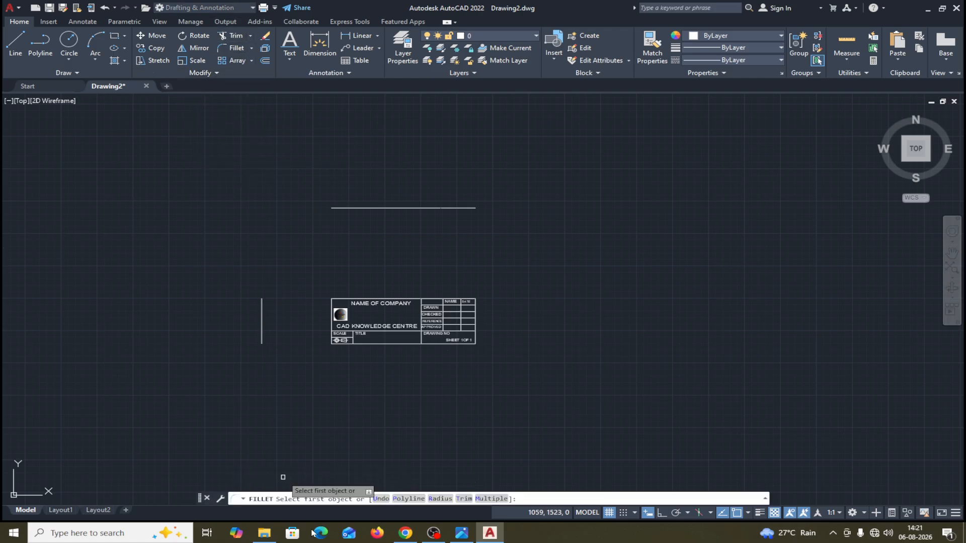
click(439, 500)
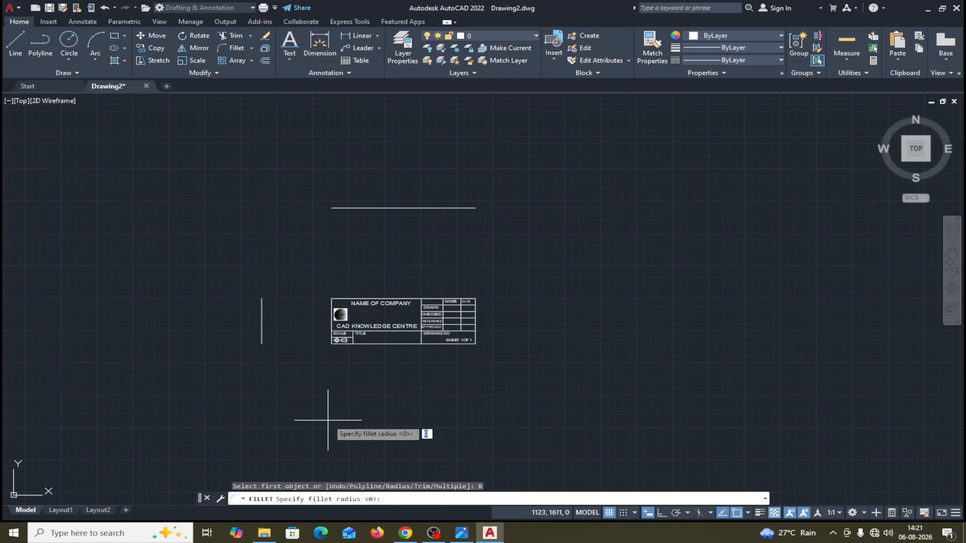
key(Return)
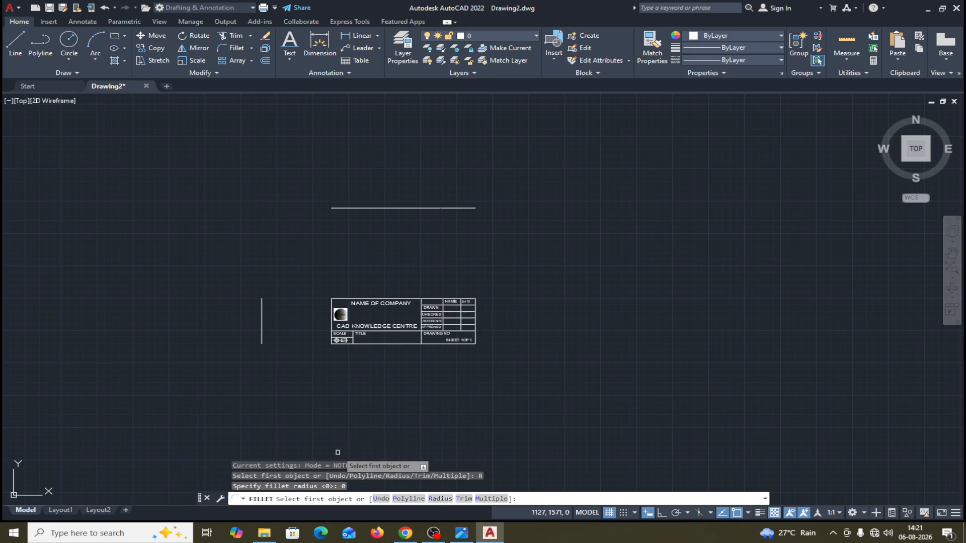
click(484, 499)
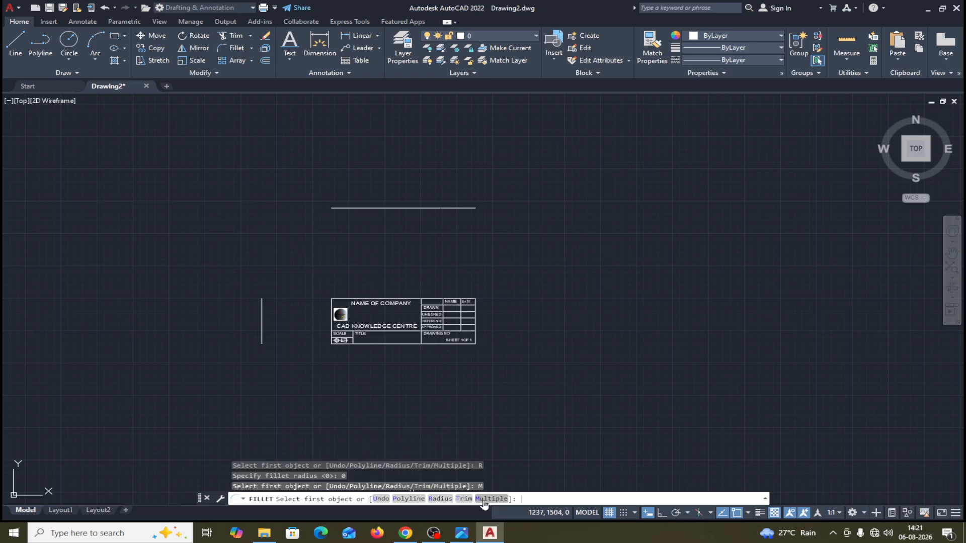
click(261, 314)
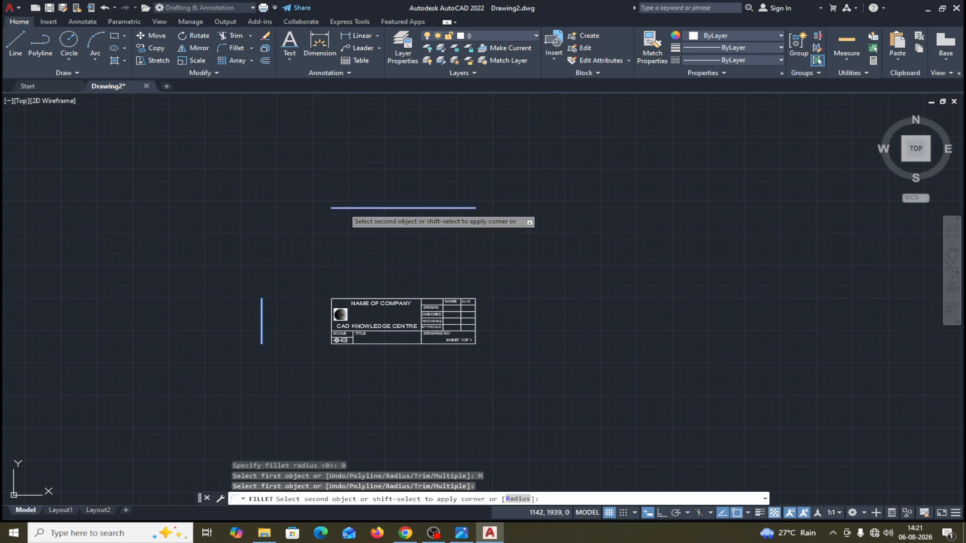
click(337, 208)
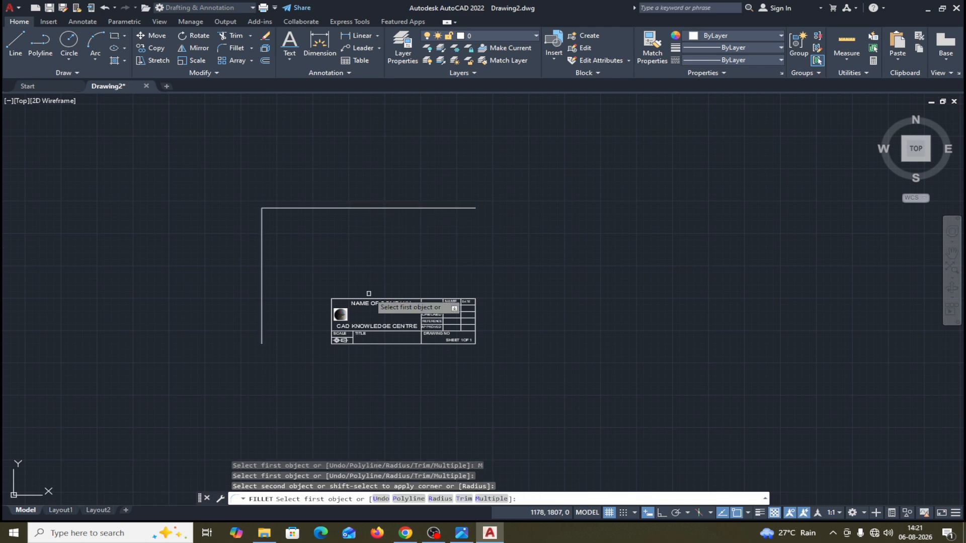
Fillet the top-right and bottom-left corners of the sheet border to close the A4 rectangle.
scroll(462, 346, up, 2)
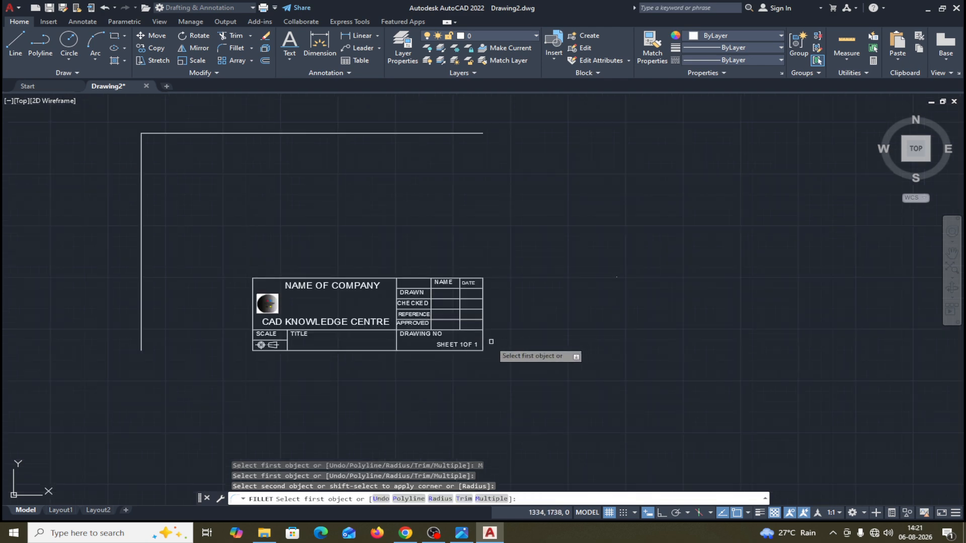
click(441, 133)
click(441, 133)
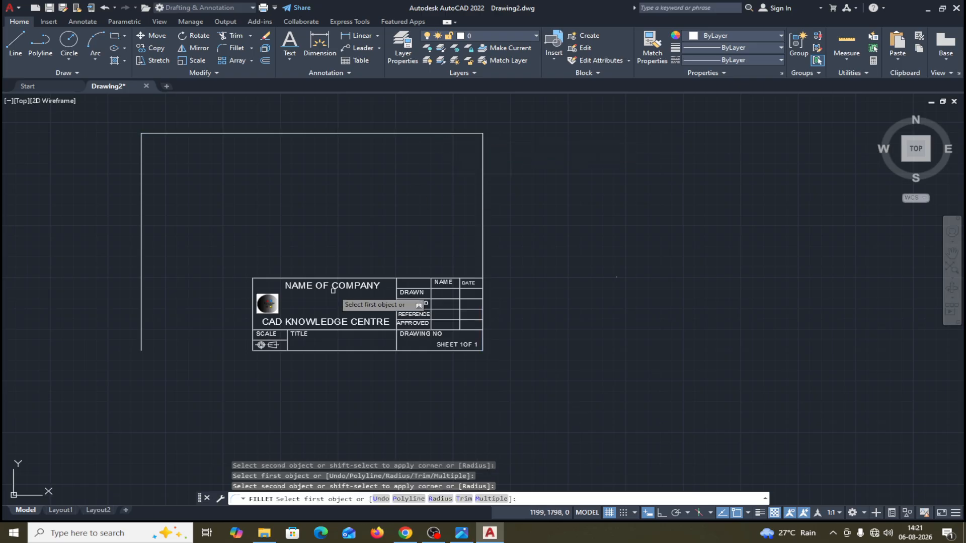
click(311, 350)
click(142, 339)
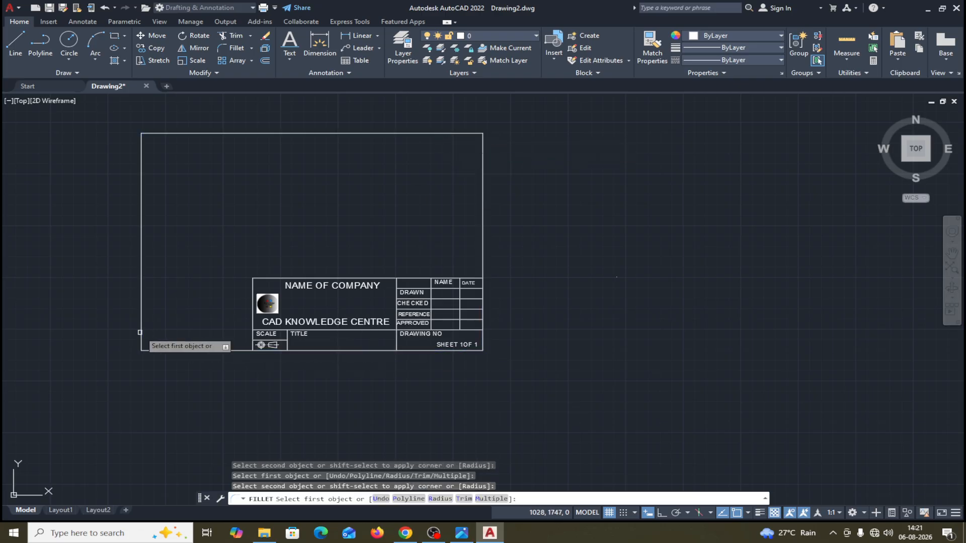
Save the drawing in the Documents folder as A4 SHEET in AutoCAD 2018 Drawing format.
scroll(376, 400, down, 2)
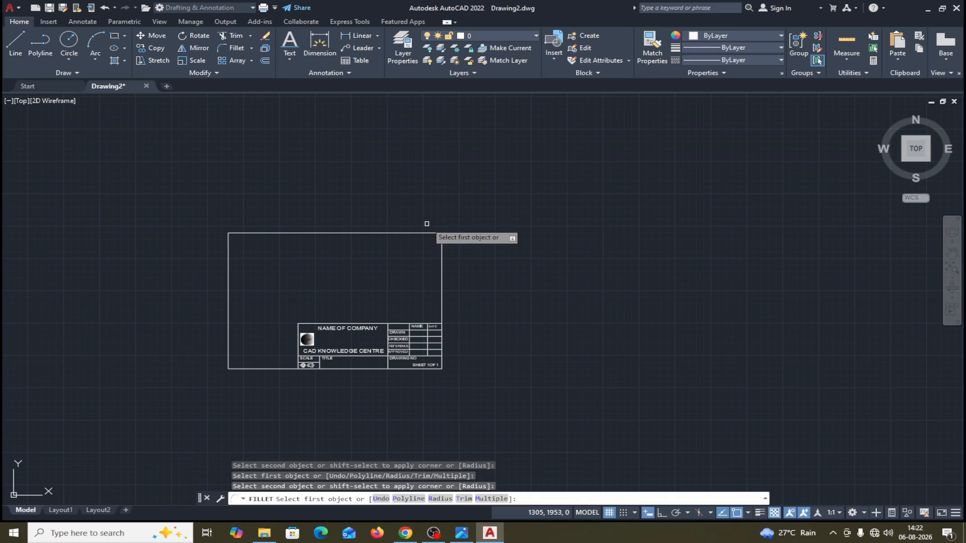
middle_drag(522, 265, 463, 252)
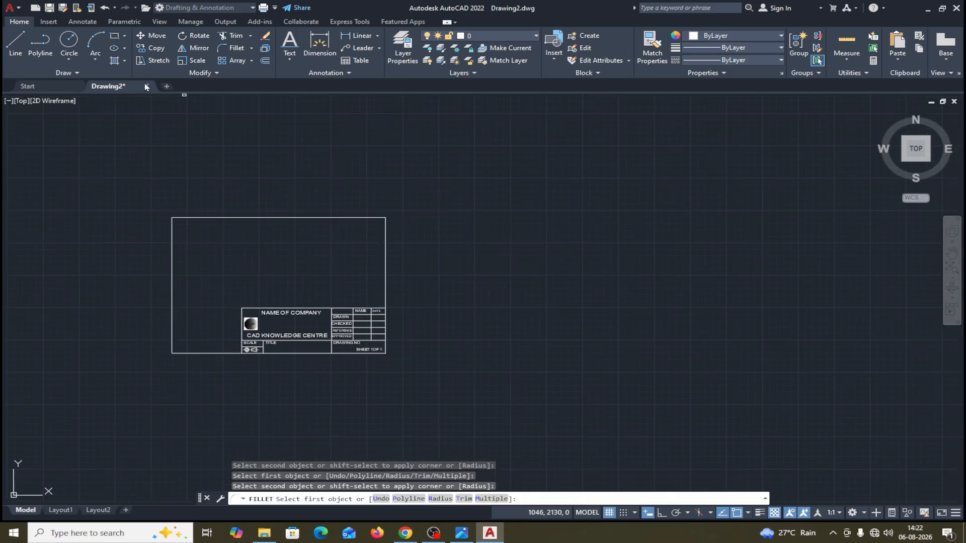
click(50, 8)
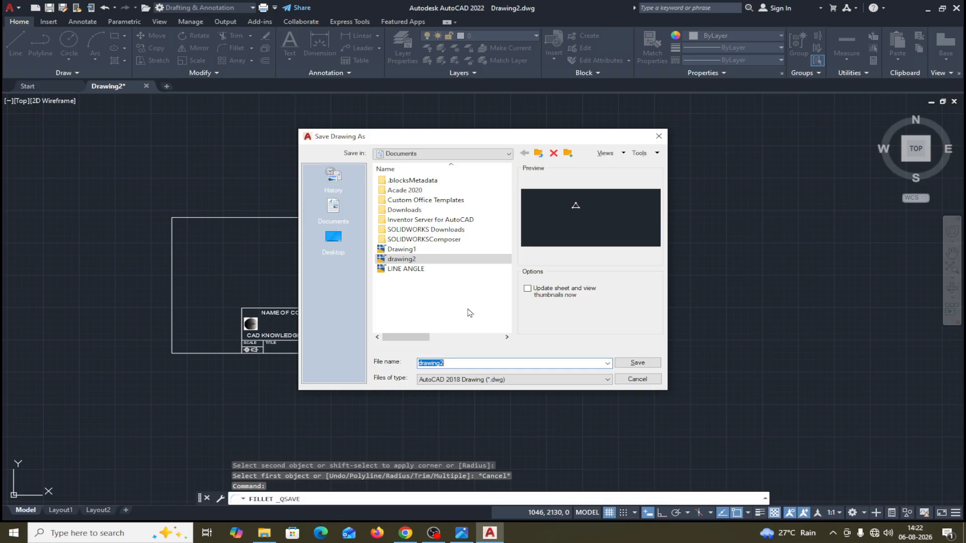
text(a)
text(4)
text(A)
text(4)
click(624, 363)
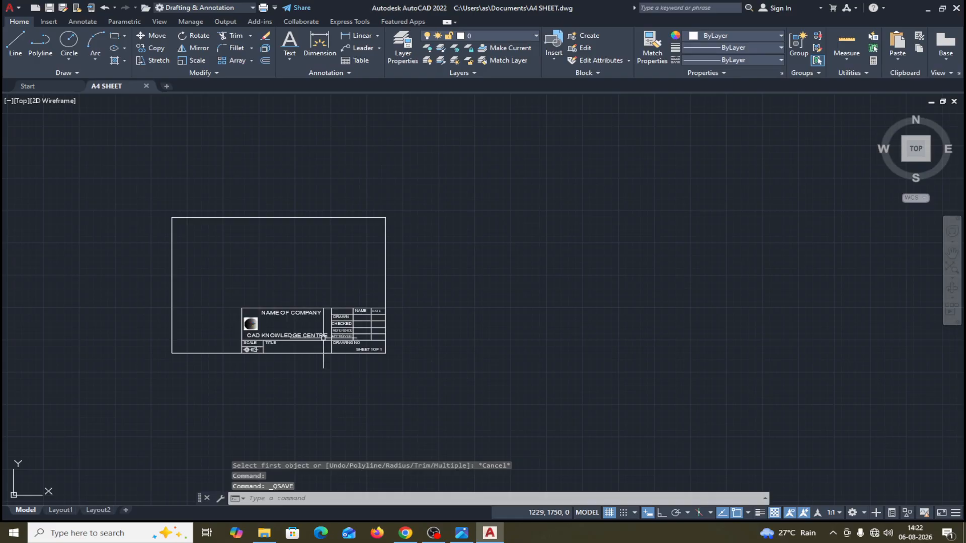
Consult the sheet sizes in the reference image and erase the A4 border's top and left lines.
middle_drag(528, 303, 621, 302)
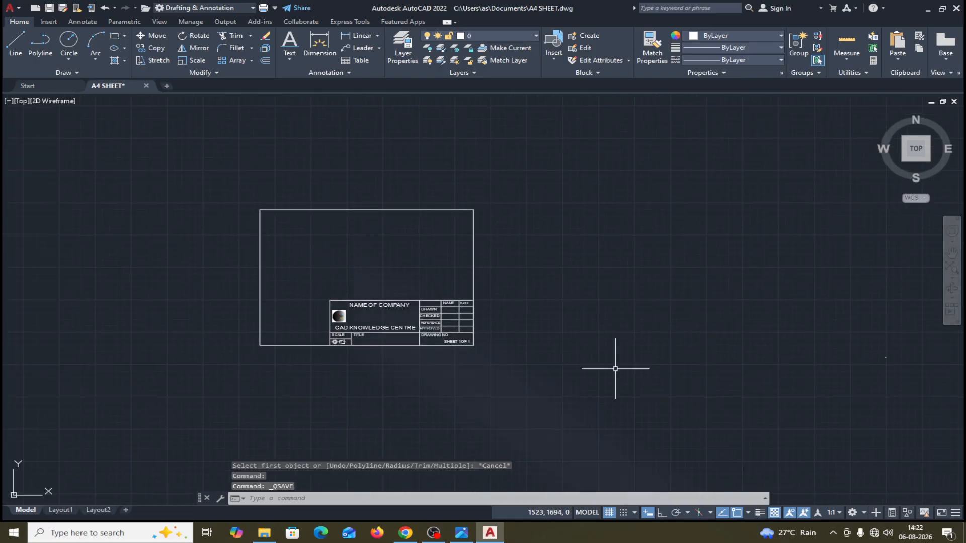
click(462, 534)
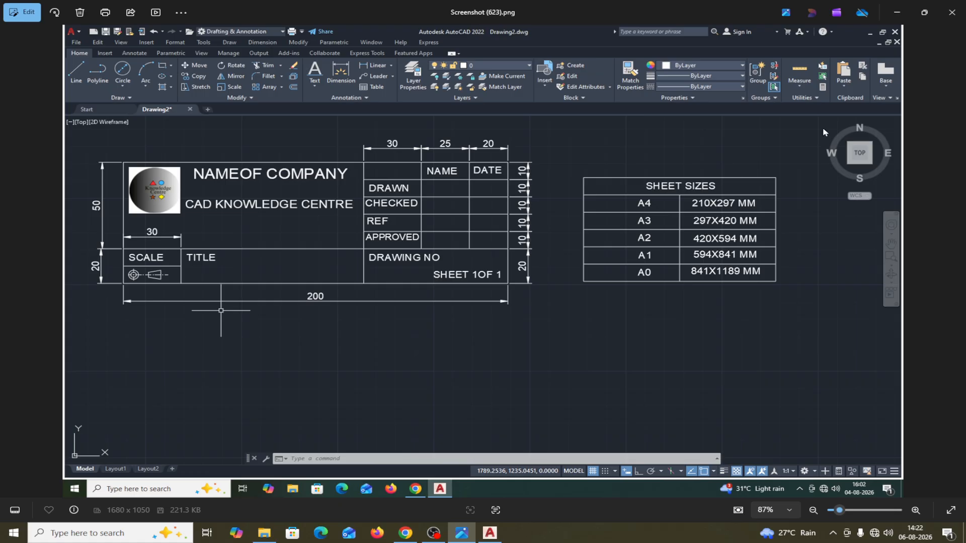
click(894, 19)
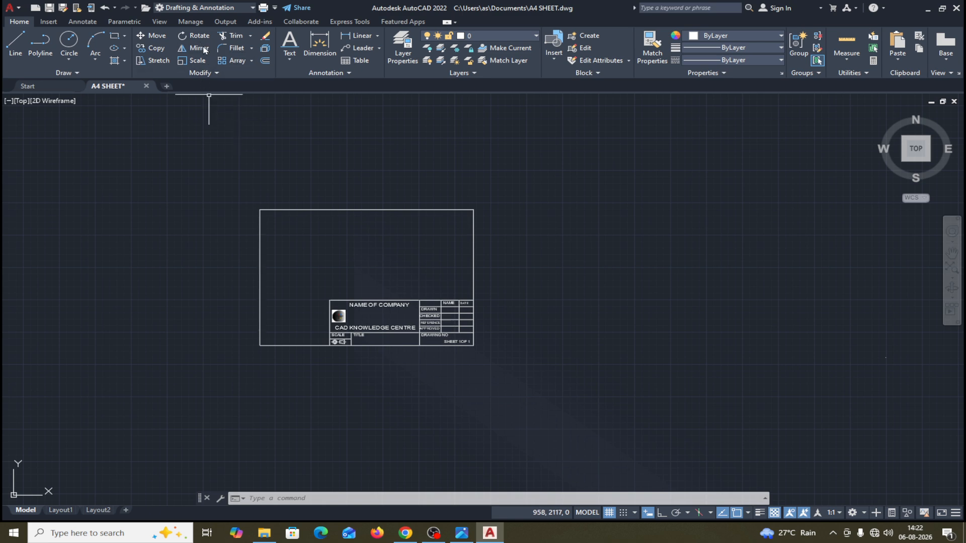
click(265, 35)
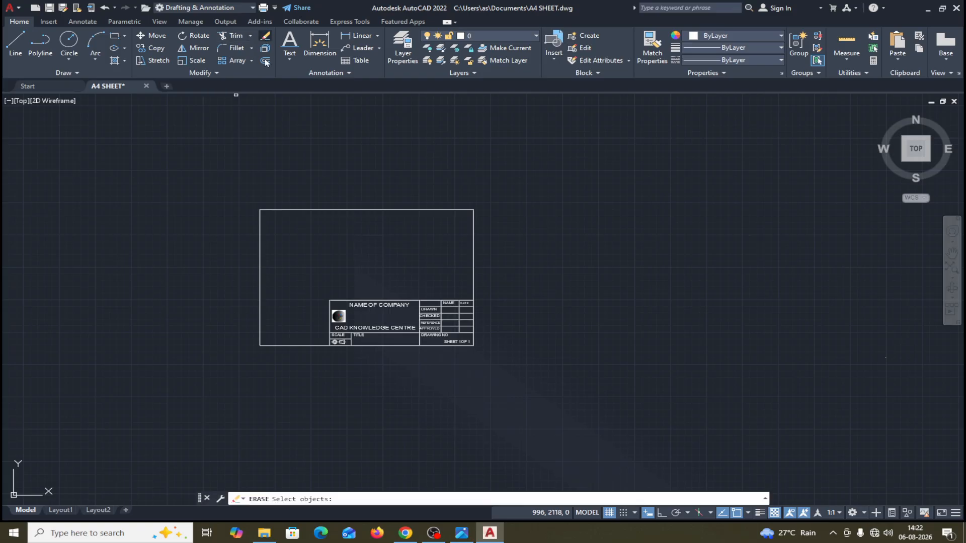
click(295, 210)
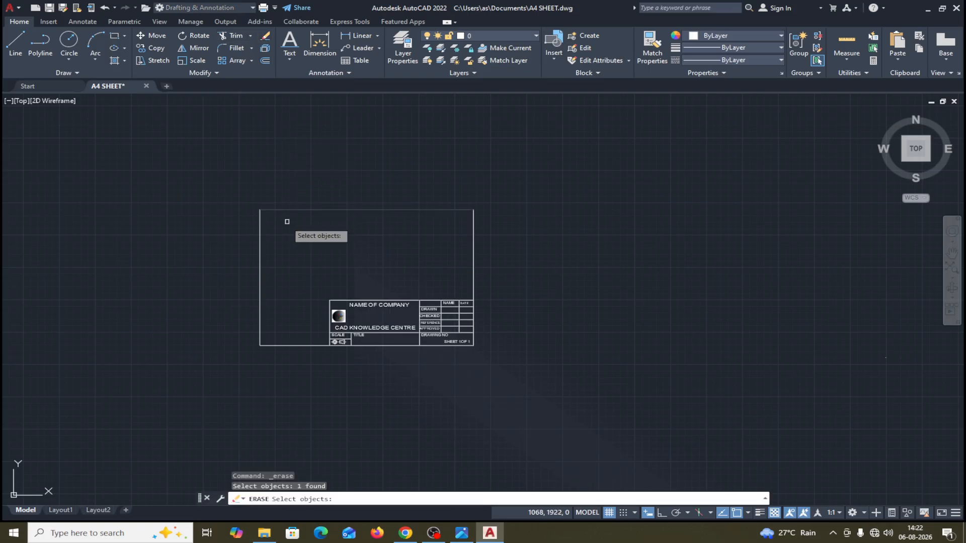
click(259, 236)
key(Return)
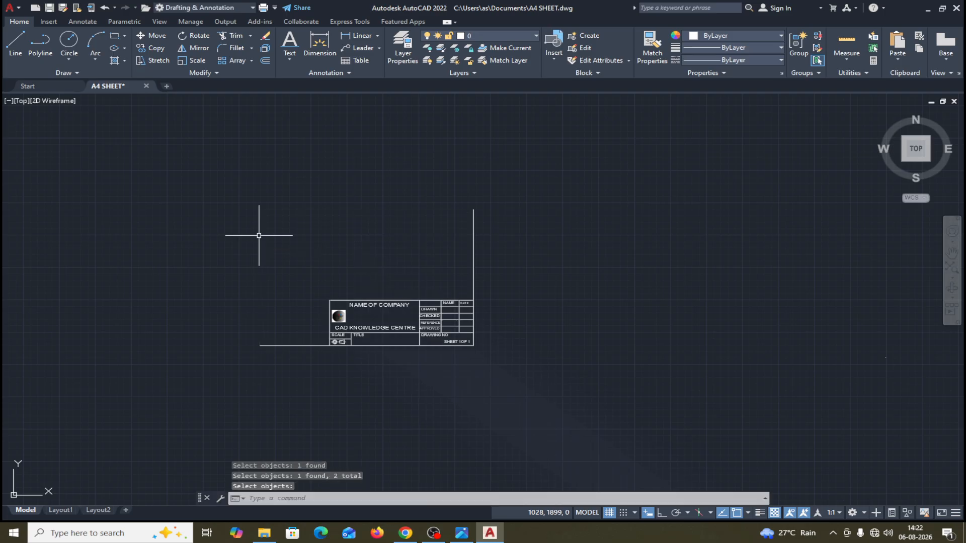
Save a copy of the drawing in the Documents folder under the name A3 SHEET.
click(63, 8)
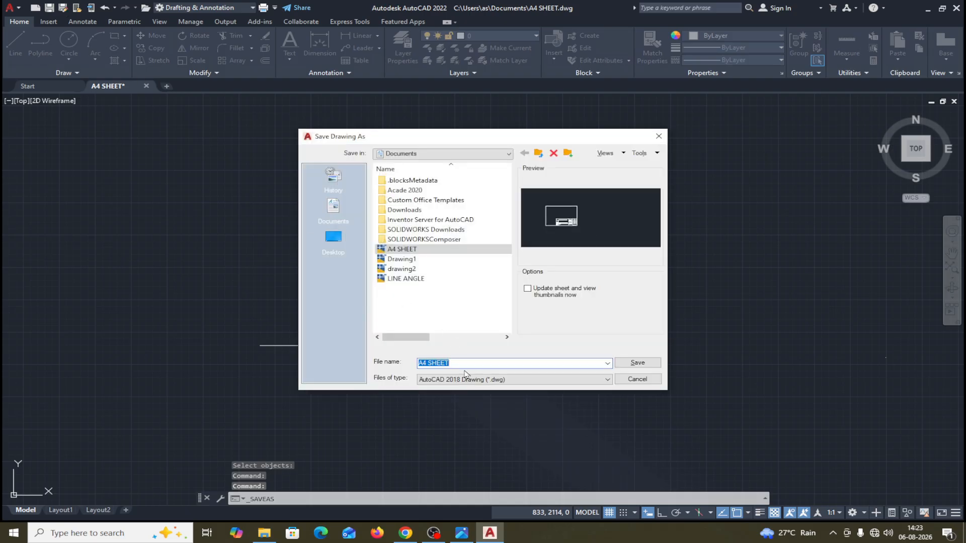
text(A3)
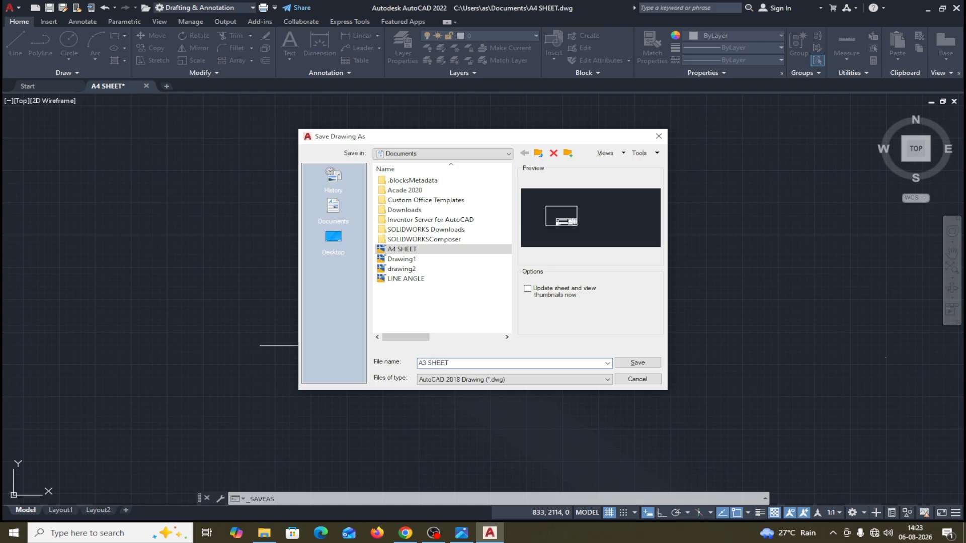
click(652, 361)
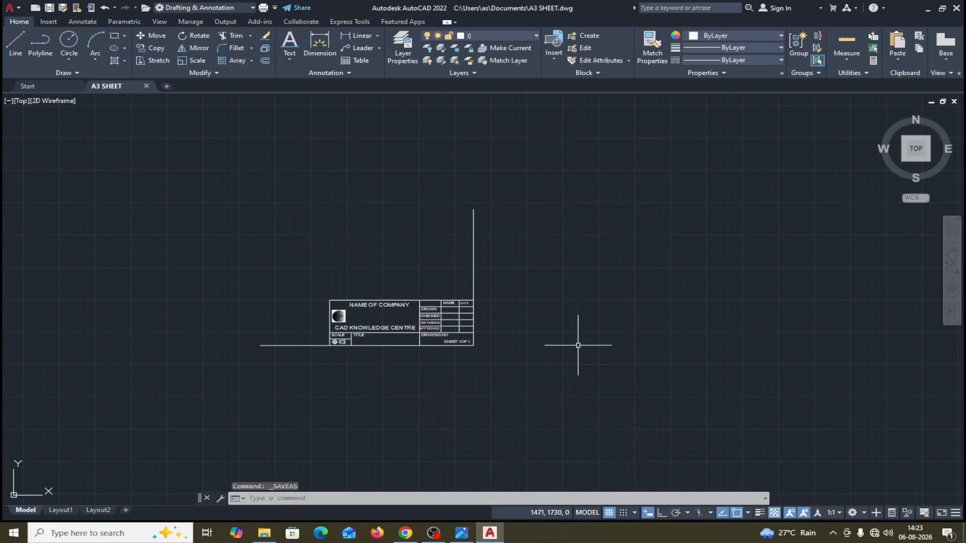
Offset the sheet's right edge line 420 to the left for the A3 sheet width.
click(265, 61)
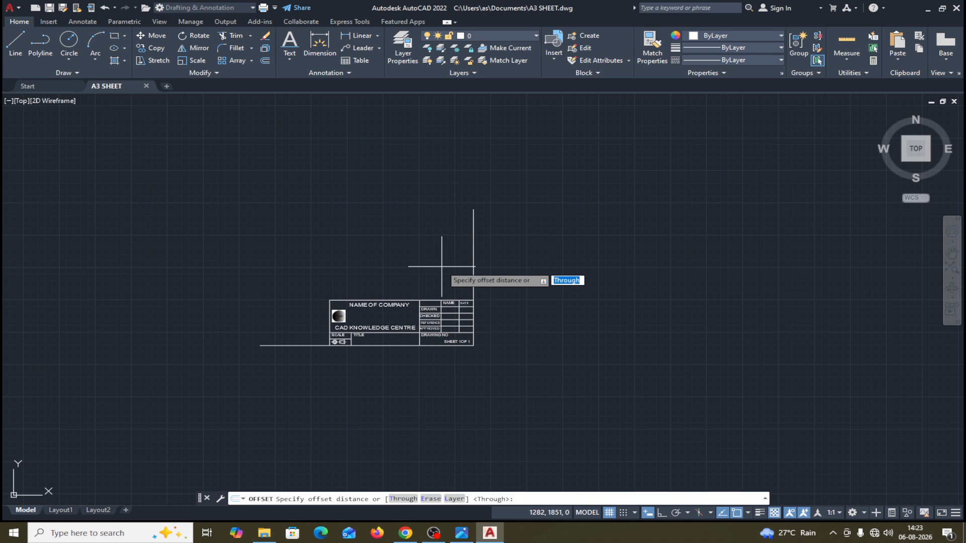
text(4)
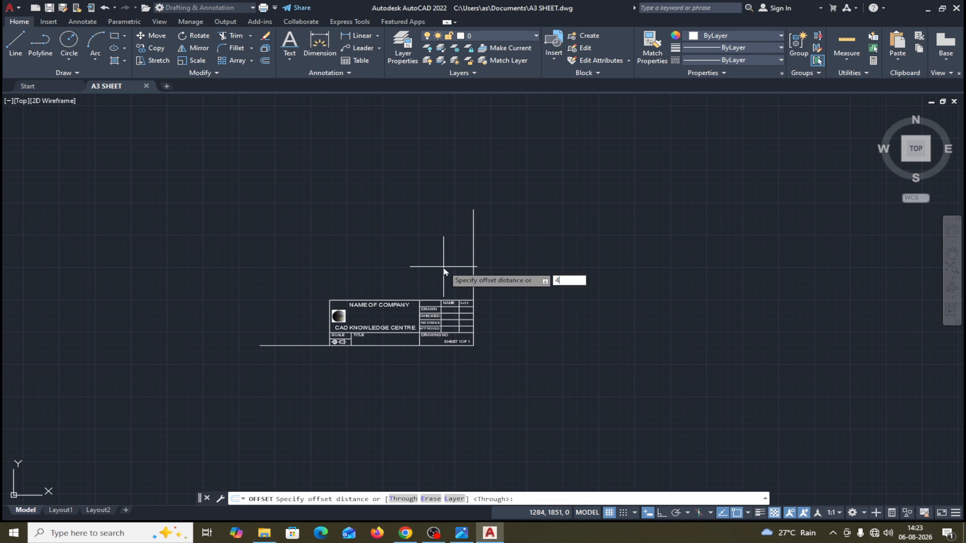
text(20)
key(Return)
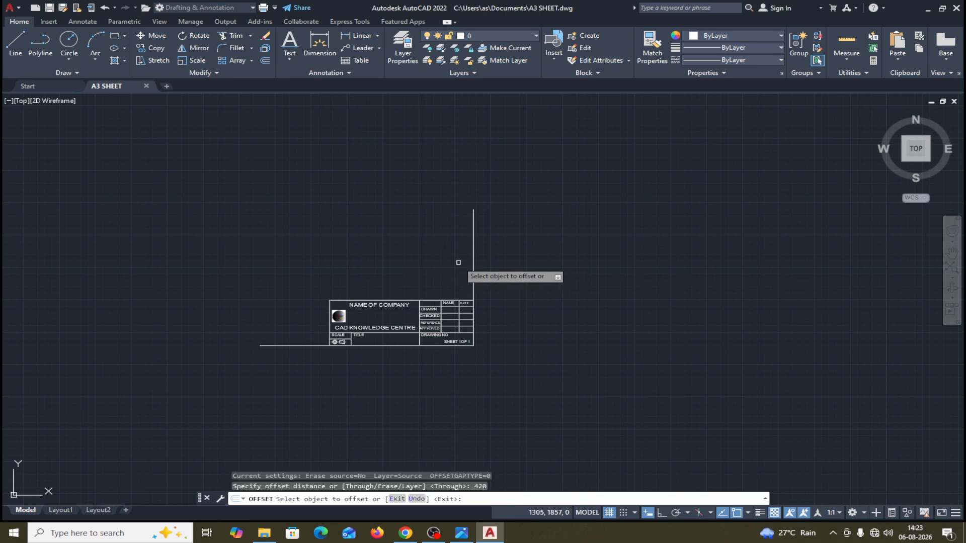
click(473, 271)
click(217, 285)
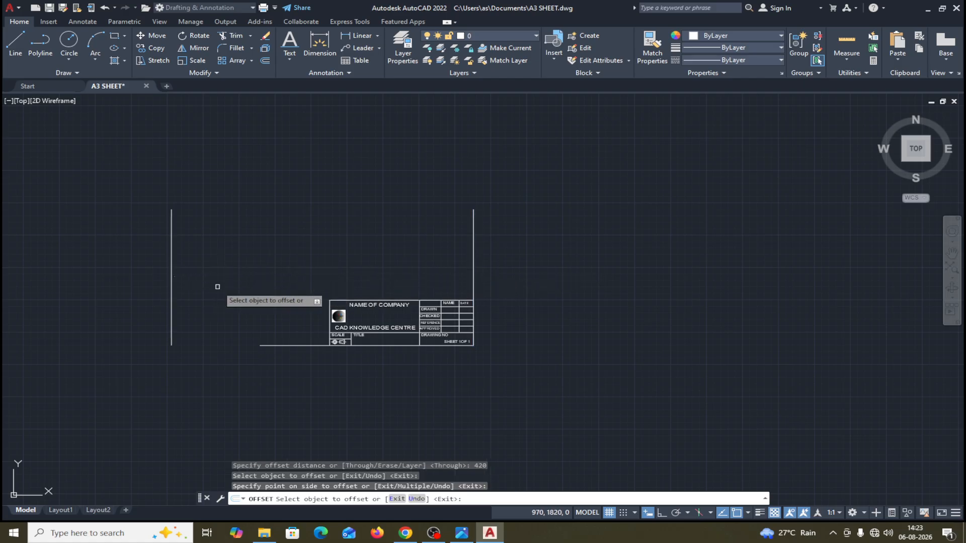
Offset the sheet's bottom edge line 297 upward for the A3 sheet height.
click(281, 345)
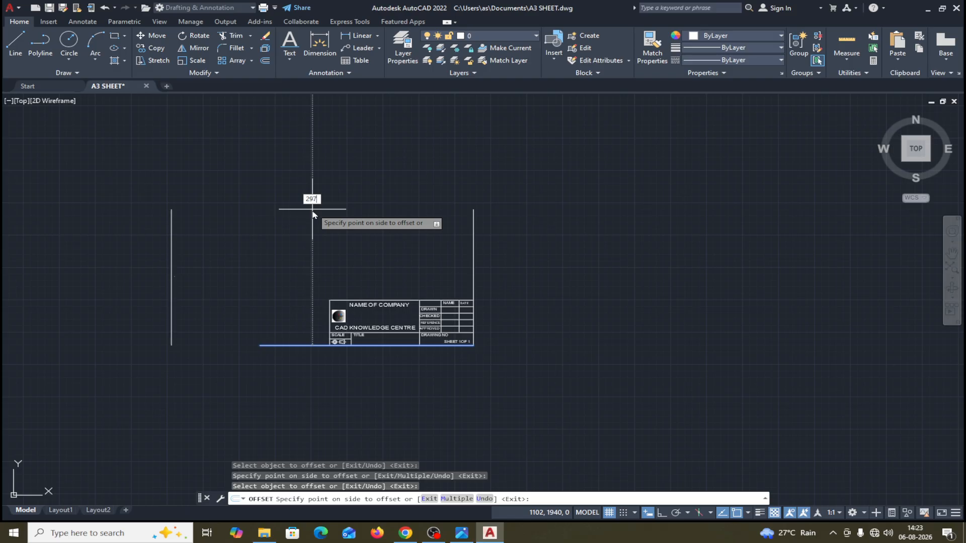
key(Return)
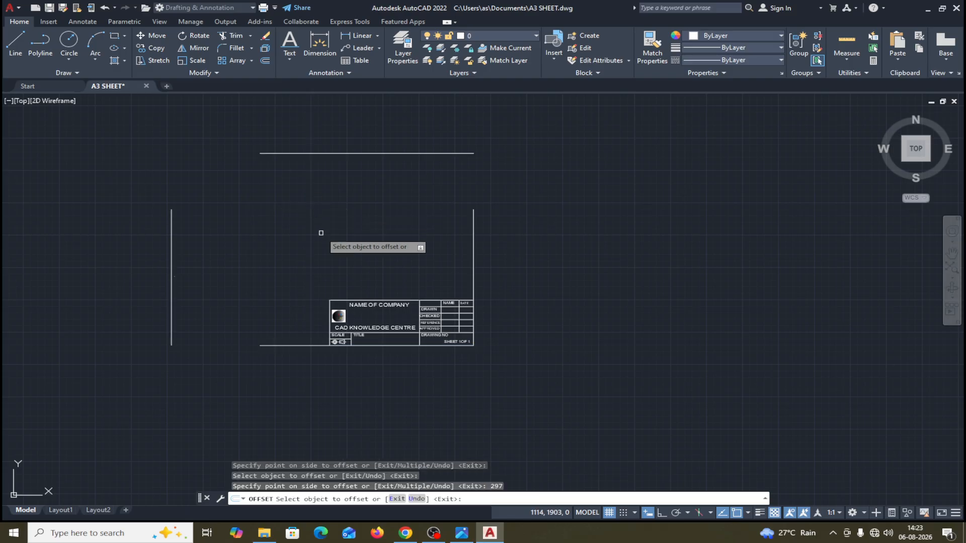
key(Return)
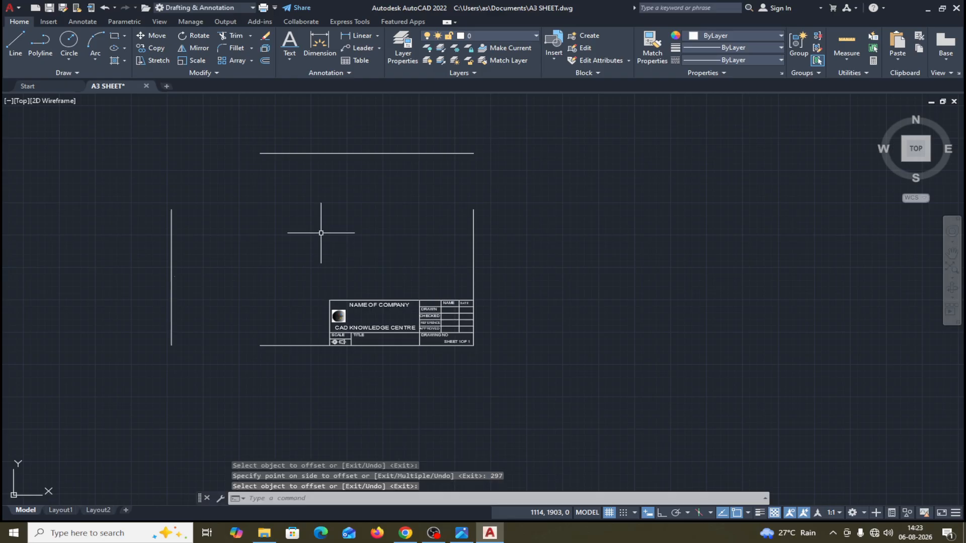
Fillet the A3 border's three open corners with radius 0 in multiple mode to close the rectangle.
click(234, 49)
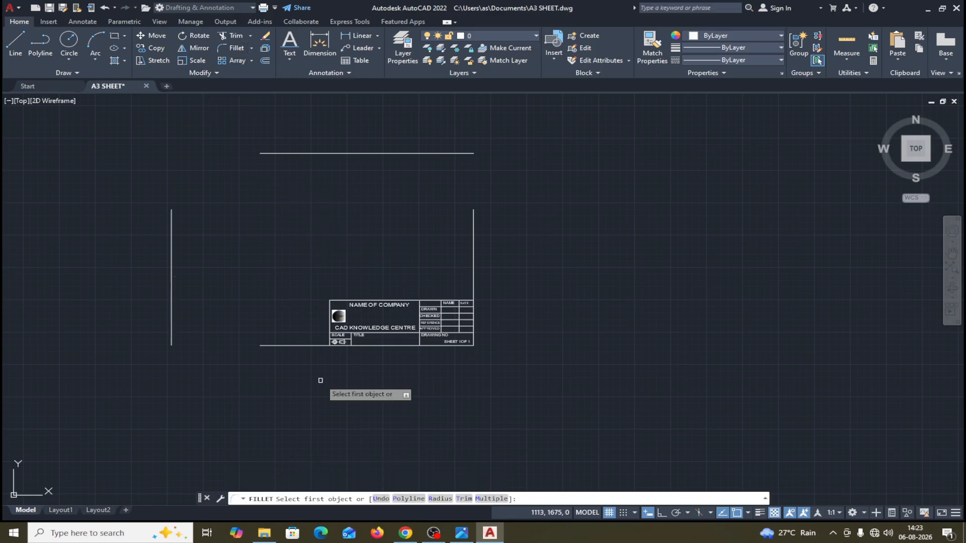
click(443, 500)
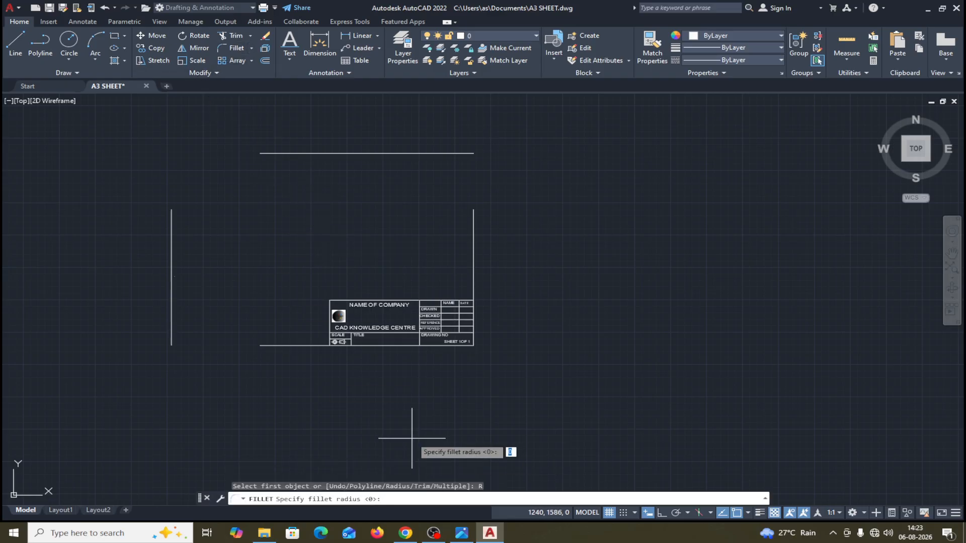
key(Return)
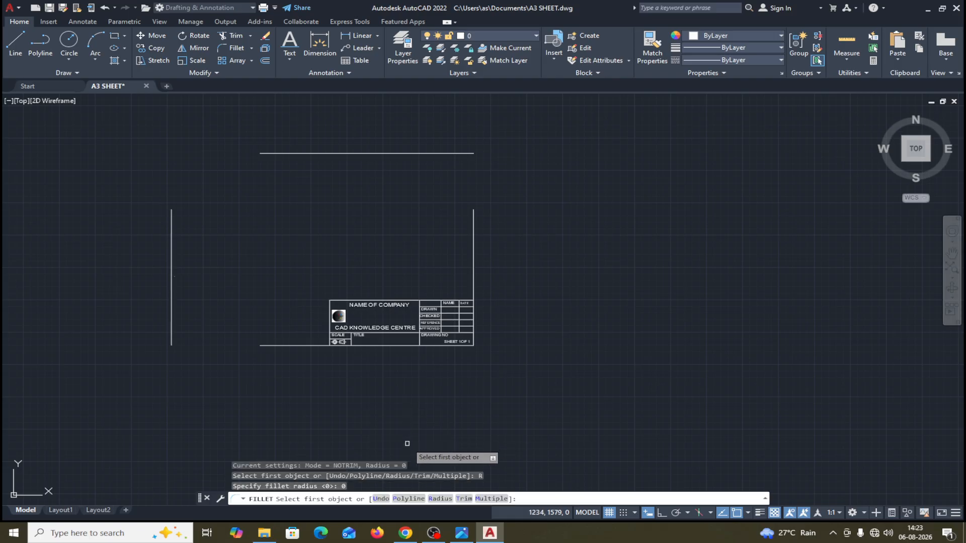
click(489, 499)
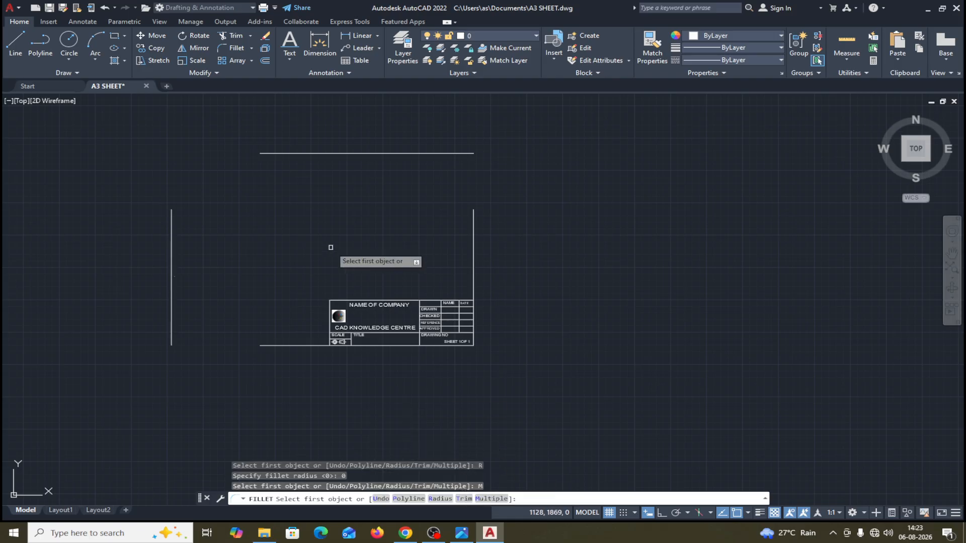
click(284, 155)
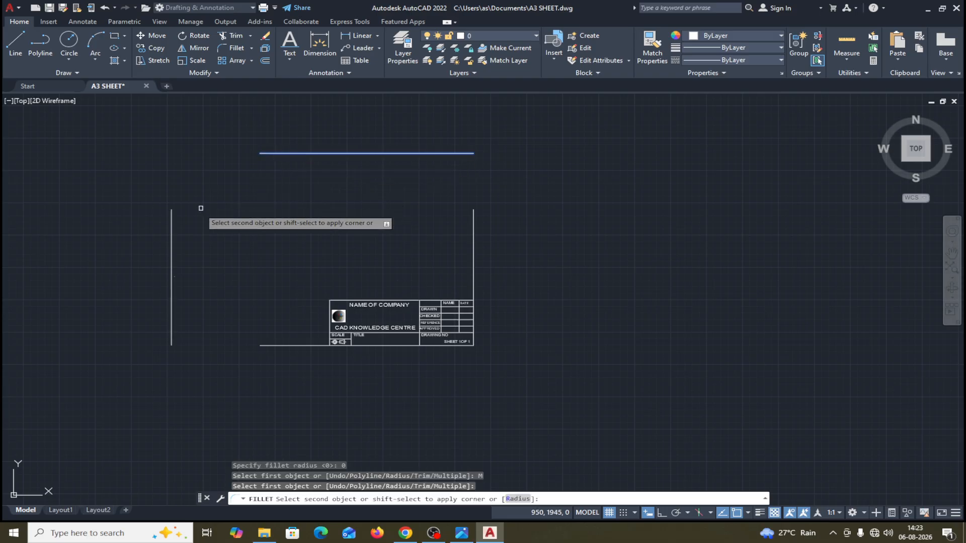
click(171, 231)
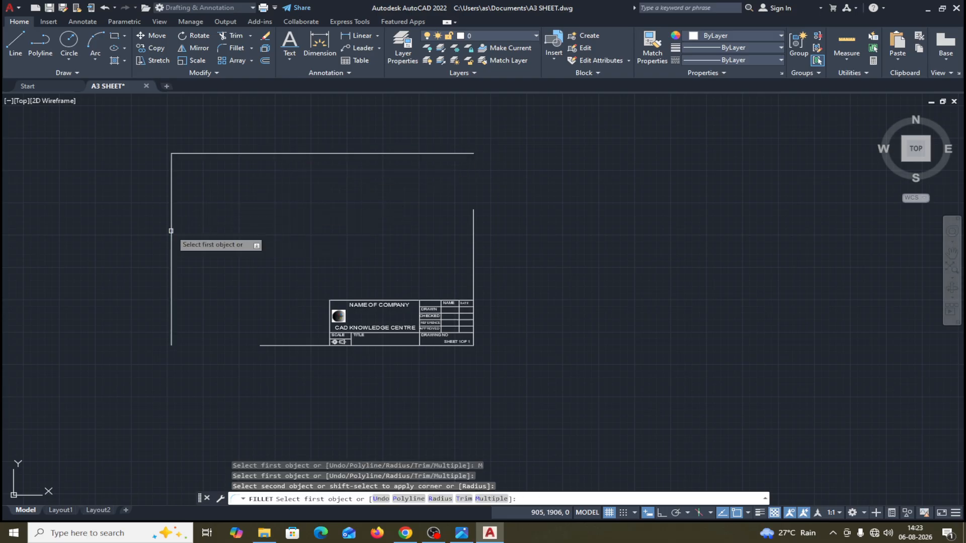
click(437, 154)
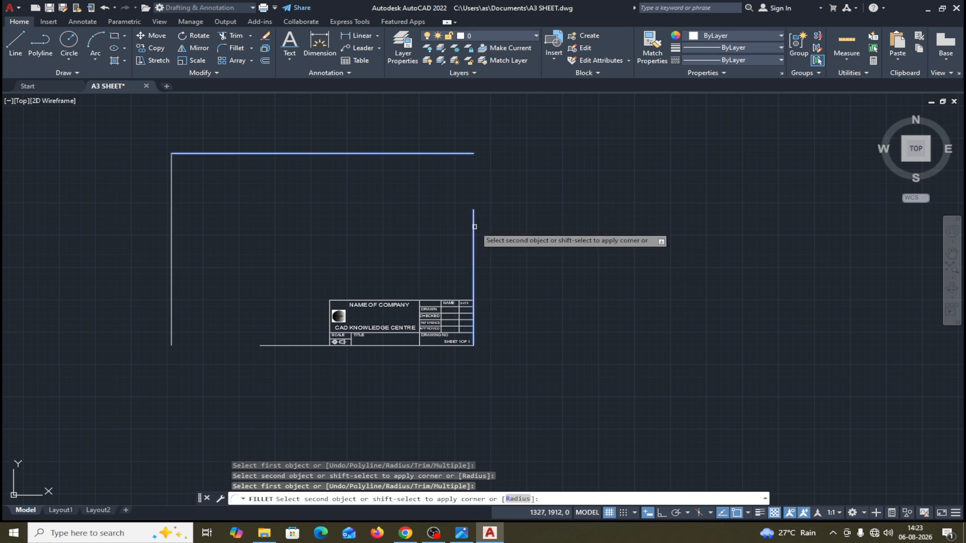
click(473, 228)
click(298, 345)
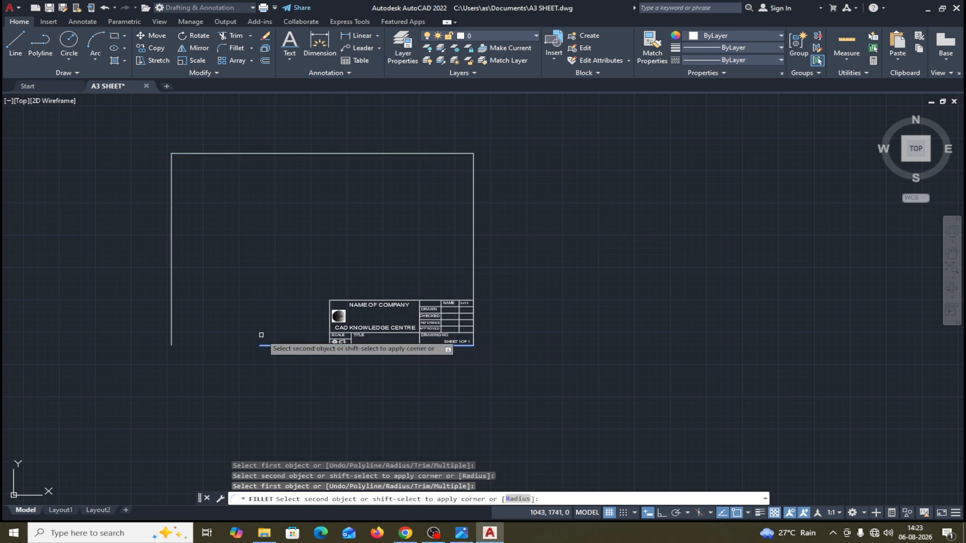
click(173, 318)
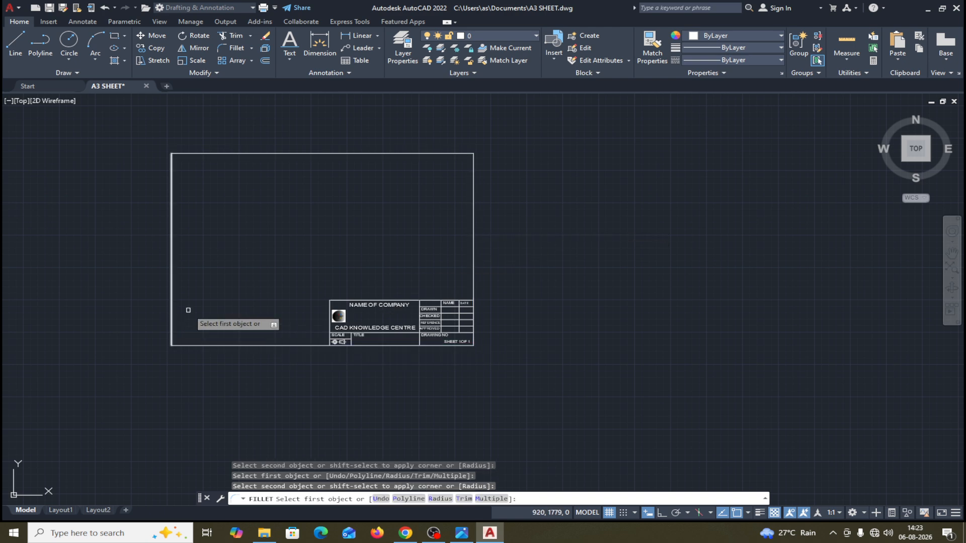
middle_drag(609, 286, 627, 342)
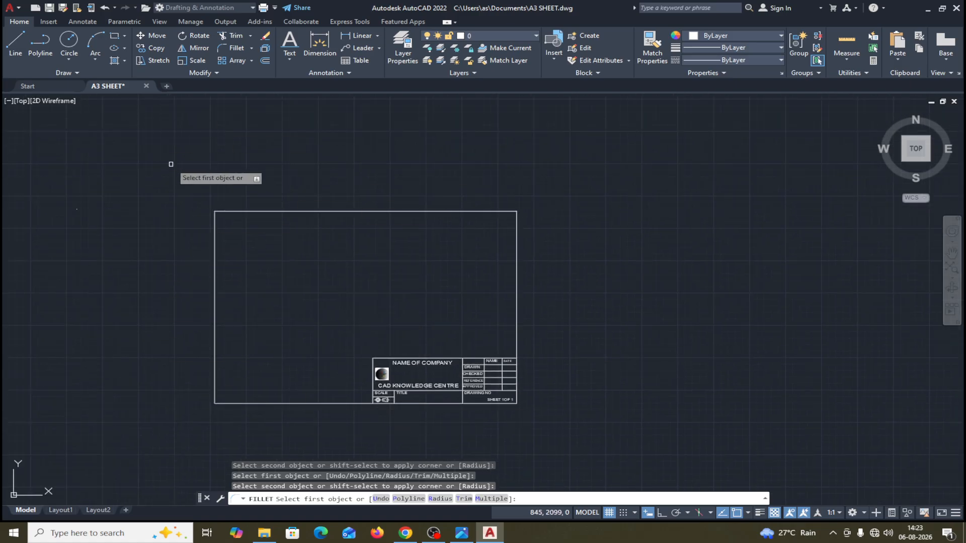
key(Escape)
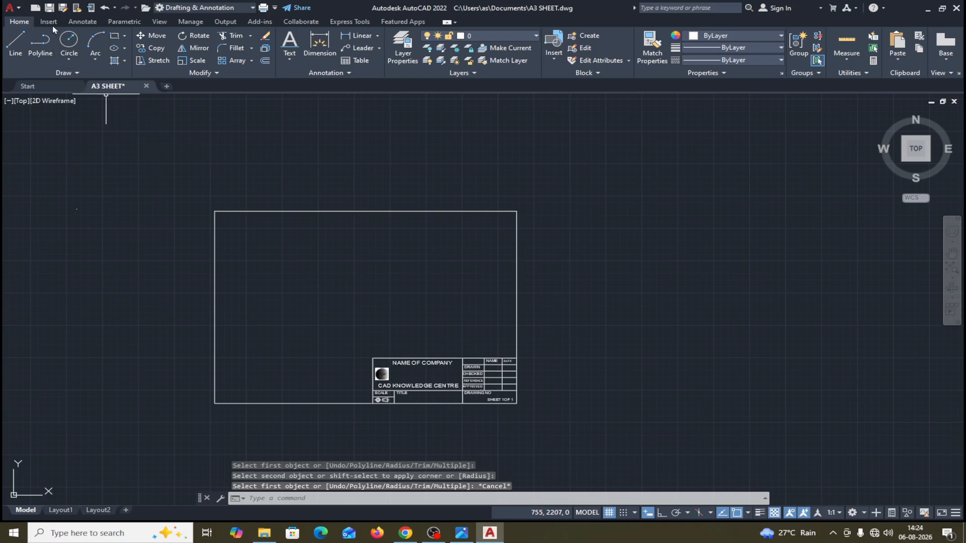
Save the A3 SHEET drawing and close it, keeping all changes.
click(49, 9)
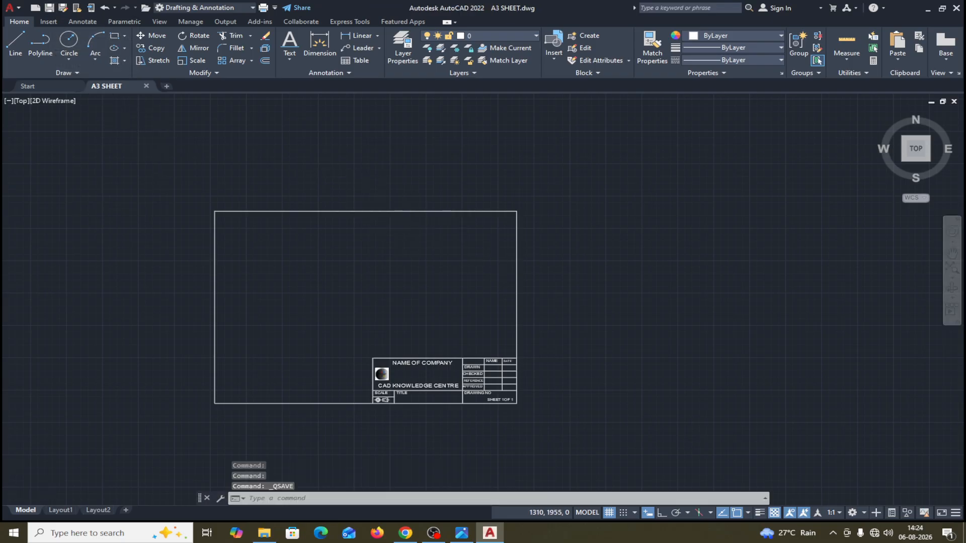
scroll(503, 258, down, 2)
middle_drag(503, 258, 418, 252)
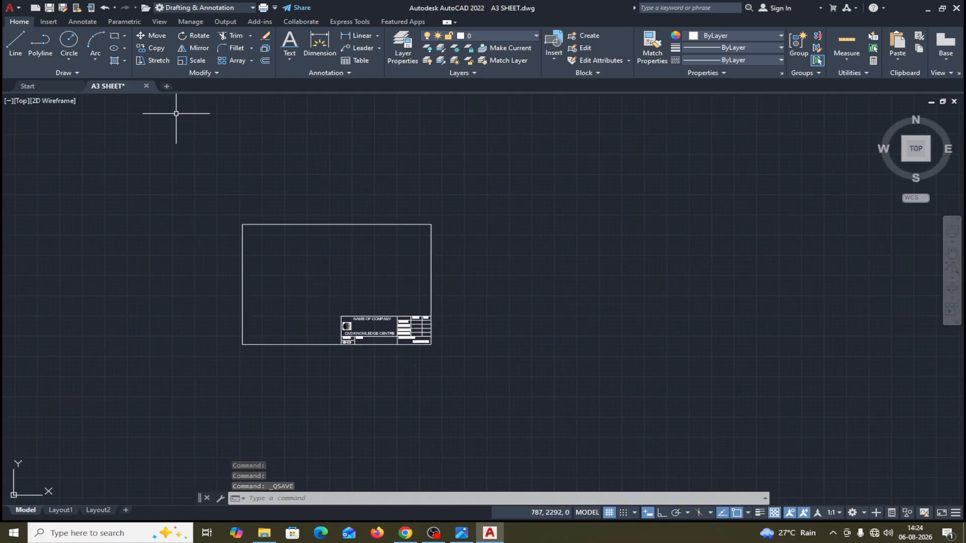
click(147, 86)
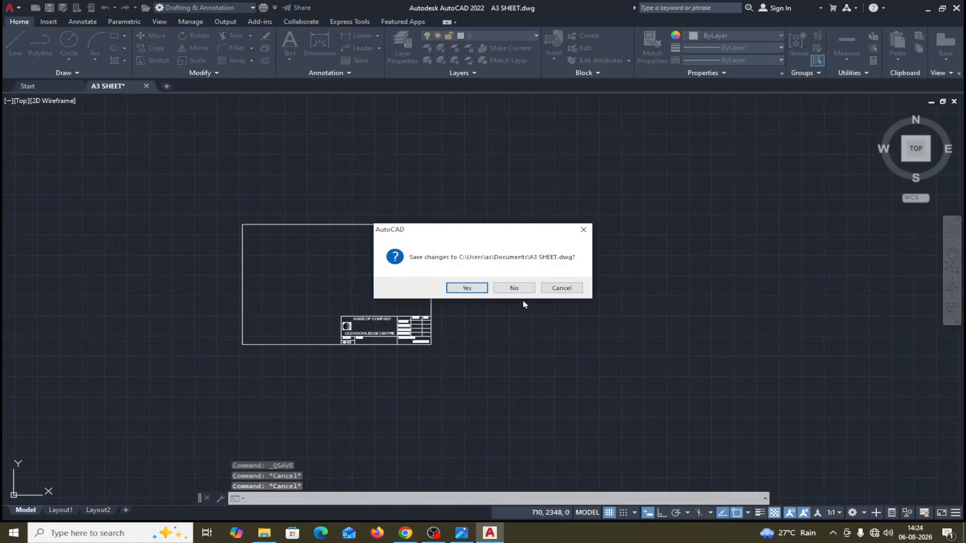
click(483, 291)
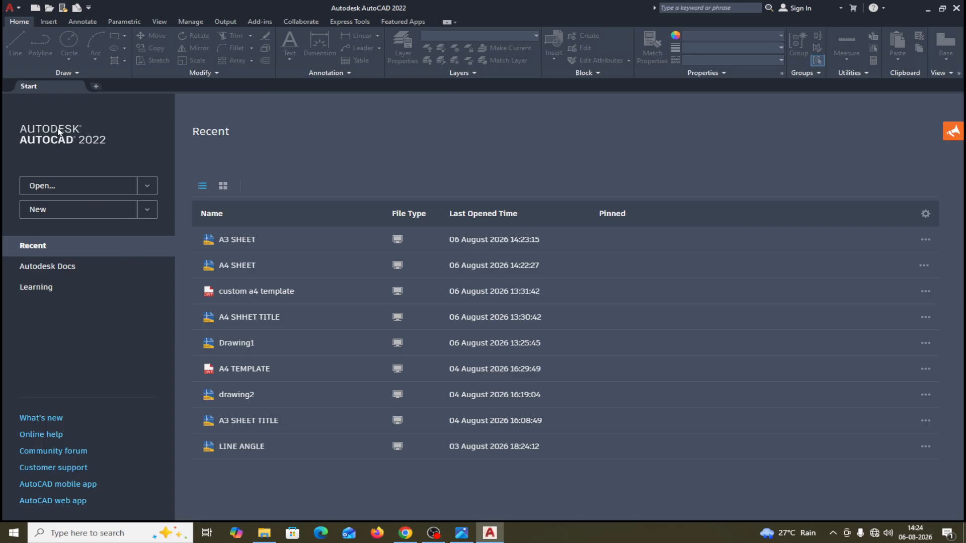
click(49, 8)
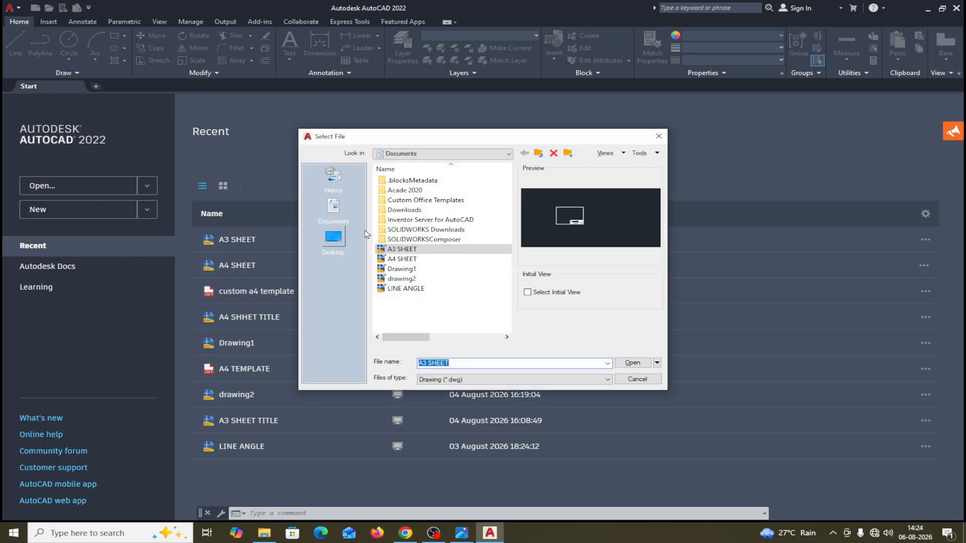
click(395, 250)
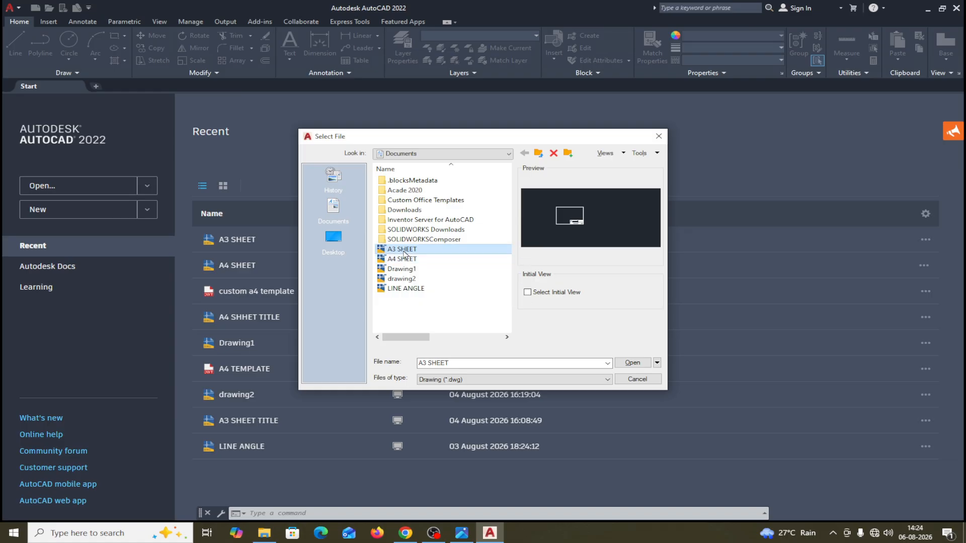
click(403, 251)
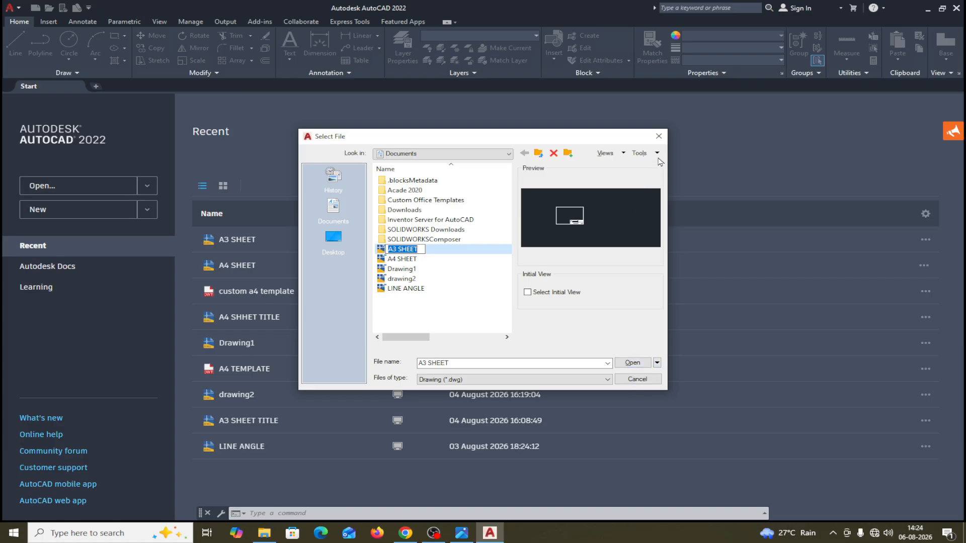
click(660, 137)
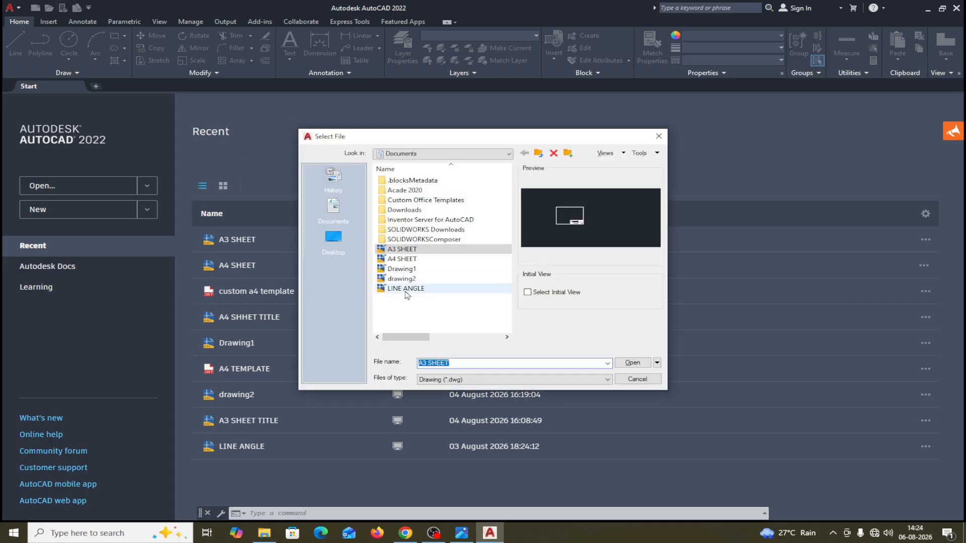
Open the Drawing1 file from the Documents folder.
click(407, 271)
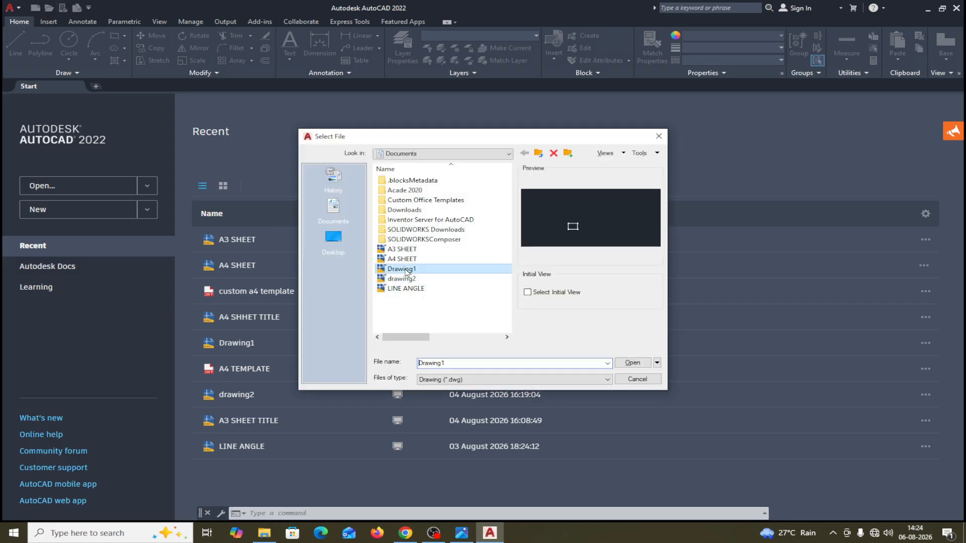
click(635, 363)
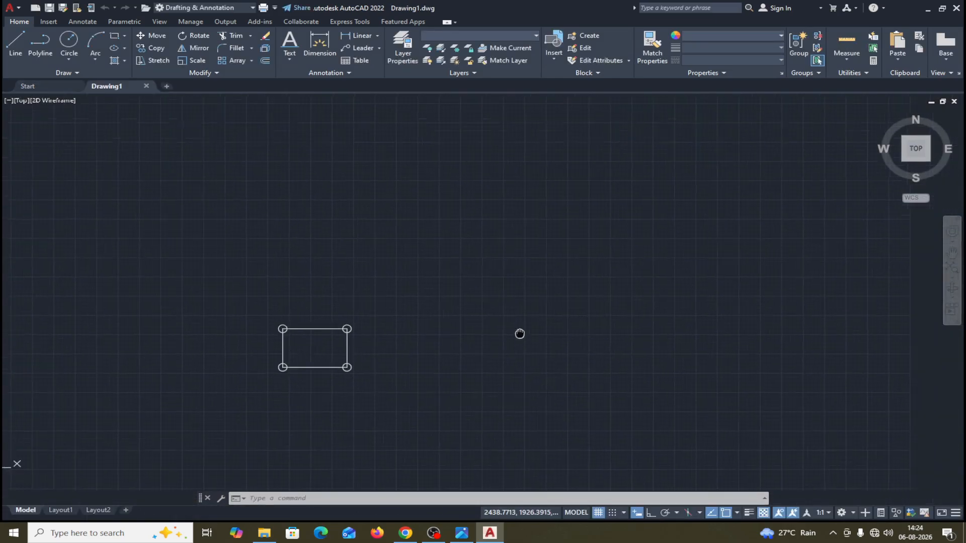
middle_drag(524, 336, 478, 296)
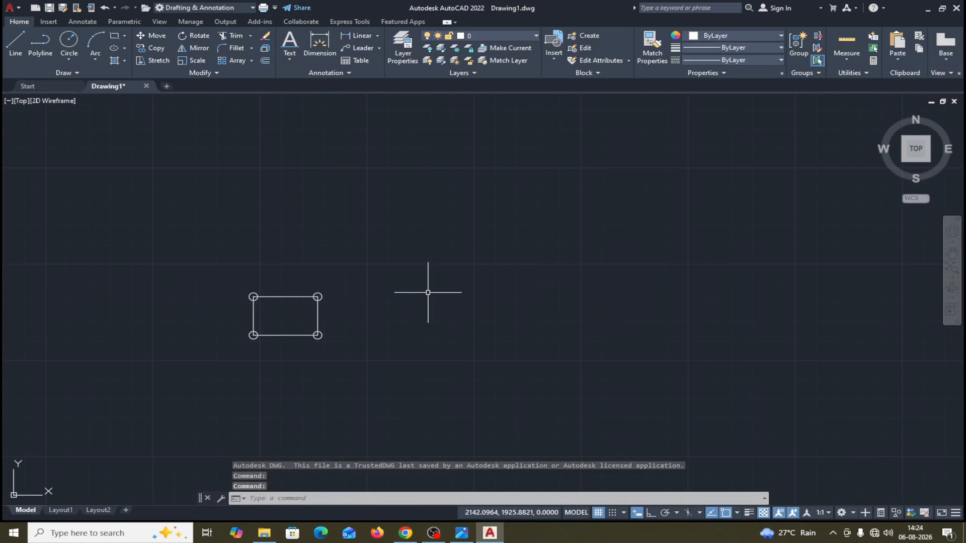
Attach the A3 SHEET drawing from the Documents folder as an external reference at scale 1.00, placing it left of the rectangle with corner circles.
click(47, 23)
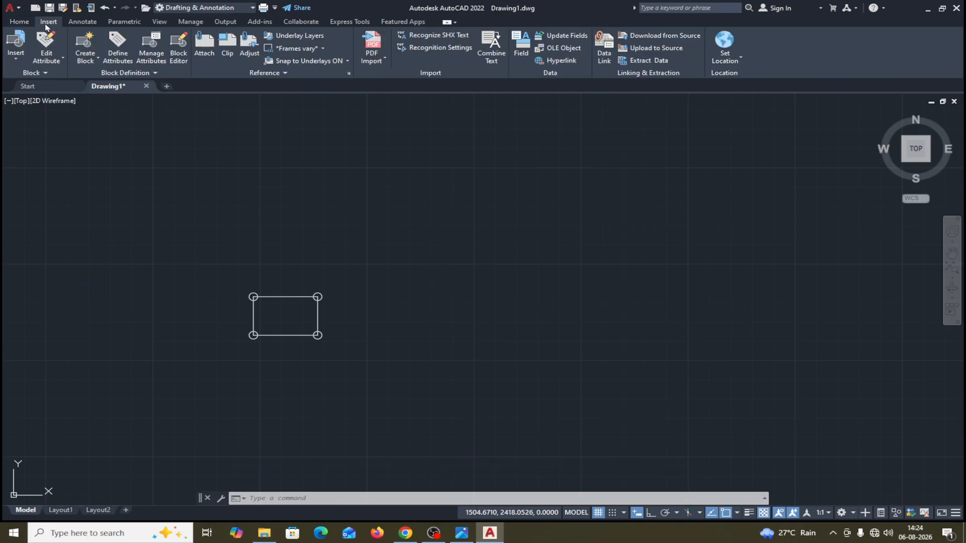
click(203, 48)
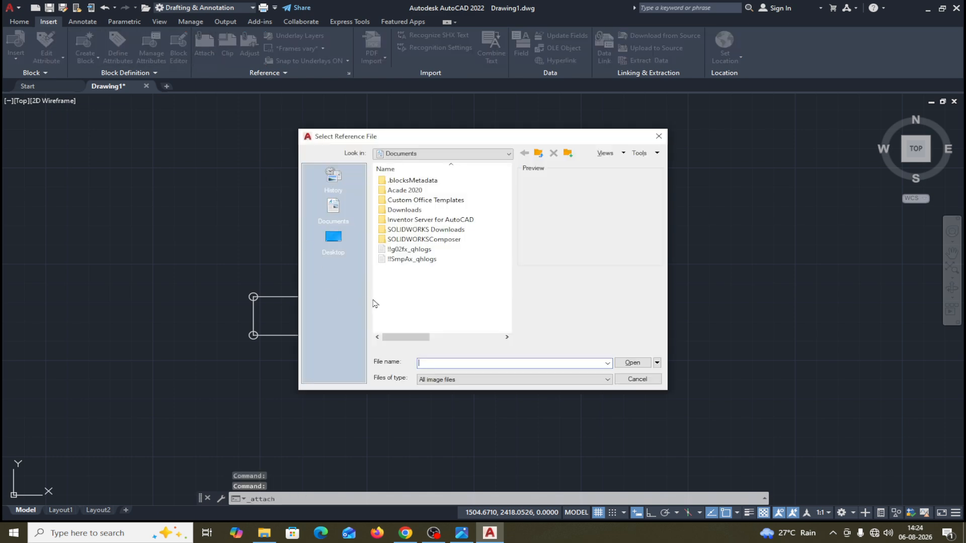
click(503, 382)
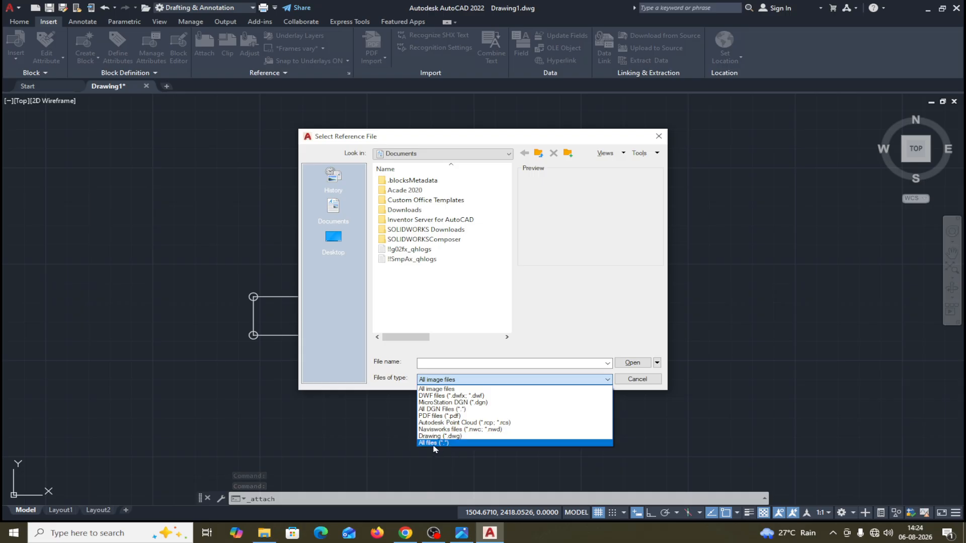
click(443, 437)
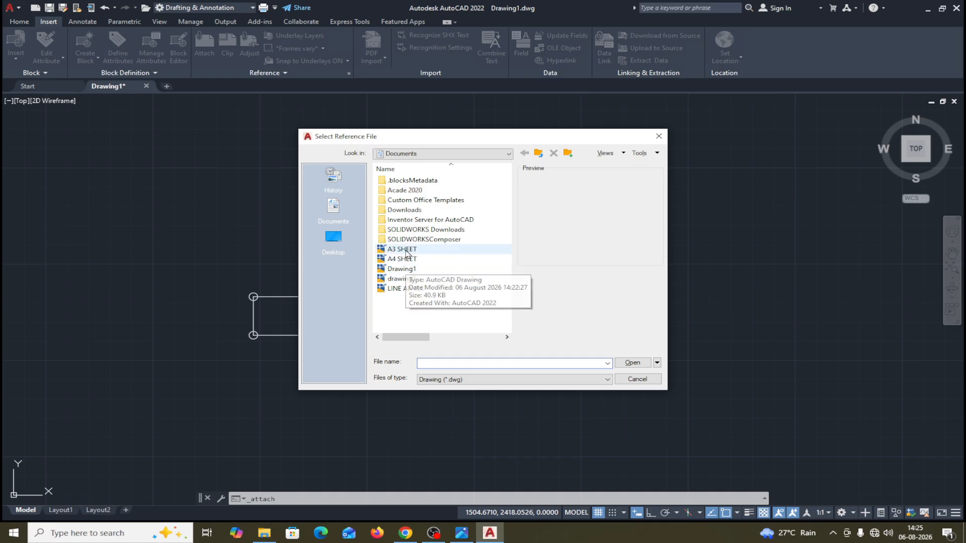
click(407, 250)
click(629, 367)
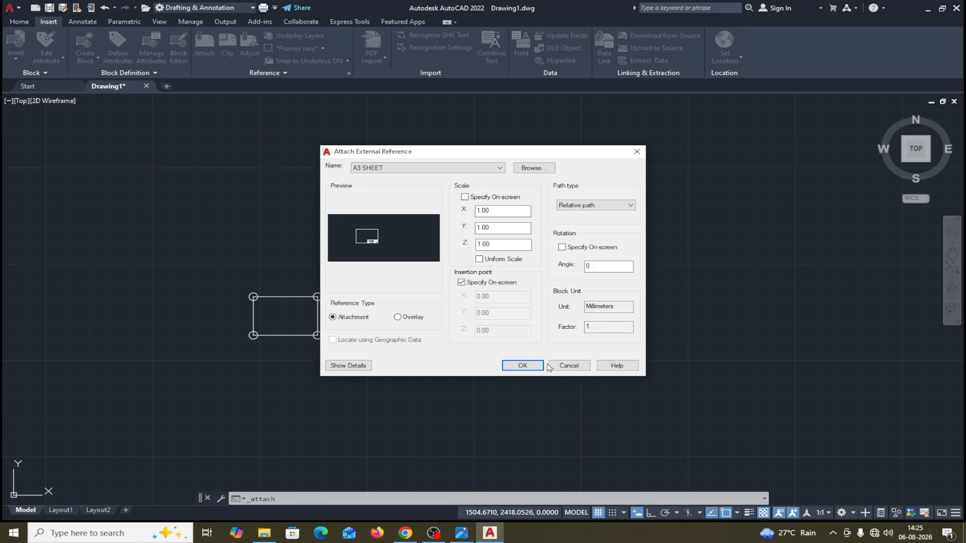
click(522, 366)
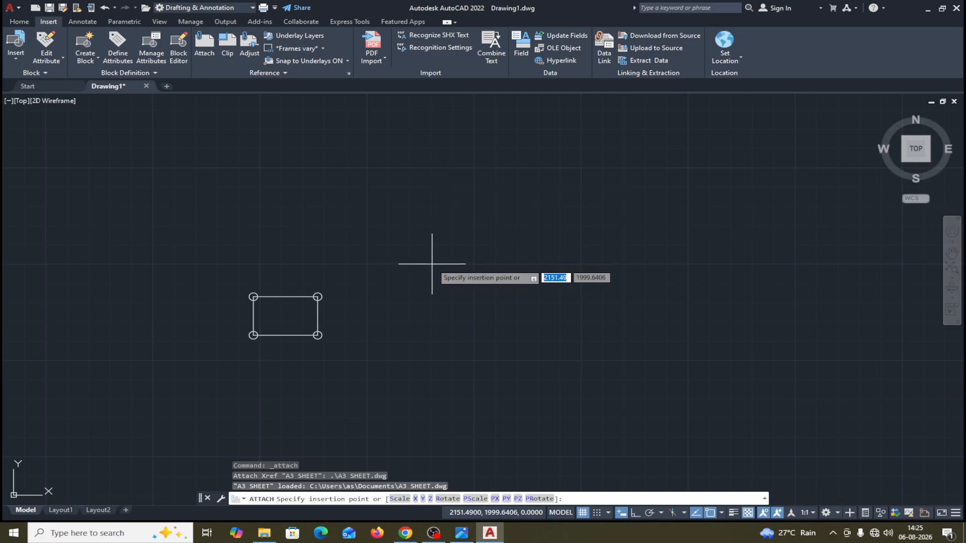
scroll(432, 265, up, 2)
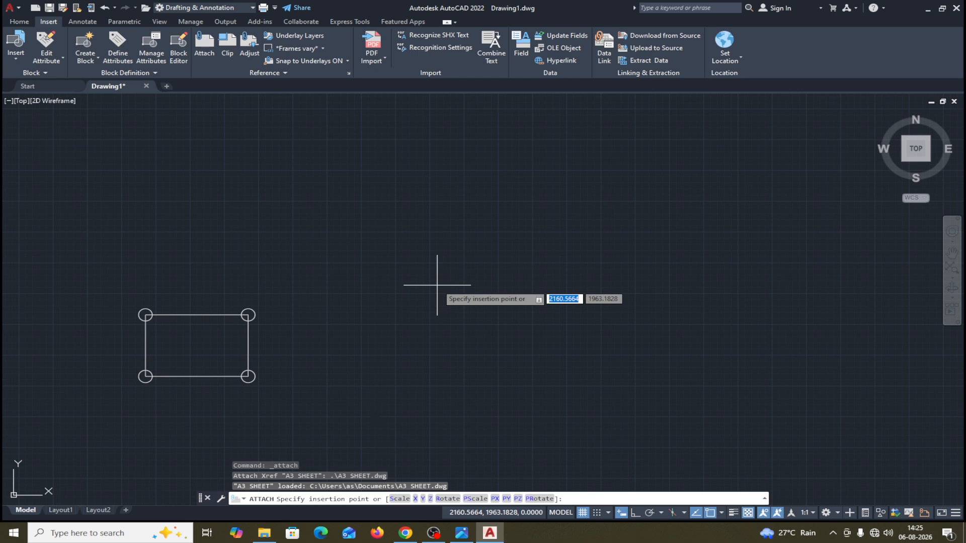
scroll(437, 285, down, 6)
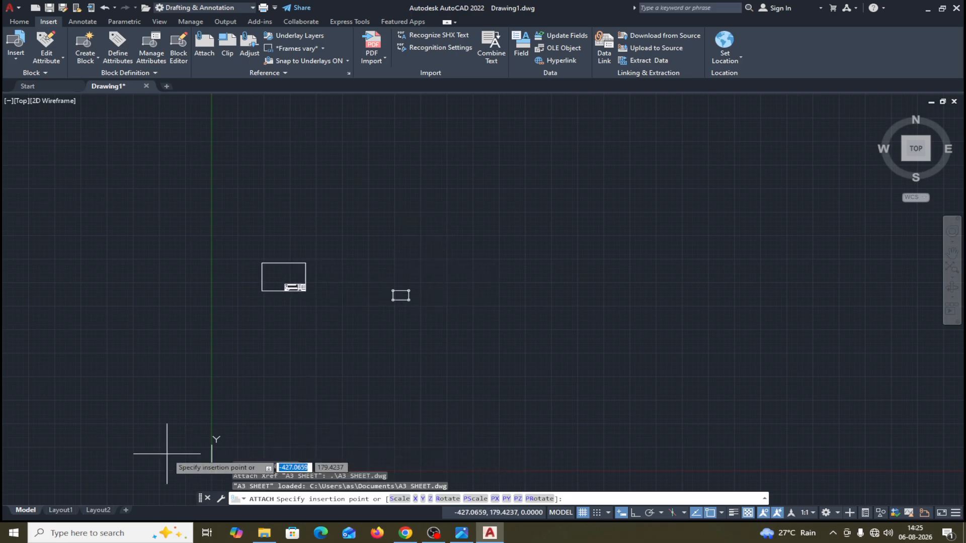
click(183, 460)
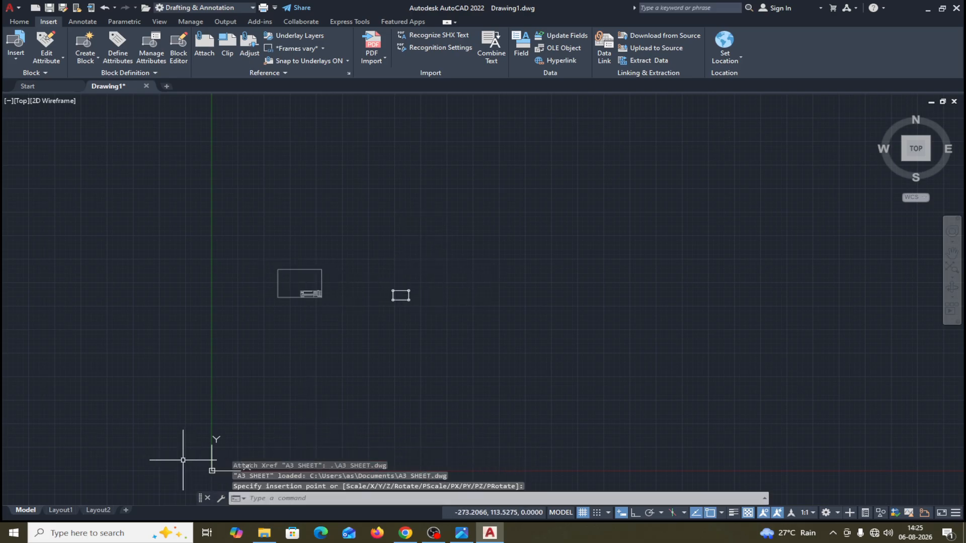
Move the attached A3 sheet by its upper-left corner so its border encloses the rectangle with corner circles.
scroll(412, 347, up, 2)
mouse_move(415, 349)
middle_down()
mouse_move(493, 381)
mouse_move(410, 354)
mouse_move(390, 364)
mouse_move(357, 330)
mouse_move(315, 312)
middle_up()
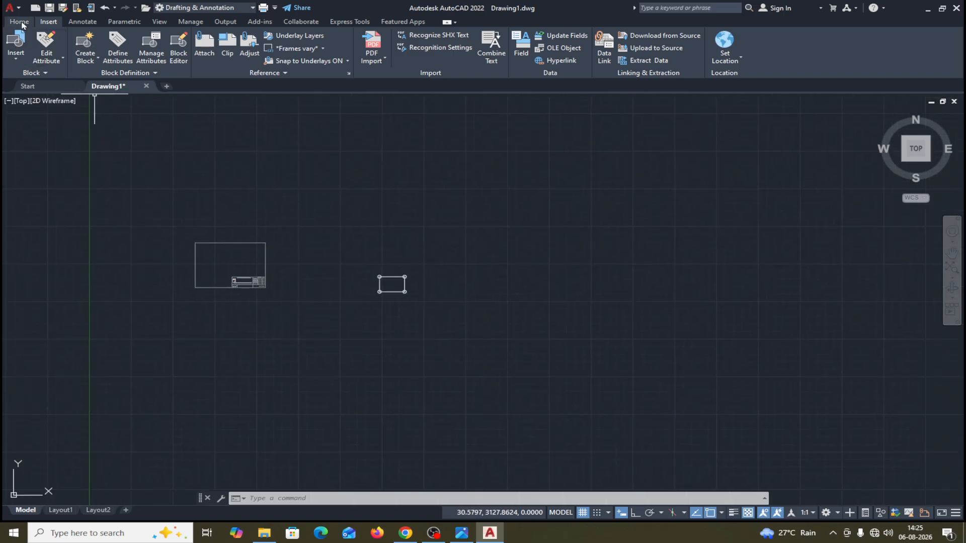
click(20, 22)
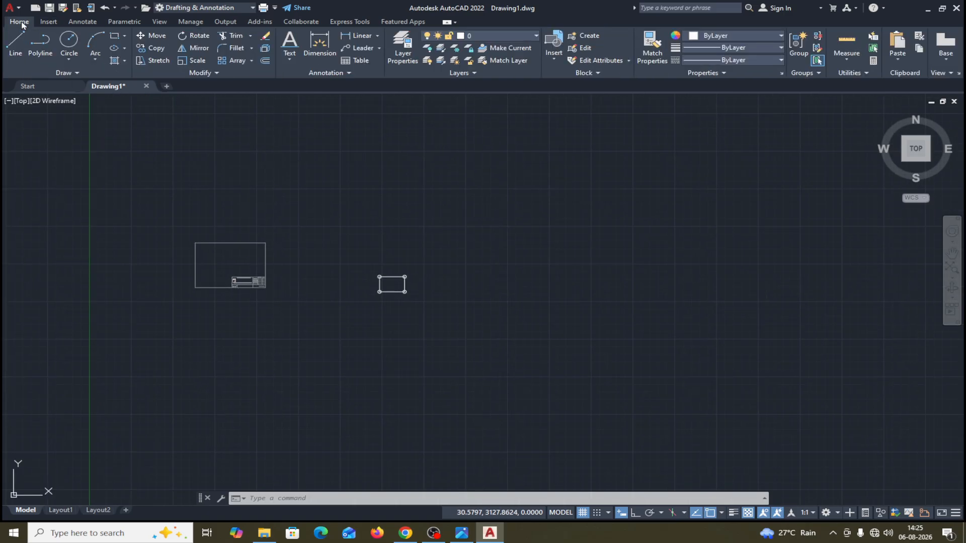
click(156, 36)
click(209, 243)
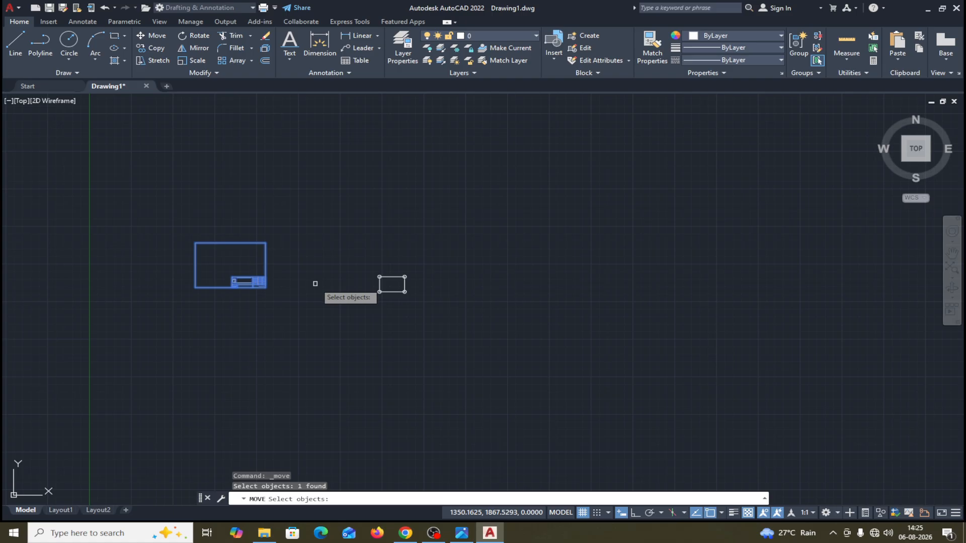
key(Return)
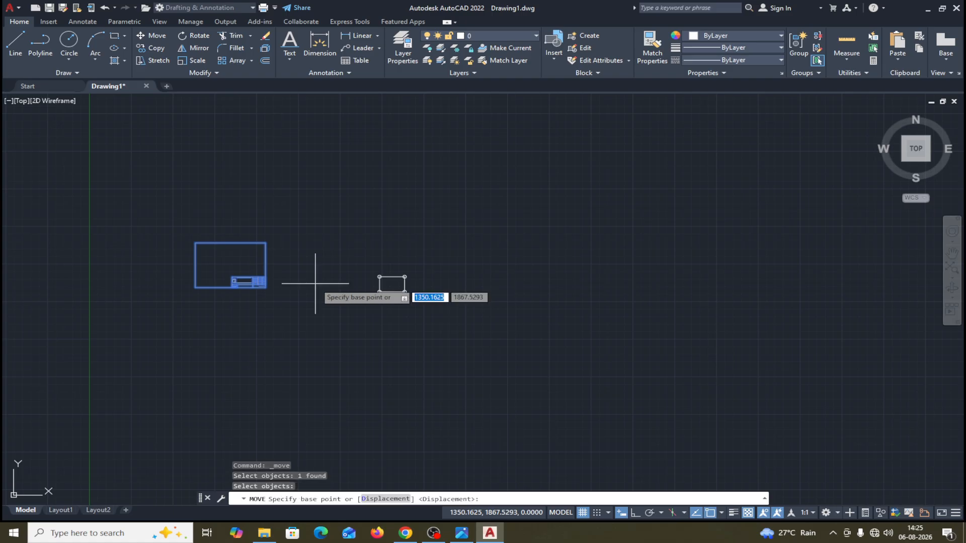
click(195, 243)
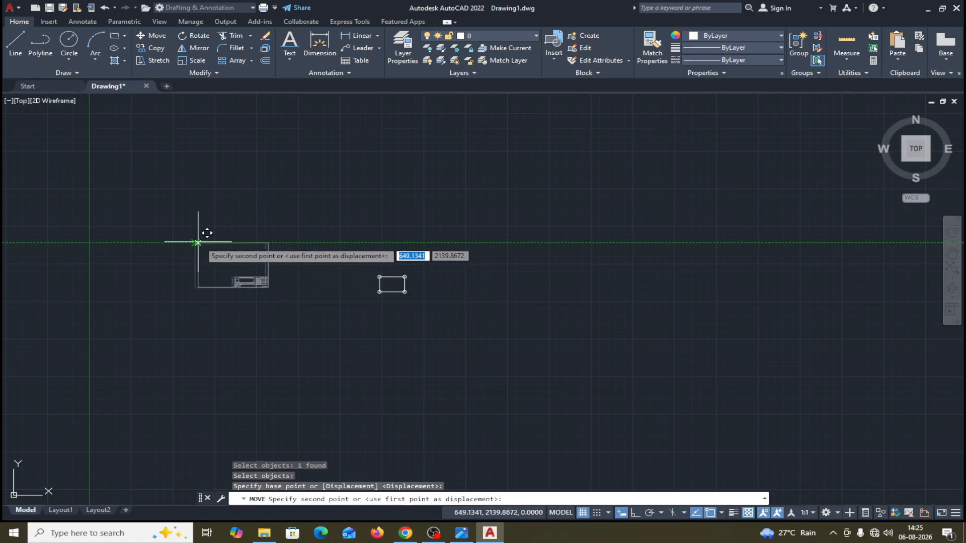
click(369, 265)
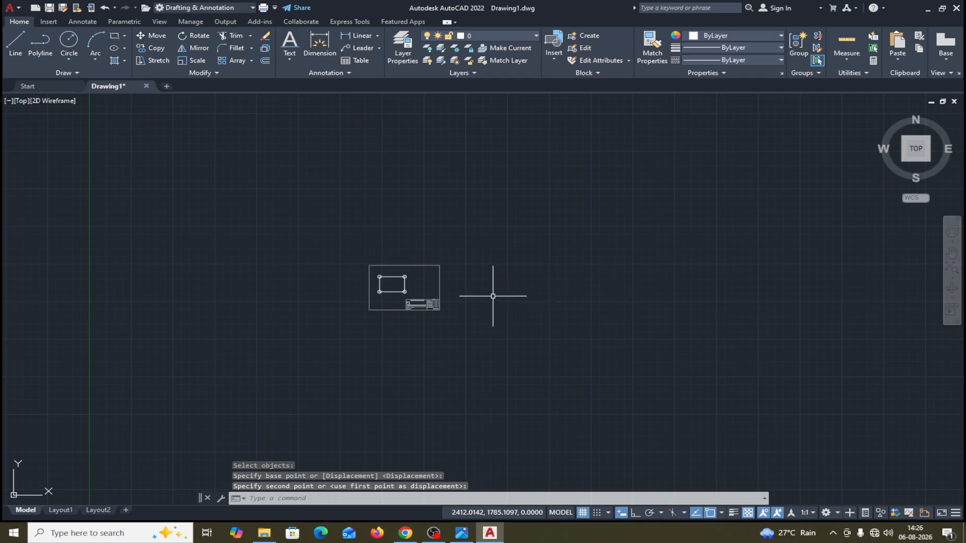
Scale the A3 sheet up freehand from its upper-left corner to give more room around the rectangle.
scroll(493, 295, up, 5)
middle_drag(493, 295, 727, 310)
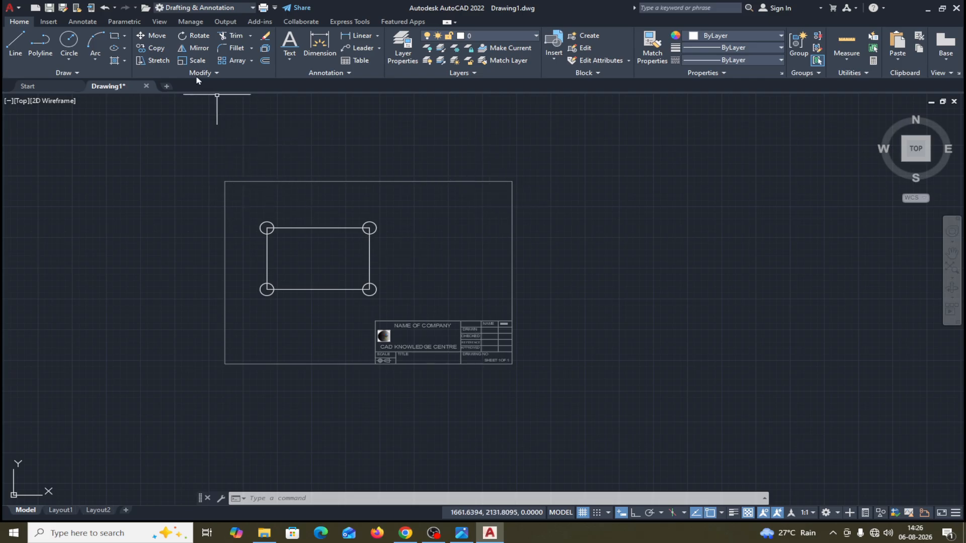
click(196, 61)
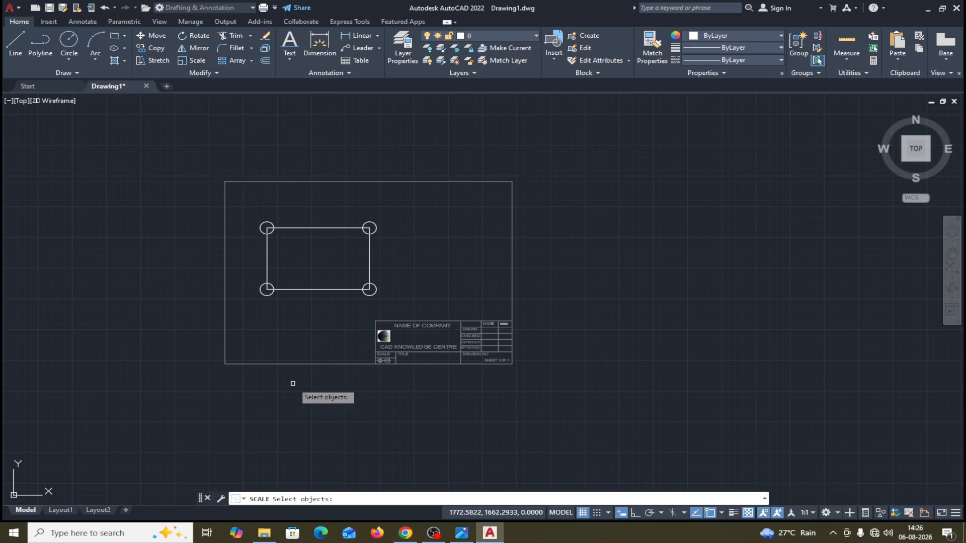
key(Escape)
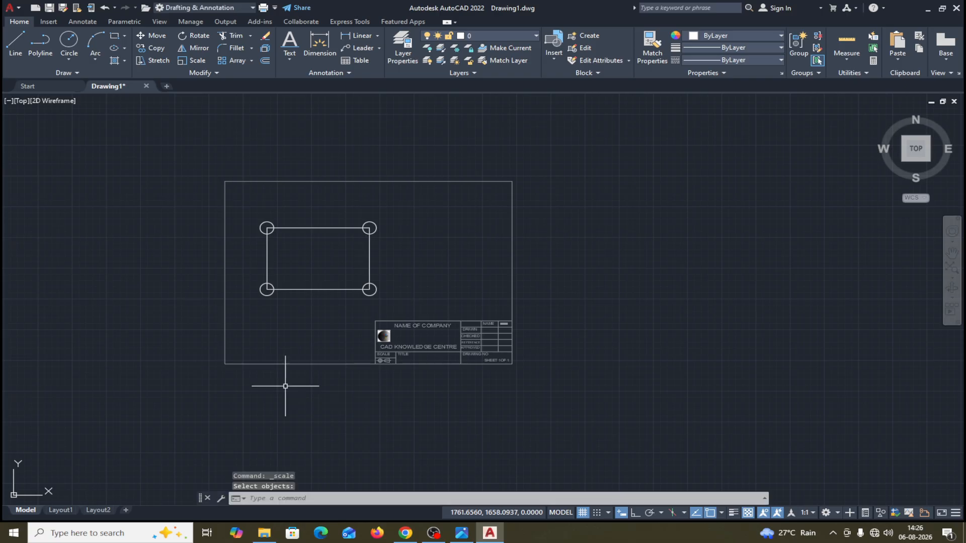
key(Escape)
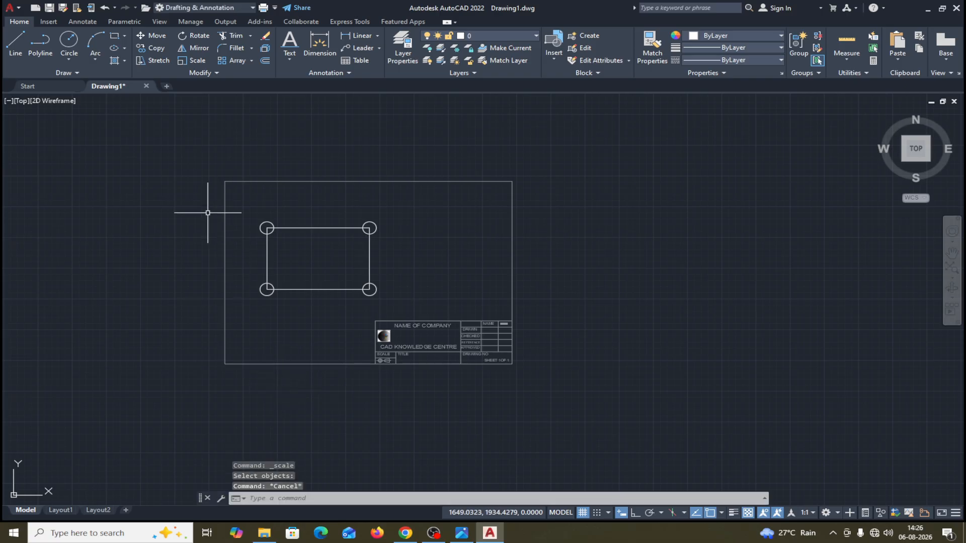
click(201, 62)
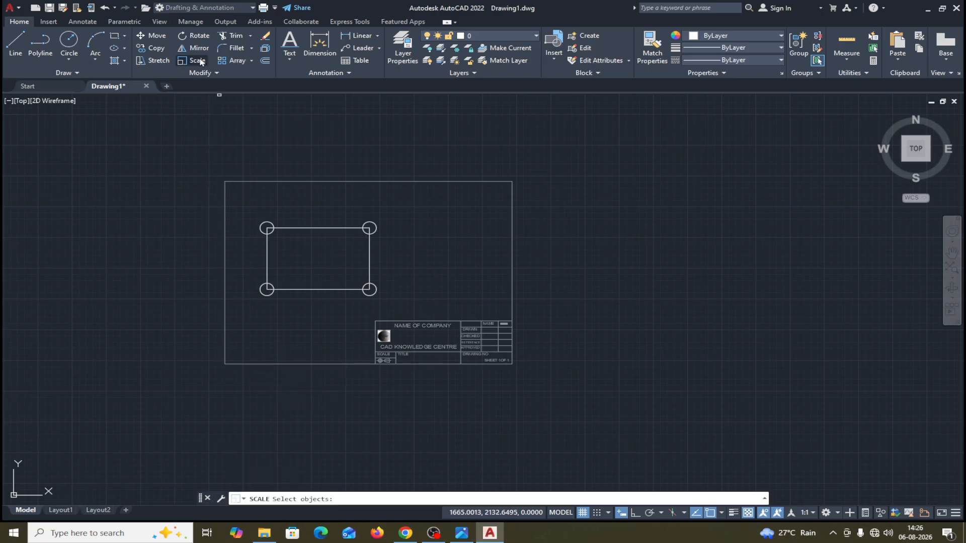
click(248, 181)
key(Return)
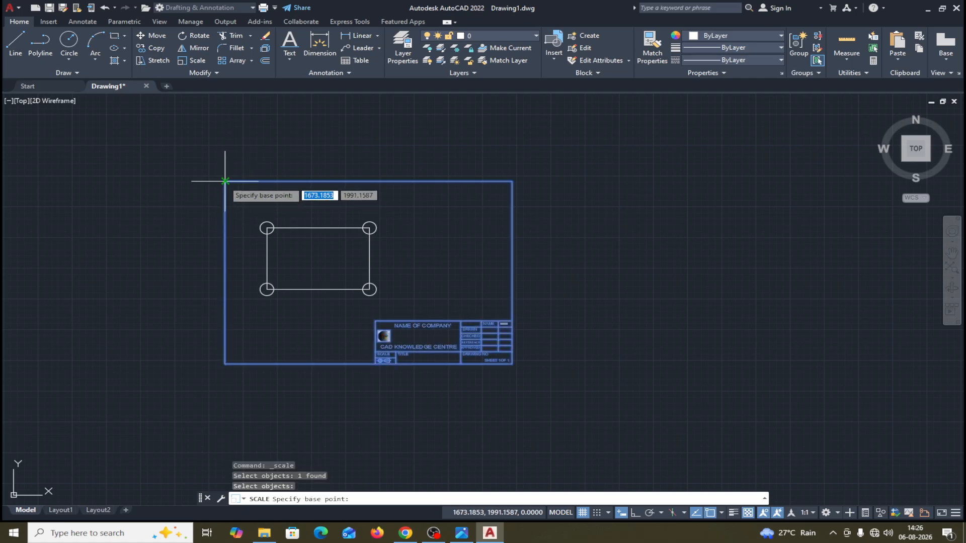
click(225, 181)
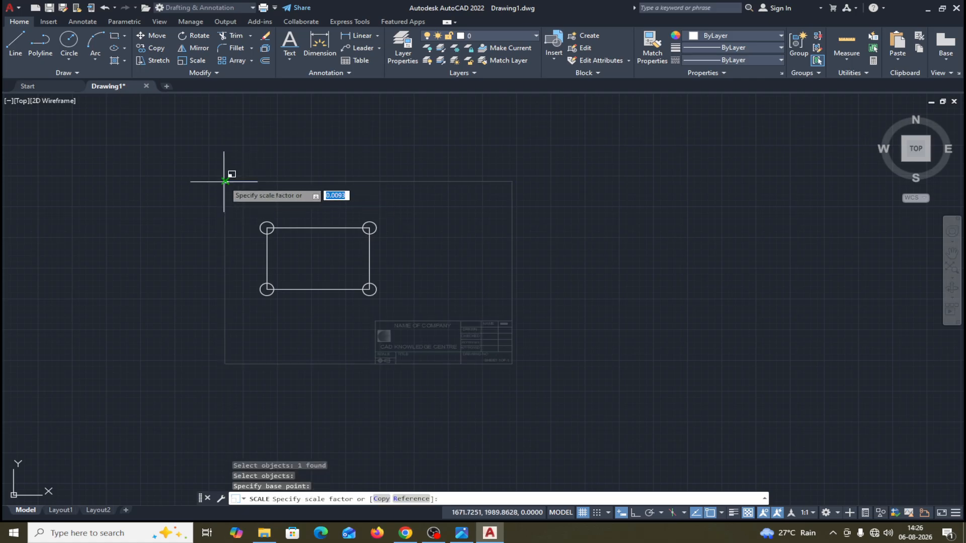
click(392, 254)
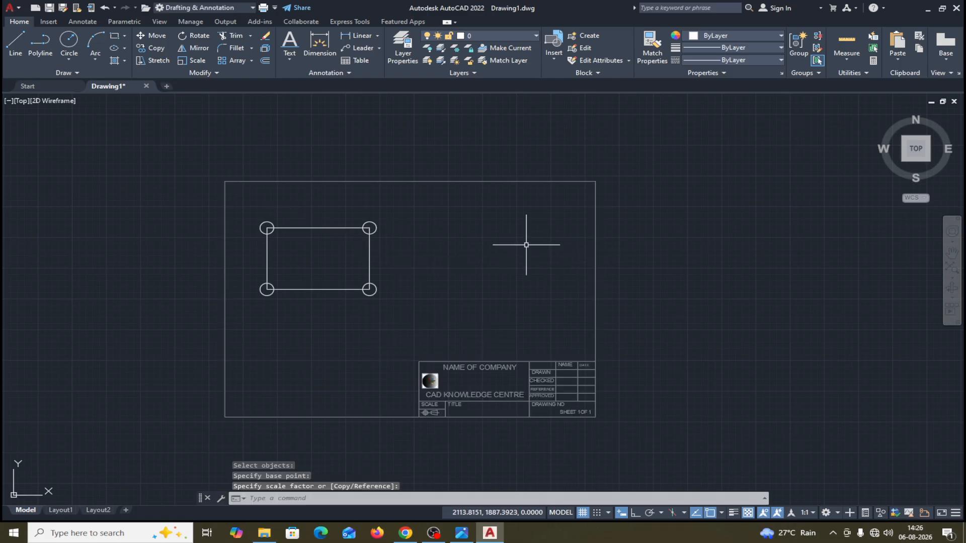
Scale the A3 sheet by reference from its upper-left corner, using its top edge as reference and a new length of about 604.5 with Ortho on.
click(196, 60)
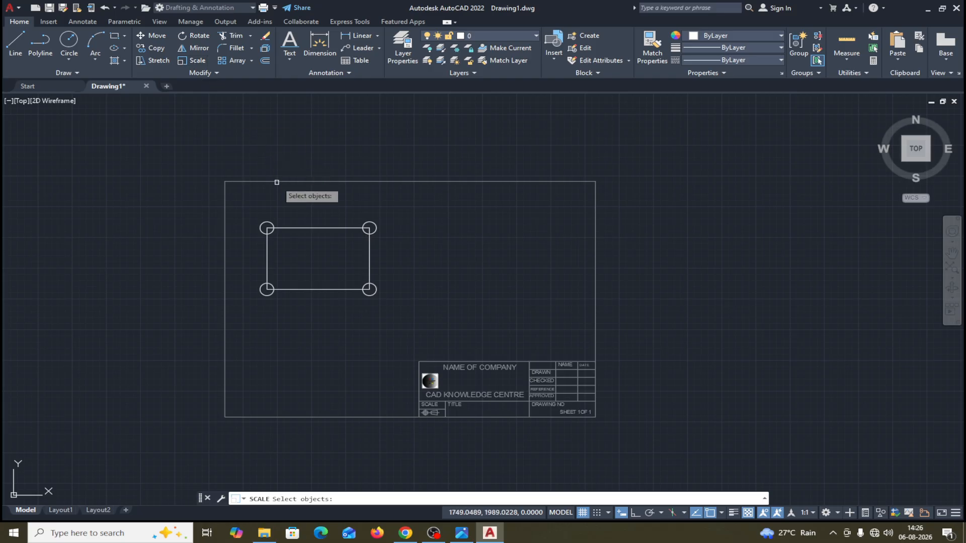
key(Escape)
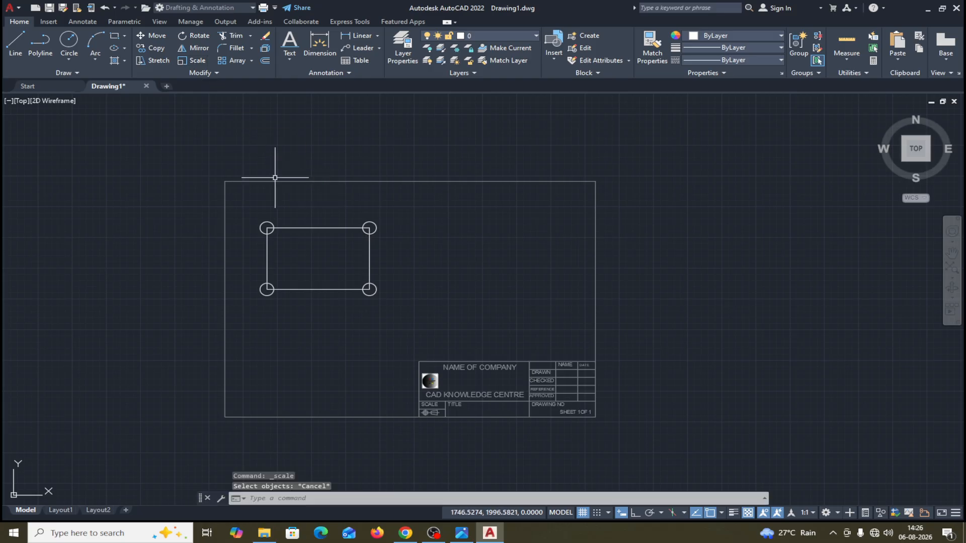
click(203, 62)
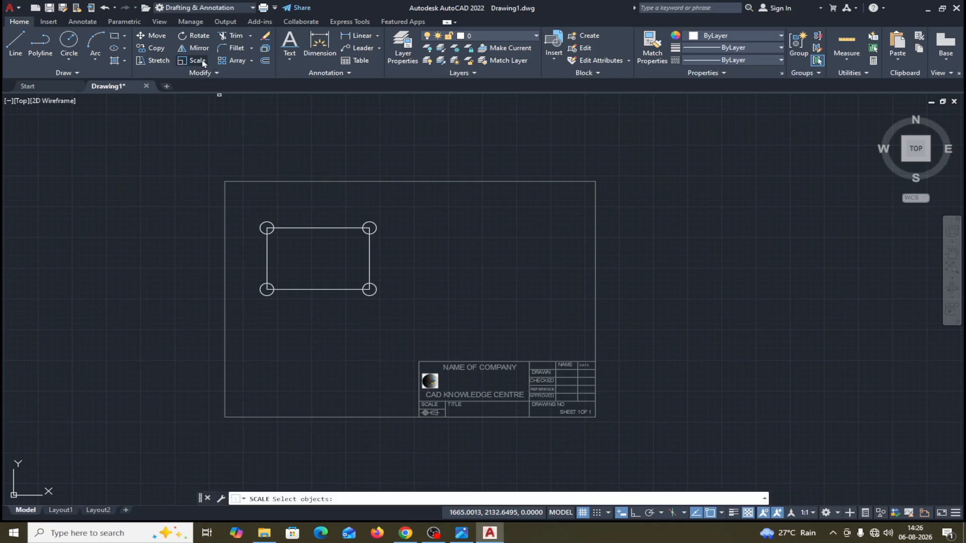
click(325, 181)
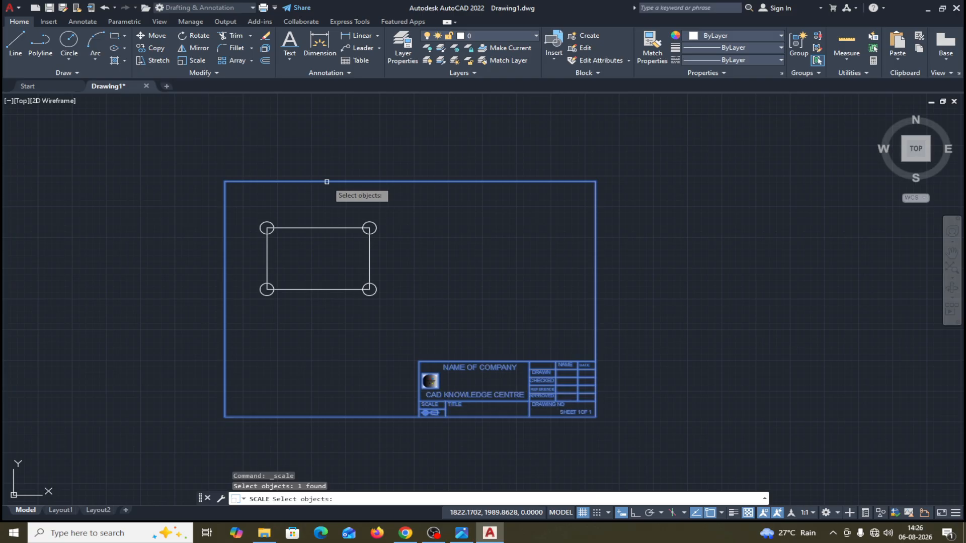
key(Return)
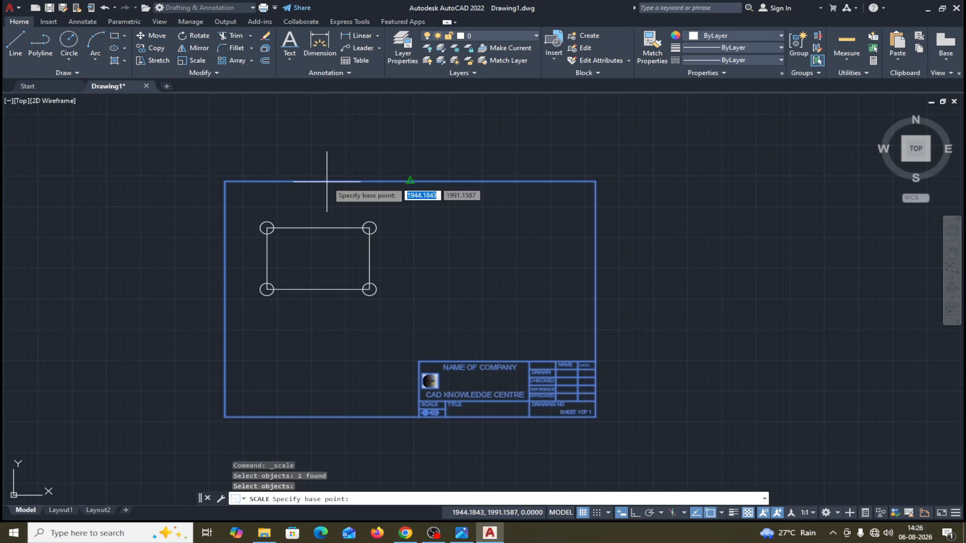
click(224, 182)
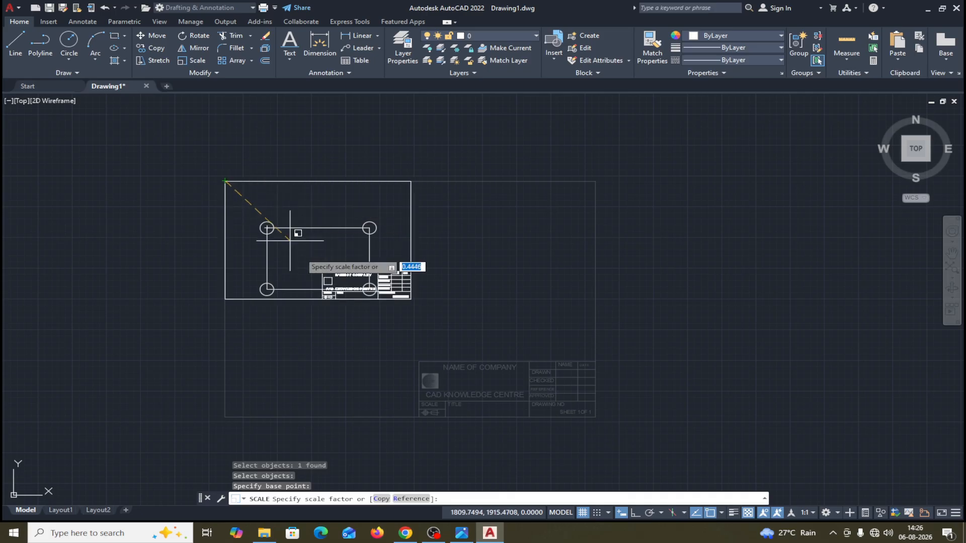
click(409, 499)
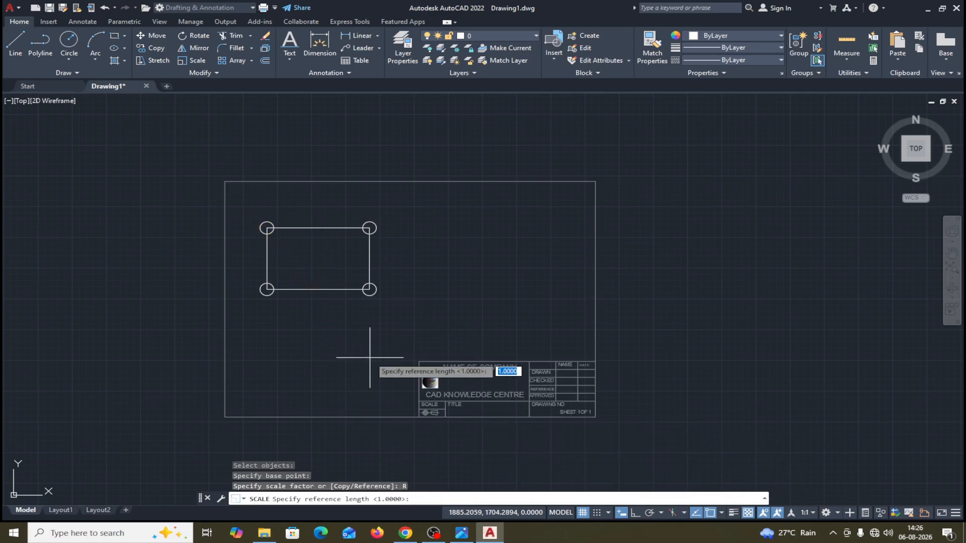
click(225, 181)
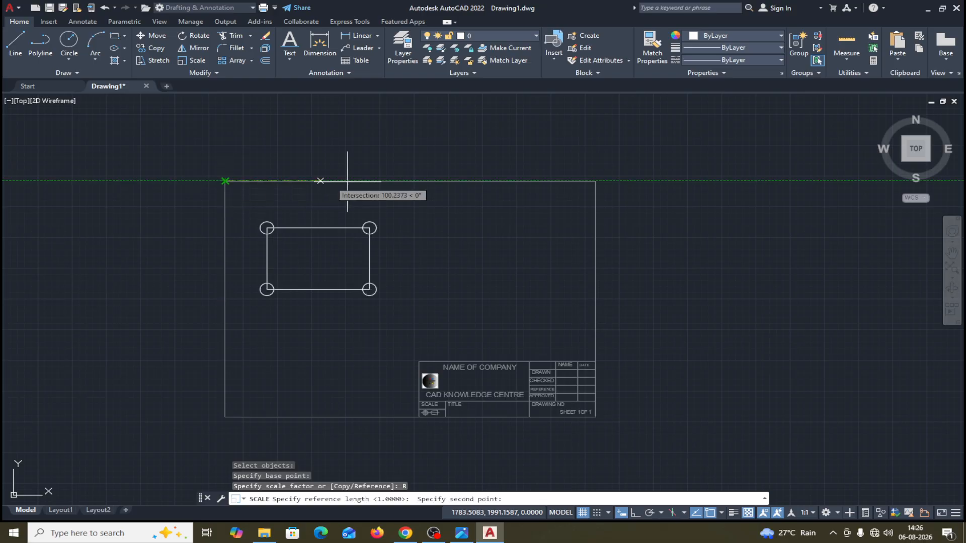
click(596, 181)
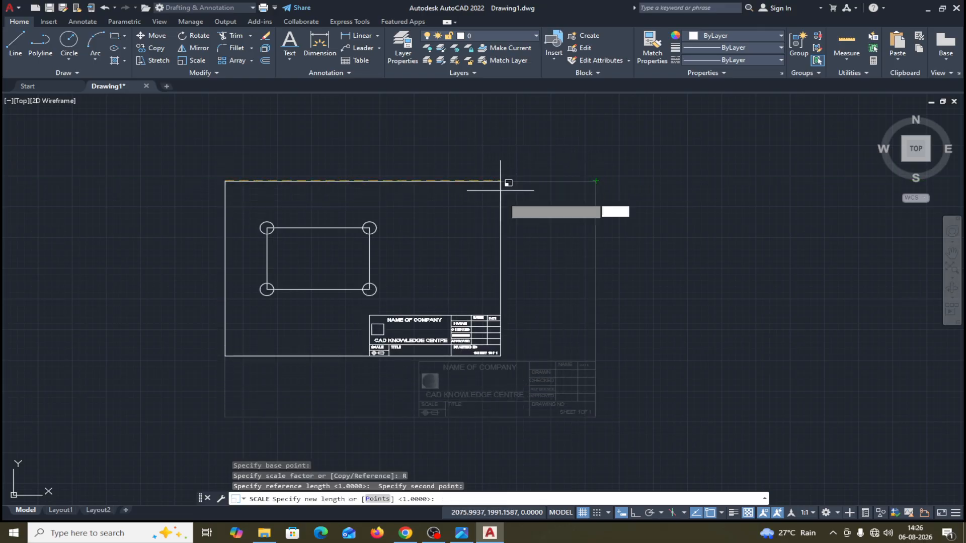
click(633, 513)
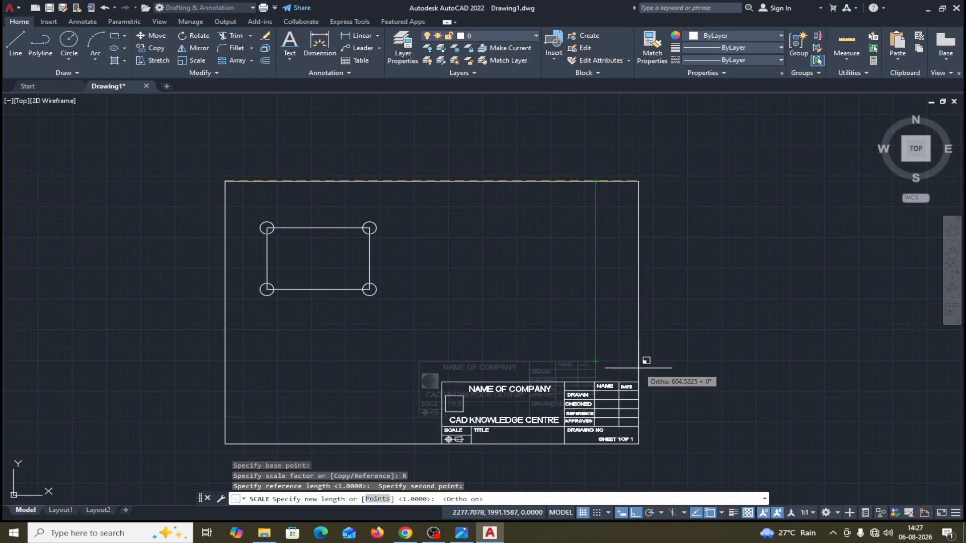
click(642, 368)
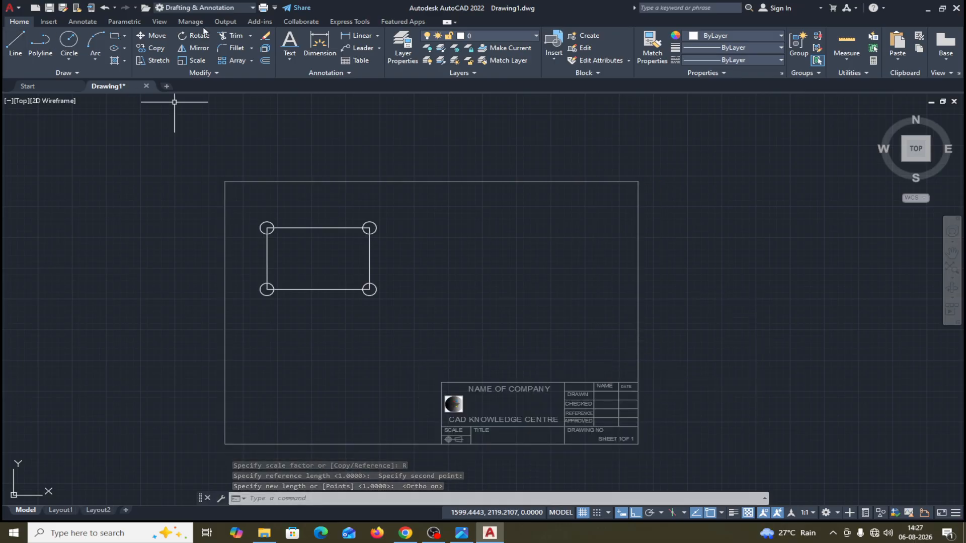
Set up a plot with the DWG To PDF.pc3 plotter and ISO A3 (420.00 x 297.00 MM) paper.
click(263, 8)
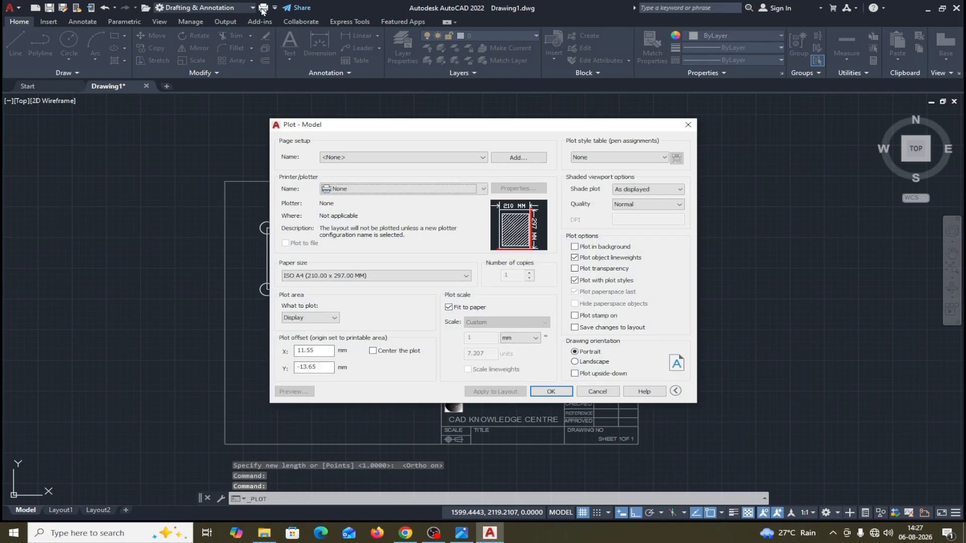
click(484, 191)
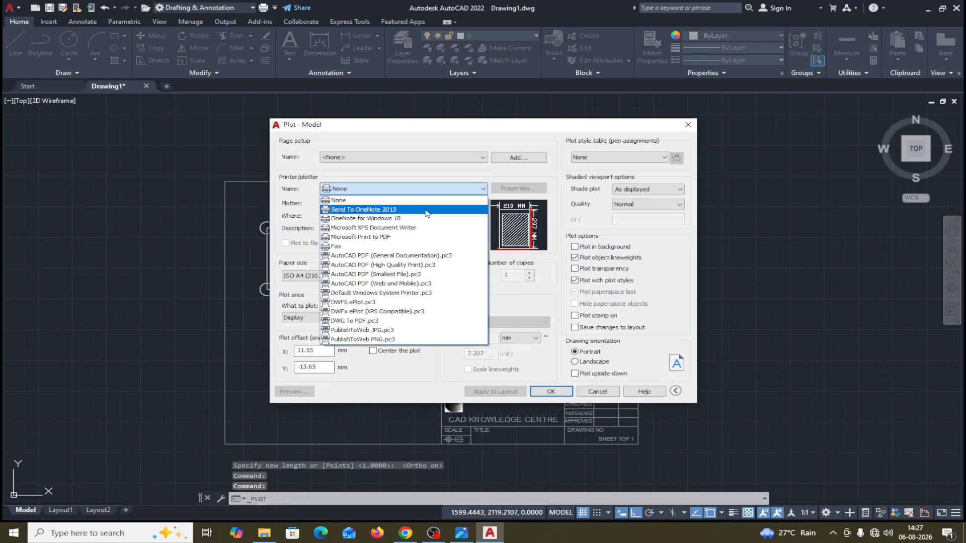
click(356, 322)
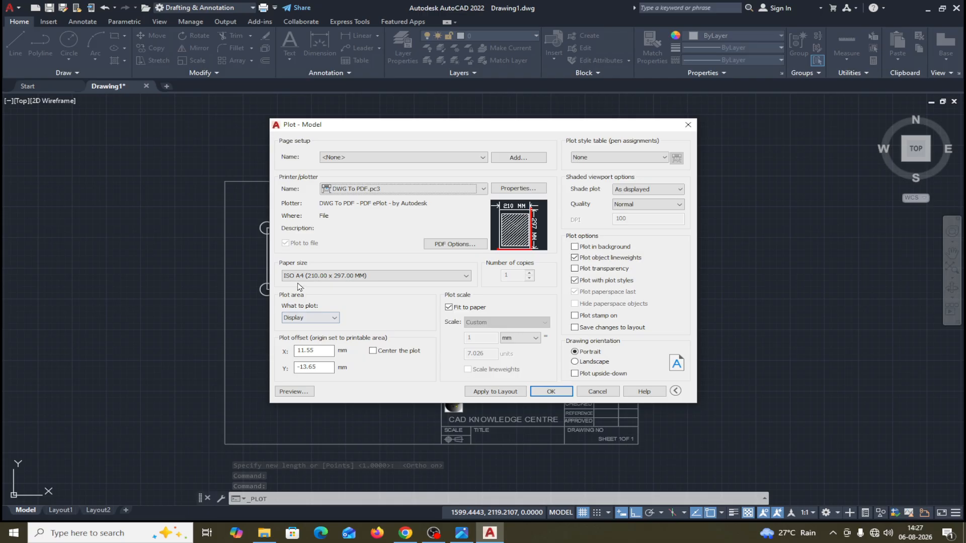
click(467, 279)
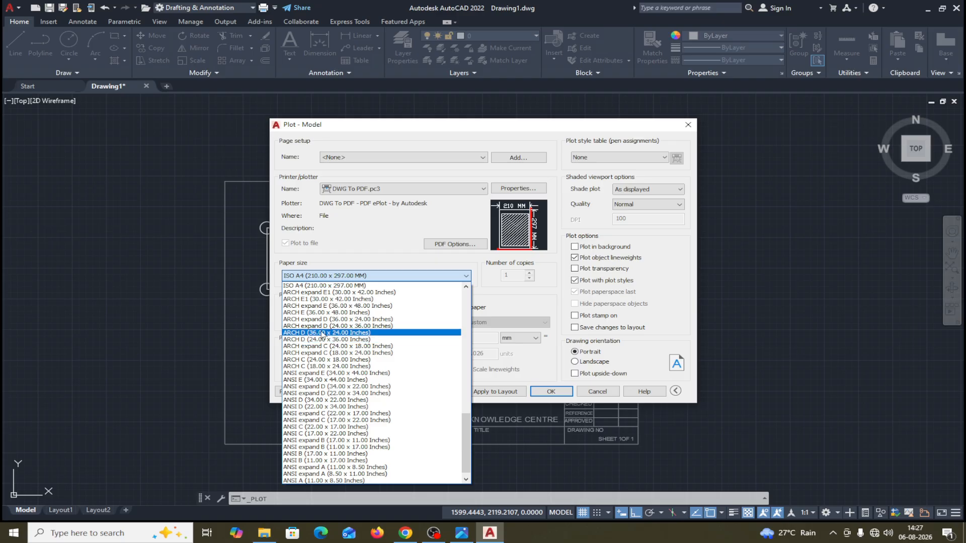
scroll(322, 335, down, 1)
scroll(322, 335, up, 7)
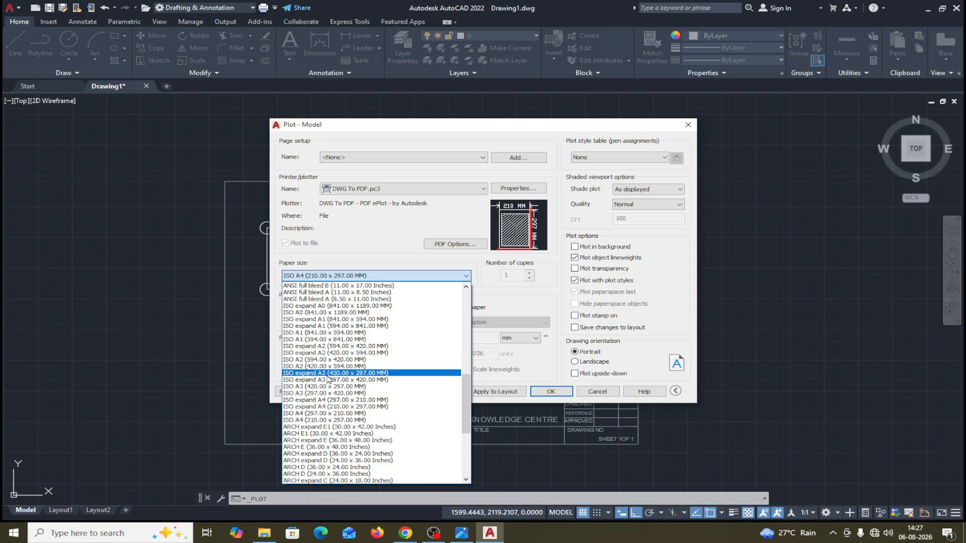
click(326, 387)
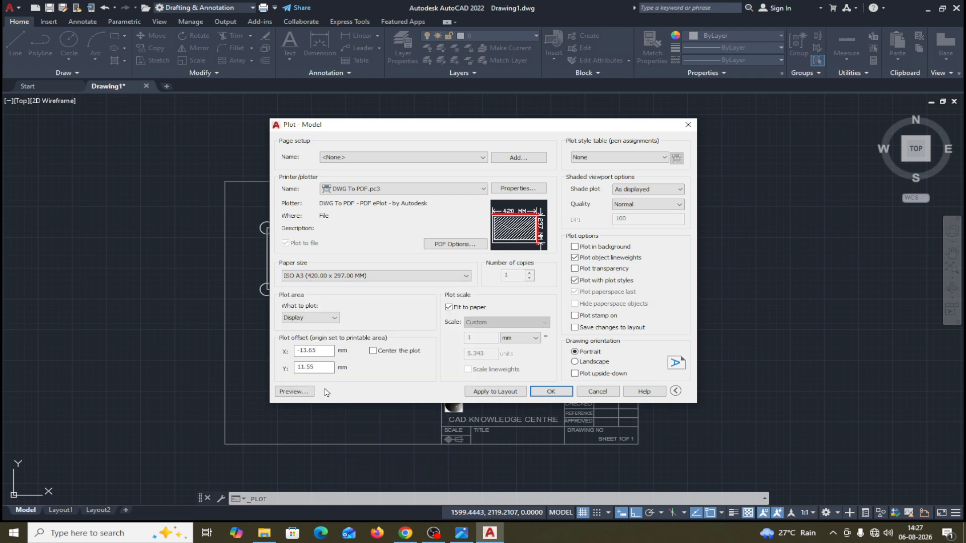
Define the plot area as a window spanning the A3 border's opposite corners and center the plot.
click(310, 318)
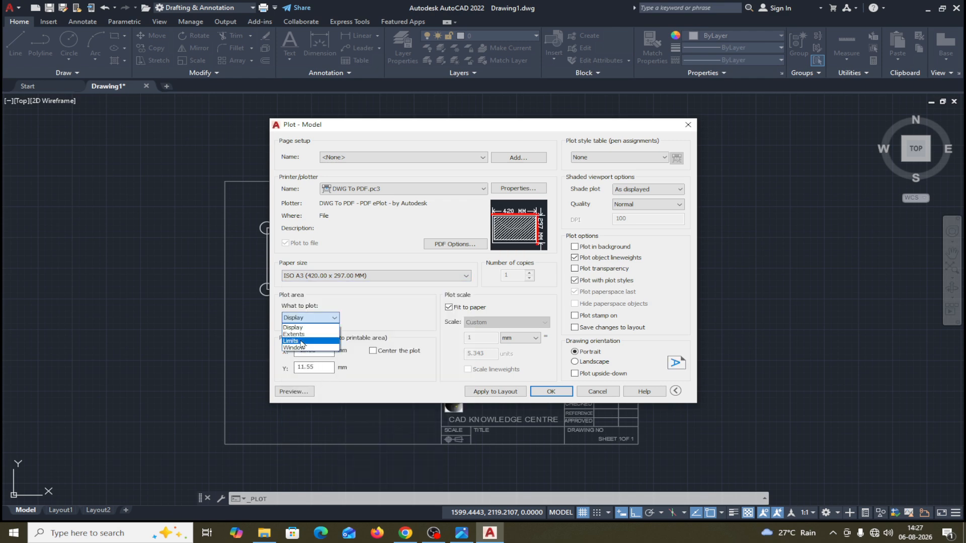
click(304, 351)
click(225, 181)
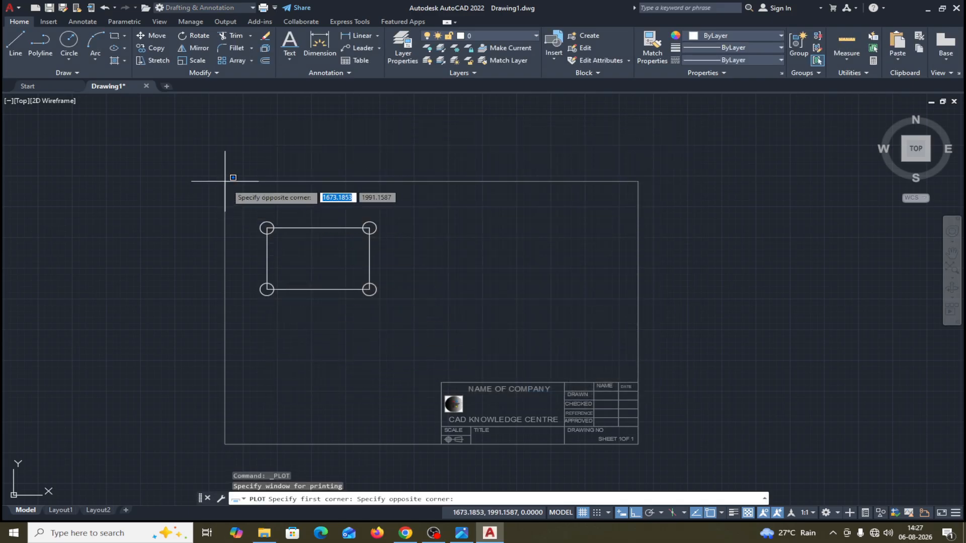
click(638, 444)
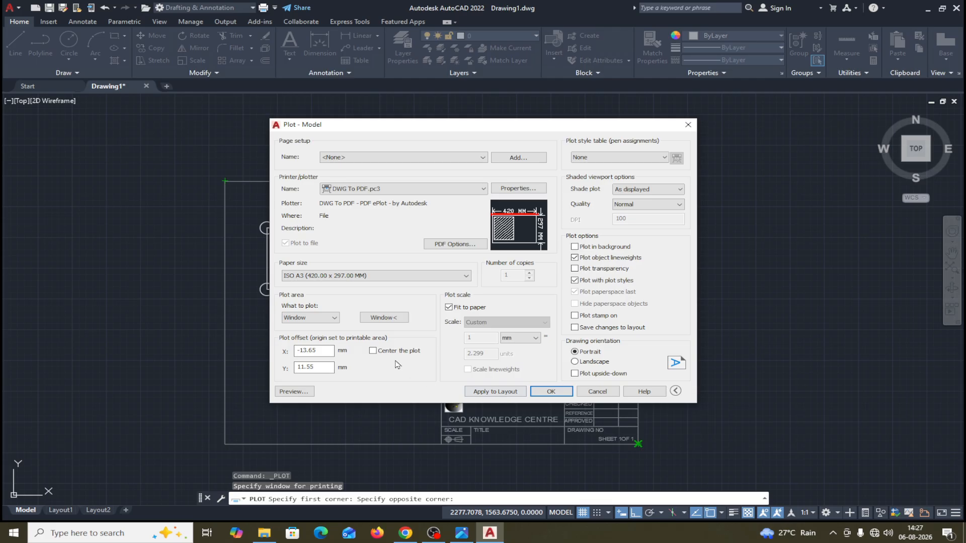
click(373, 352)
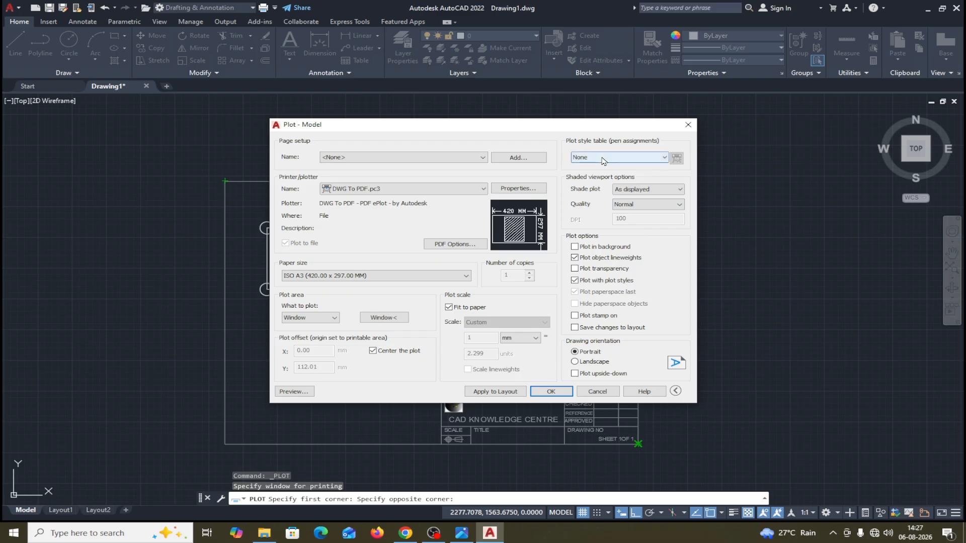
Assign the acad.ctb plot style table without applying it to all layouts, preview the A3 plot, and leave without plotting.
click(665, 159)
click(597, 176)
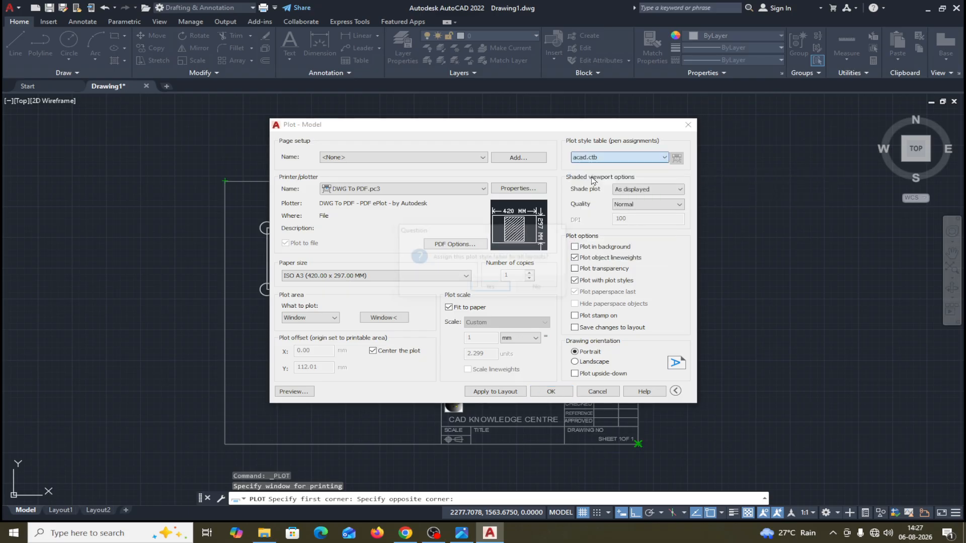
click(539, 288)
click(293, 394)
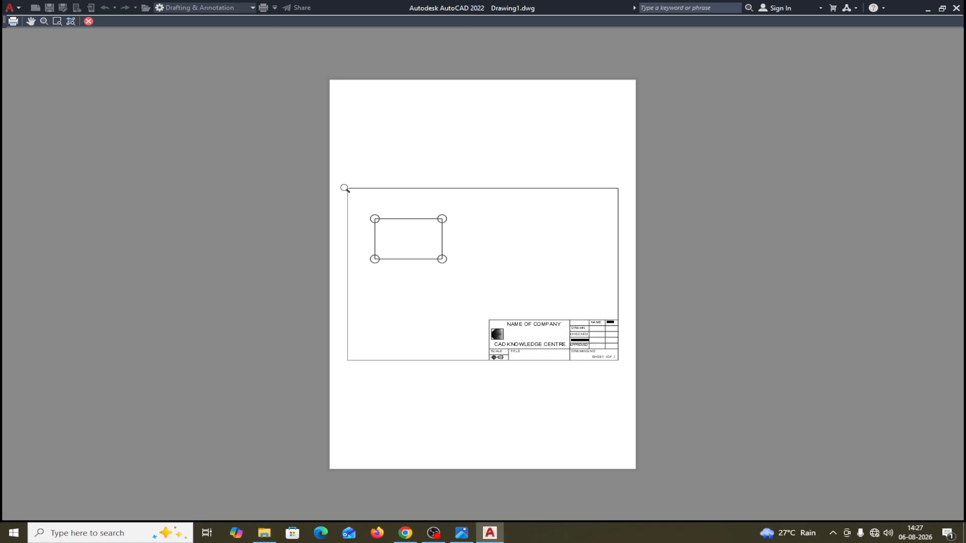
click(89, 21)
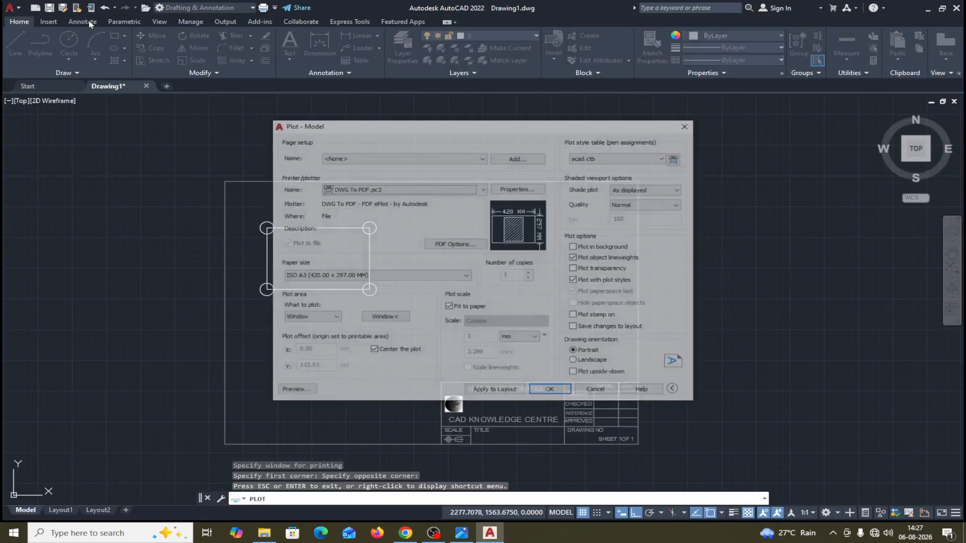
click(688, 125)
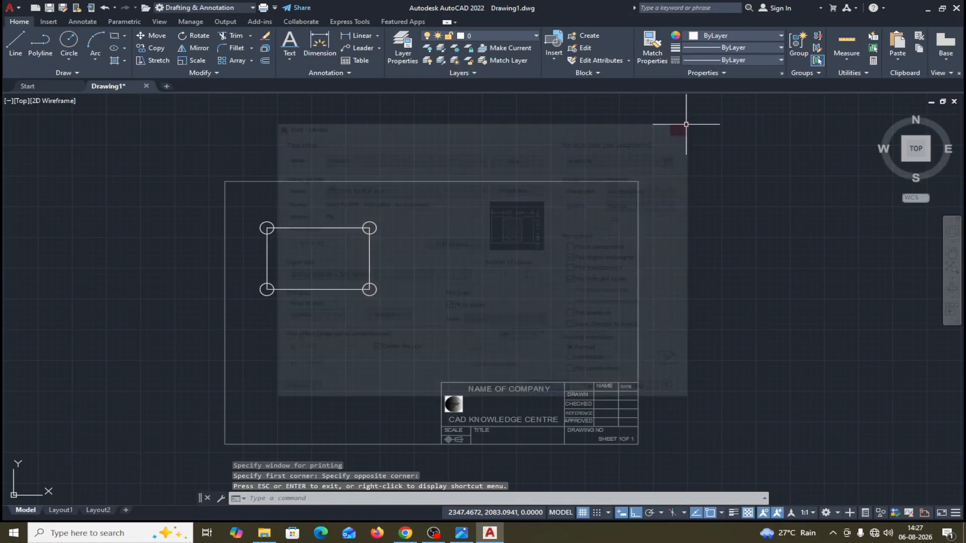
Close Drawing1 without saving its changes and open the A4 SHEET drawing from the Documents folder.
click(146, 87)
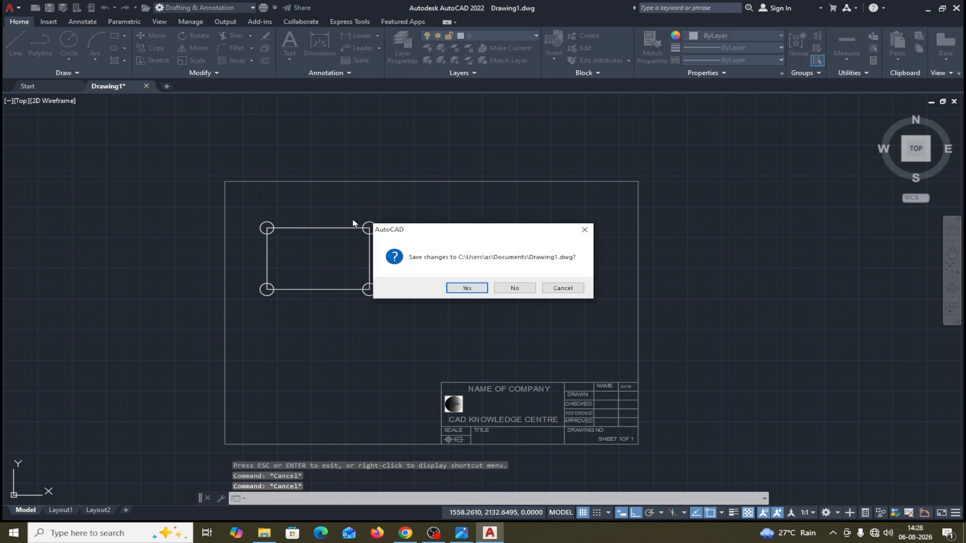
click(513, 289)
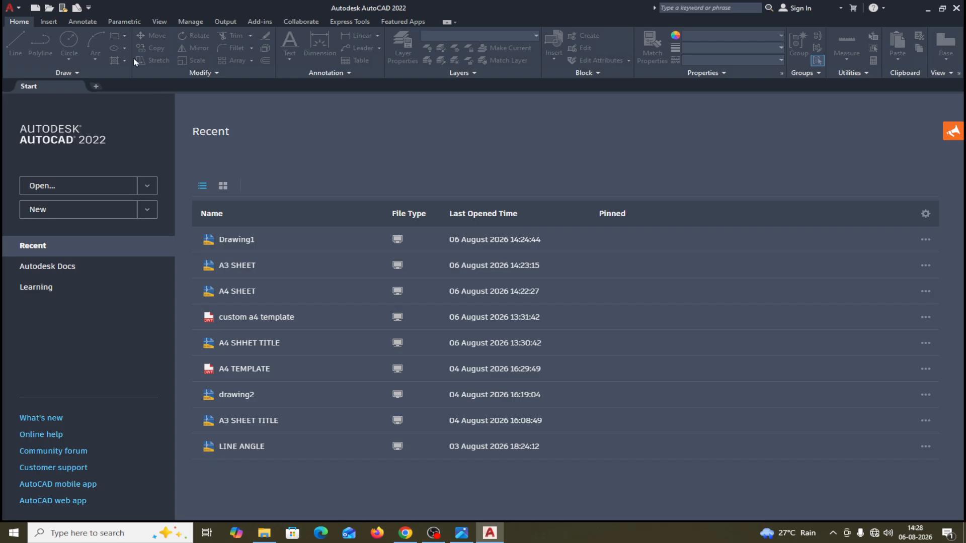
click(49, 7)
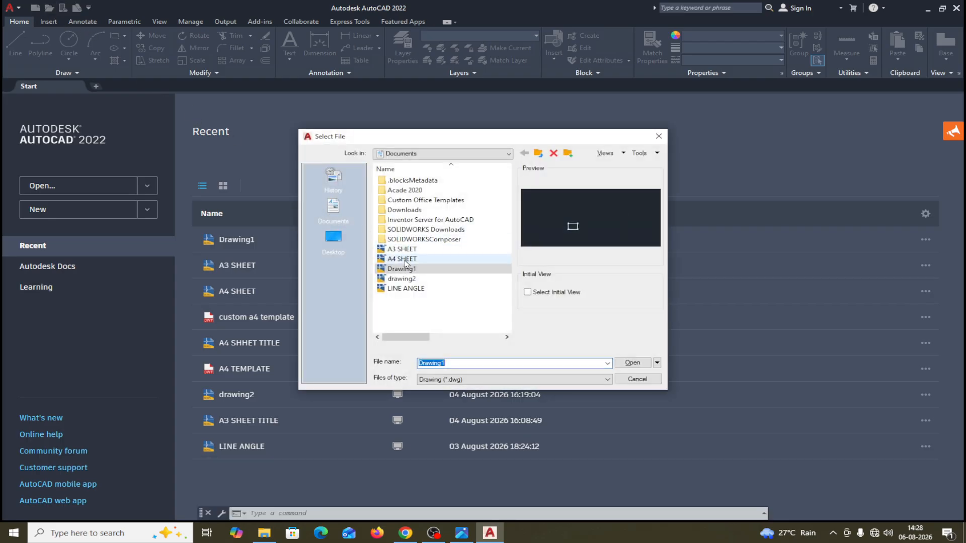
click(405, 260)
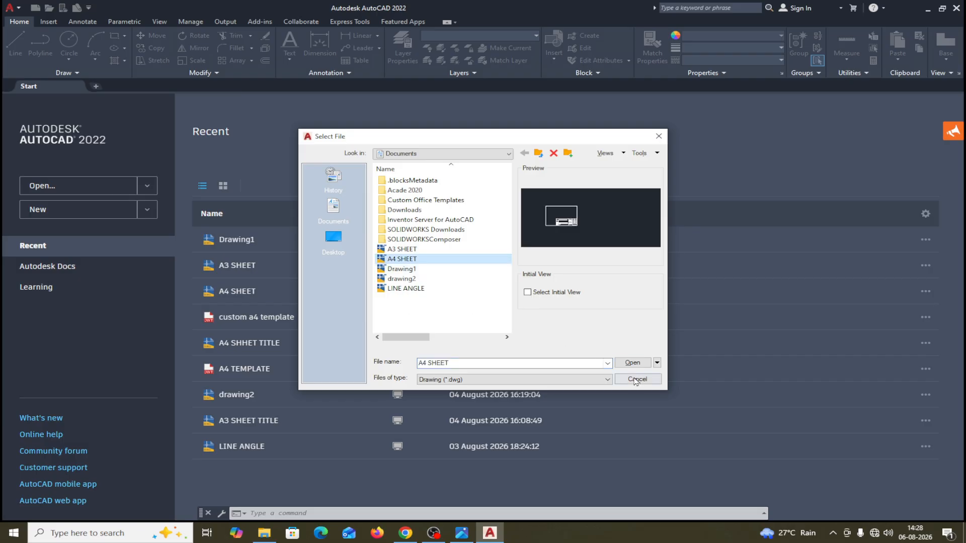
click(403, 250)
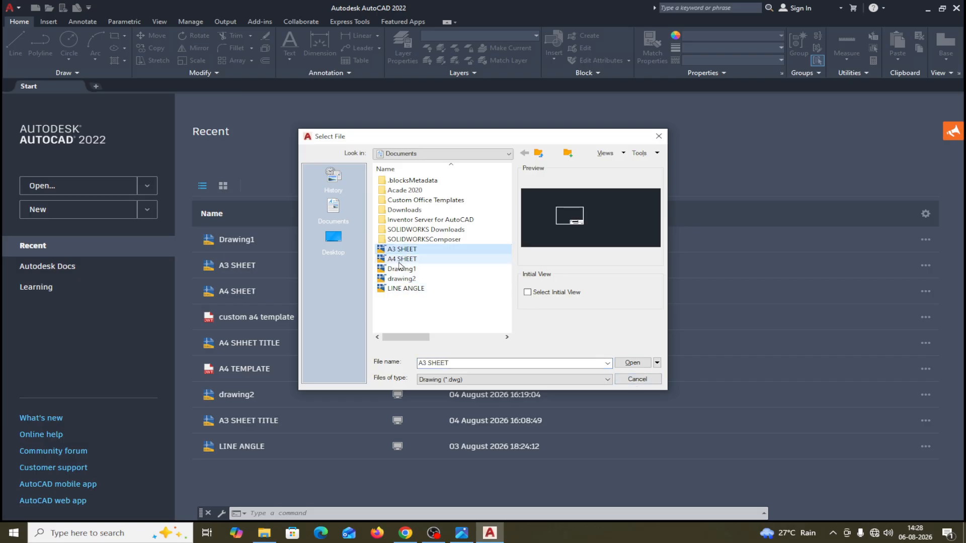
click(399, 262)
click(633, 362)
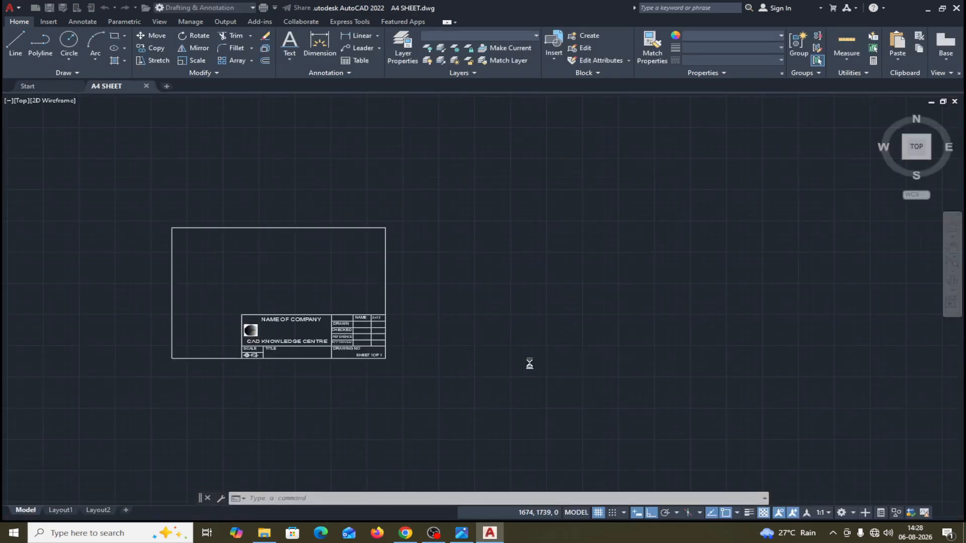
Save the A4 sheet as an AutoCAD Drawing Template (*.dwt) named A4 SHEET TEMPLATE with the default template options, and close it.
middle_drag(481, 367, 613, 349)
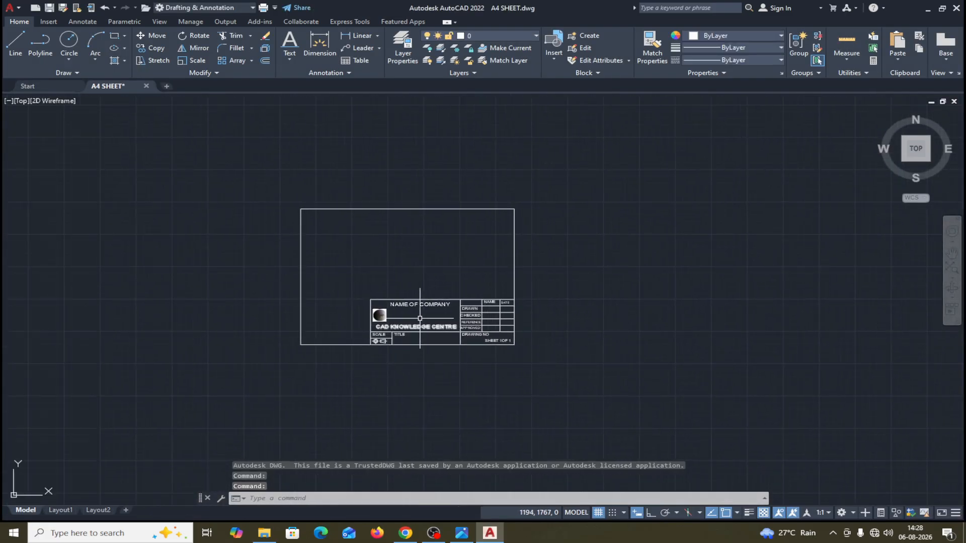
scroll(420, 318, up, 3)
scroll(420, 318, down, 1)
middle_drag(401, 231, 466, 246)
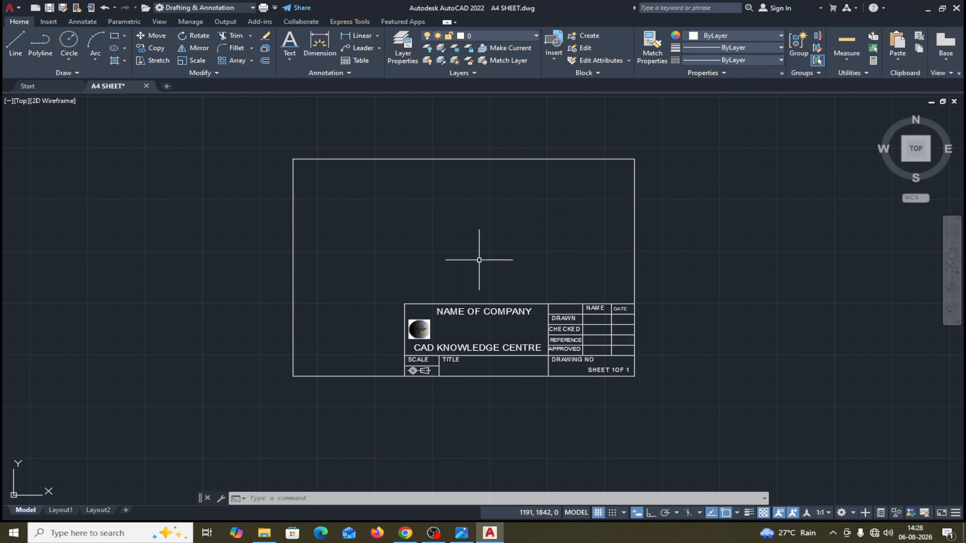
middle_drag(680, 253, 676, 261)
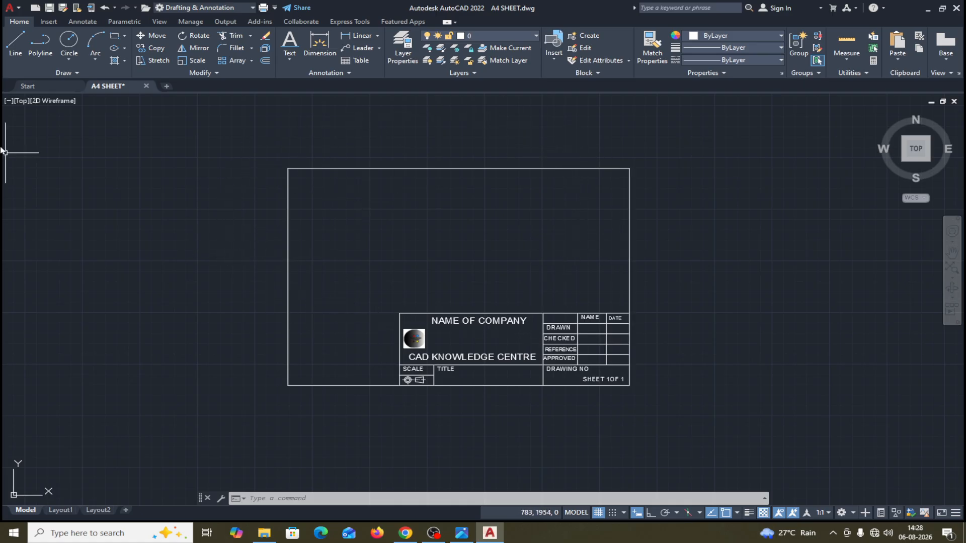
click(63, 8)
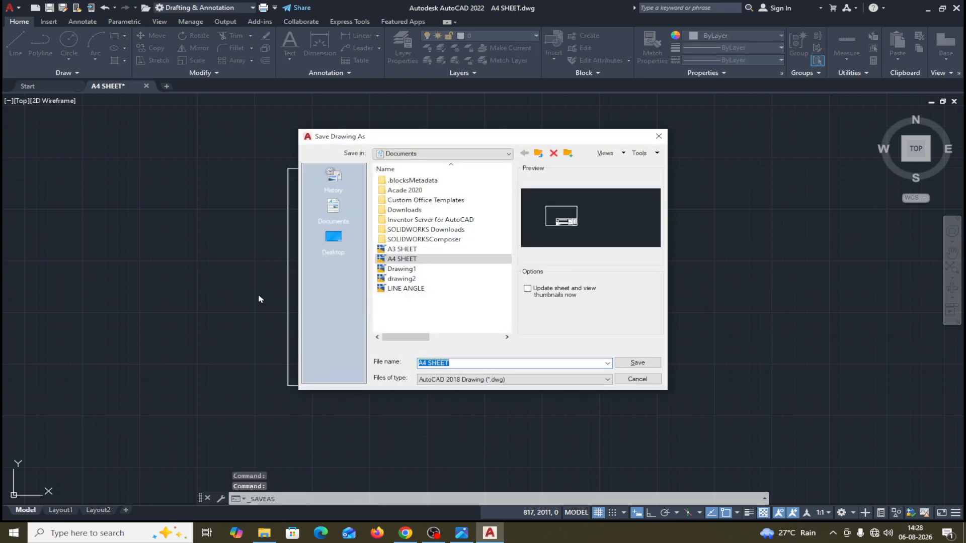
click(608, 381)
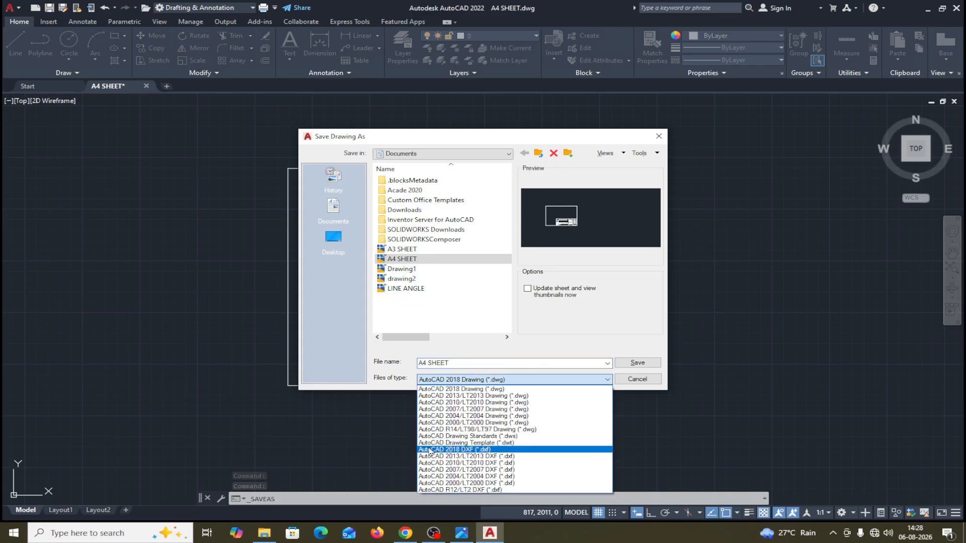
click(488, 445)
key(BackSpace)
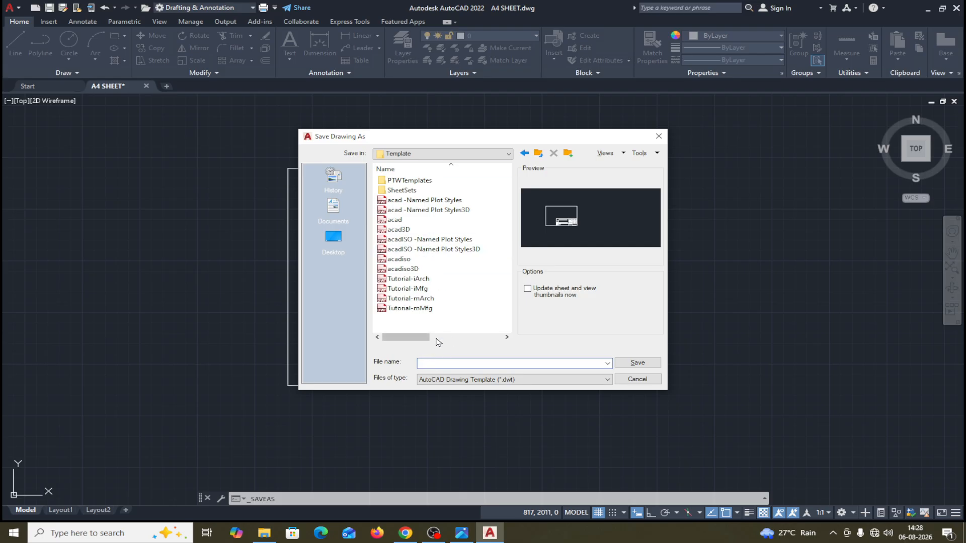
text(A4 SHEET TEMPLATE)
click(651, 364)
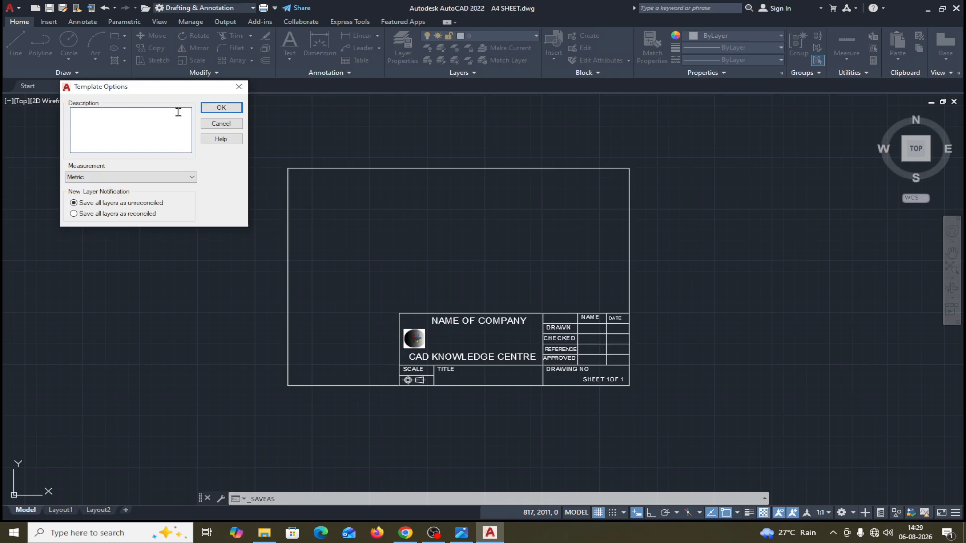
click(221, 107)
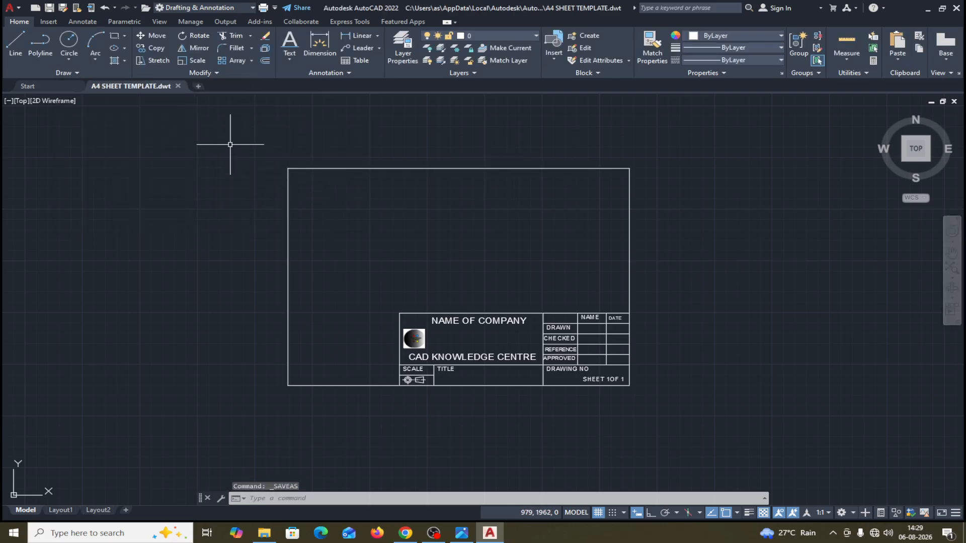
click(178, 86)
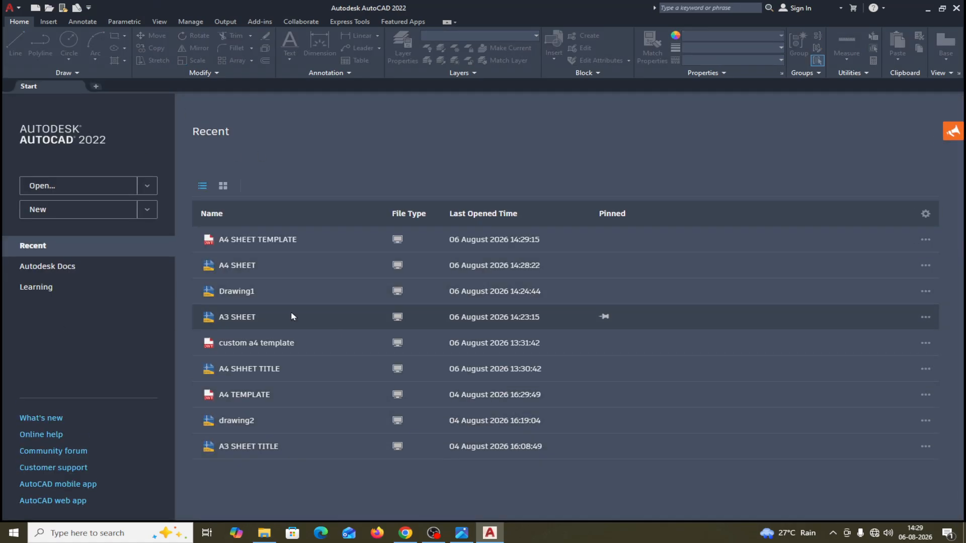
click(34, 8)
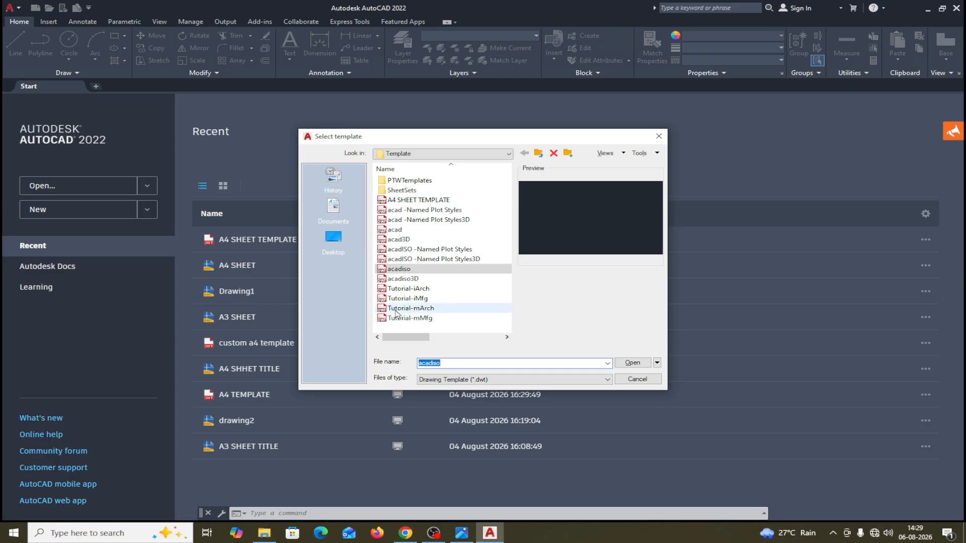
click(400, 200)
click(659, 136)
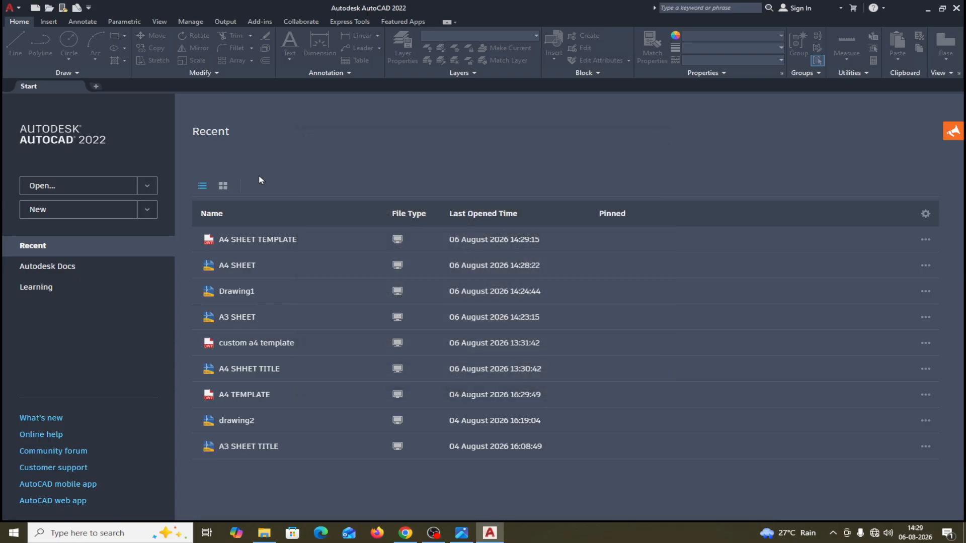
Create a new drawing from the A4 SHEET TEMPLATE by browsing the available templates.
click(147, 211)
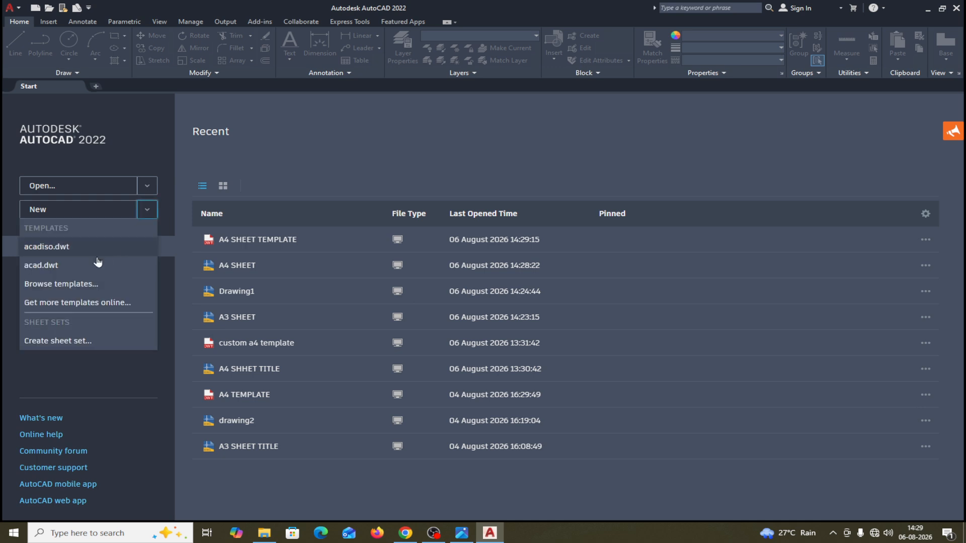
click(65, 282)
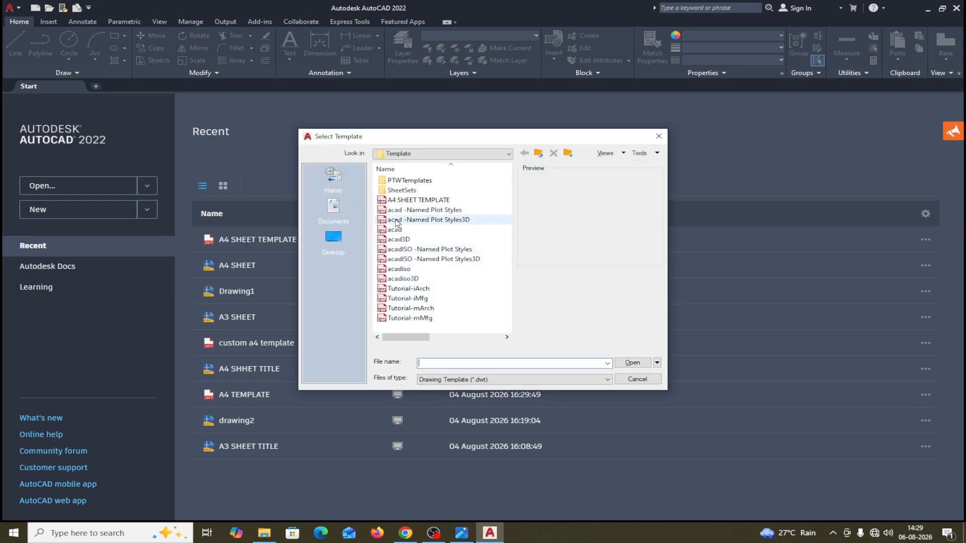
click(399, 202)
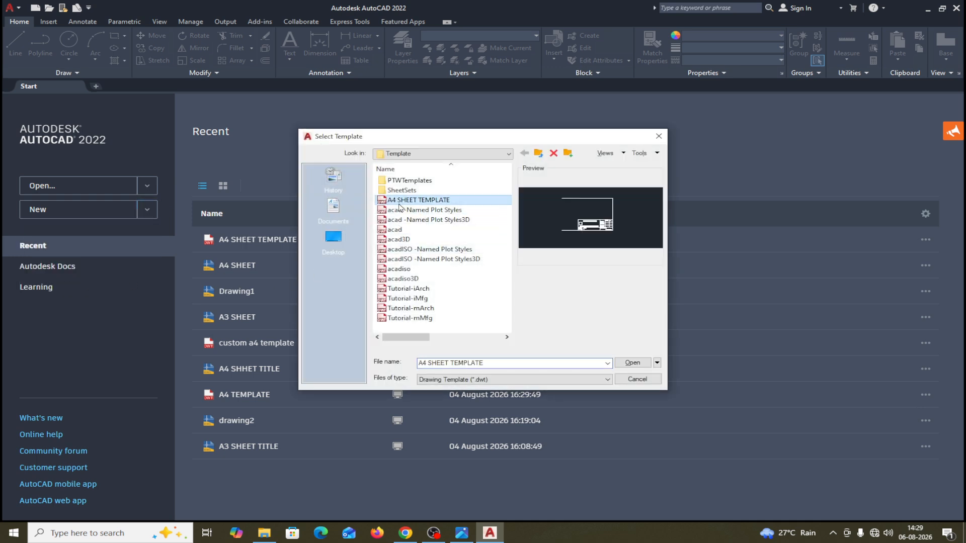
click(632, 364)
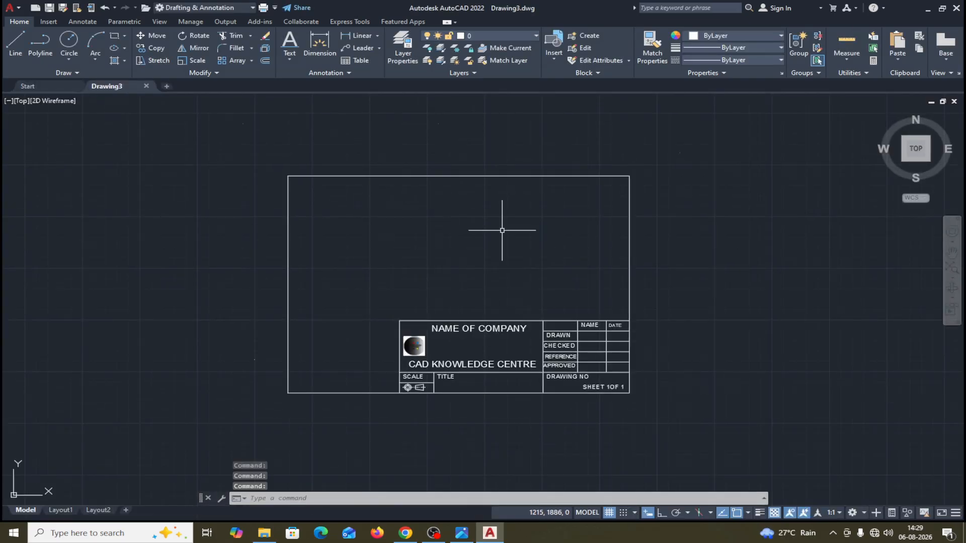
Draw a circle and a rectangle freehand side by side in the empty area above the title block.
click(69, 43)
click(327, 237)
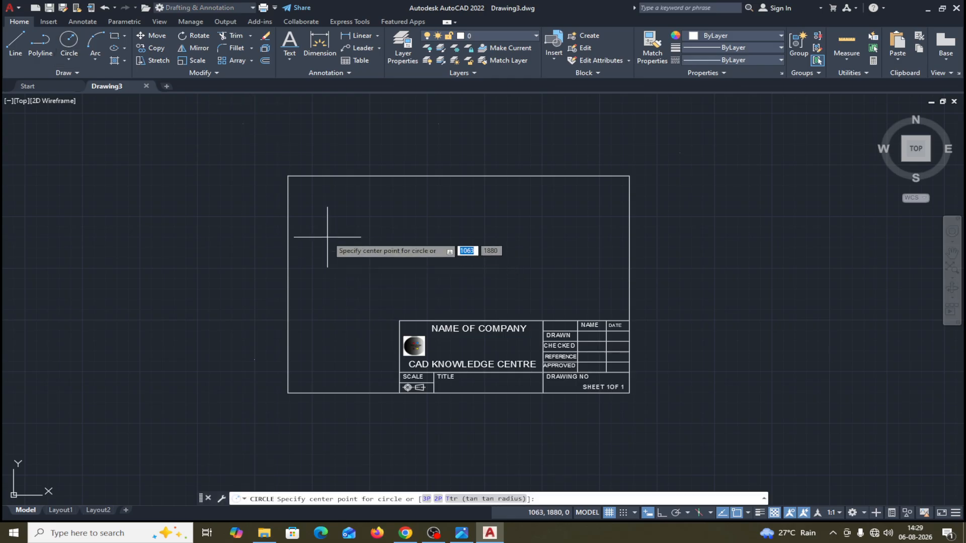
click(354, 245)
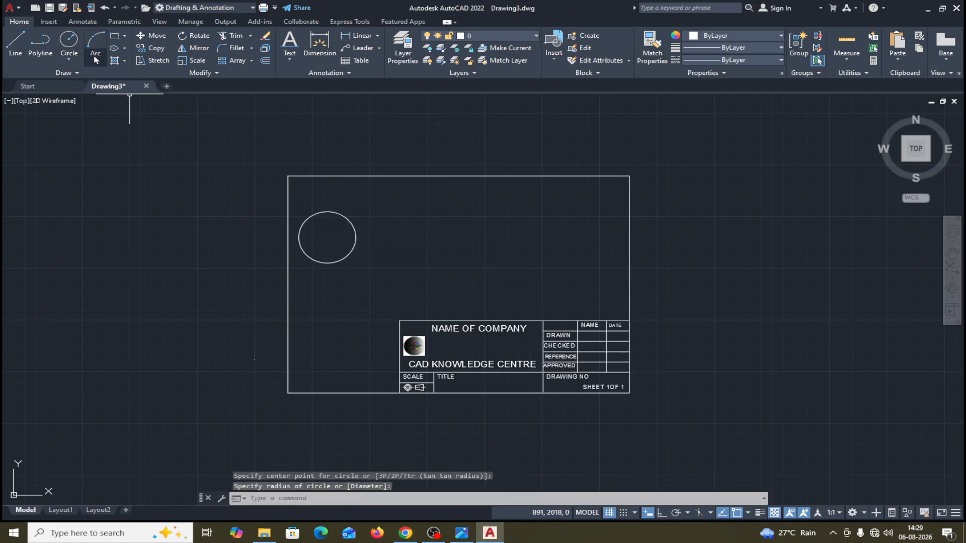
click(114, 36)
click(404, 208)
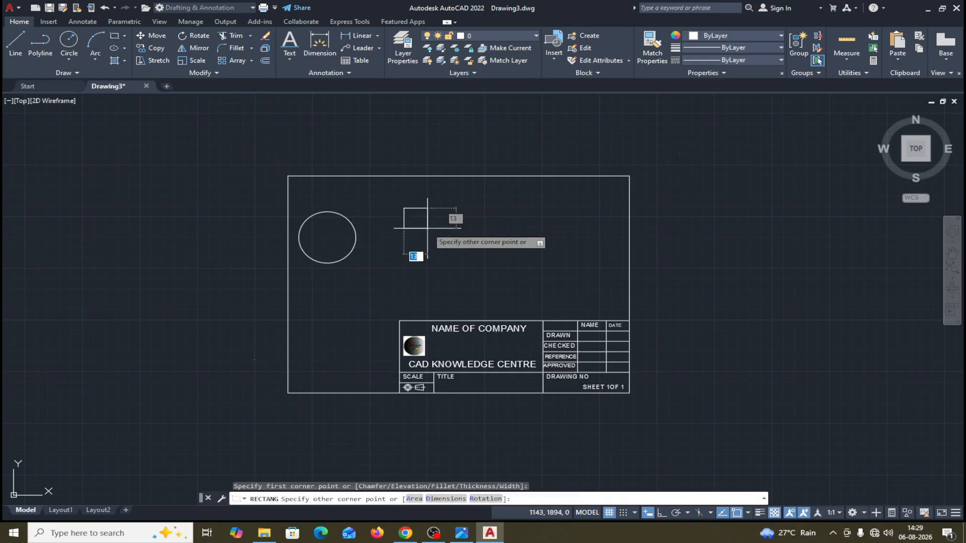
click(488, 258)
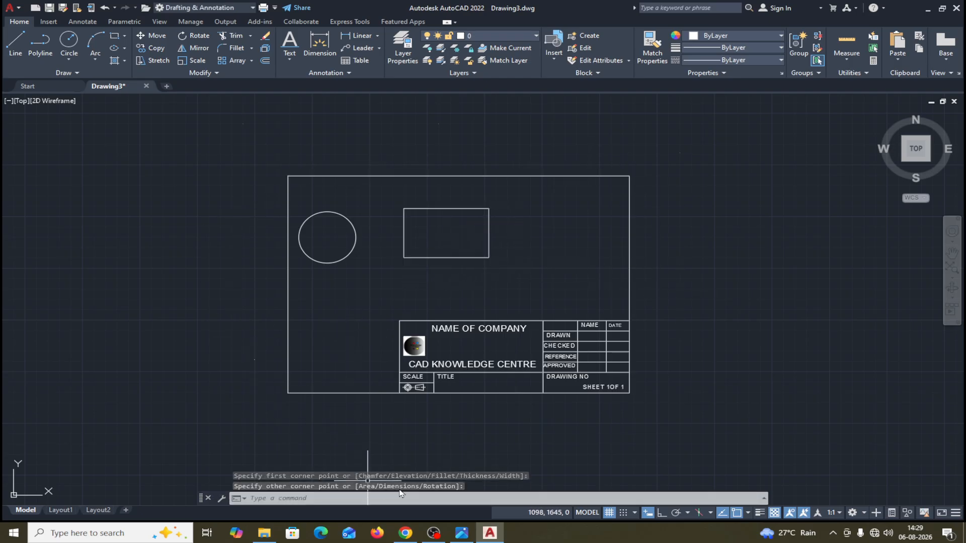
Switch to the Screenshot (623).png reference image, examine its title block dimensions and sheet sizes table, and return to the AutoCAD drawing.
click(464, 532)
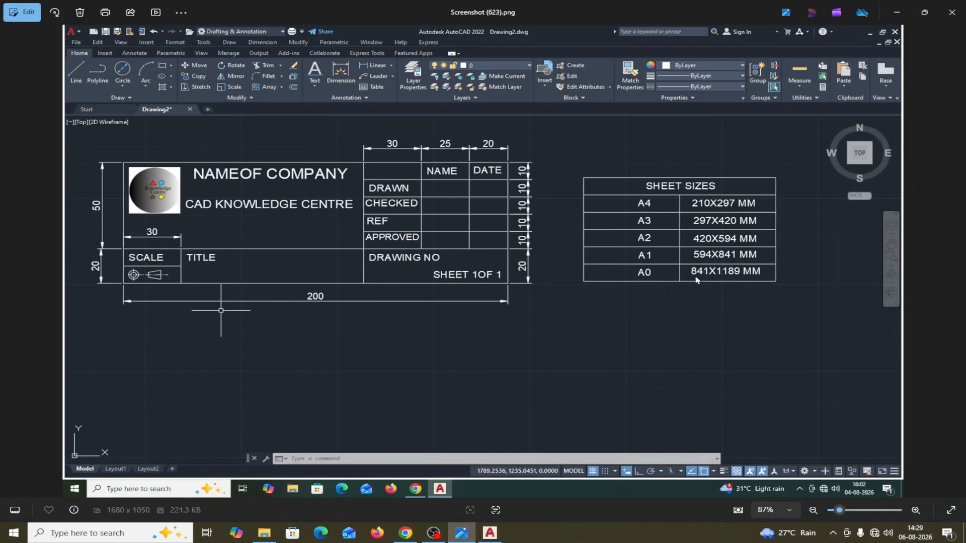
click(897, 12)
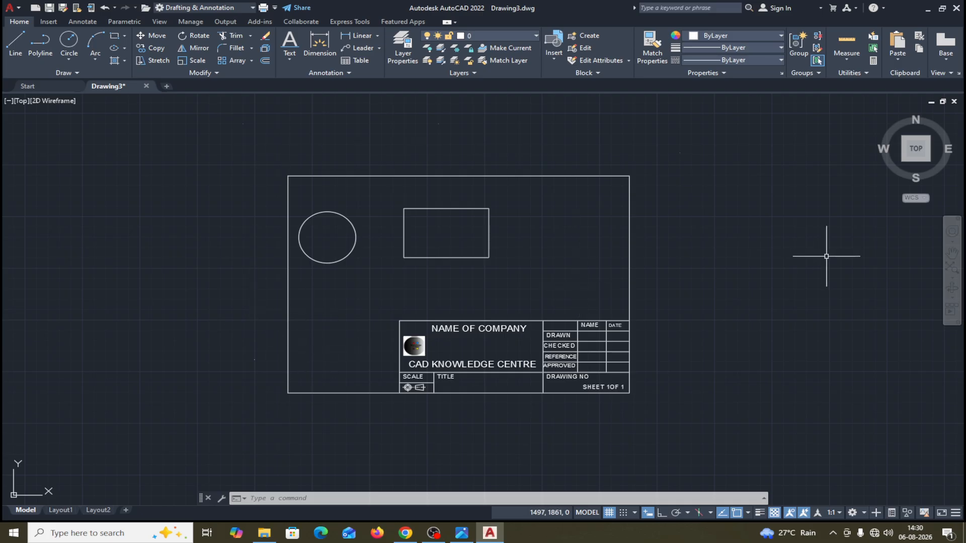
middle_drag(786, 263, 729, 274)
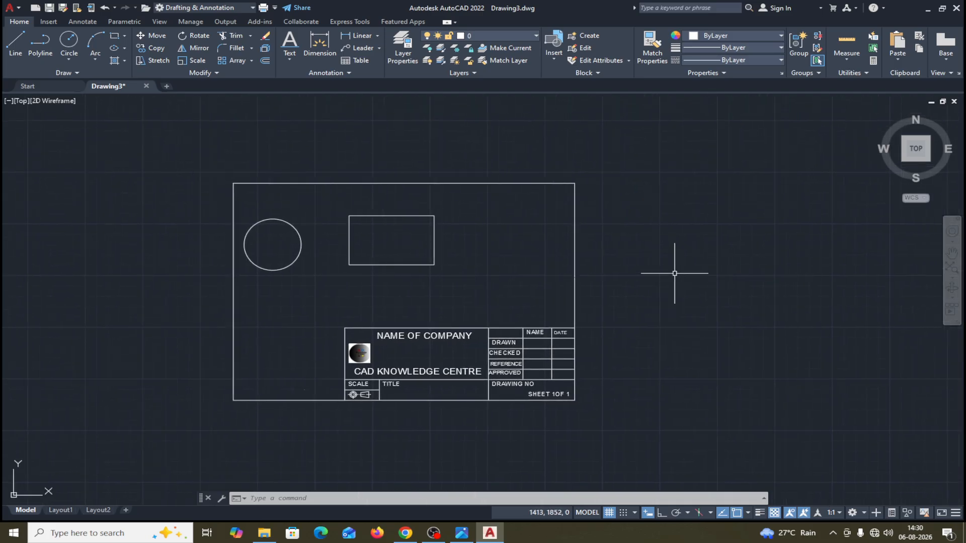